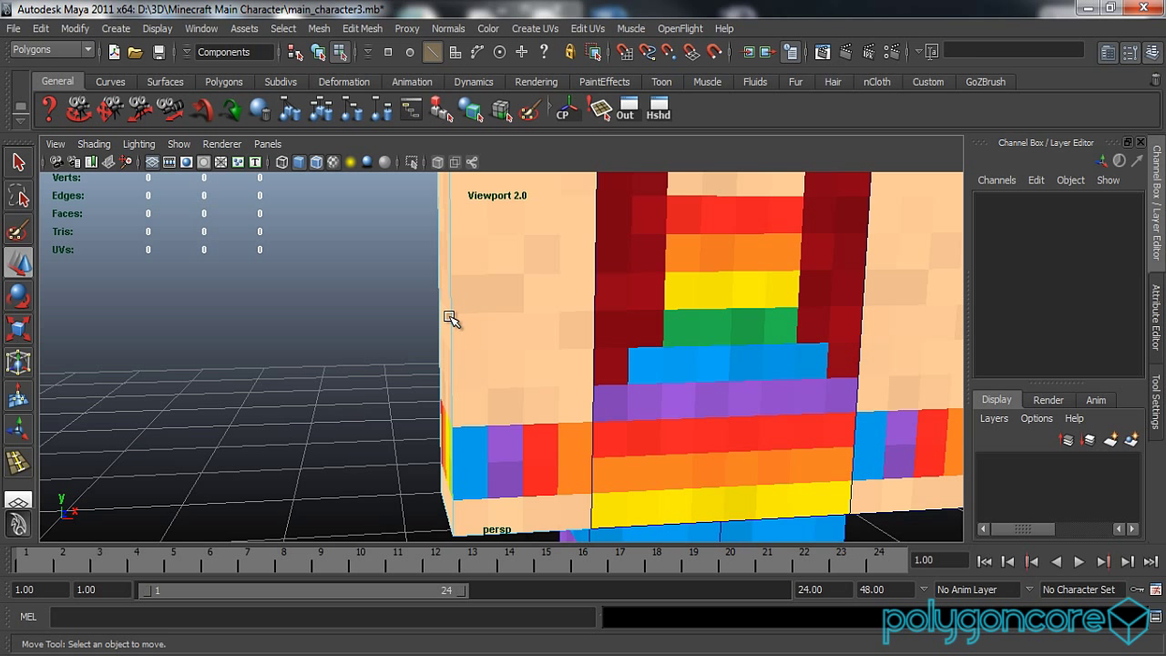
# Step: Insert a horizontal edge loop halfway down each of the character's arms
pyautogui.keyDown('shift'); pyautogui.moveTo(452, 334); pyautogui.dragTo(460, 378, button='right'); pyautogui.keyUp('shift')
pyautogui.scroll(-3, 663, 387)
pyautogui.keyDown('alt'); pyautogui.moveTo(664, 388); pyautogui.dragTo(578, 388); pyautogui.keyUp('alt')
pyautogui.click(674, 329)
pyautogui.moveTo(675, 331); pyautogui.dragTo(673, 332, button='right')
pyautogui.click(678, 336)
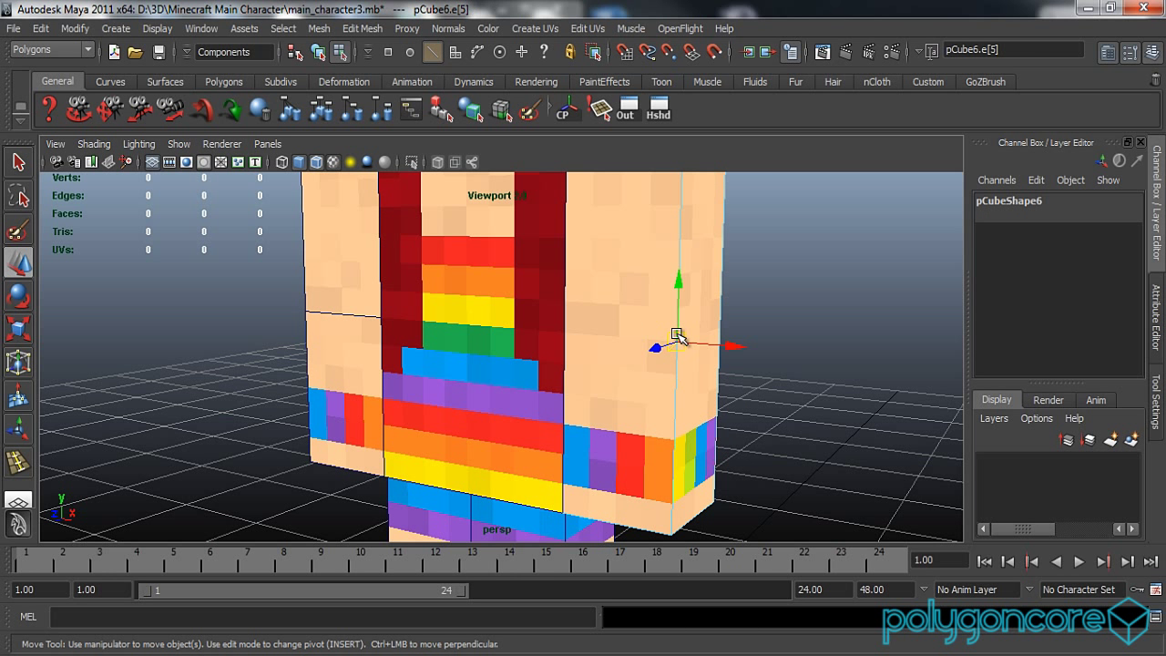
pyautogui.press('g')
# Step: Insert a horizontal edge loop halfway down the character's right leg
pyautogui.keyDown('alt'); pyautogui.moveTo(582, 442); pyautogui.dragTo(606, 297, button='middle'); pyautogui.keyUp('alt')
pyautogui.scroll(3, 607, 299)
pyautogui.keyDown('alt'); pyautogui.moveTo(606, 301); pyautogui.dragTo(692, 373); pyautogui.keyUp('alt')
pyautogui.keyDown('alt'); pyautogui.moveTo(674, 352); pyautogui.dragTo(596, 315, button='middle'); pyautogui.keyUp('alt')
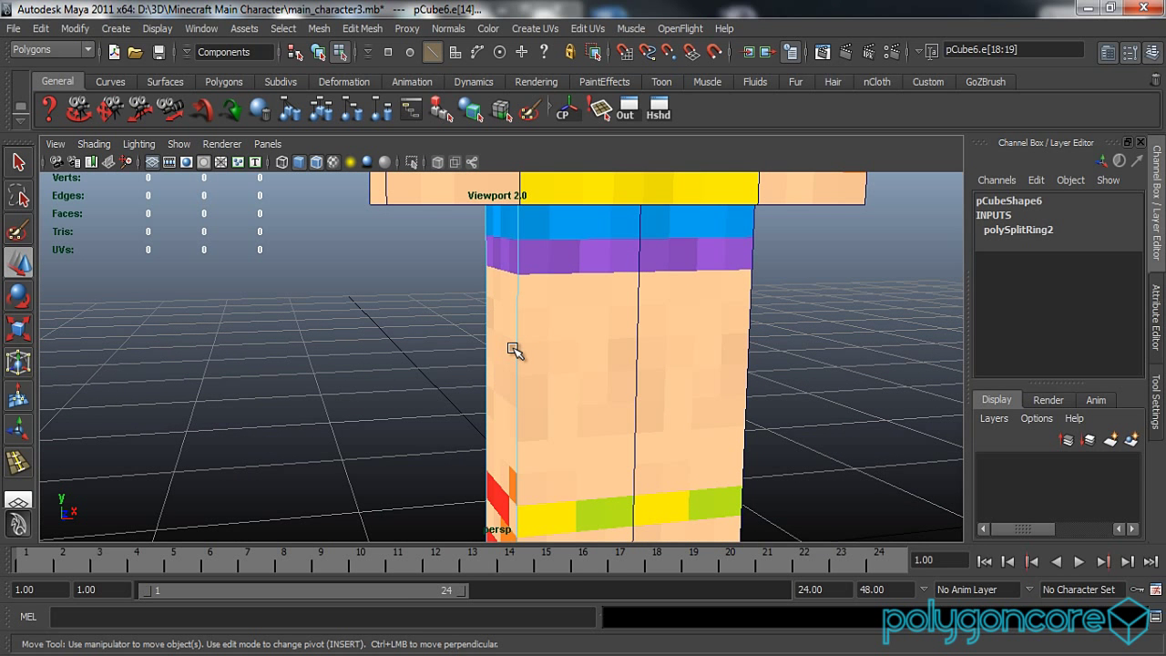
pyautogui.click(512, 349)
pyautogui.press('g')
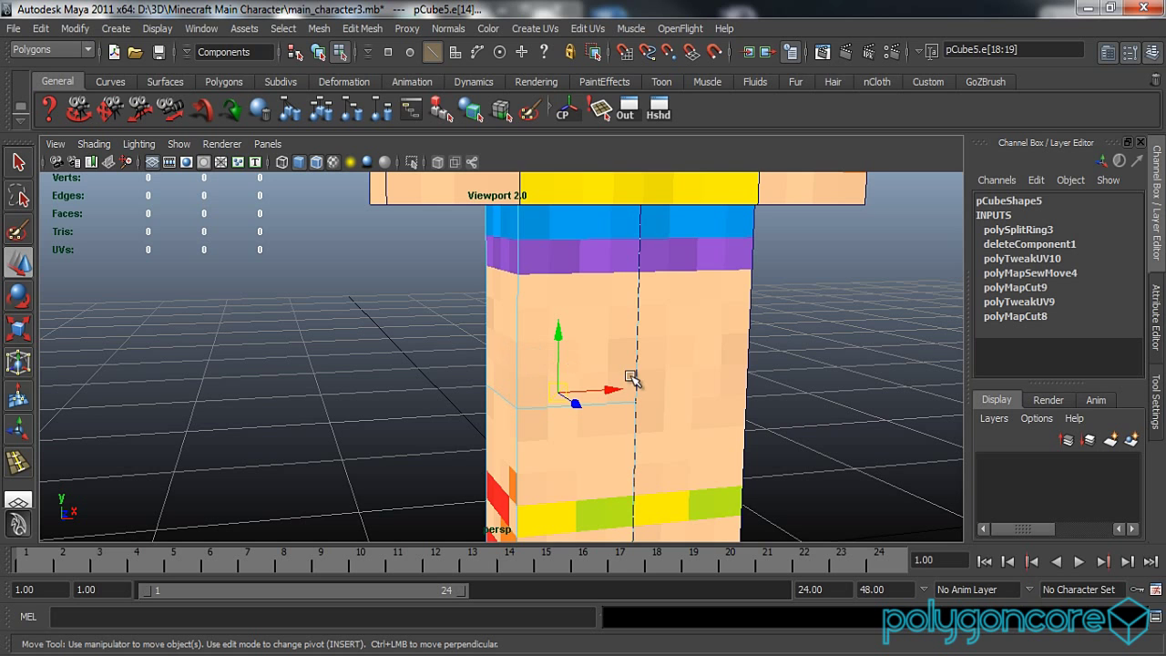
# Step: Insert a matching edge loop halfway down the character's left leg, and deselect everything in object mode
pyautogui.keyDown('alt'); pyautogui.moveTo(693, 389); pyautogui.dragTo(670, 390); pyautogui.keyUp('alt')
pyautogui.moveTo(664, 348); pyautogui.dragTo(717, 312, button='right')
pyautogui.click(714, 376)
pyautogui.click(720, 355)
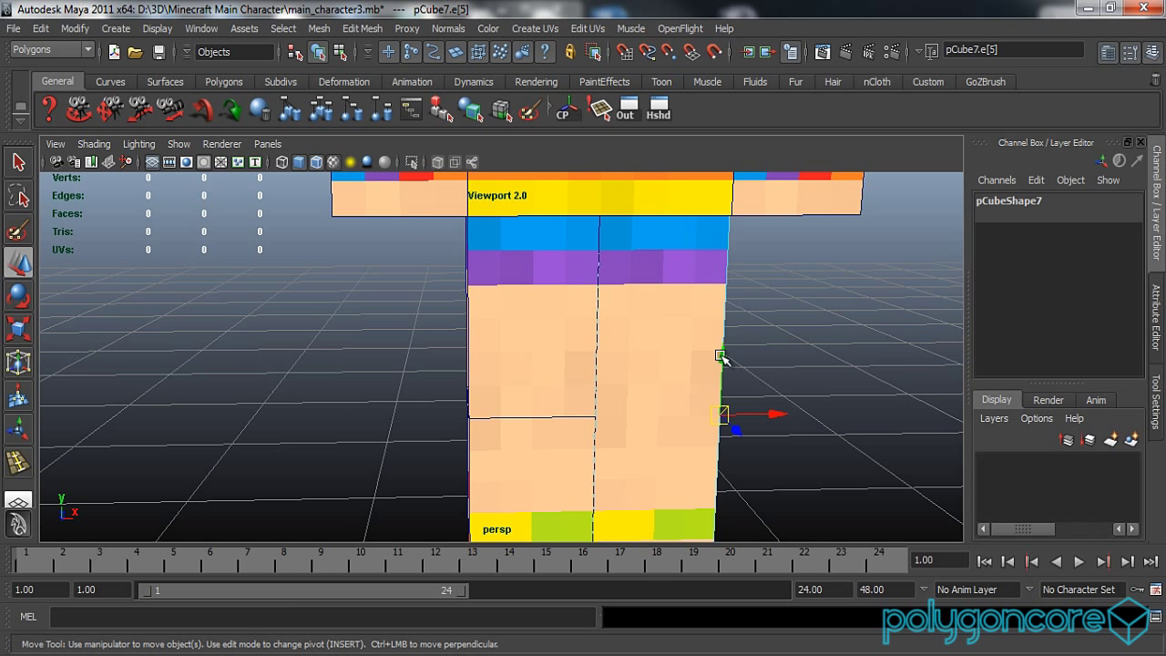
pyautogui.press('g')
pyautogui.moveTo(586, 329); pyautogui.dragTo(658, 299, button='right')
pyautogui.click(780, 334)
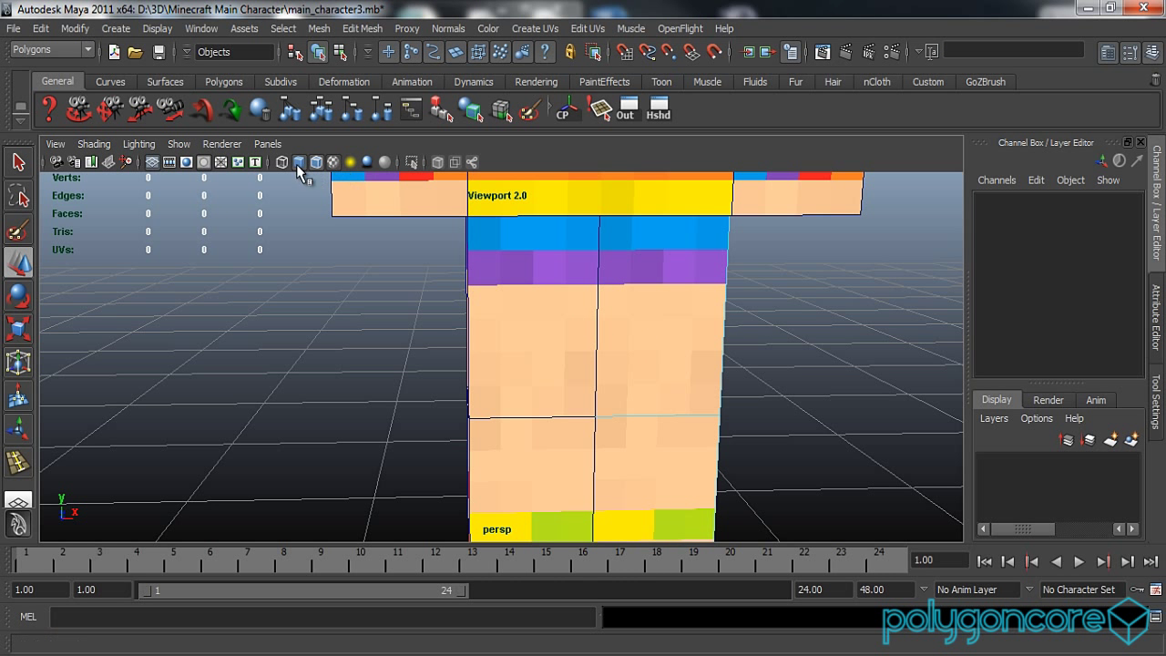
# Step: Try Default Quality Rendering in the viewport and return to Viewport 2.0
pyautogui.click(221, 144)
pyautogui.click(228, 167)
pyautogui.keyDown('alt'); pyautogui.moveTo(445, 318); pyautogui.dragTo(484, 458); pyautogui.keyUp('alt')
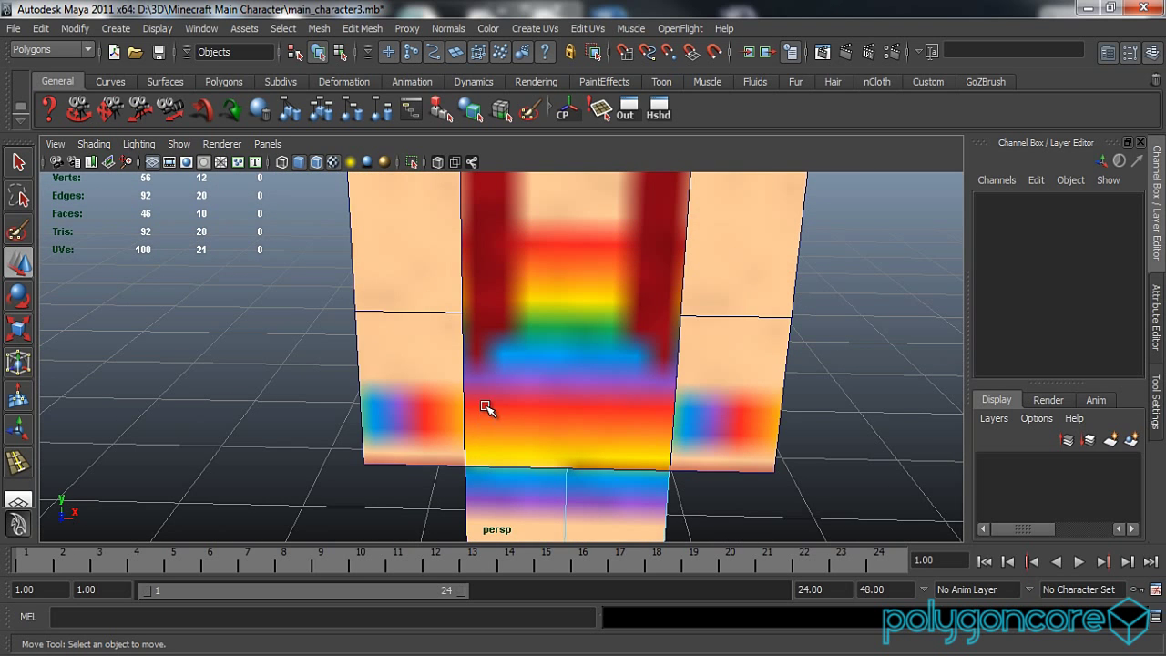
pyautogui.click(221, 144)
pyautogui.click(239, 207)
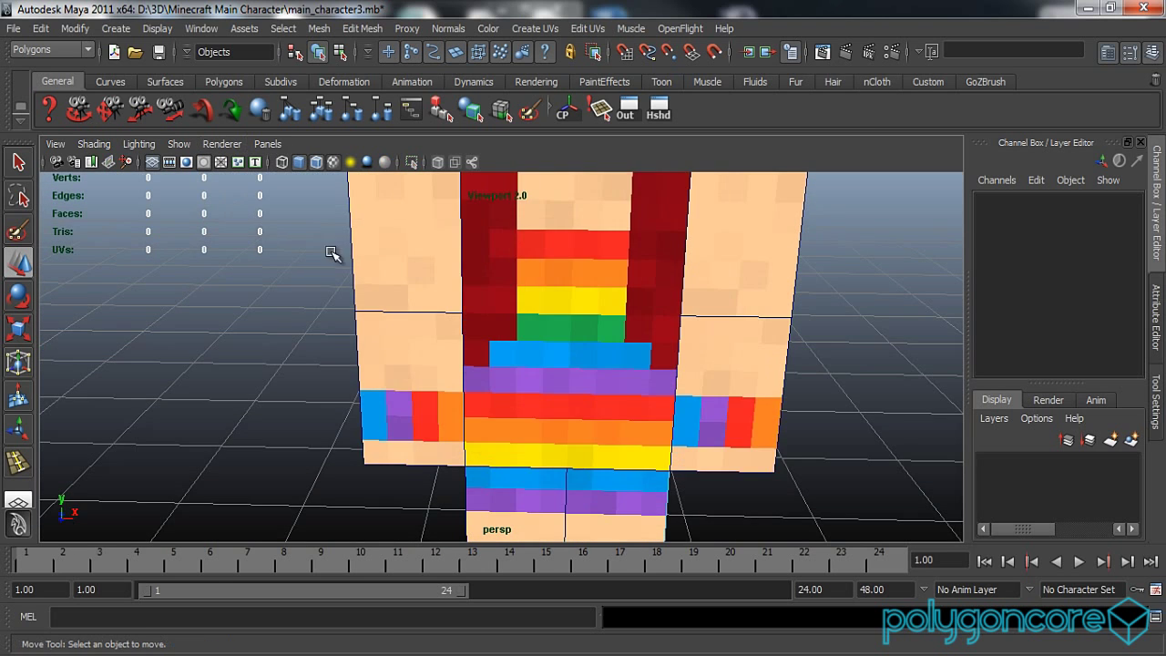
# Step: Switch the perspective view to the front view
pyautogui.keyDown('alt'); pyautogui.moveTo(484, 332); pyautogui.dragTo(468, 417, button='middle'); pyautogui.keyUp('alt')
pyautogui.scroll(3, 468, 417)
pyautogui.keyDown('alt'); pyautogui.moveTo(469, 417); pyautogui.dragTo(484, 391); pyautogui.keyUp('alt')
pyautogui.keyDown('alt'); pyautogui.moveTo(460, 469); pyautogui.dragTo(486, 380, button='middle'); pyautogui.keyUp('alt')
pyautogui.press('space')
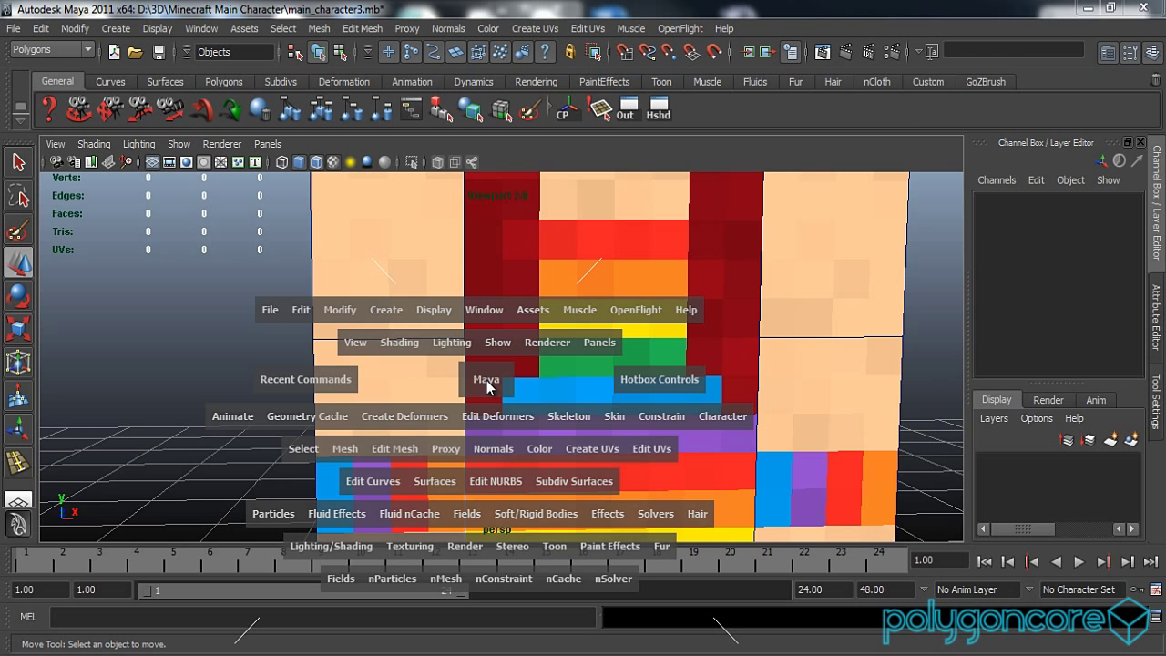
pyautogui.moveTo(487, 386); pyautogui.dragTo(476, 404)
# Step: With the Insert Edge Loop Tool, add a loop one texture pixel above and one below the middle loop of the character's right arm
pyautogui.scroll(8, 492, 416)
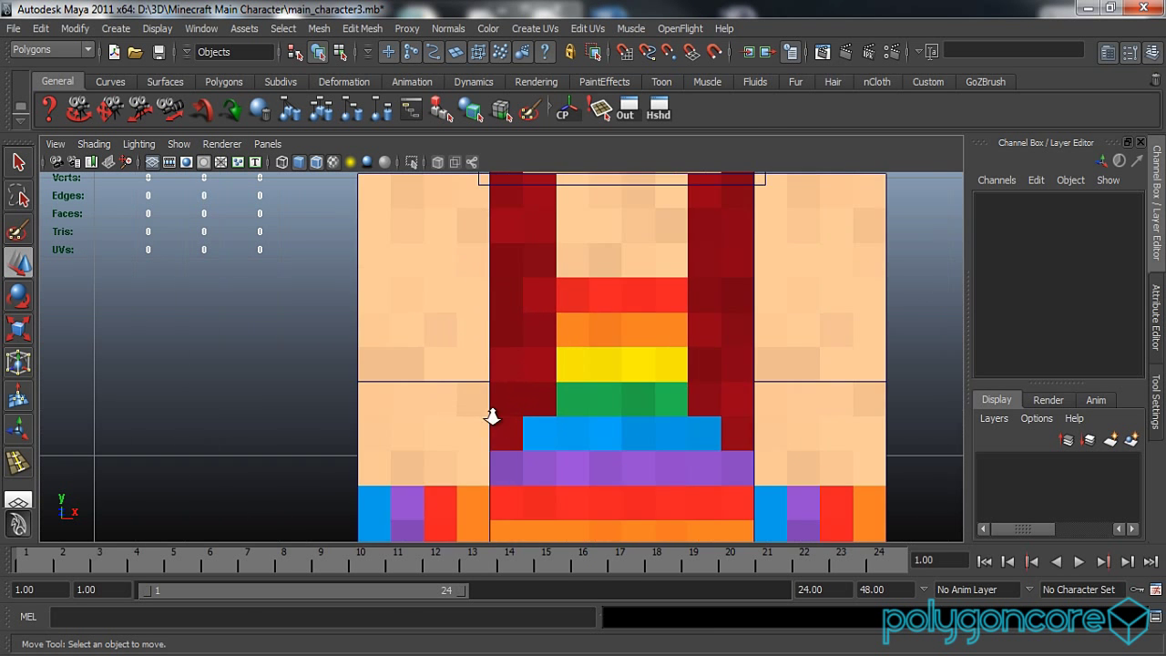
pyautogui.scroll(7, 492, 416)
pyautogui.scroll(2, 593, 401)
pyautogui.keyDown('alt'); pyautogui.moveTo(455, 429); pyautogui.dragTo(552, 476, button='middle'); pyautogui.keyUp('alt')
pyautogui.scroll(1, 546, 425)
pyautogui.scroll(1, 552, 475)
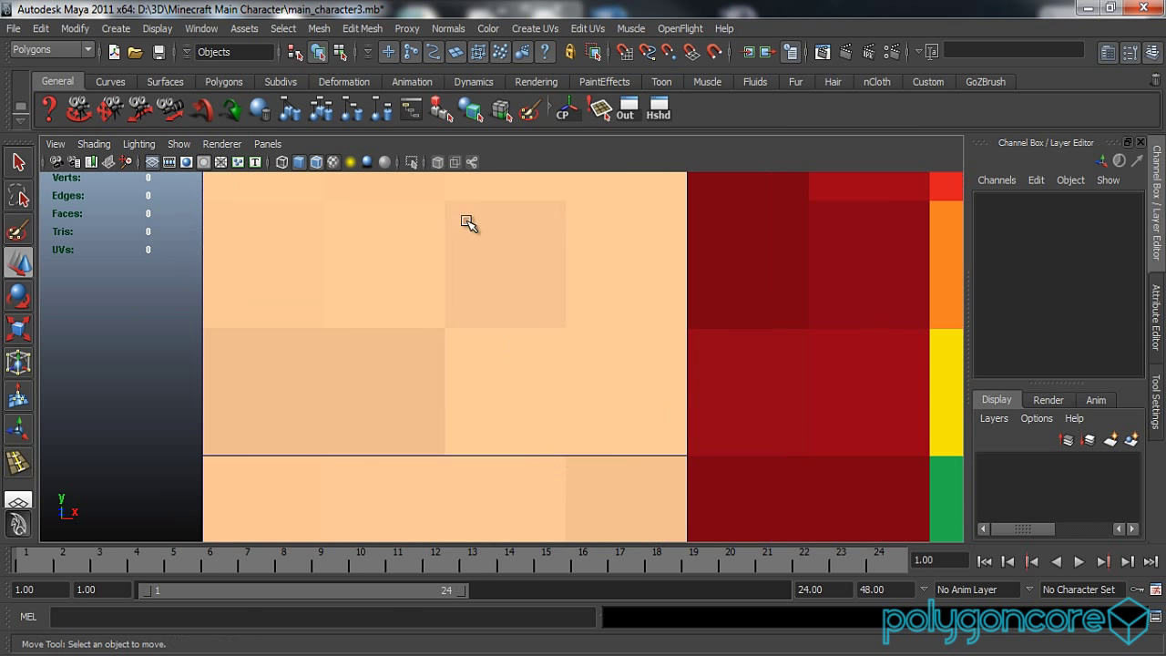
pyautogui.click(360, 28)
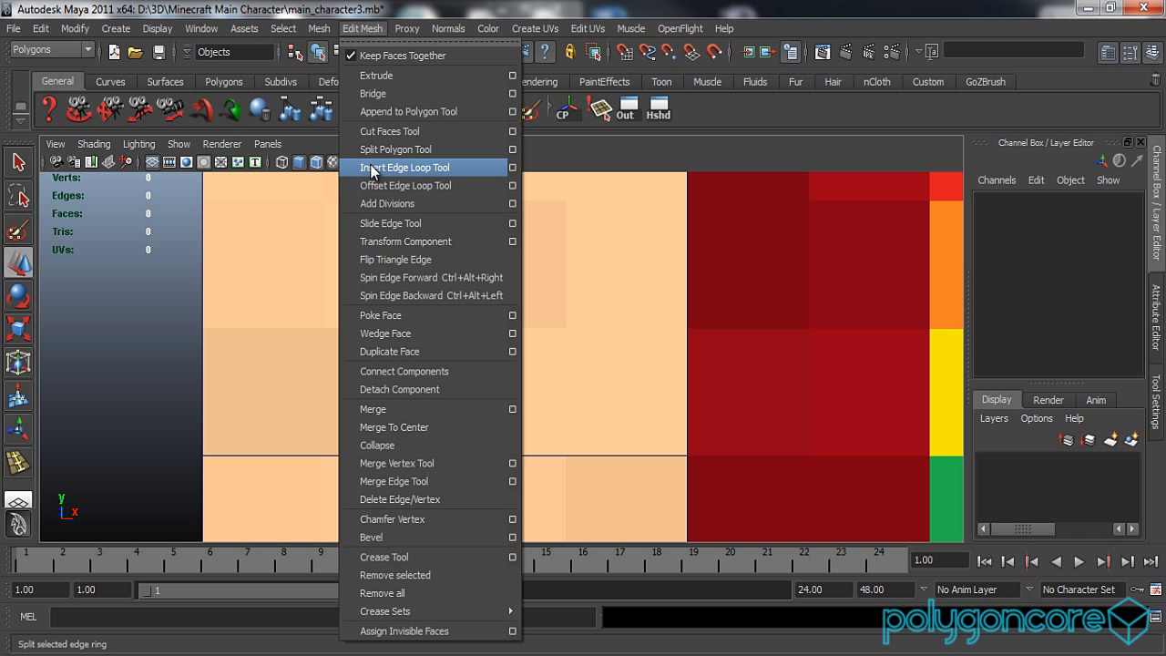
pyautogui.click(371, 168)
pyautogui.keyDown('alt'); pyautogui.moveTo(353, 329); pyautogui.dragTo(496, 331, button='middle'); pyautogui.keyUp('alt')
pyautogui.scroll(1, 366, 351)
pyautogui.scroll(1, 347, 352)
pyautogui.keyDown('alt'); pyautogui.moveTo(445, 387); pyautogui.dragTo(505, 406, button='middle'); pyautogui.keyUp('alt')
pyautogui.scroll(1, 505, 407)
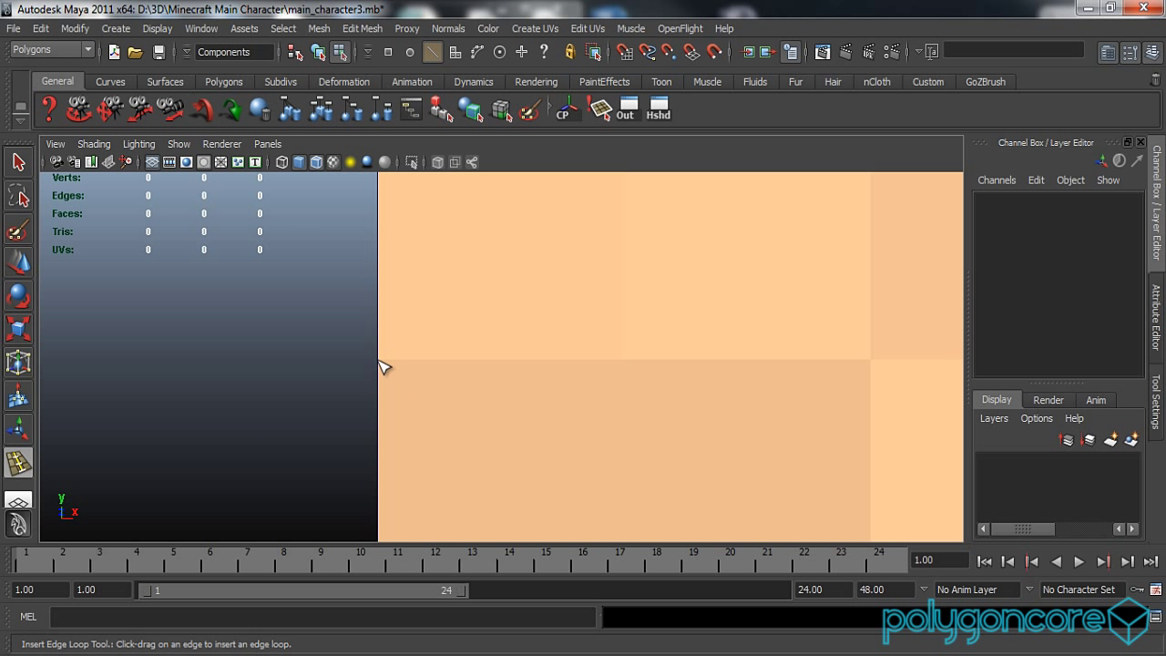
pyautogui.click(383, 366)
pyautogui.click(378, 361)
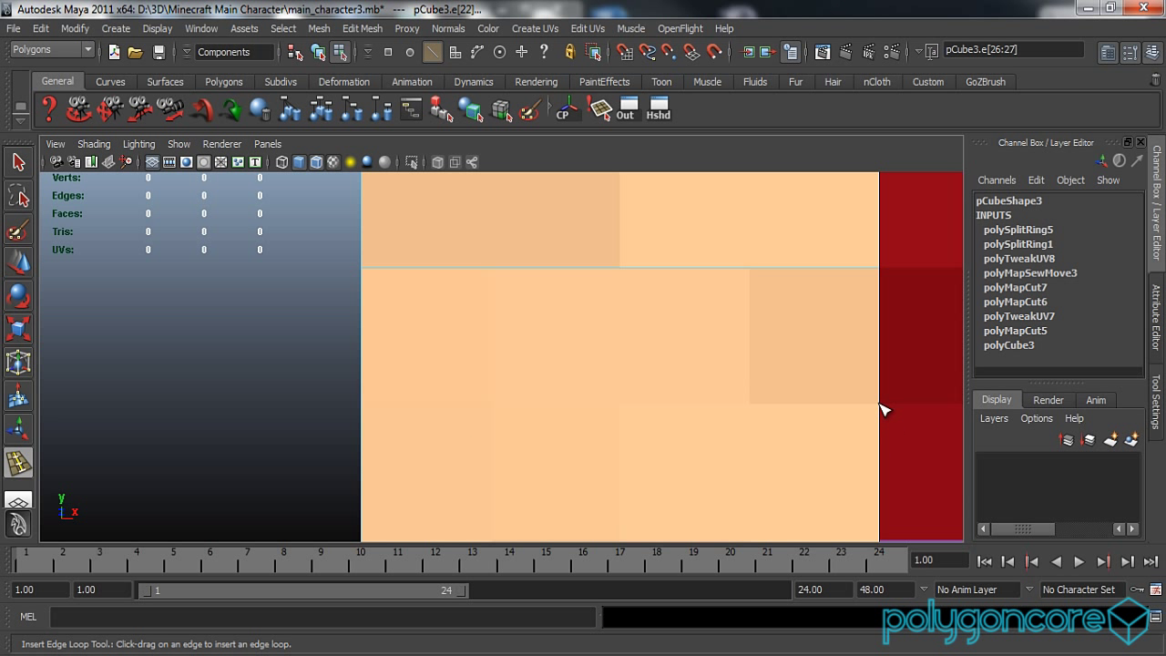
pyautogui.click(880, 406)
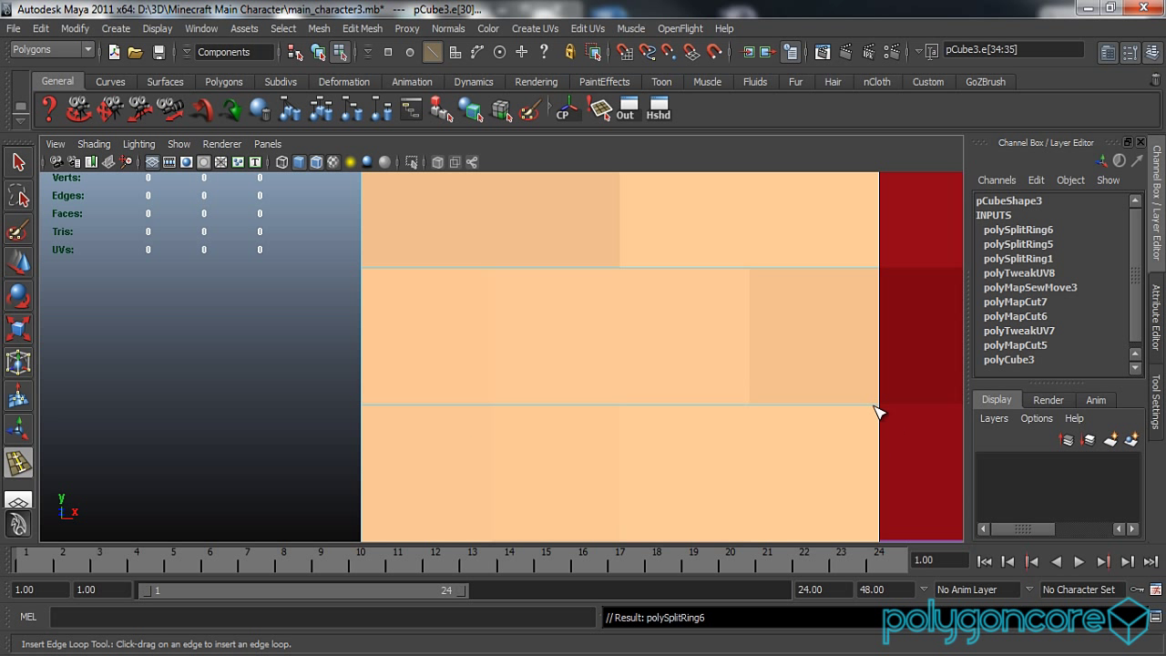
# Step: Undo the stray torso edge loop and add a loop one texture pixel above and one below the left arm's middle loop
pyautogui.keyDown('alt'); pyautogui.moveTo(856, 399); pyautogui.dragTo(458, 389, button='middle'); pyautogui.keyUp('alt')
pyautogui.scroll(-10, 459, 392)
pyautogui.keyDown('alt'); pyautogui.moveTo(611, 386); pyautogui.dragTo(497, 399, button='middle'); pyautogui.keyUp('alt')
pyautogui.scroll(5, 496, 401)
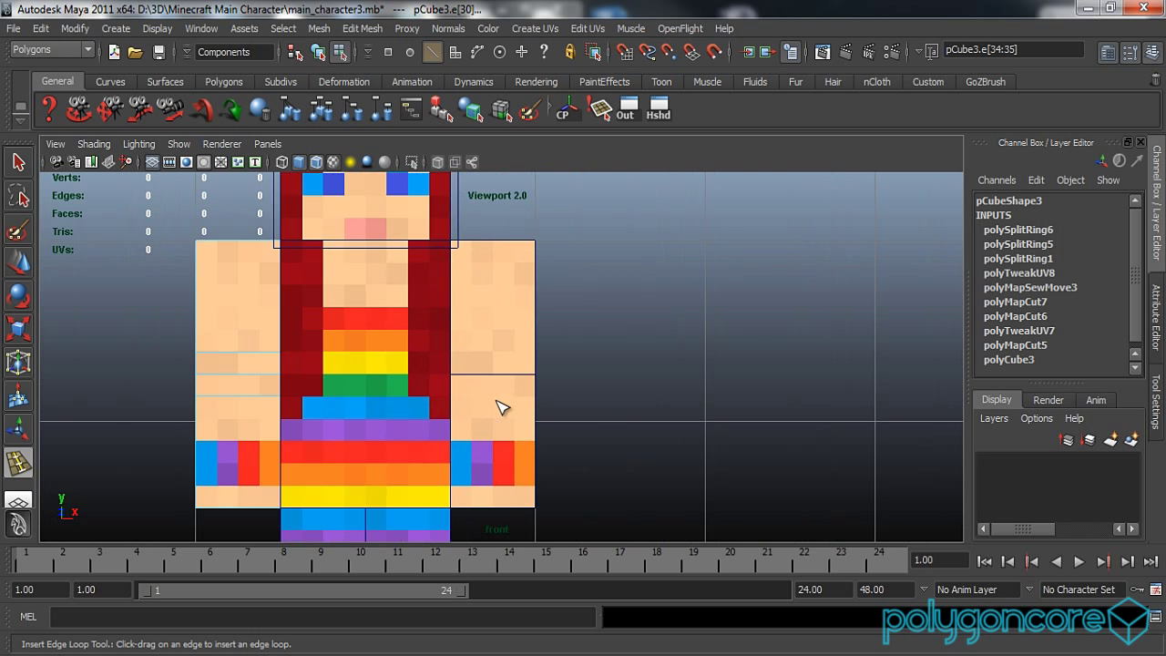
pyautogui.scroll(5, 498, 400)
pyautogui.keyDown('alt'); pyautogui.moveTo(365, 375); pyautogui.dragTo(495, 377, button='middle'); pyautogui.keyUp('alt')
pyautogui.scroll(2, 494, 377)
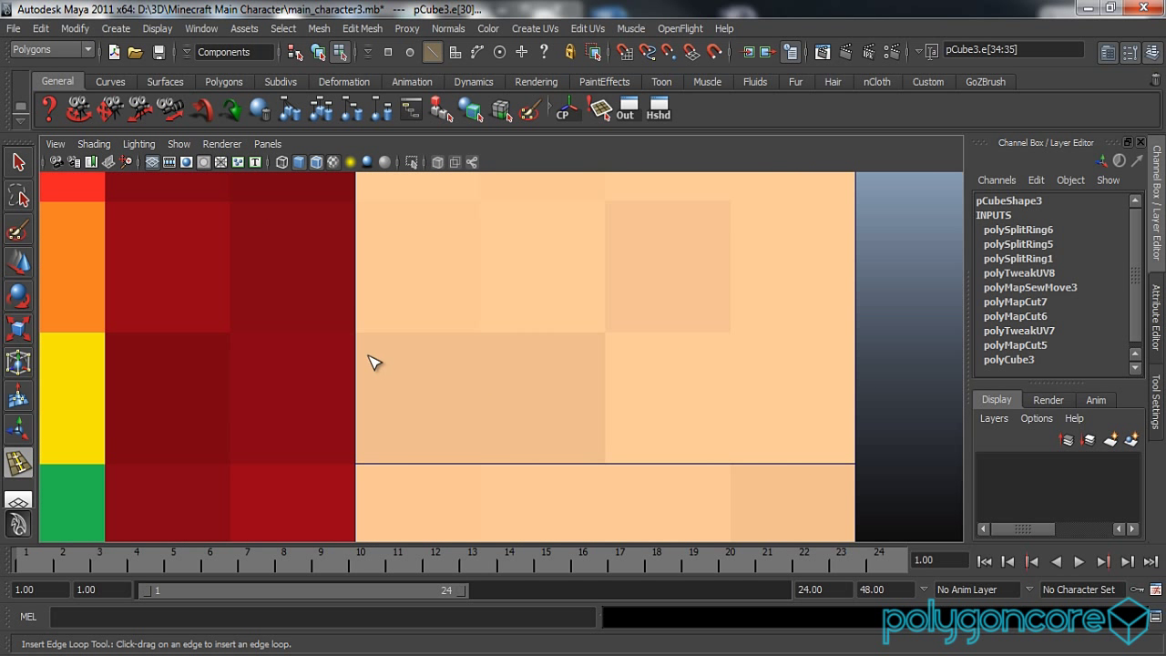
pyautogui.hotkey('ctrl', 'z')
pyautogui.hotkey('ctrl', 'z')
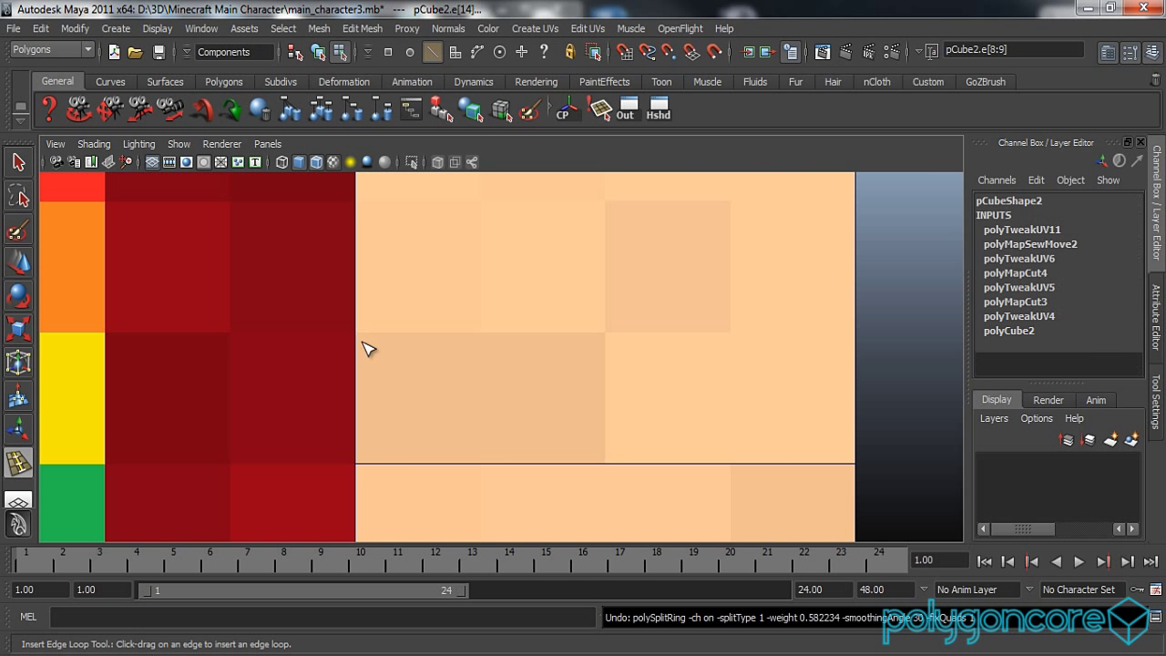
pyautogui.hotkey('ctrl', 'z')
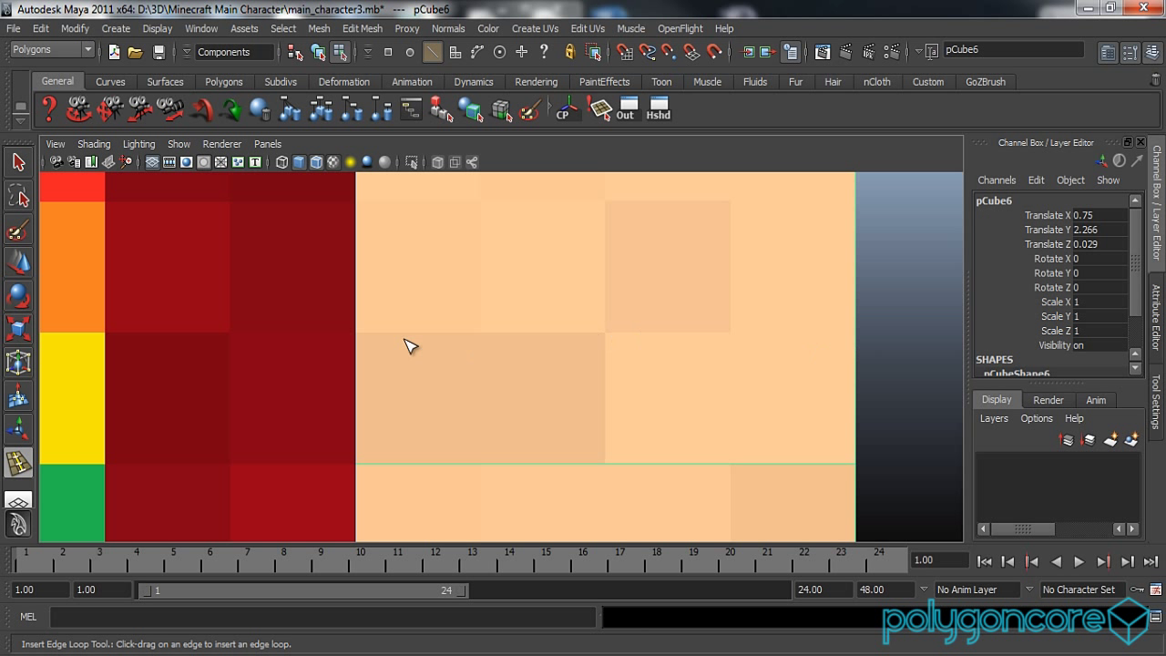
pyautogui.click(357, 334)
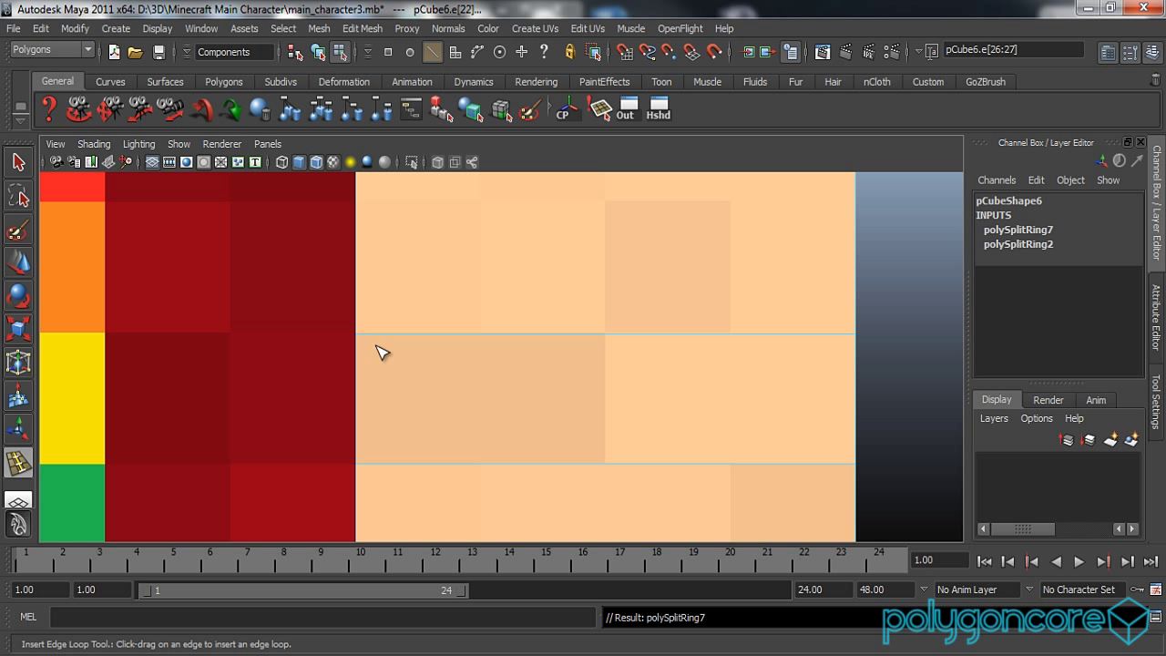
pyautogui.keyDown('alt'); pyautogui.moveTo(521, 392); pyautogui.dragTo(521, 236, button='middle'); pyautogui.keyUp('alt')
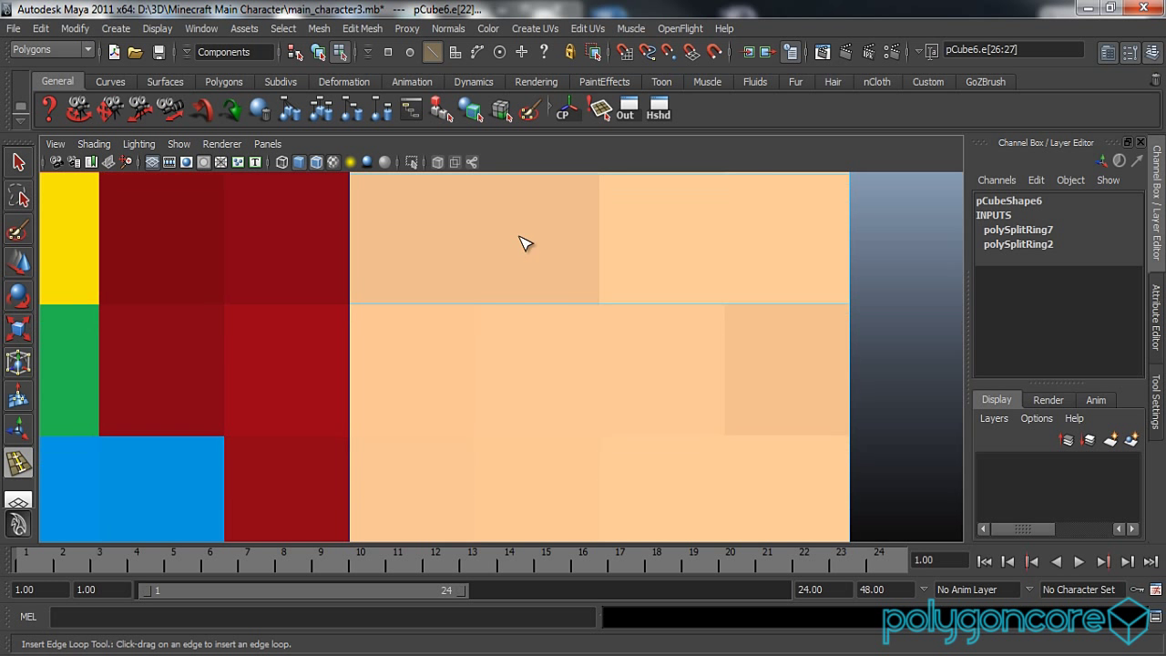
pyautogui.click(849, 440)
# Step: Add an edge loop one texture pixel below and one above the middle loop of the character's left leg
pyautogui.scroll(-12, 672, 456)
pyautogui.keyDown('alt'); pyautogui.moveTo(565, 426); pyautogui.dragTo(631, 279, button='middle'); pyautogui.keyUp('alt')
pyautogui.scroll(10, 629, 284)
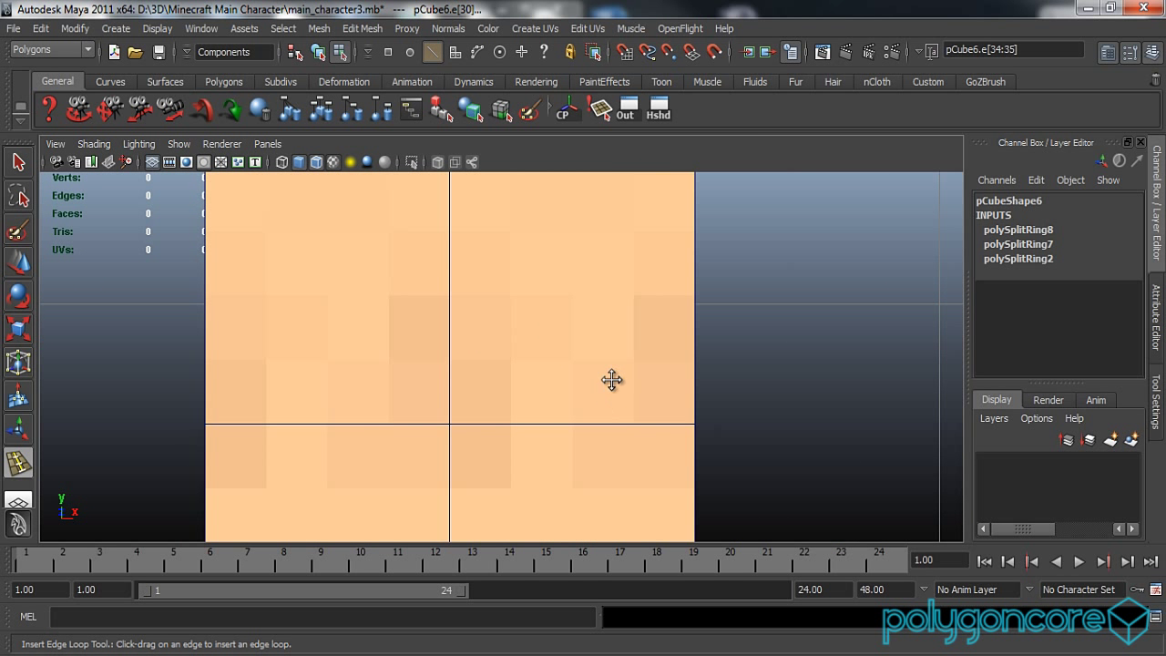
pyautogui.scroll(3, 684, 386)
pyautogui.keyDown('alt'); pyautogui.moveTo(753, 404); pyautogui.dragTo(773, 334, button='middle'); pyautogui.keyUp('alt')
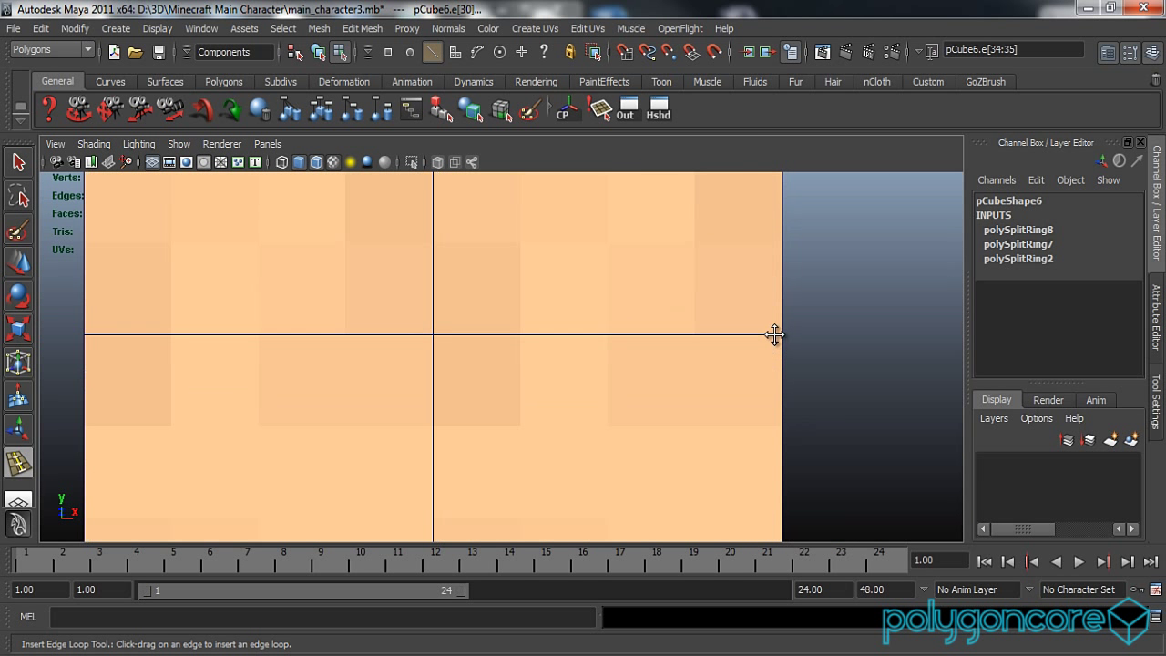
pyautogui.click(786, 428)
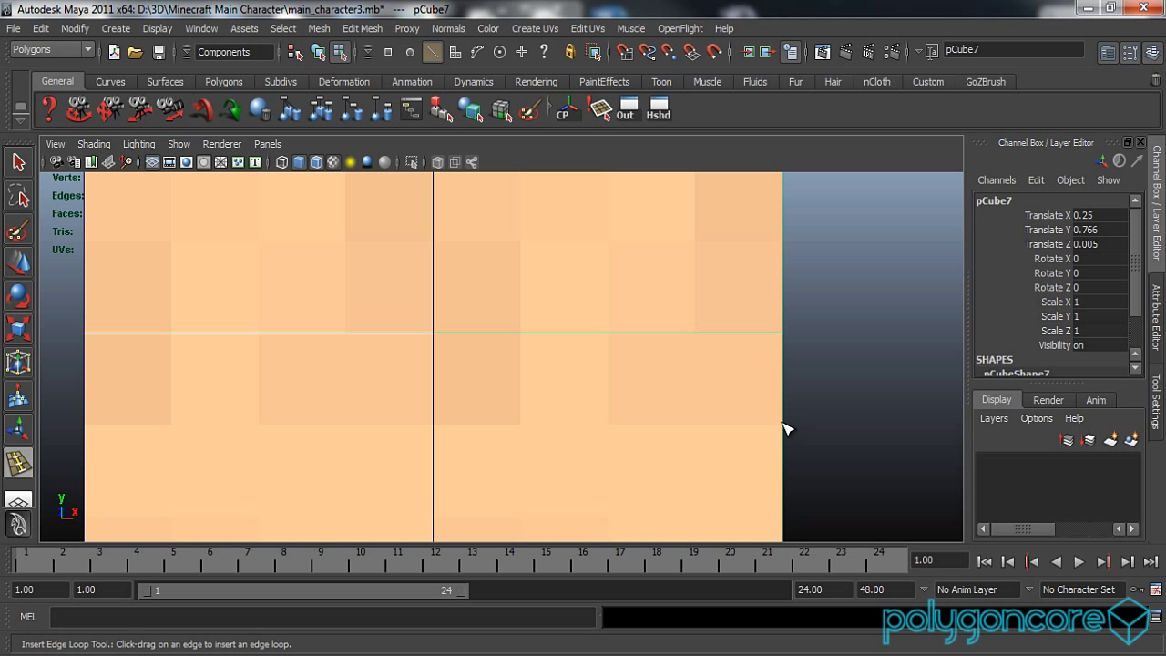
pyautogui.click(785, 427)
pyautogui.keyDown('alt'); pyautogui.moveTo(766, 369); pyautogui.dragTo(763, 406, button='middle'); pyautogui.keyUp('alt')
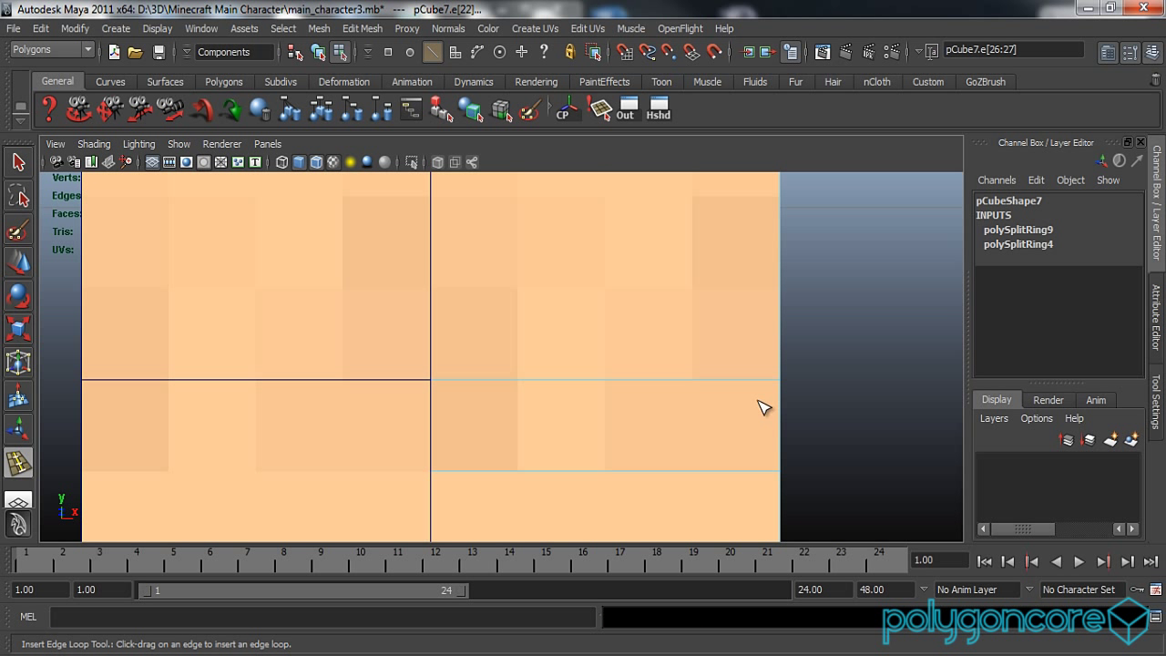
pyautogui.click(781, 289)
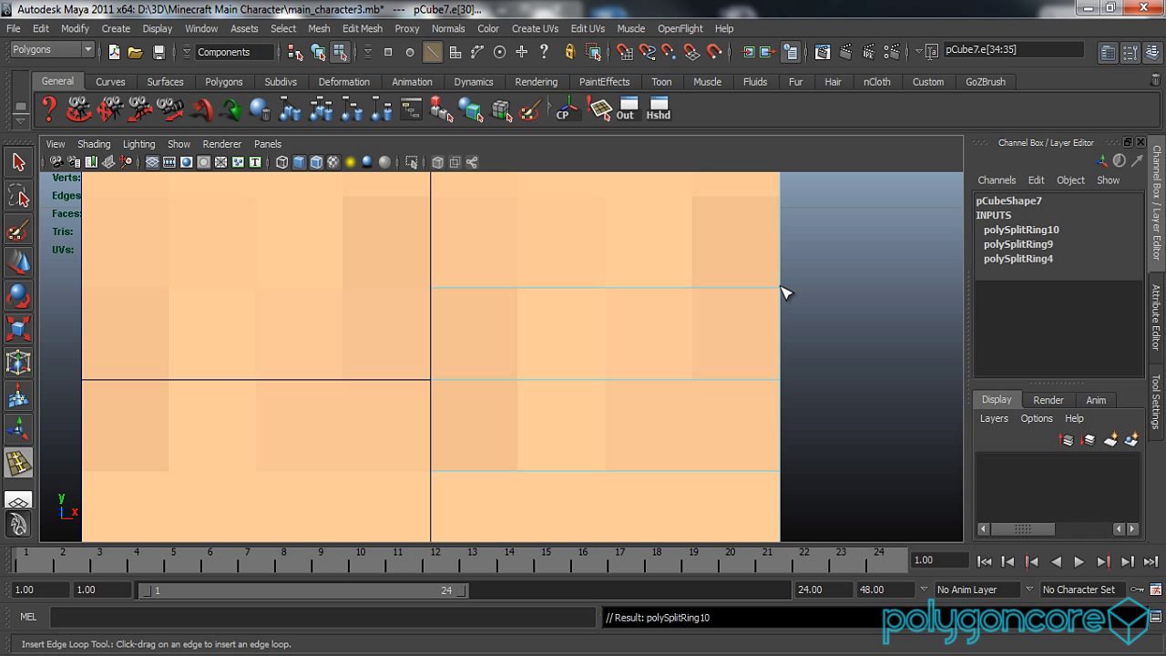
# Step: Add edge loops one texture pixel above and below the right leg's middle loop, aligned with the left leg's loops
pyautogui.keyDown('alt'); pyautogui.moveTo(368, 402); pyautogui.dragTo(653, 414, button='middle'); pyautogui.keyUp('alt')
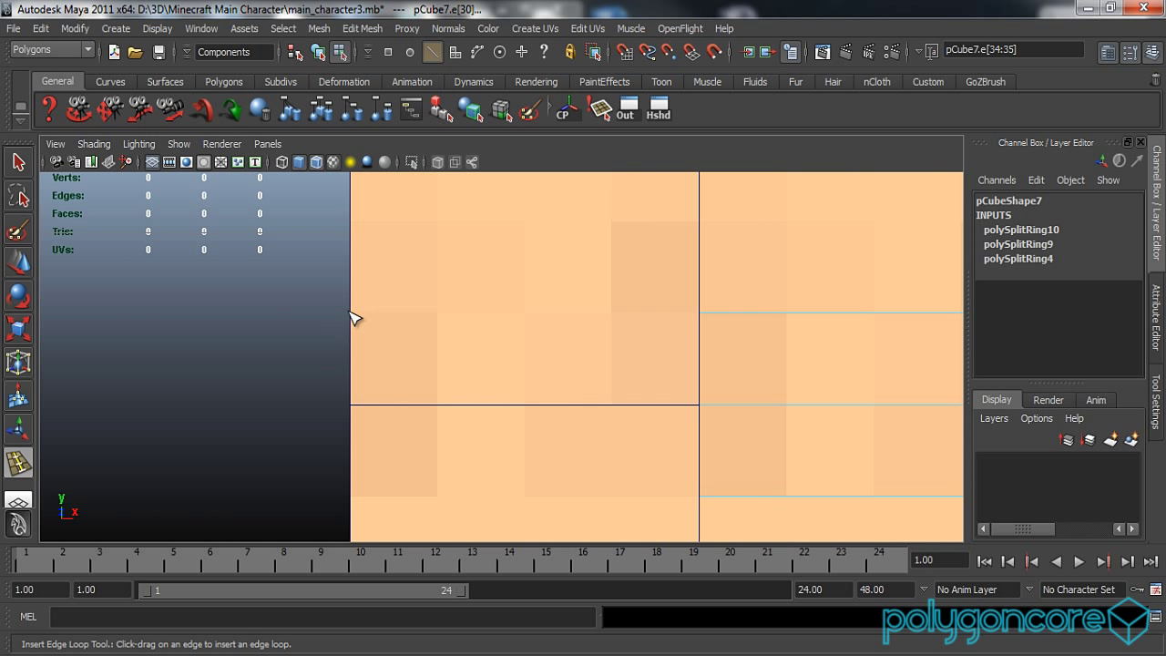
pyautogui.click(354, 318)
pyautogui.click(354, 318)
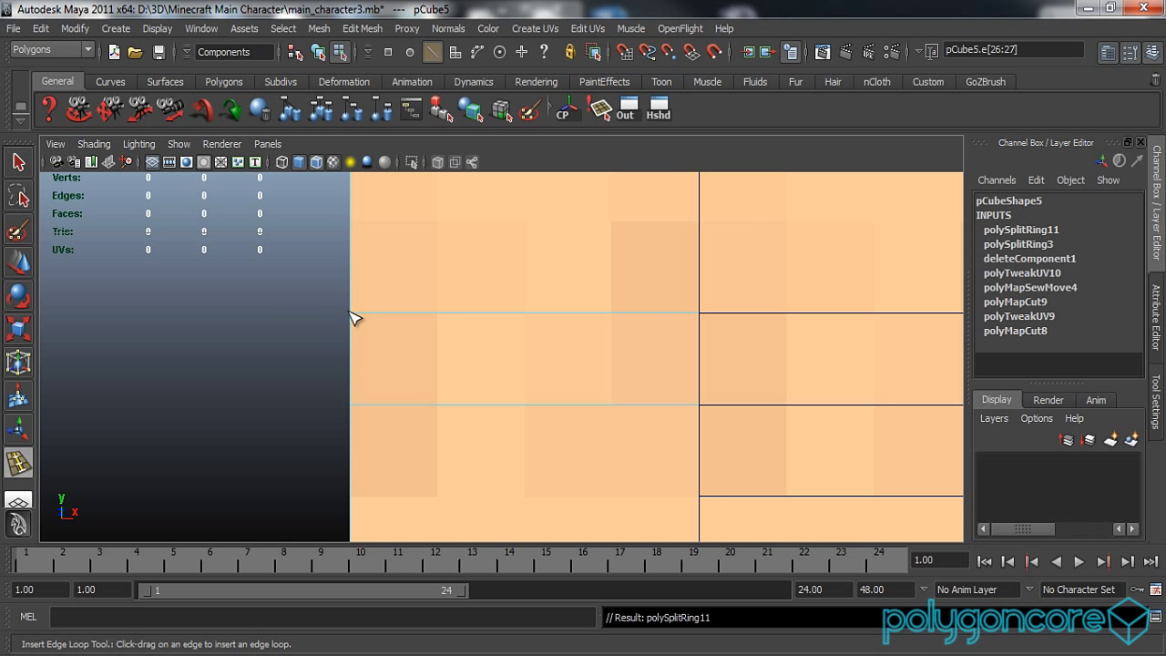
pyautogui.keyDown('alt'); pyautogui.moveTo(378, 414); pyautogui.dragTo(393, 365, button='middle'); pyautogui.keyUp('alt')
pyautogui.click(361, 431)
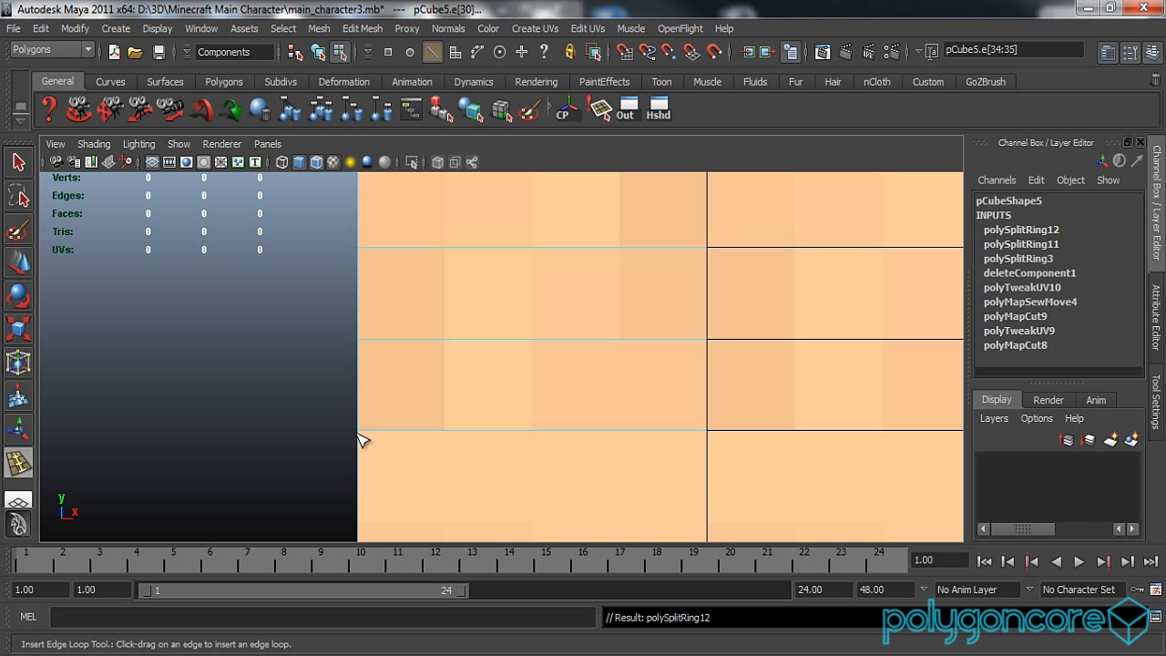
pyautogui.press('w')
# Step: Select the vertices of the upper knee loop on both legs and activate the Scale tool
pyautogui.scroll(-5, 407, 436)
pyautogui.scroll(2, 471, 425)
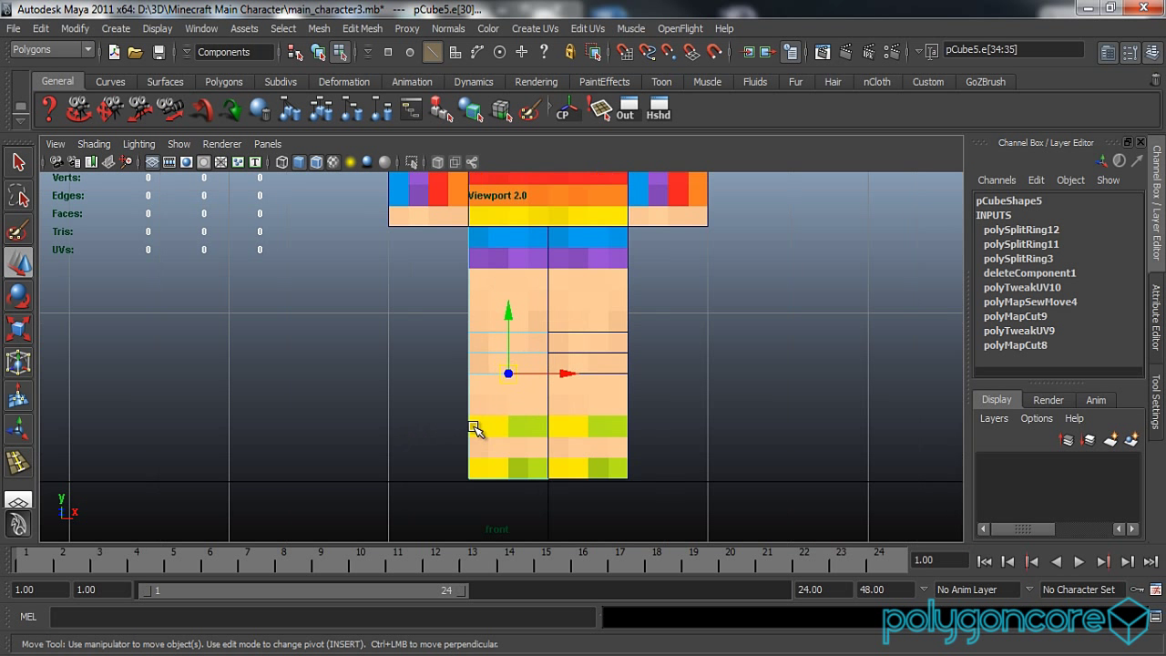
pyautogui.scroll(-4, 508, 425)
pyautogui.scroll(3, 547, 400)
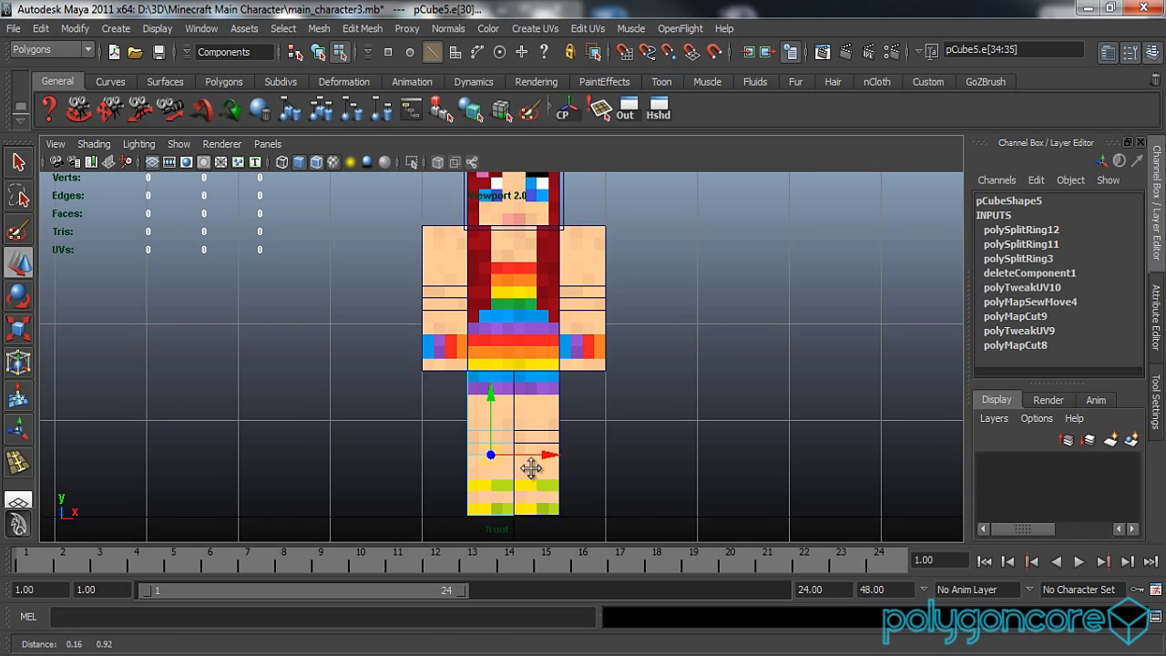
pyautogui.scroll(5, 536, 410)
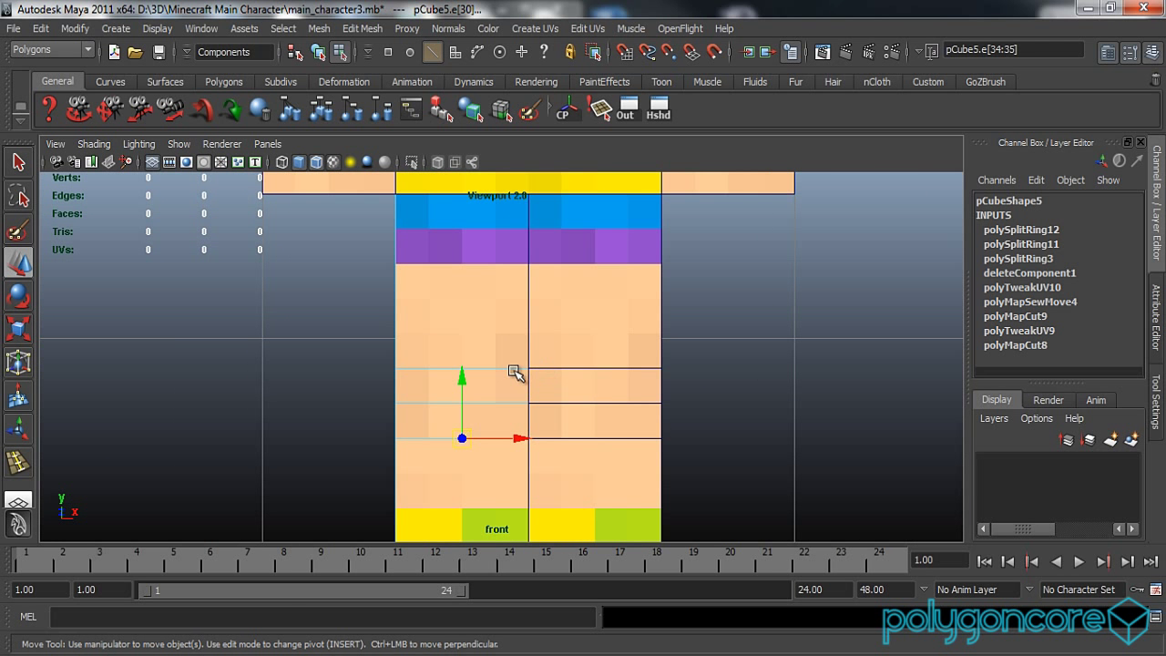
pyautogui.moveTo(585, 364); pyautogui.dragTo(507, 346, button='right')
pyautogui.moveTo(699, 340); pyautogui.dragTo(347, 377)
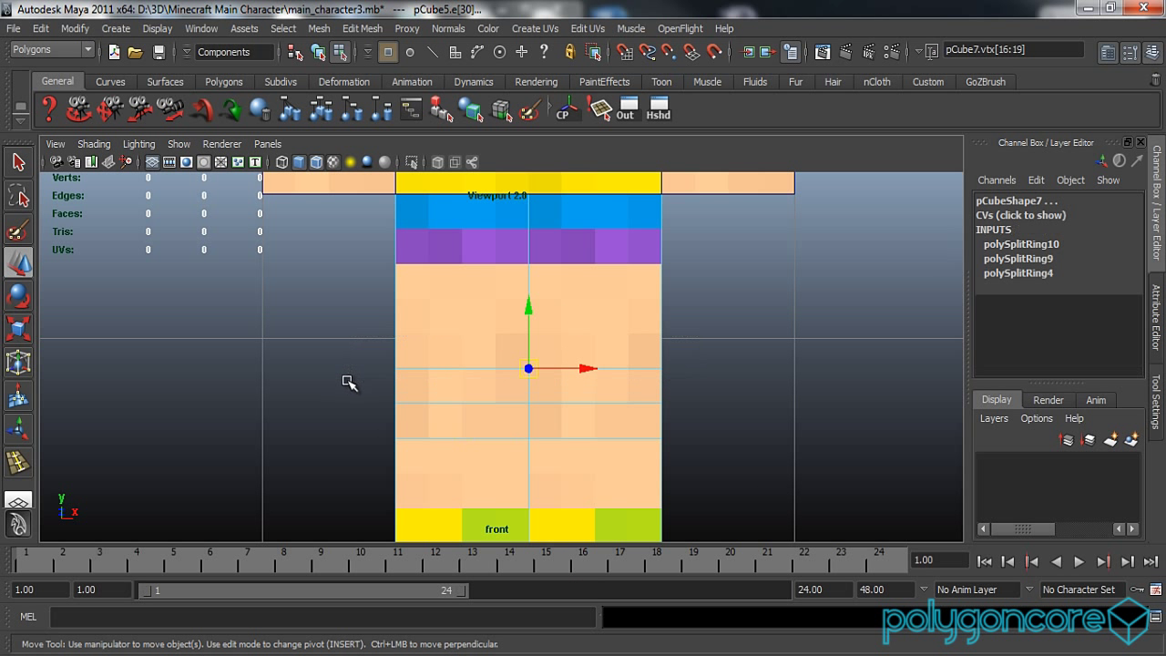
pyautogui.press('r')
# Step: Switch the front view to Default Quality Rendering and vertically scale the lower knee loop's vertices on both legs to level them
pyautogui.click(222, 144)
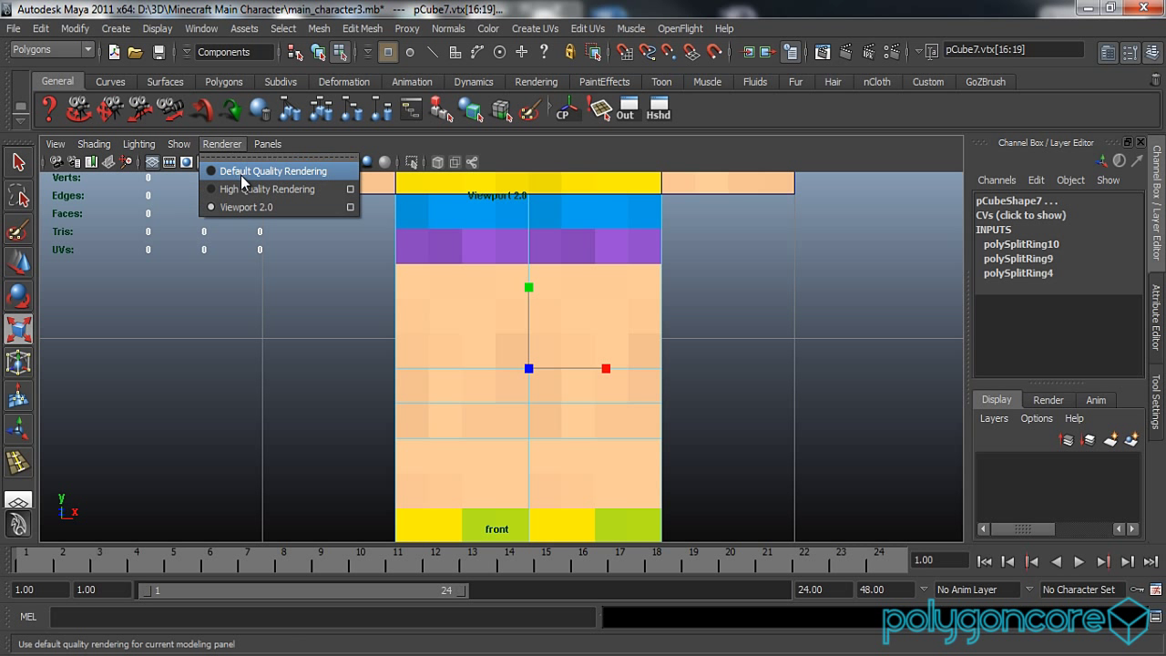
pyautogui.click(244, 172)
pyautogui.scroll(2, 537, 334)
pyautogui.moveTo(536, 290); pyautogui.dragTo(400, 491)
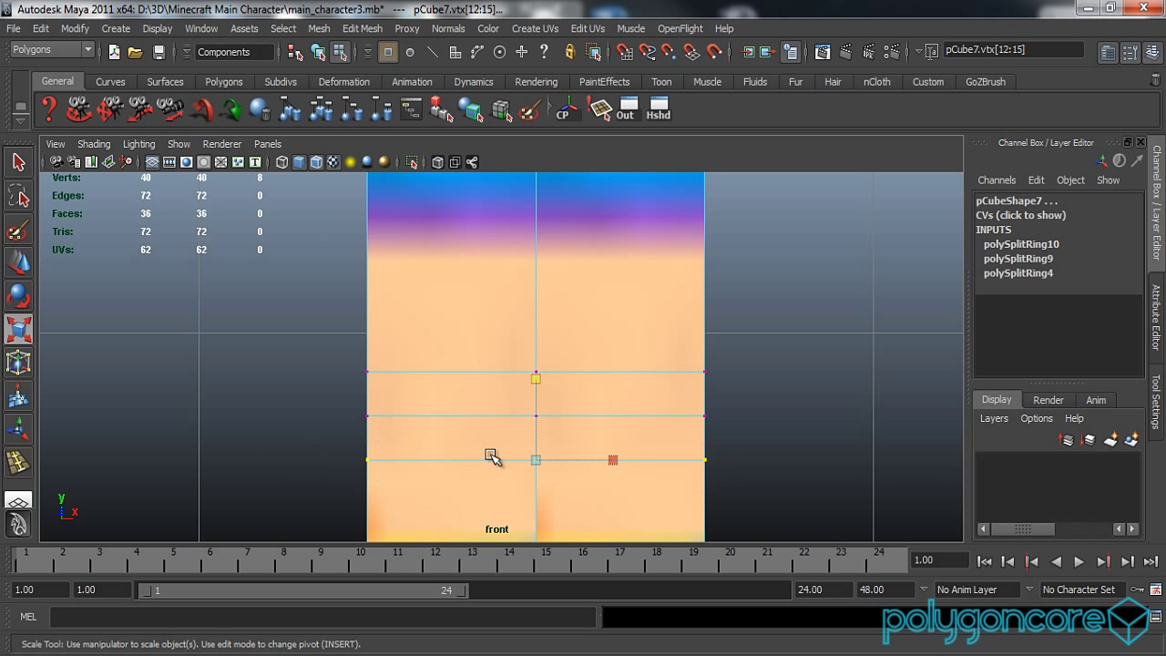
pyautogui.press('w')
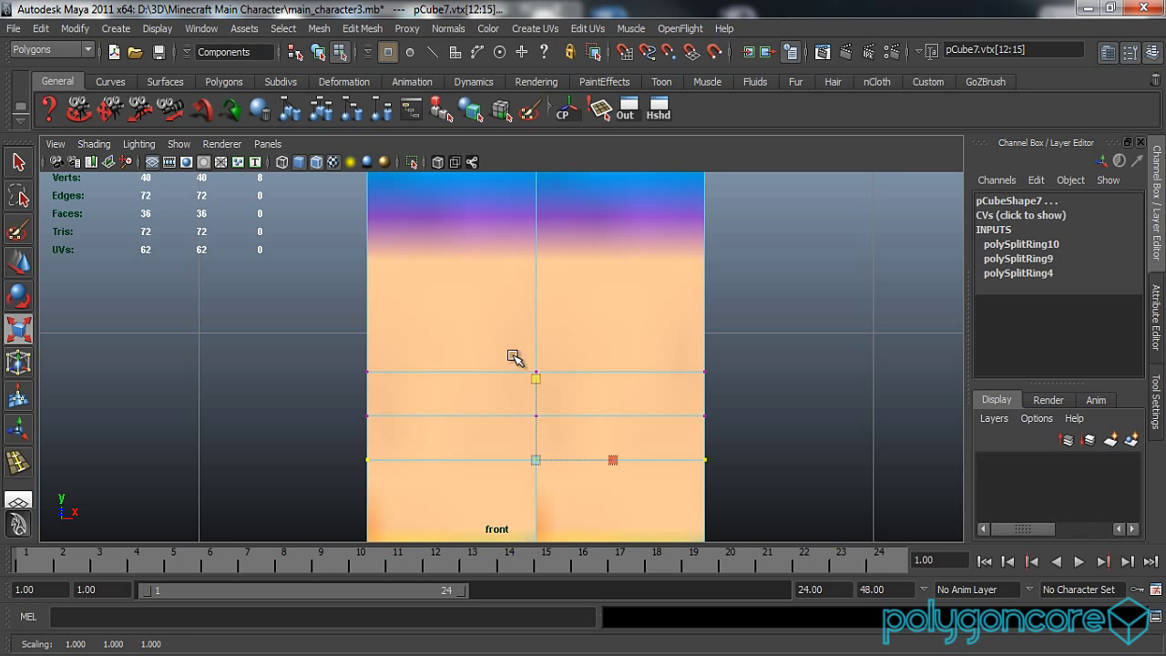
pyautogui.scroll(-4, 516, 447)
pyautogui.press('r')
pyautogui.scroll(5, 507, 468)
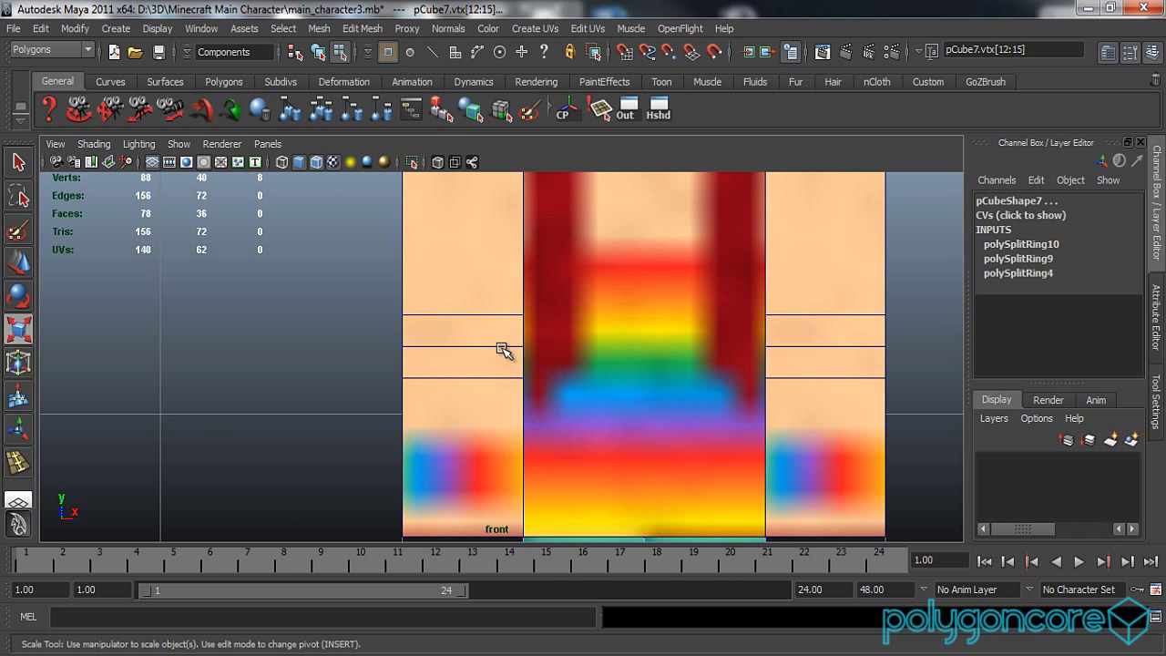
# Step: Select the upper and lower elbow loop vertices on both arms and level the loops with vertical scaling
pyautogui.click(473, 315)
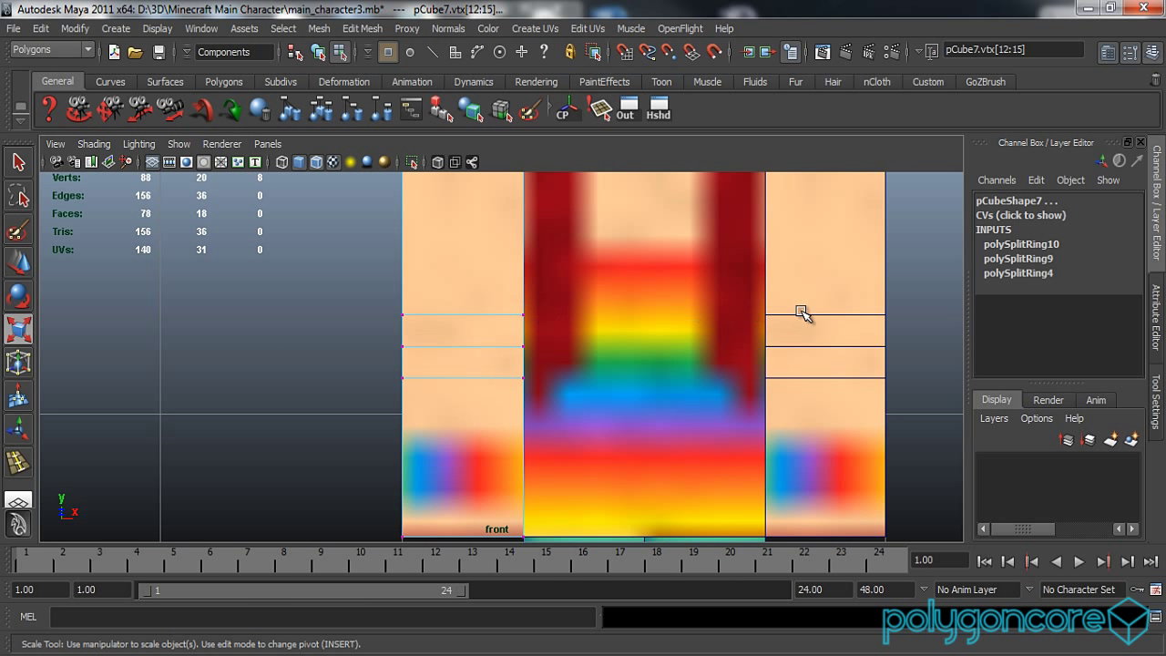
pyautogui.keyDown('shift'); pyautogui.click(836, 316); pyautogui.keyUp('shift')
pyautogui.moveTo(914, 303); pyautogui.dragTo(356, 329)
pyautogui.moveTo(914, 372); pyautogui.dragTo(406, 412)
pyautogui.moveTo(650, 299); pyautogui.dragTo(647, 383)
# Step: Restore Viewport 2.0 rendering, clear the vertex selection and return to object mode in the perspective view
pyautogui.click(221, 146)
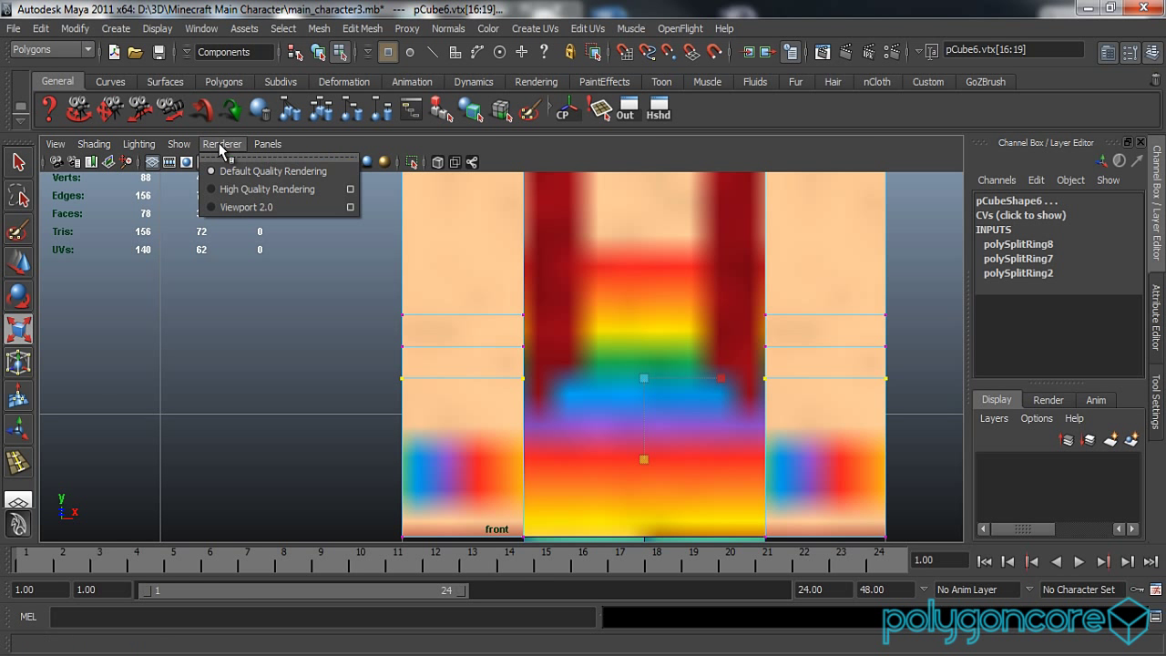
pyautogui.click(230, 207)
pyautogui.click(290, 352)
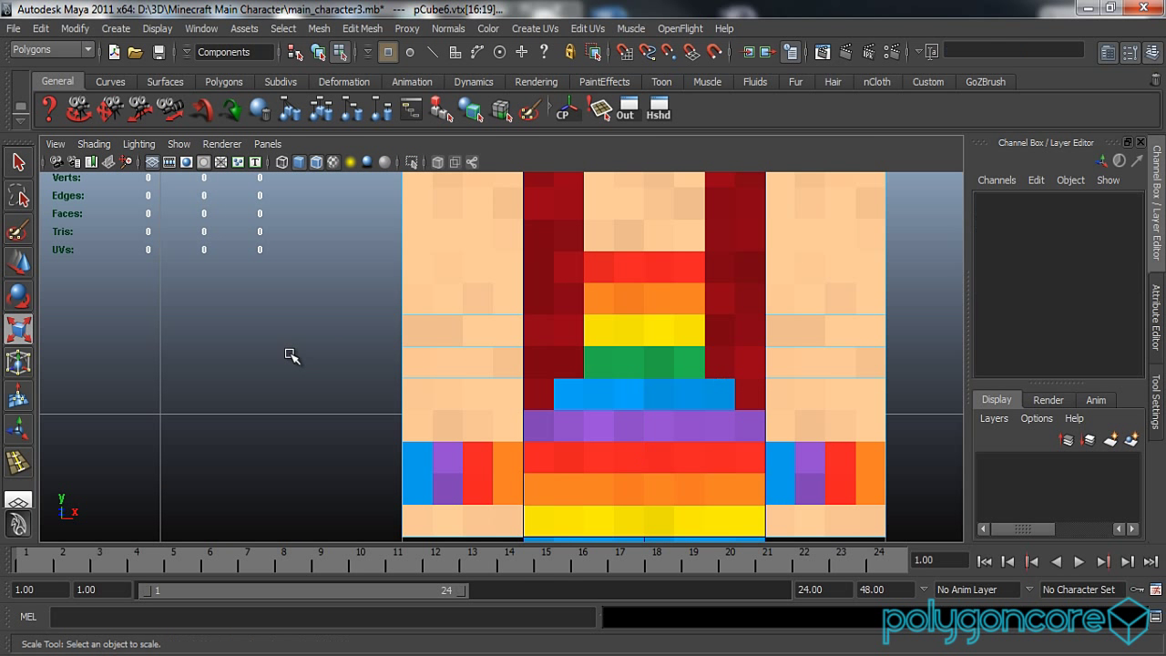
pyautogui.press('space')
pyautogui.moveTo(316, 374); pyautogui.dragTo(316, 319)
pyautogui.keyDown('alt'); pyautogui.moveTo(326, 368); pyautogui.dragTo(492, 355); pyautogui.keyUp('alt')
pyautogui.moveTo(520, 346); pyautogui.dragTo(568, 310, button='right')
pyautogui.keyDown('alt'); pyautogui.moveTo(352, 395); pyautogui.dragTo(455, 372); pyautogui.keyUp('alt')
pyautogui.keyDown('alt'); pyautogui.moveTo(443, 414); pyautogui.dragTo(531, 407); pyautogui.keyUp('alt')
pyautogui.scroll(2, 531, 407)
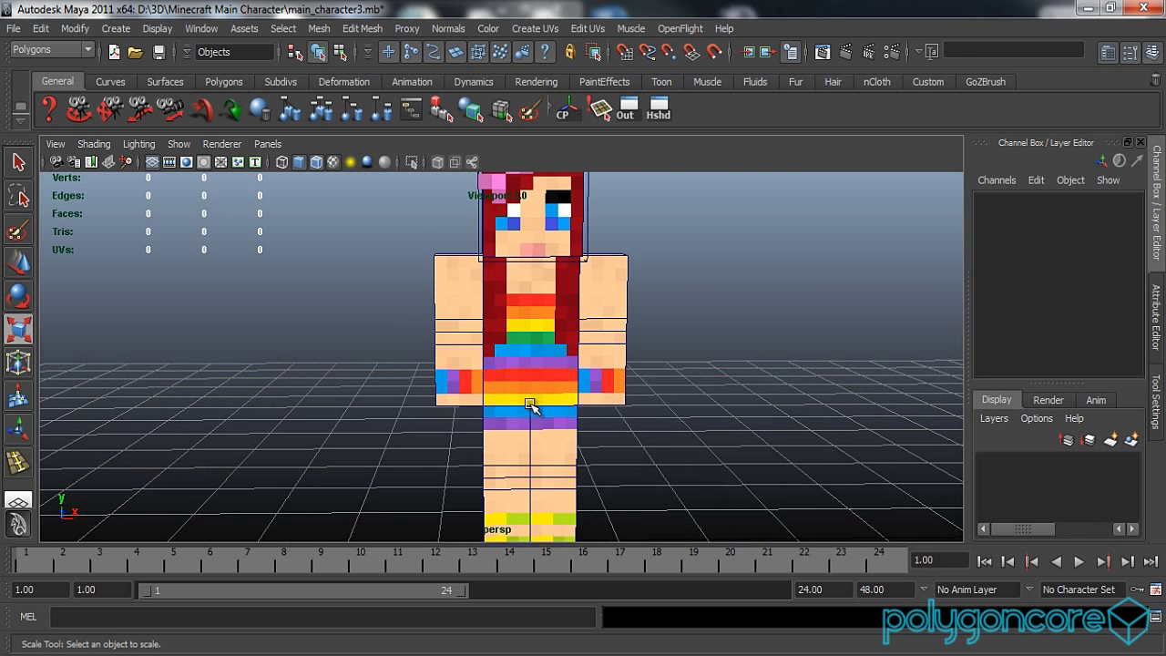
# Step: Switch to the Animation menu set, activate the Joint Tool and set the perspective view to Default Quality Rendering
pyautogui.click(77, 51)
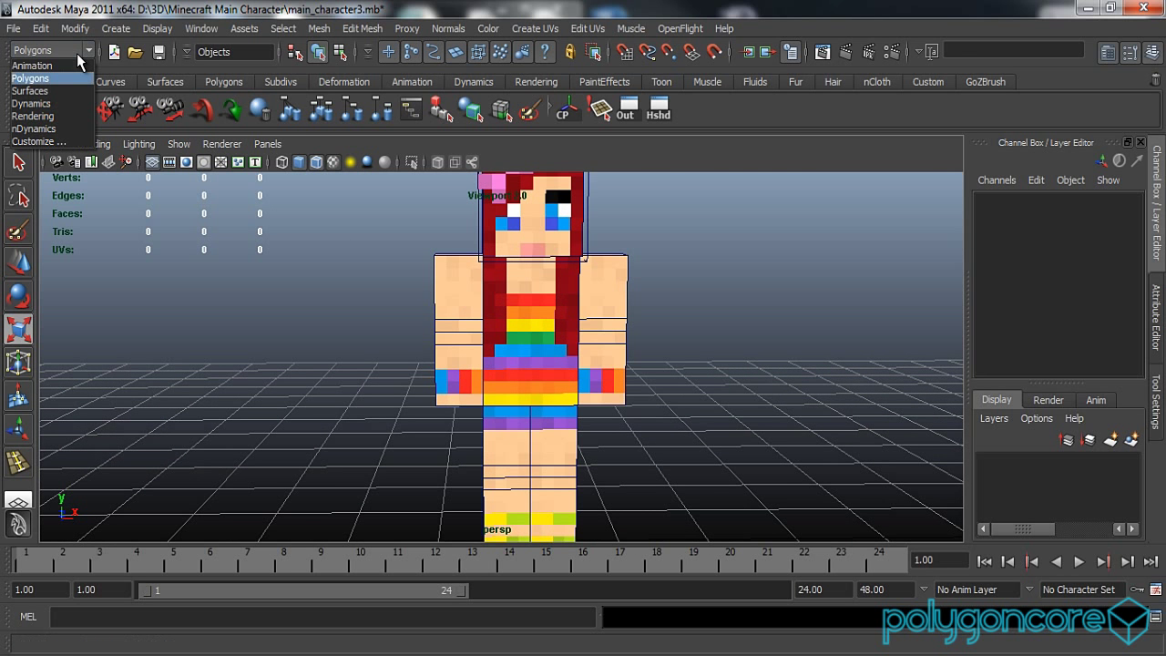
pyautogui.click(71, 66)
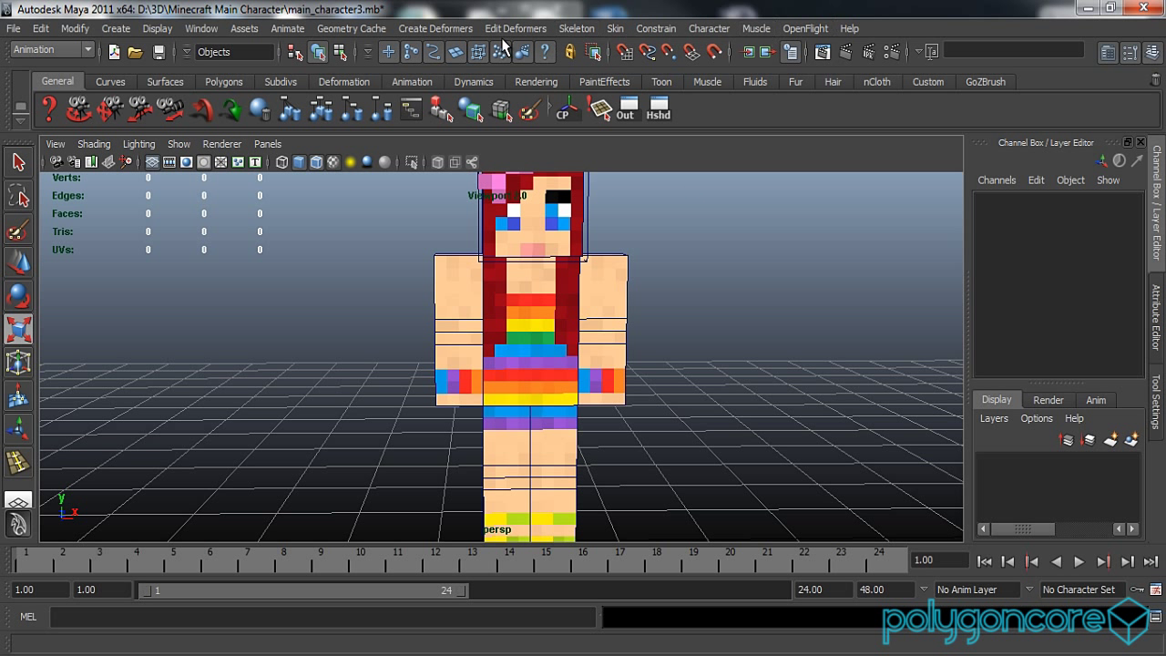
pyautogui.click(577, 29)
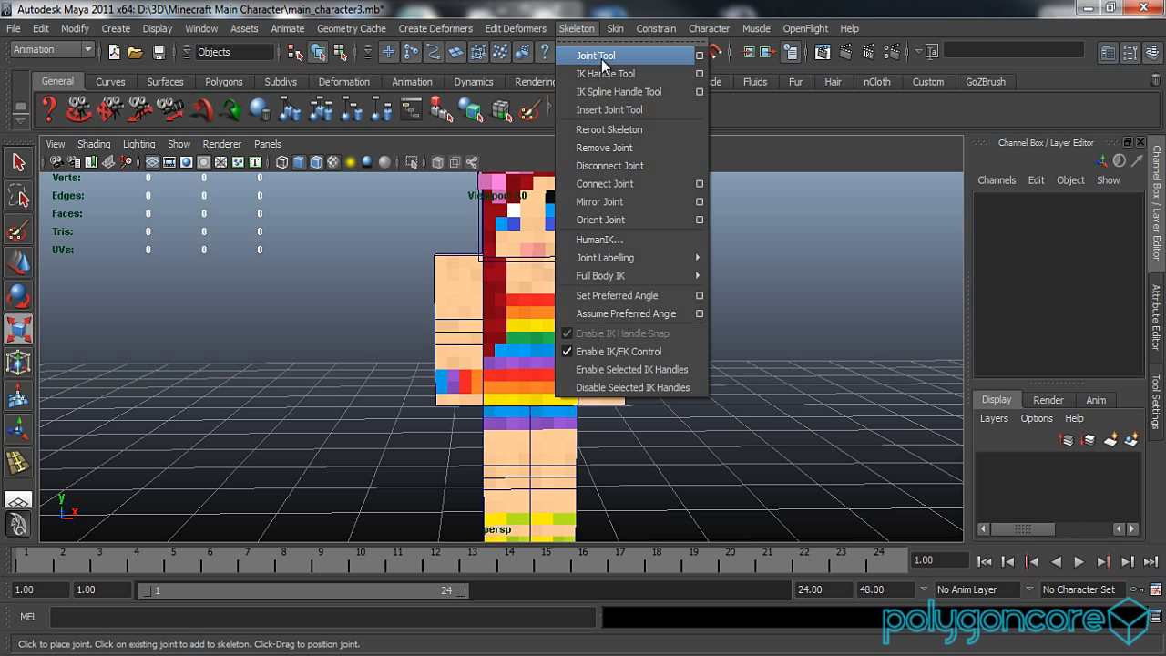
pyautogui.click(601, 56)
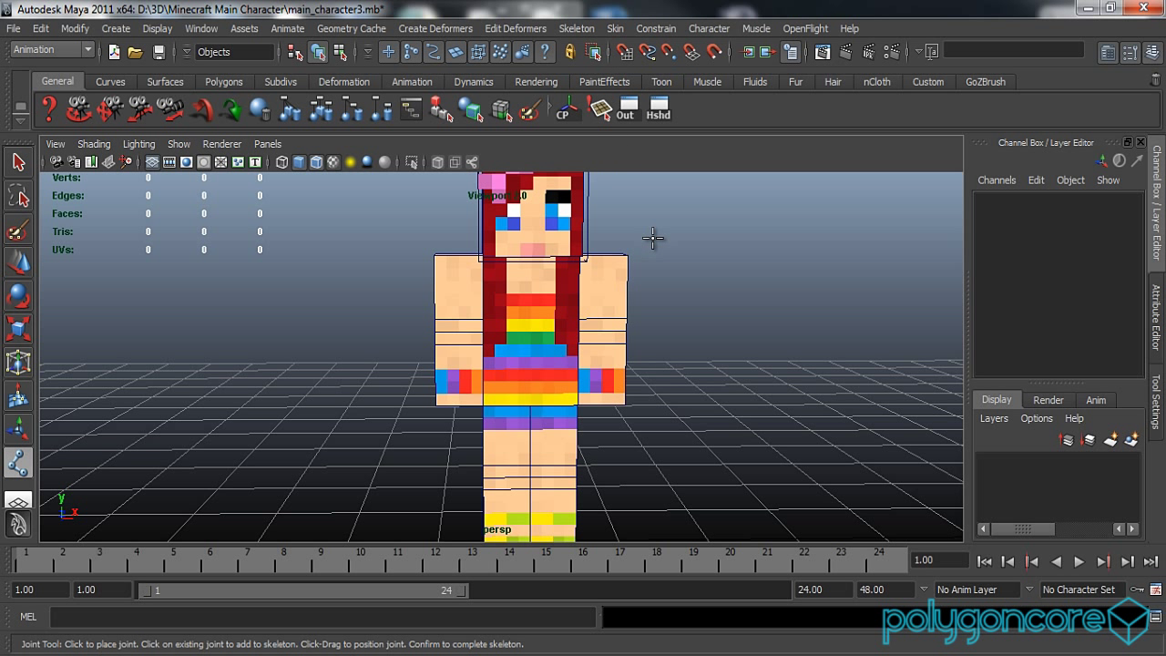
pyautogui.click(221, 144)
pyautogui.click(223, 171)
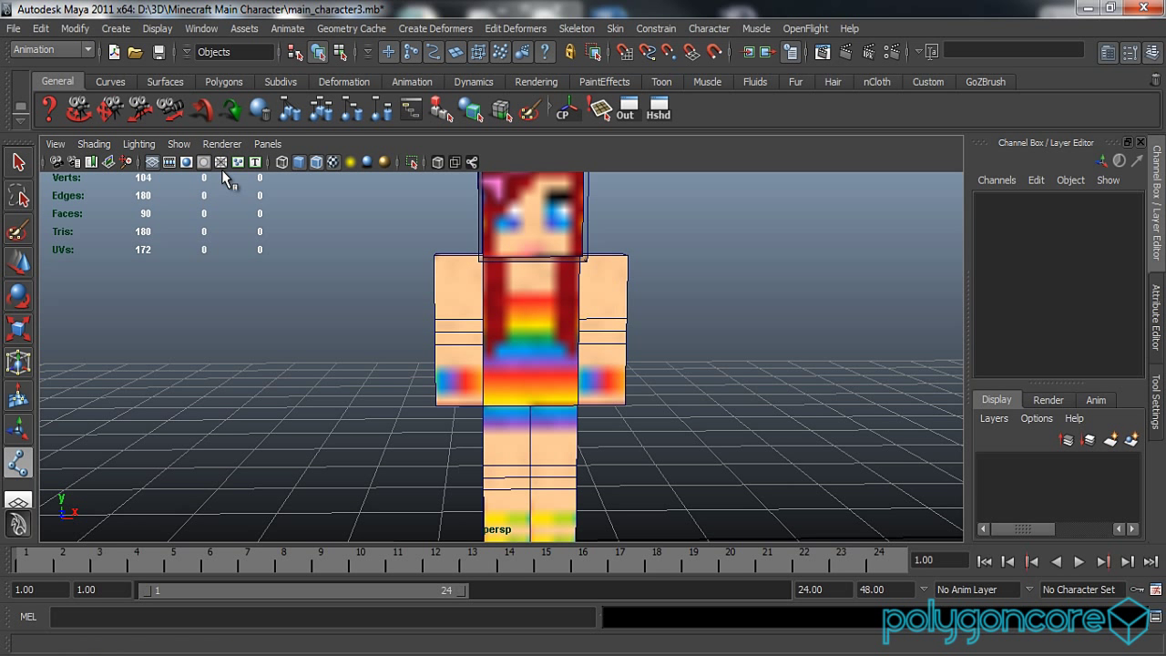
# Step: Place a three-joint chain in the front view at the hip, knee and foot of the leg on the negative X side
pyautogui.press('space')
pyautogui.moveTo(428, 237); pyautogui.dragTo(430, 276)
pyautogui.scroll(-5, 568, 345)
pyautogui.scroll(4, 529, 243)
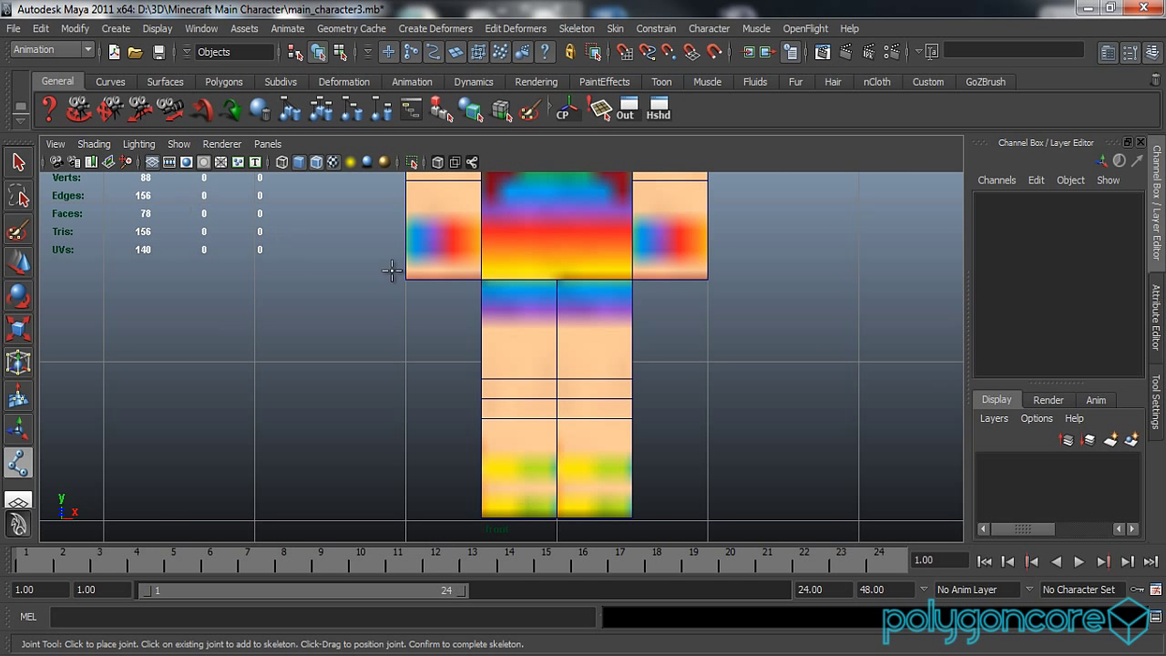
pyautogui.scroll(1, 533, 276)
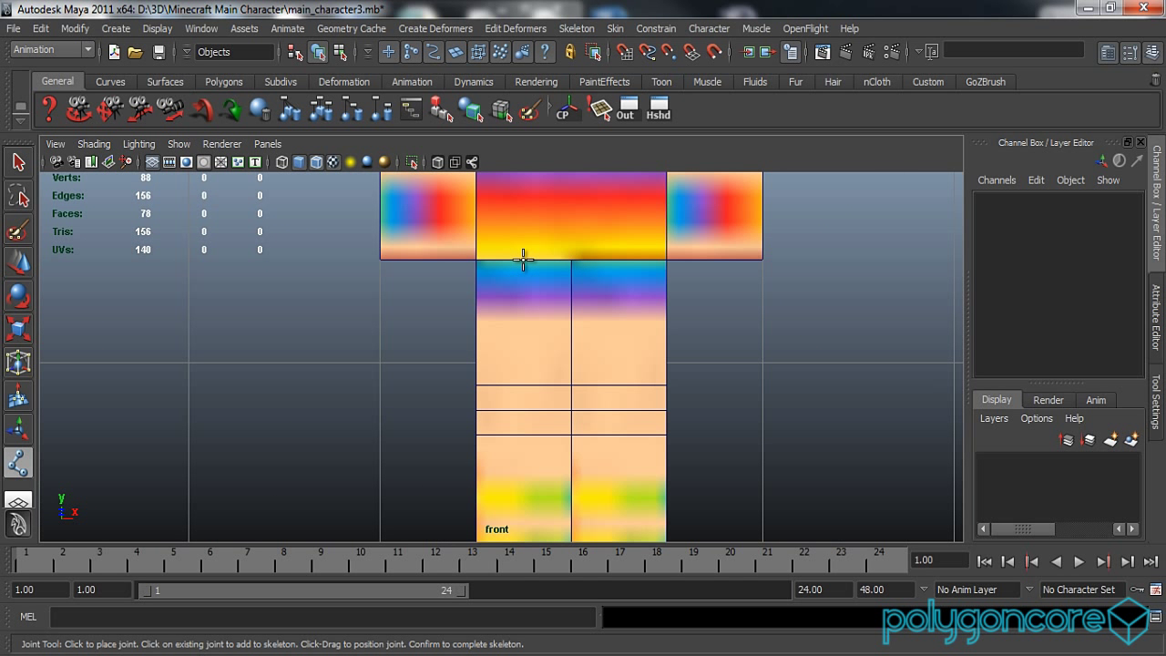
pyautogui.click(524, 260)
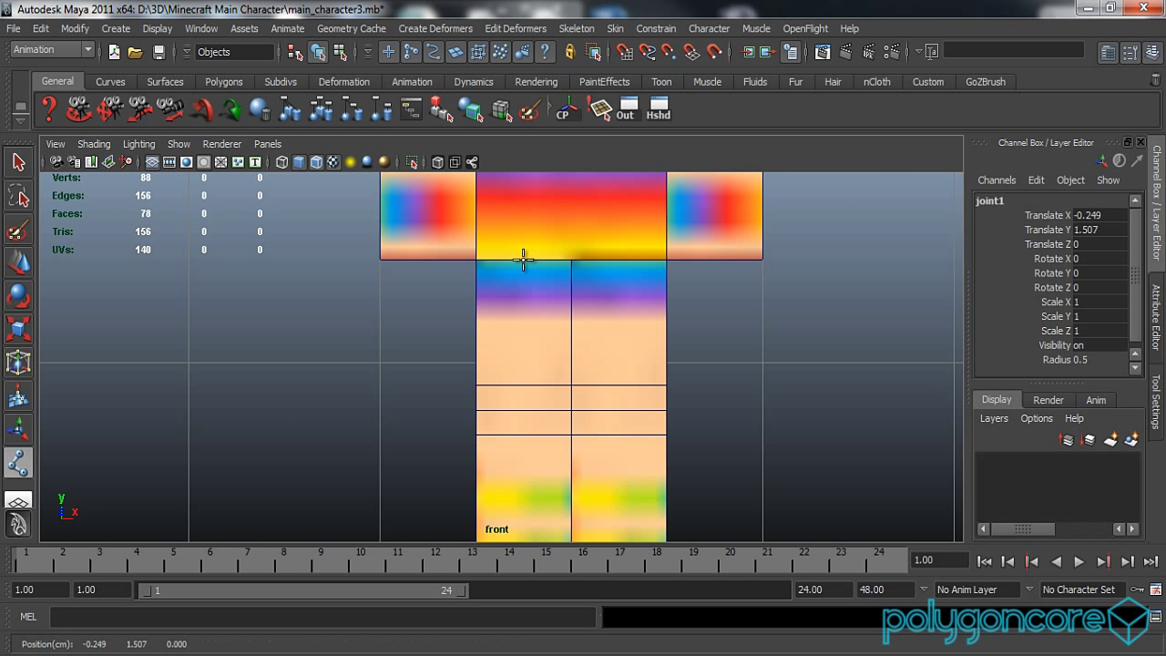
pyautogui.click(525, 410)
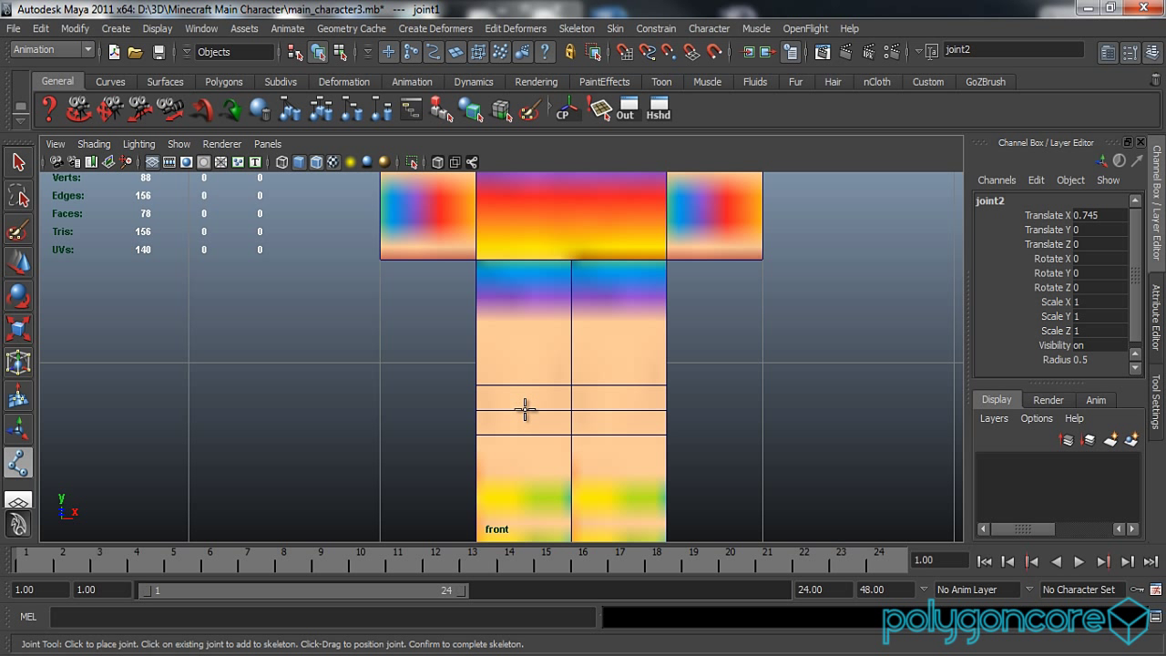
pyautogui.keyDown('alt'); pyautogui.moveTo(555, 377); pyautogui.dragTo(555, 247, button='middle'); pyautogui.keyUp('alt')
pyautogui.click(526, 402)
pyautogui.press('w')
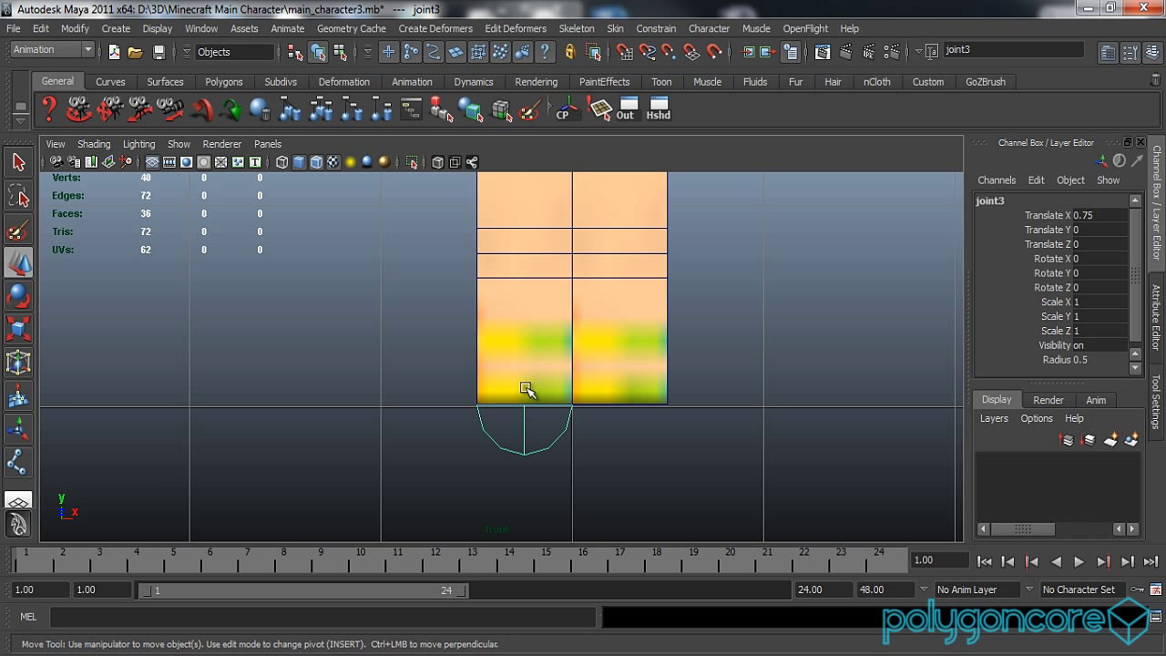
# Step: Enable X-Ray Joints in the front view and raise the hip joint to Translate Y 1.516, level with the top of the leg
pyautogui.click(93, 144)
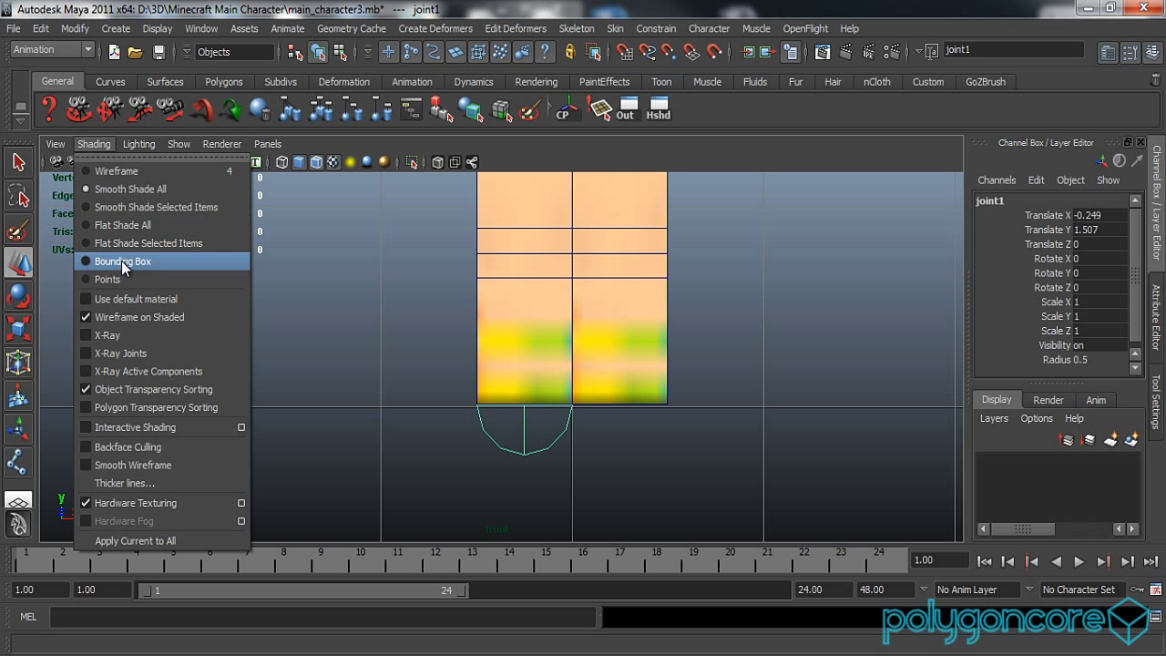
pyautogui.click(136, 354)
pyautogui.keyDown('alt'); pyautogui.moveTo(422, 318); pyautogui.dragTo(381, 431, button='middle'); pyautogui.keyUp('alt')
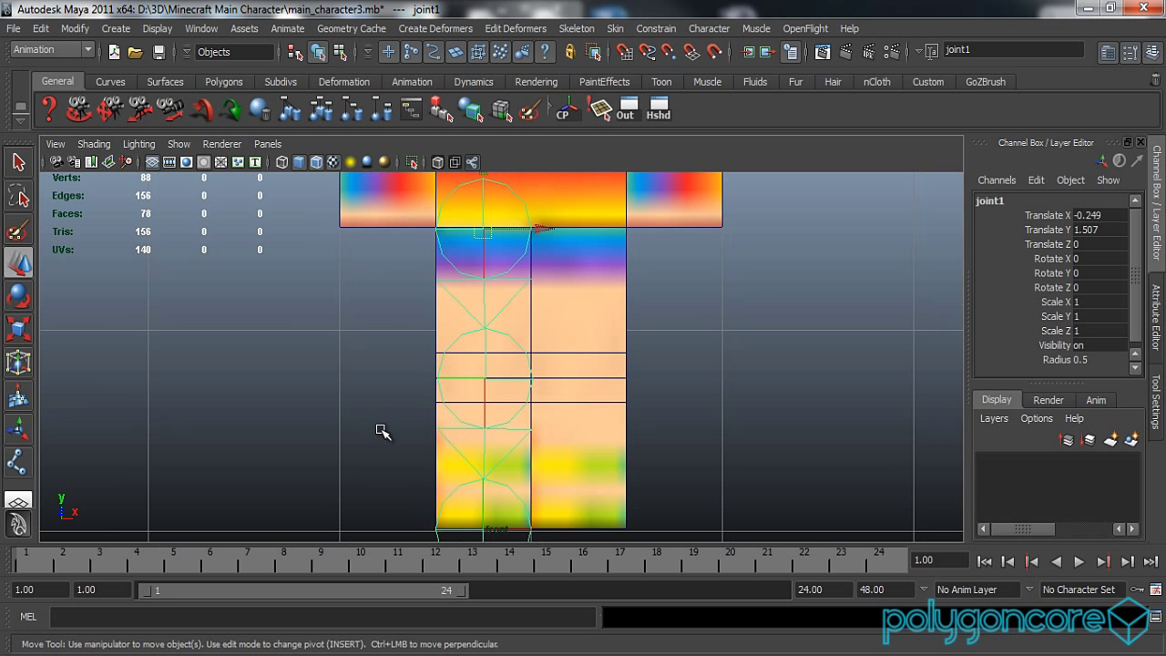
pyautogui.keyDown('alt'); pyautogui.moveTo(419, 367); pyautogui.dragTo(419, 331, button='middle'); pyautogui.keyUp('alt')
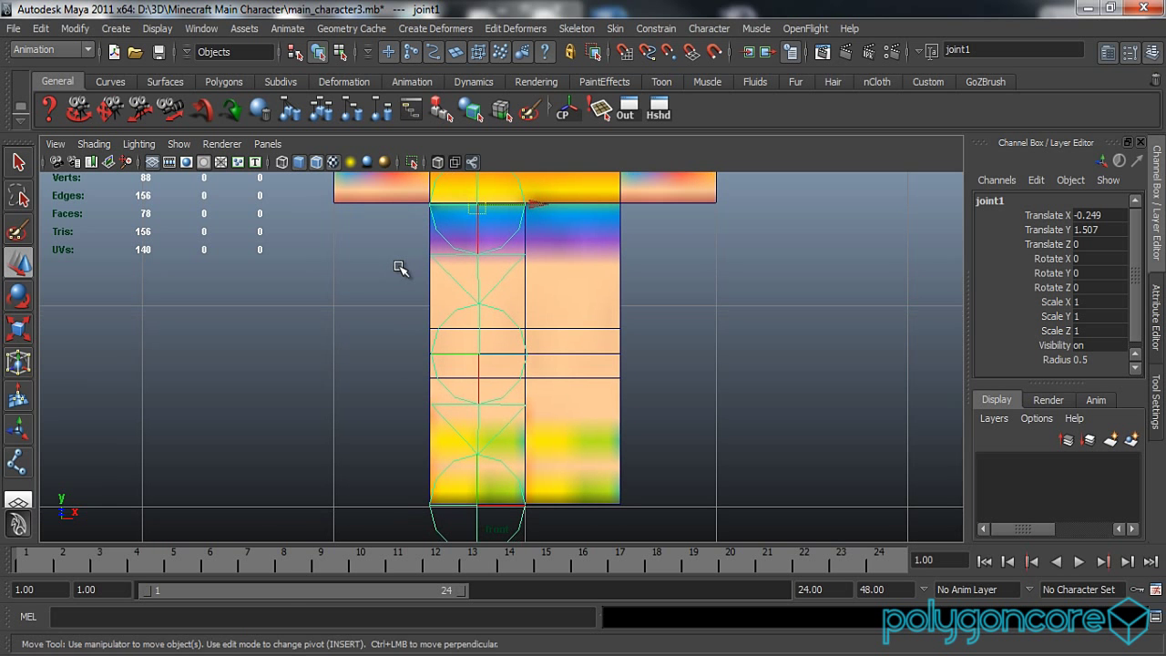
pyautogui.keyDown('alt'); pyautogui.moveTo(398, 270); pyautogui.dragTo(399, 321, button='middle'); pyautogui.keyUp('alt')
pyautogui.scroll(5, 504, 356)
pyautogui.keyDown('alt'); pyautogui.moveTo(482, 289); pyautogui.dragTo(497, 429, button='middle'); pyautogui.keyUp('alt')
pyautogui.scroll(1, 498, 401)
pyautogui.moveTo(500, 286); pyautogui.dragTo(500, 279)
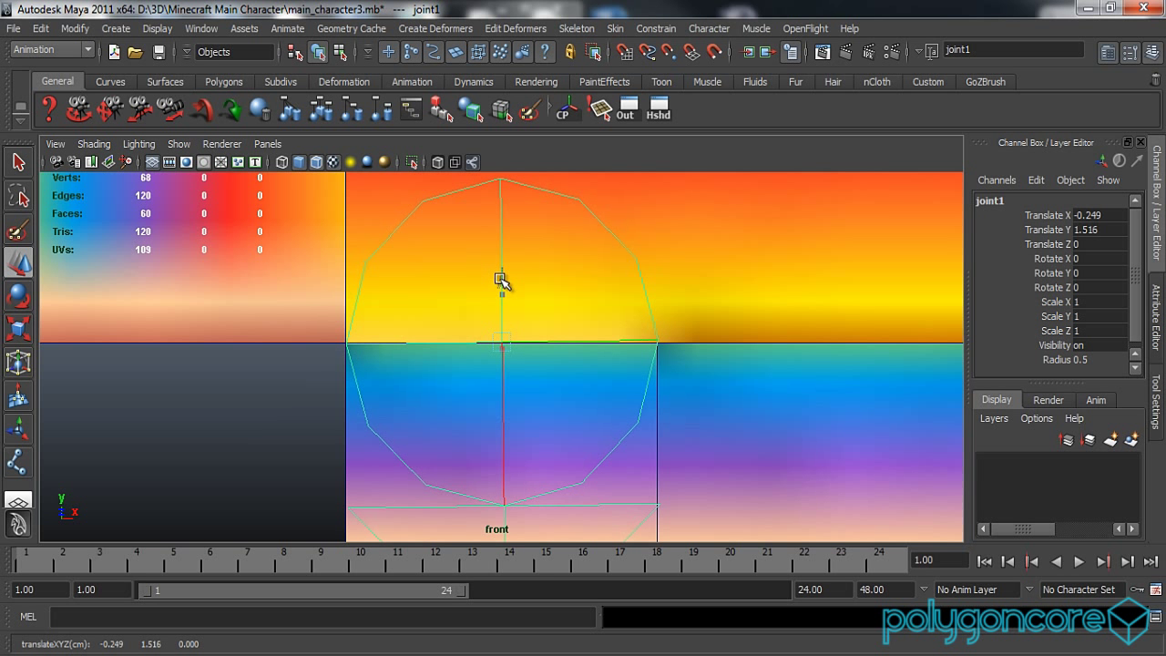
# Step: Select the foot joint and align it vertically with the bottom edge of the leg, at a height of about 0.022
pyautogui.scroll(-8, 522, 418)
pyautogui.keyDown('alt'); pyautogui.moveTo(522, 418); pyautogui.dragTo(530, 293, button='middle'); pyautogui.keyUp('alt')
pyautogui.scroll(1, 535, 318)
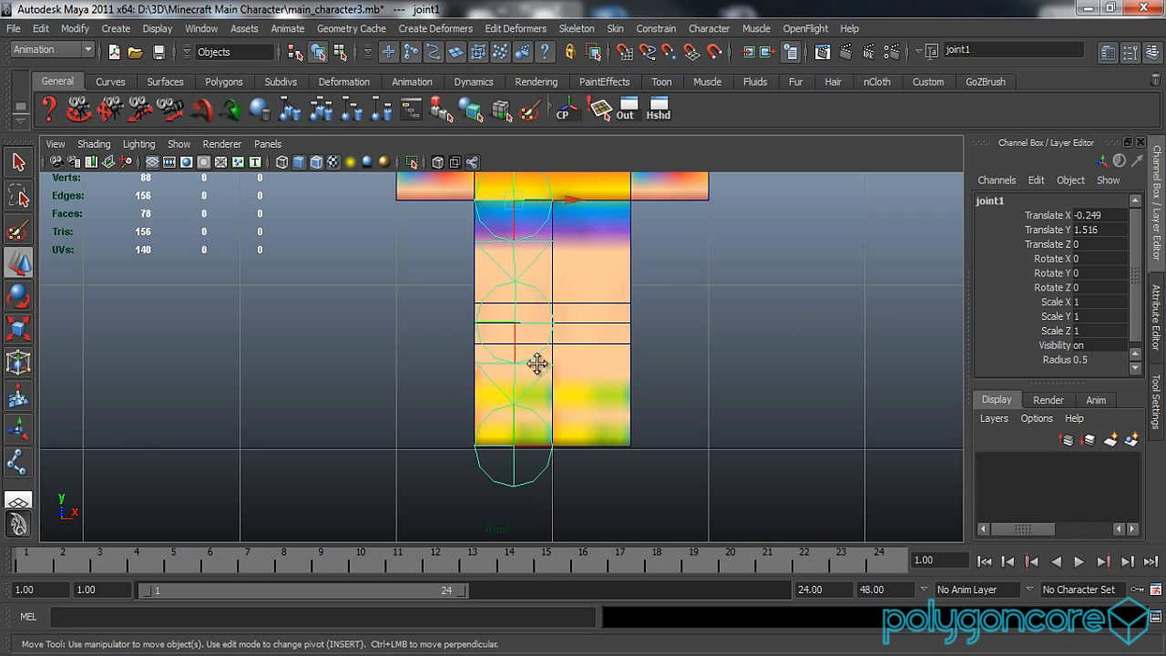
pyautogui.keyDown('alt'); pyautogui.moveTo(537, 365); pyautogui.dragTo(539, 258, button='middle'); pyautogui.keyUp('alt')
pyautogui.scroll(1, 549, 402)
pyautogui.click(526, 387)
pyautogui.scroll(2, 528, 386)
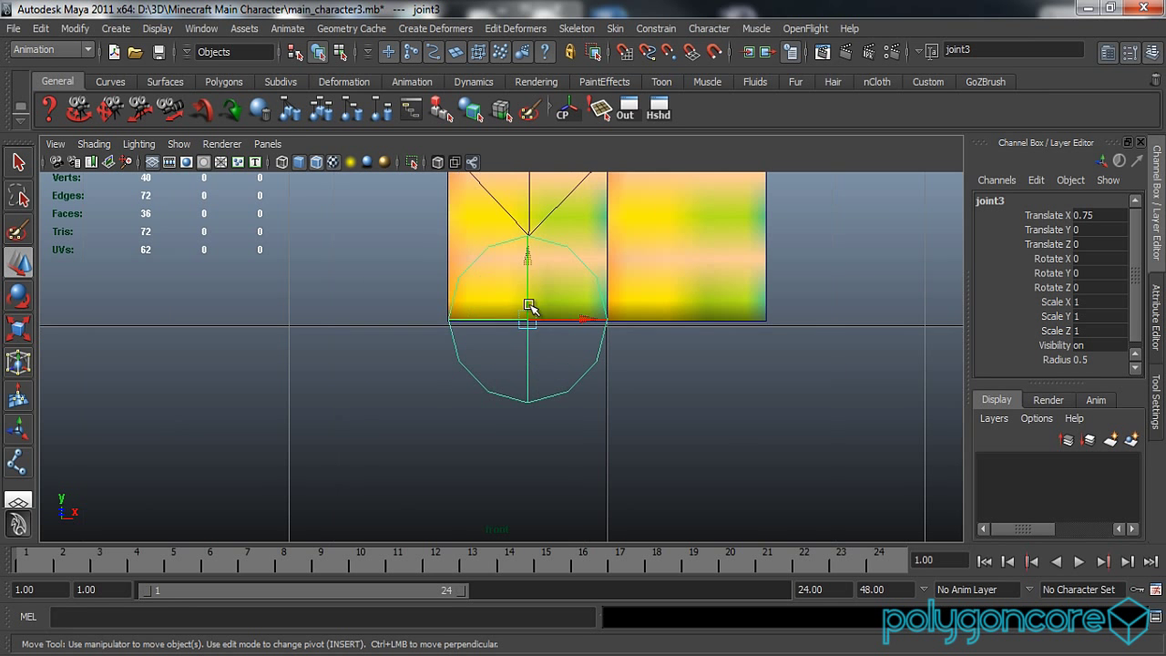
pyautogui.moveTo(529, 257); pyautogui.dragTo(528, 257)
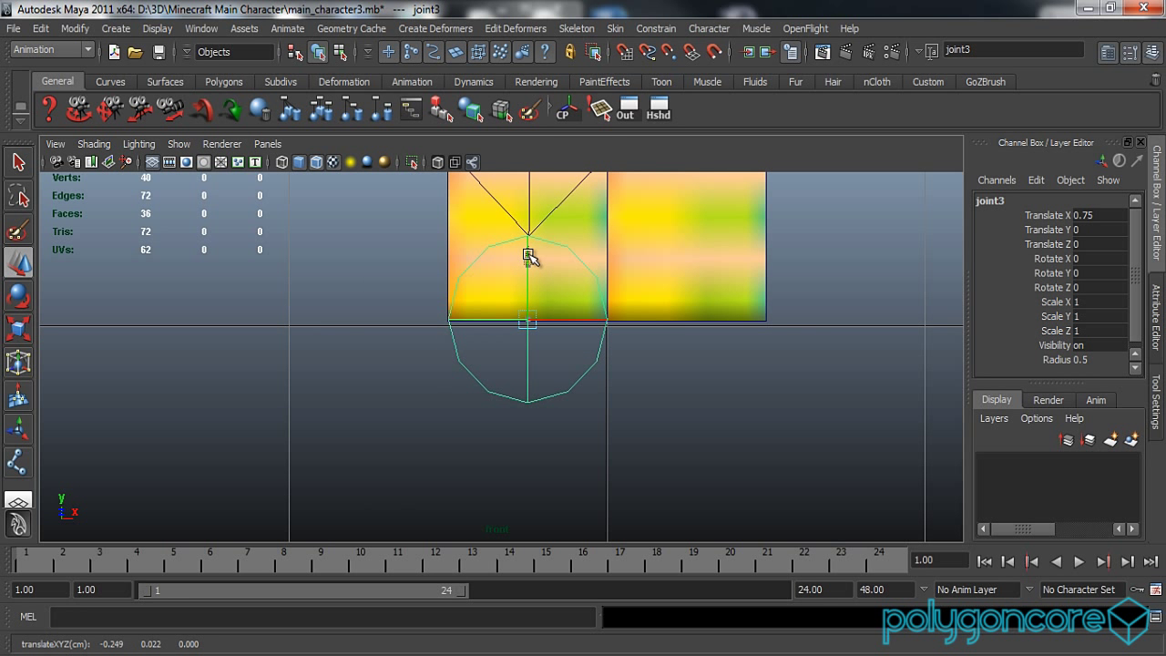
# Step: Set the radius of the hip, knee and foot joints to 0.2 and clear the selection
pyautogui.scroll(-3, 529, 264)
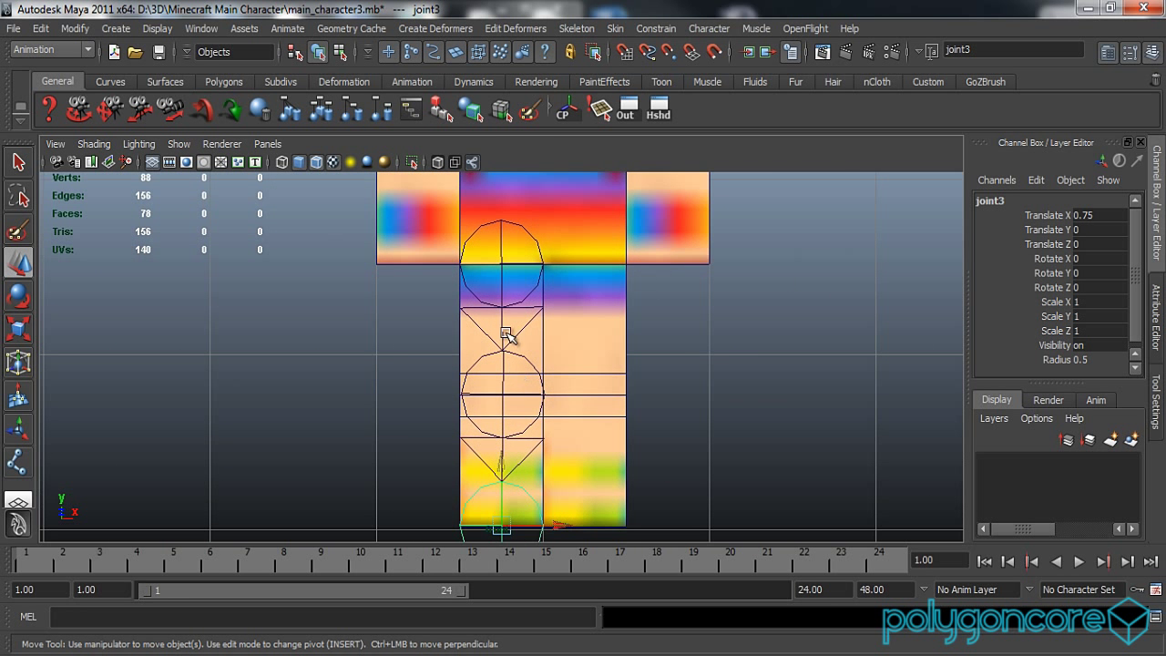
pyautogui.click(501, 264)
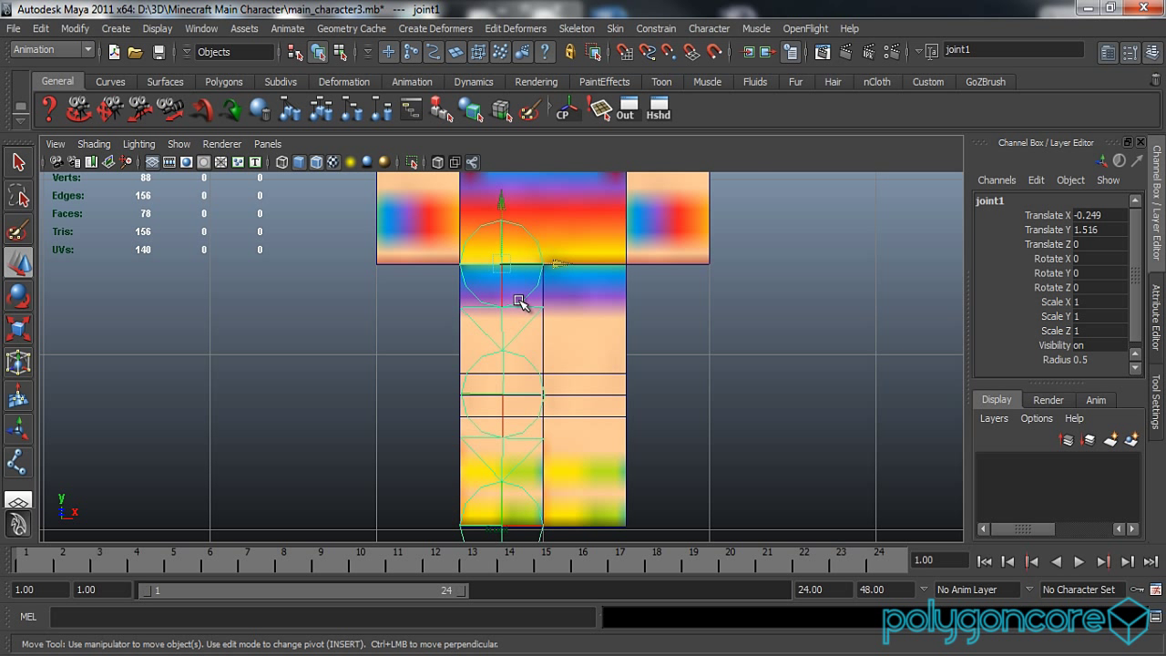
pyautogui.click(527, 365)
pyautogui.click(519, 485)
pyautogui.click(1057, 360)
pyautogui.moveTo(781, 416); pyautogui.dragTo(684, 418, button='middle')
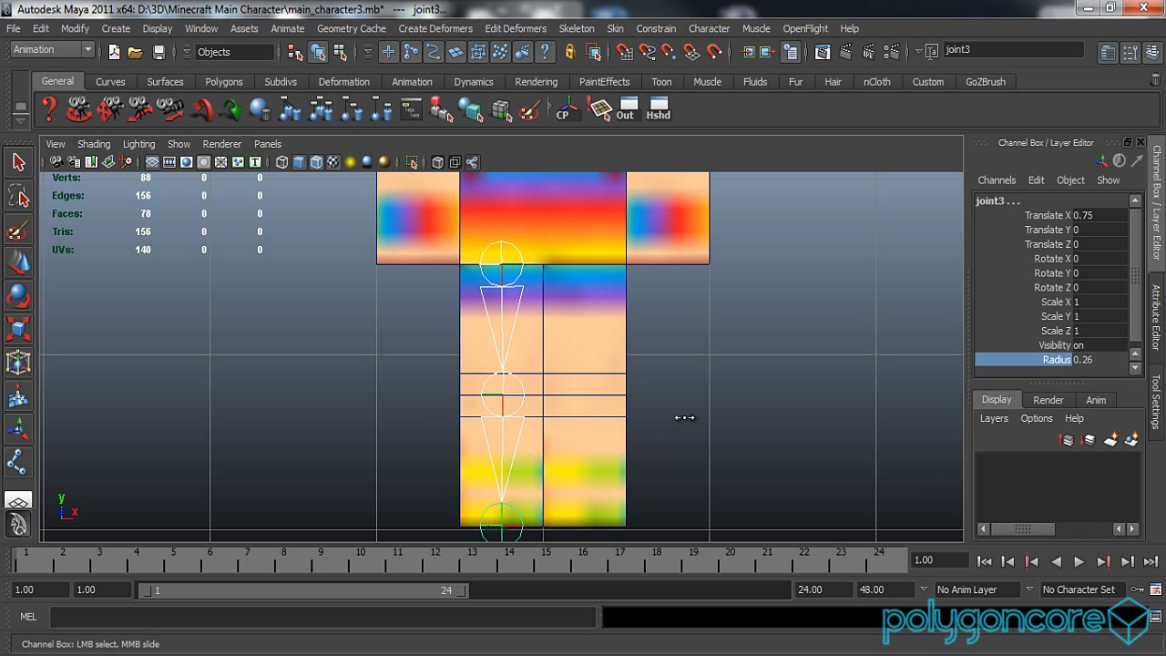
pyautogui.click(1096, 361)
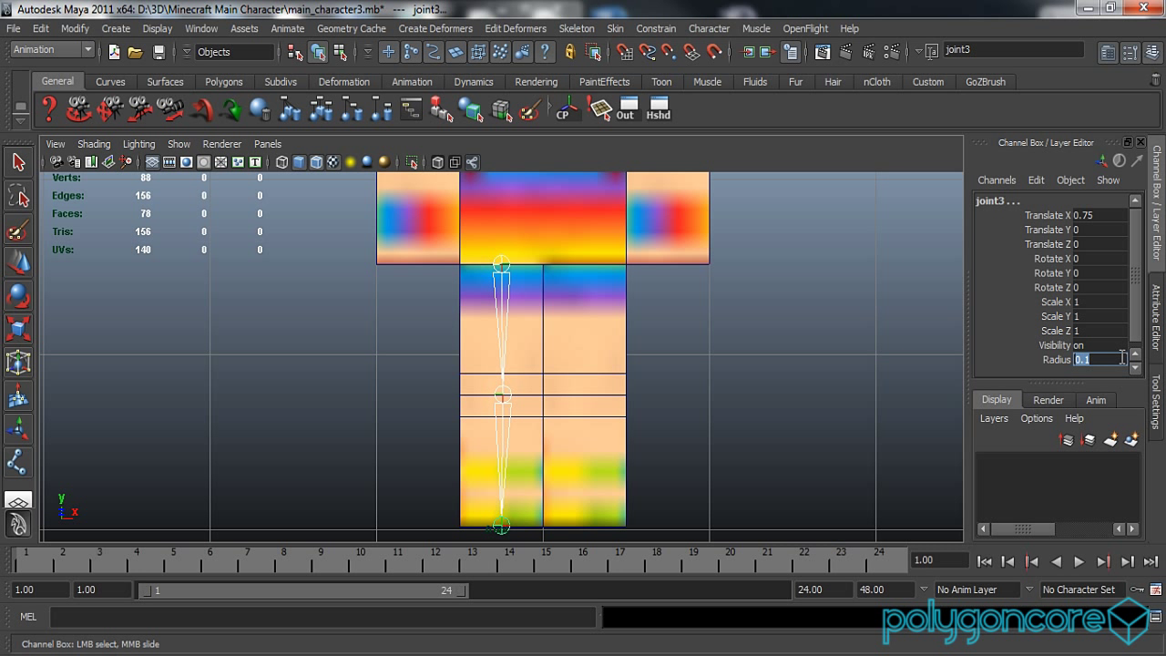
pyautogui.write('2')
pyautogui.press('Return')
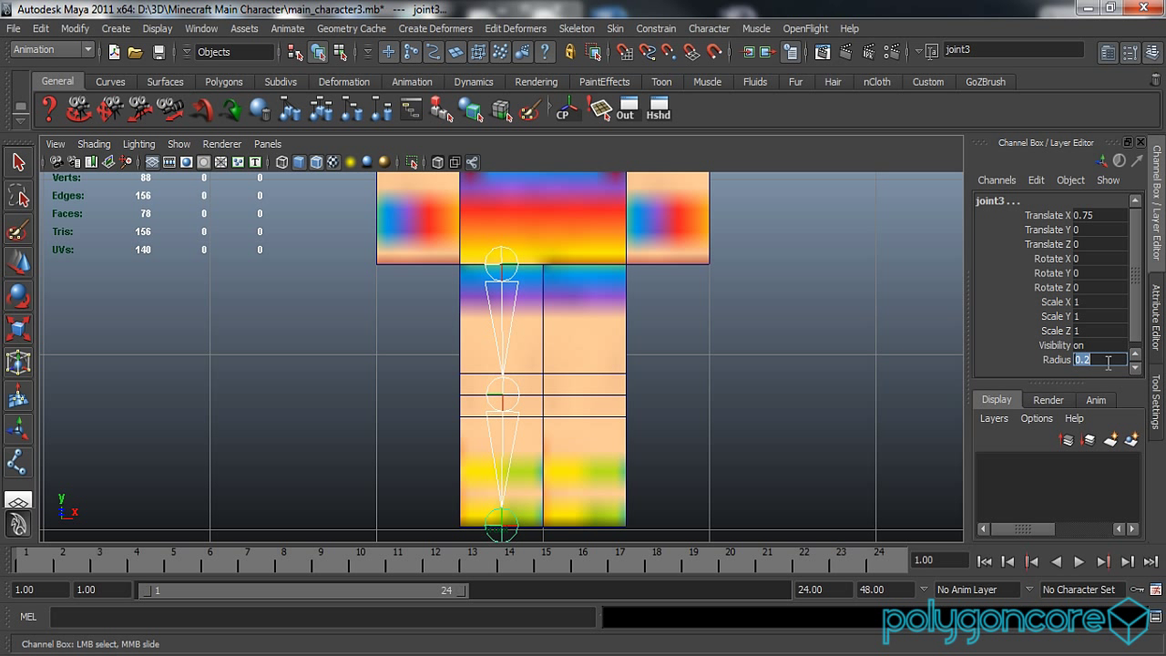
pyautogui.click(735, 356)
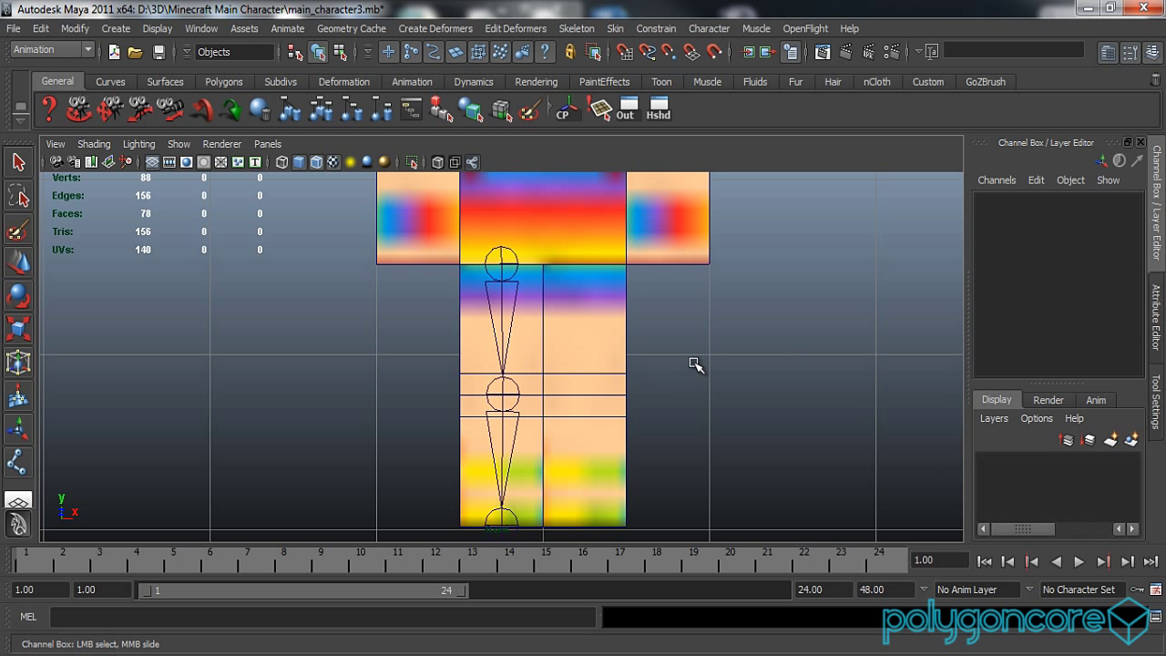
# Step: Shift the whole leg joint chain sideways by moving the hip joint to Translate X -0.253
pyautogui.scroll(4, 696, 364)
pyautogui.click(498, 245)
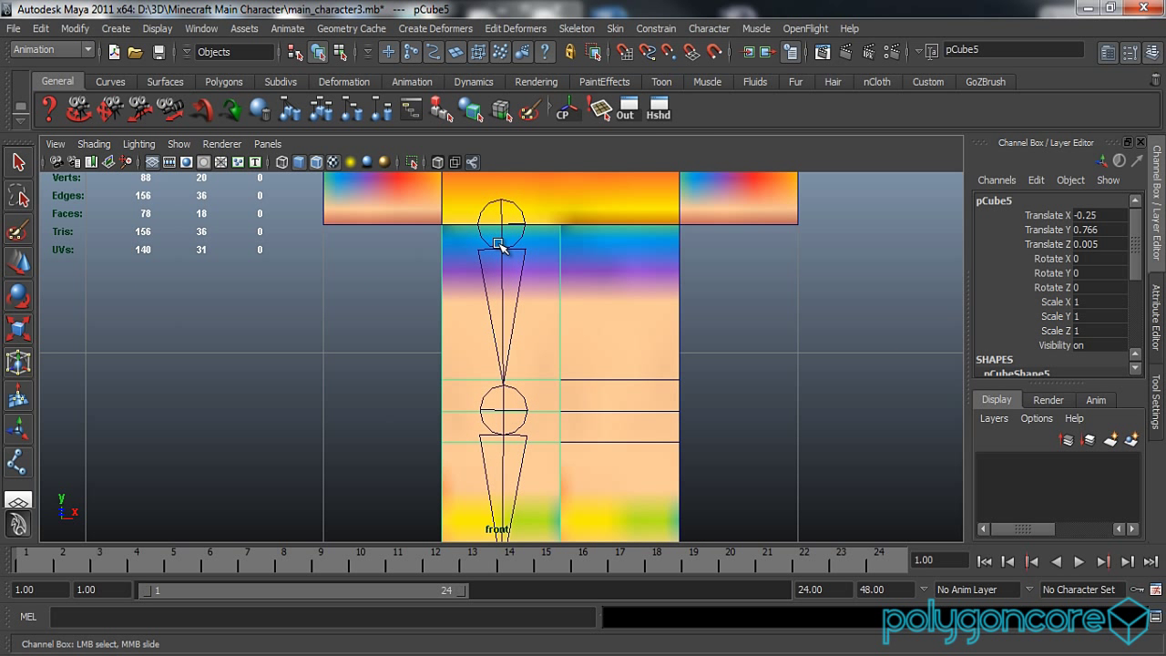
pyautogui.click(499, 244)
pyautogui.press('w')
pyautogui.moveTo(552, 220); pyautogui.dragTo(553, 225)
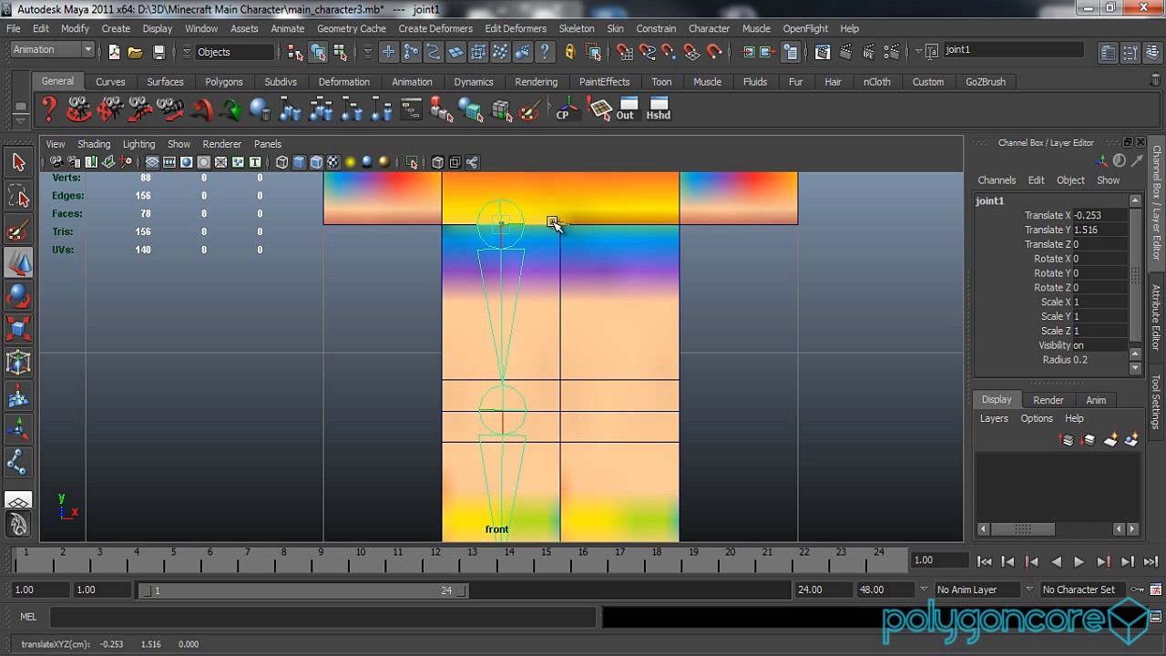
# Step: Draw a three-joint arm chain in the front view, with shoulder at the arm's top edge, elbow on its middle loop and wrist at its bottom edge
pyautogui.scroll(-4, 572, 291)
pyautogui.keyDown('alt'); pyautogui.moveTo(573, 292); pyautogui.dragTo(586, 359, button='middle'); pyautogui.keyUp('alt')
pyautogui.scroll(1, 587, 360)
pyautogui.scroll(2, 708, 319)
pyautogui.click(752, 320)
pyautogui.keyDown('alt'); pyautogui.moveTo(753, 320); pyautogui.dragTo(742, 414, button='middle'); pyautogui.keyUp('alt')
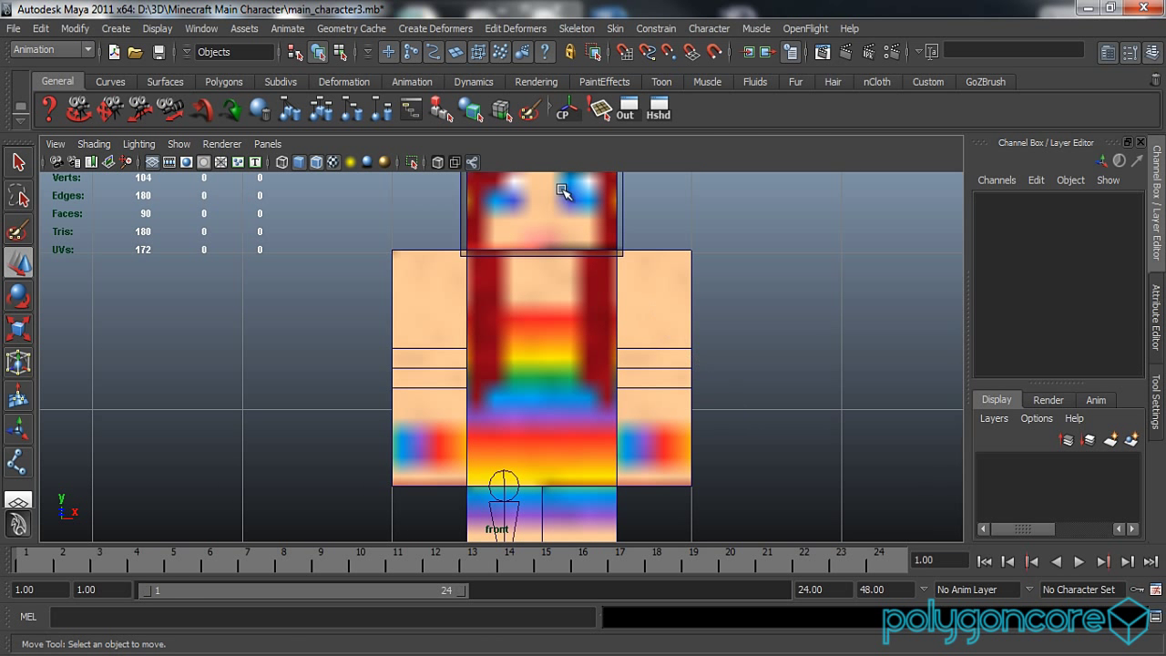
pyautogui.click(594, 33)
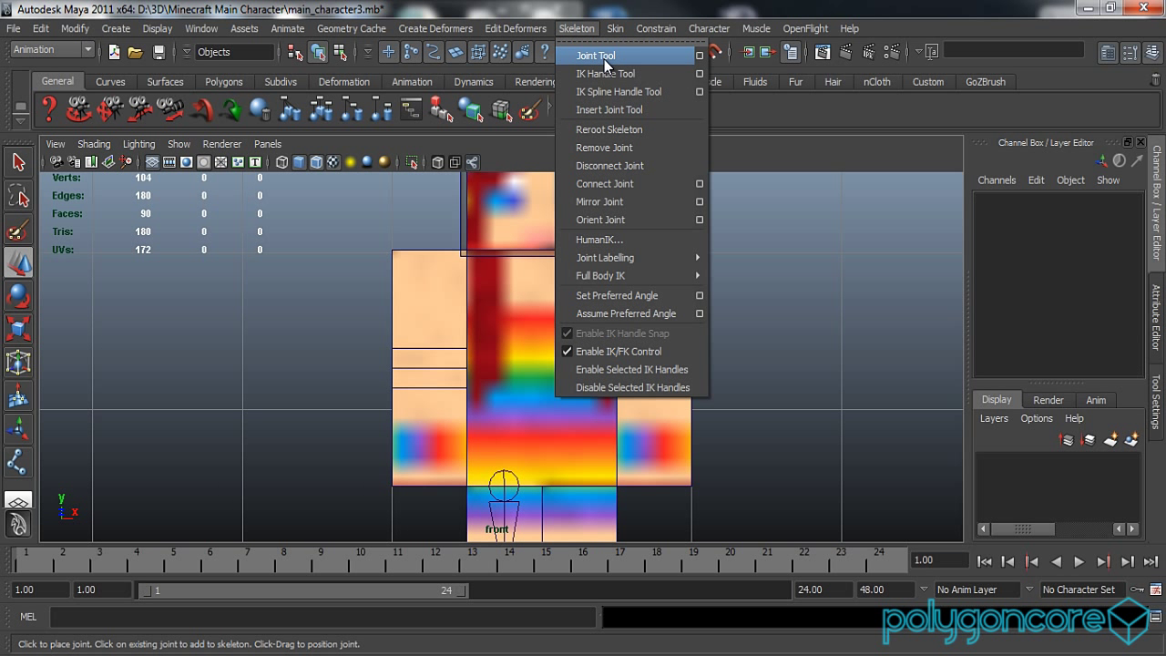
pyautogui.click(604, 57)
pyautogui.scroll(2, 471, 255)
pyautogui.keyDown('alt'); pyautogui.moveTo(471, 255); pyautogui.dragTo(555, 261, button='middle'); pyautogui.keyUp('alt')
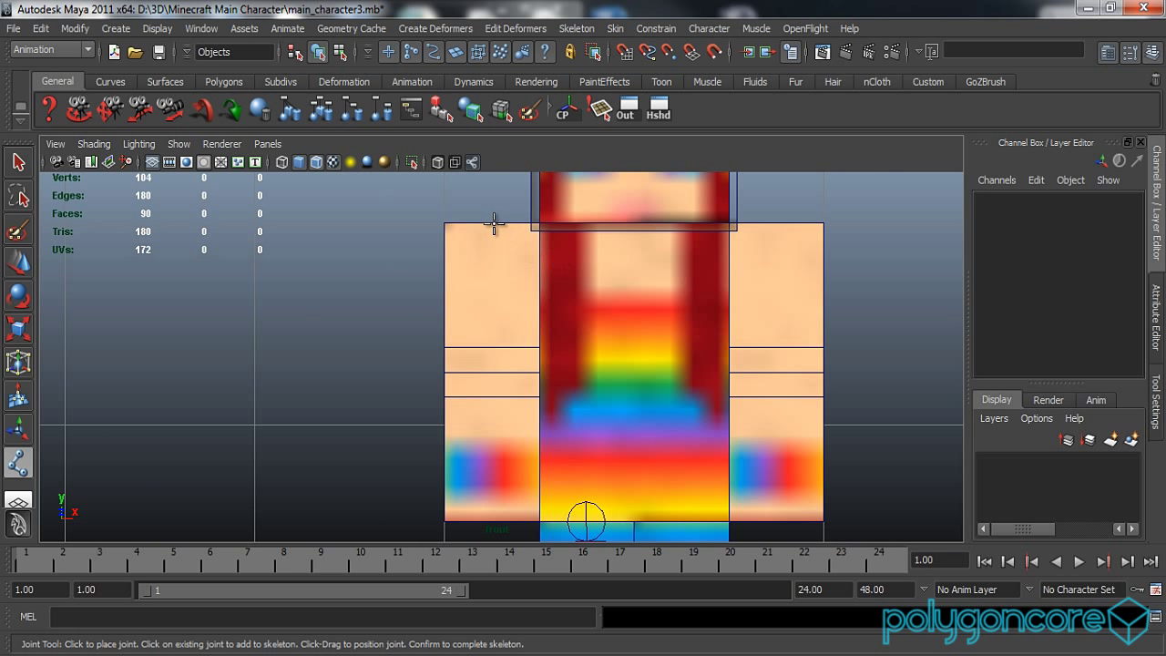
pyautogui.click(490, 222)
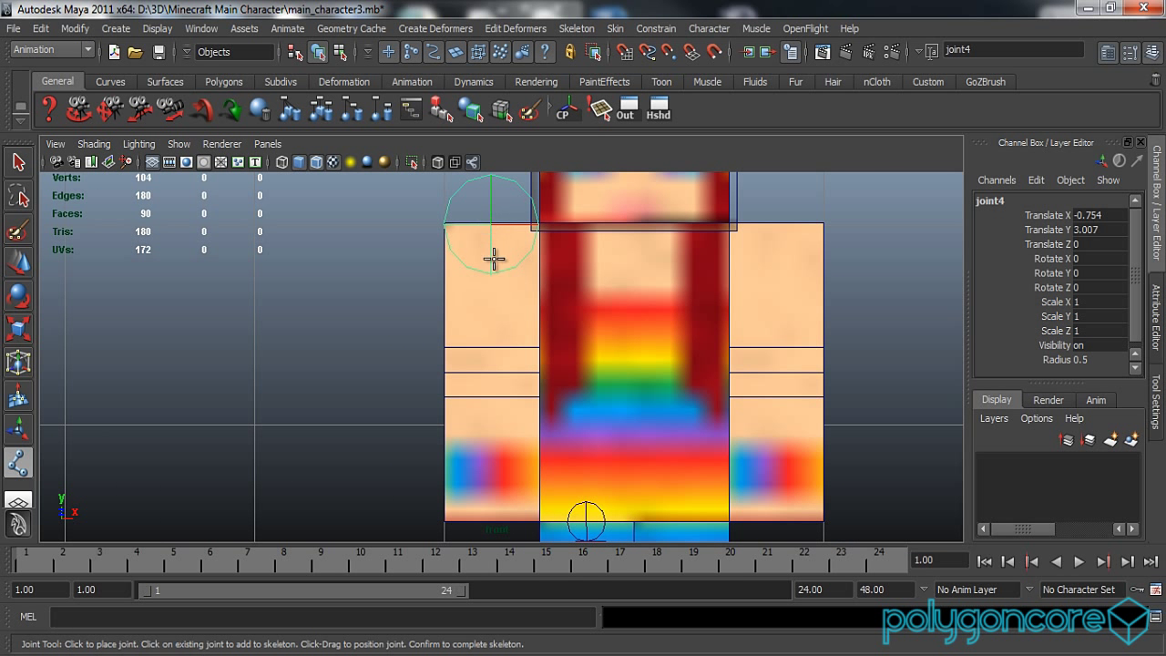
pyautogui.click(488, 372)
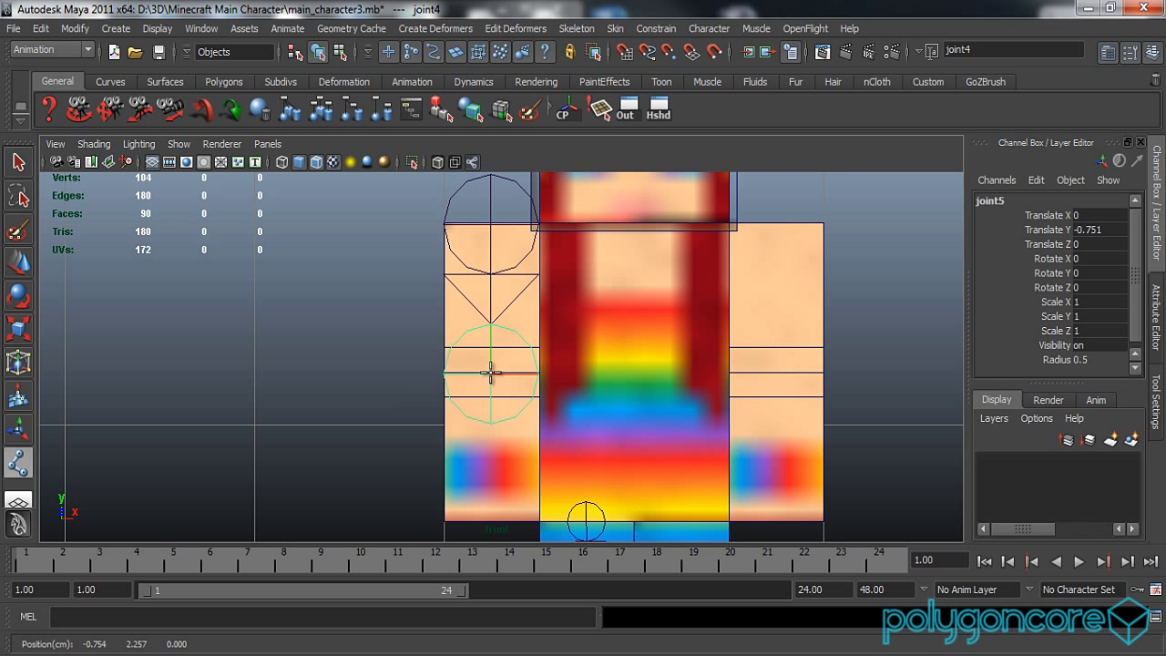
pyautogui.scroll(1, 493, 376)
pyautogui.keyDown('alt'); pyautogui.moveTo(498, 425); pyautogui.dragTo(508, 328, button='middle'); pyautogui.keyUp('alt')
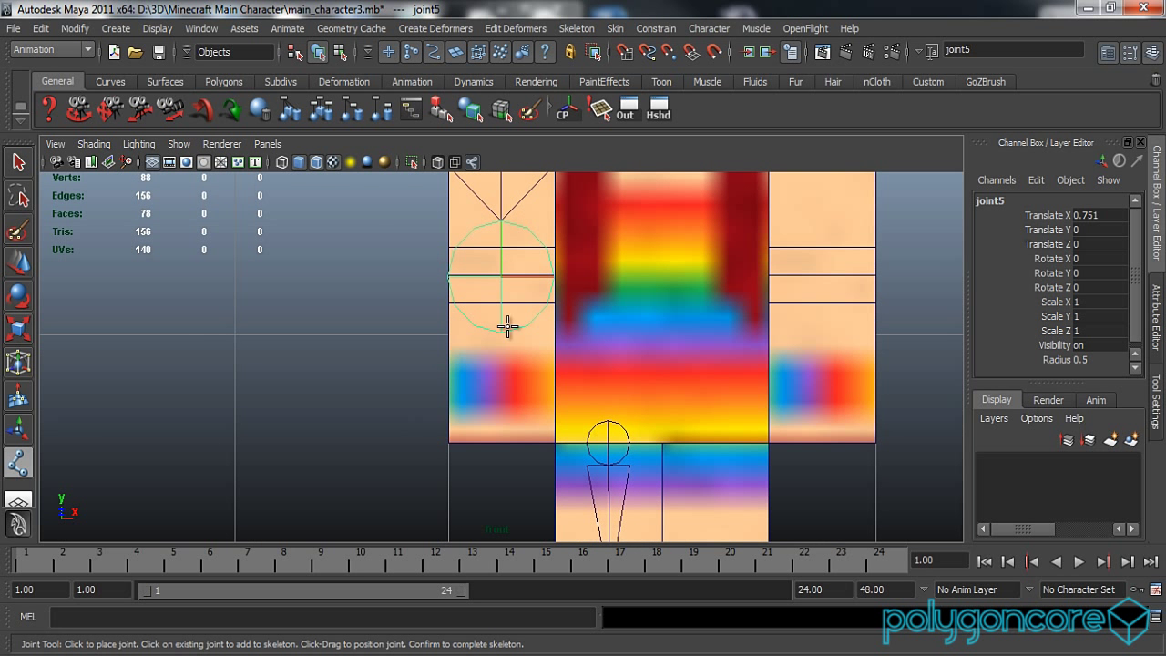
pyautogui.click(500, 443)
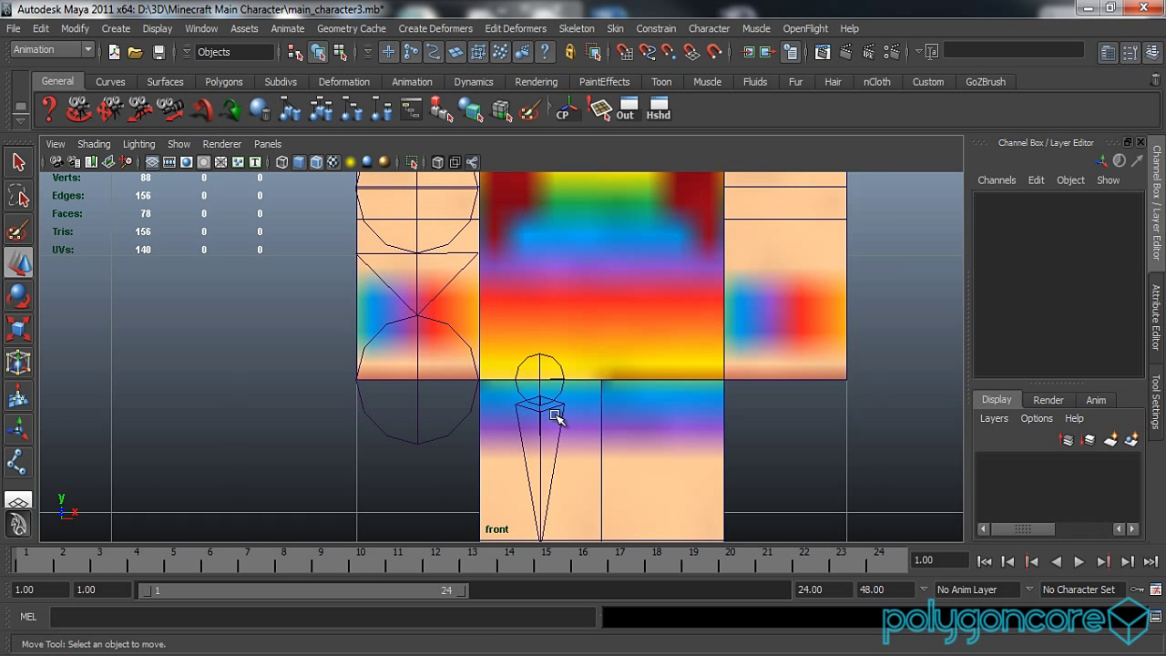
# Step: Set the radius of the shoulder, elbow and wrist joints to 0.2 and clear the selection
pyautogui.scroll(1, 552, 410)
pyautogui.scroll(-3, 525, 381)
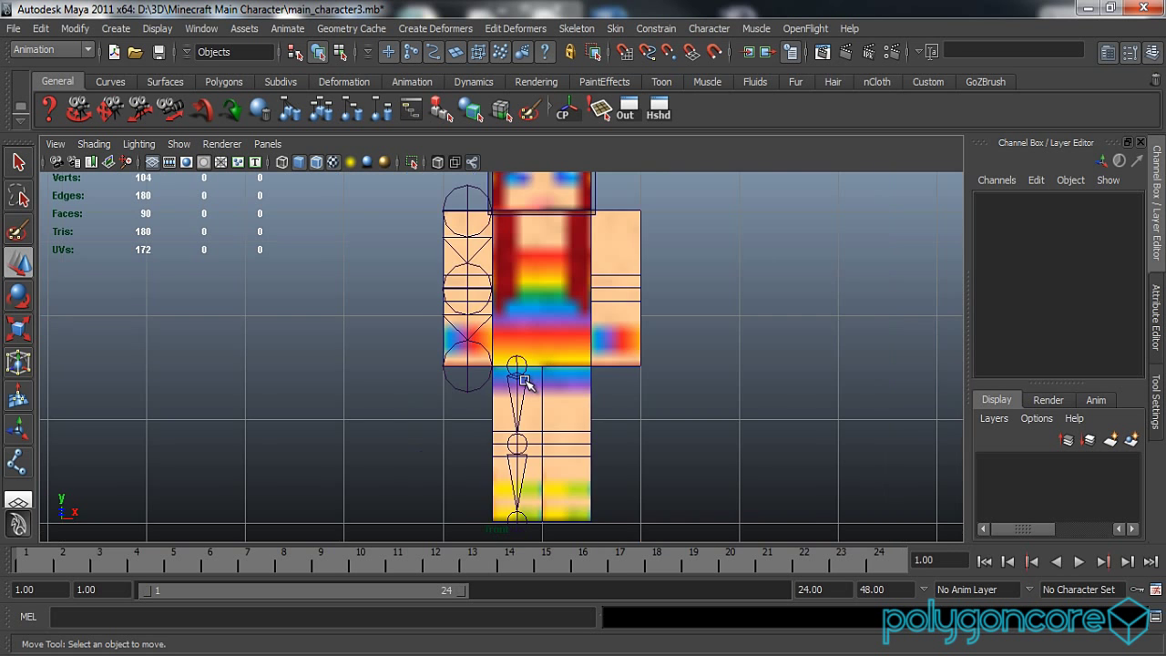
pyautogui.scroll(1, 500, 381)
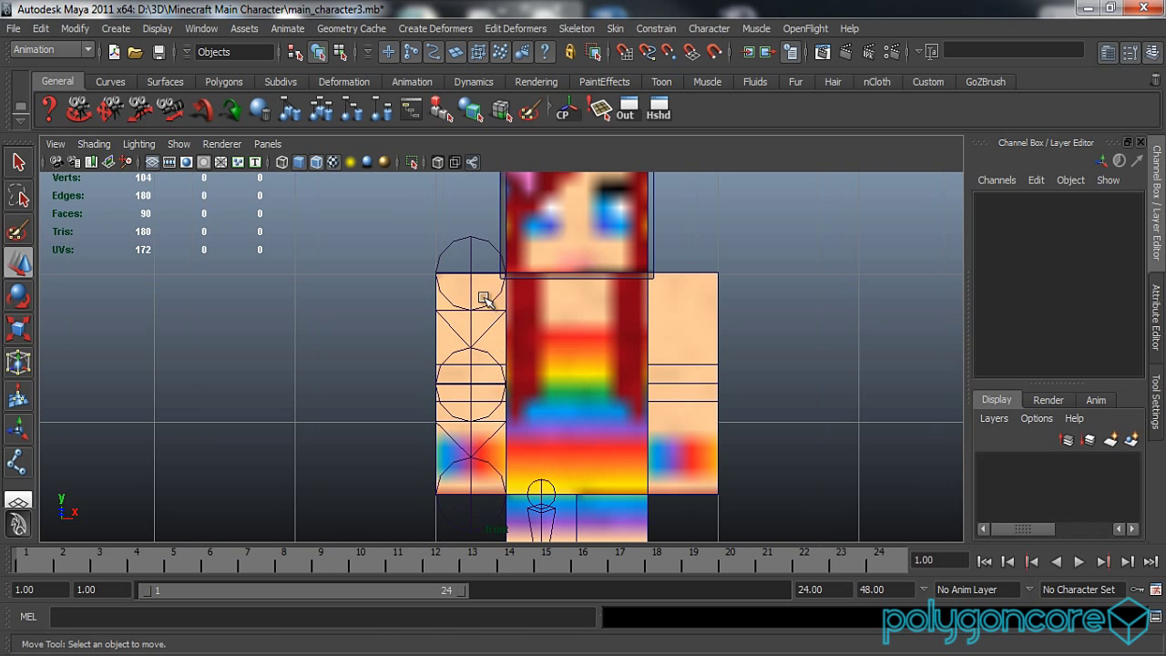
pyautogui.click(470, 269)
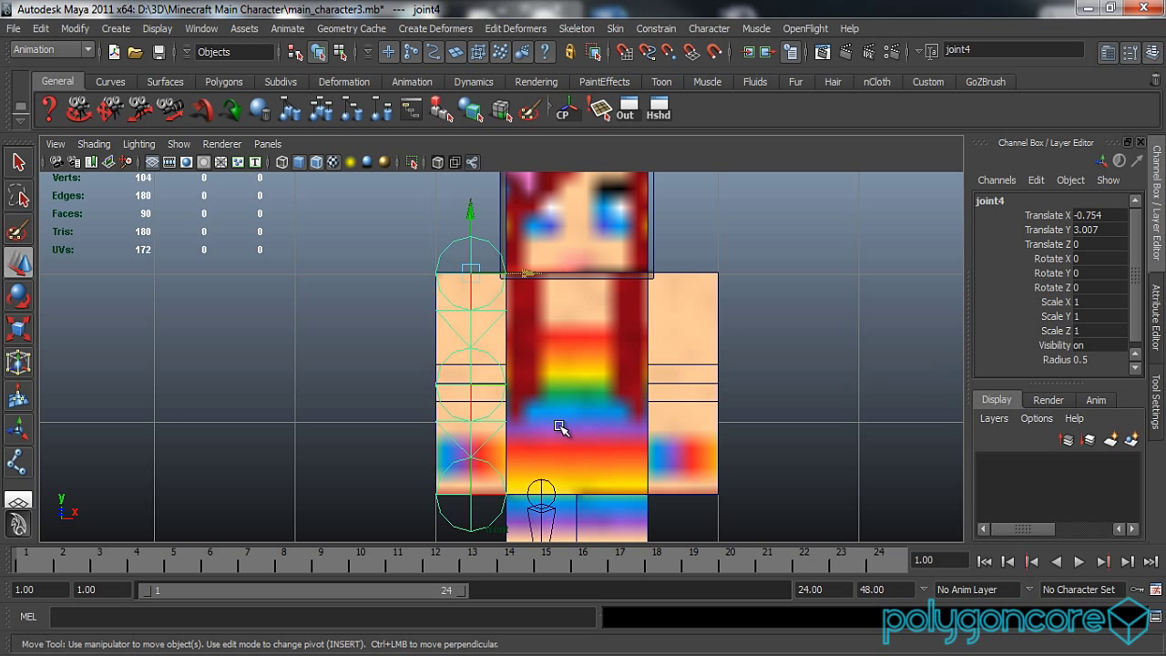
pyautogui.keyDown('shift'); pyautogui.click(468, 385); pyautogui.keyUp('shift')
pyautogui.keyDown('shift'); pyautogui.click(462, 456); pyautogui.keyUp('shift')
pyautogui.doubleClick(1094, 360)
pyautogui.write('0.2')
pyautogui.press('Return')
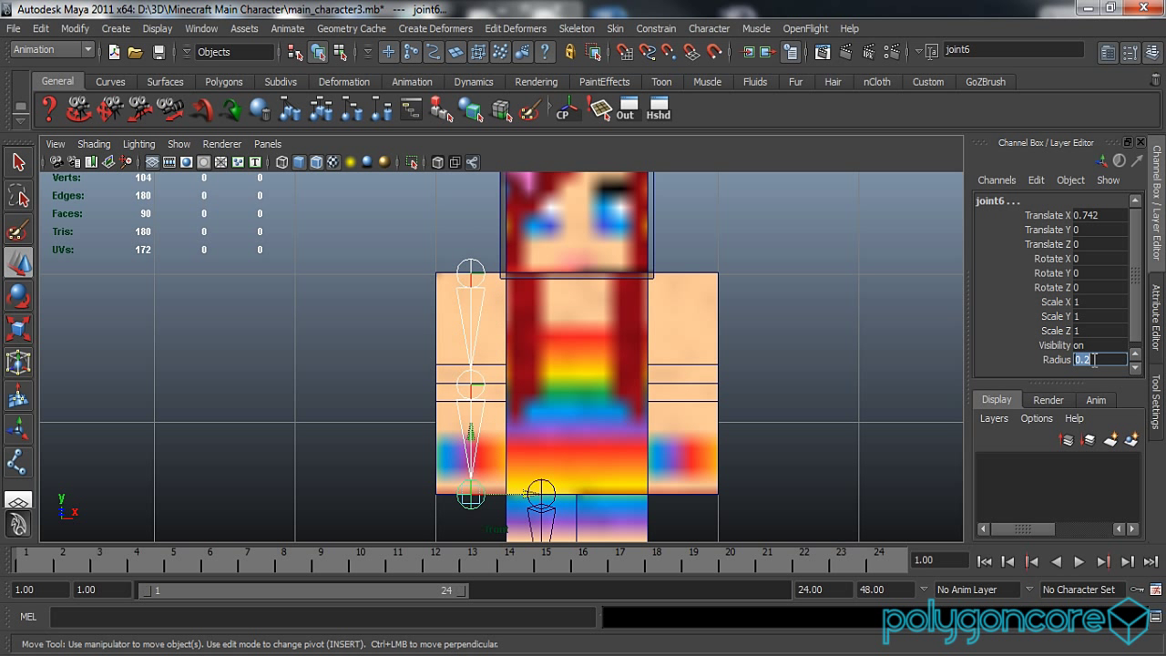
pyautogui.click(789, 307)
# Step: Raise the shoulder joint to Translate Y 3.012, just level with the top edge of the arm
pyautogui.scroll(2, 613, 346)
pyautogui.scroll(1, 518, 314)
pyautogui.keyDown('alt'); pyautogui.moveTo(527, 314); pyautogui.dragTo(544, 313, button='middle'); pyautogui.keyUp('alt')
pyautogui.click(481, 227)
pyautogui.scroll(4, 538, 364)
pyautogui.moveTo(535, 328); pyautogui.dragTo(534, 313)
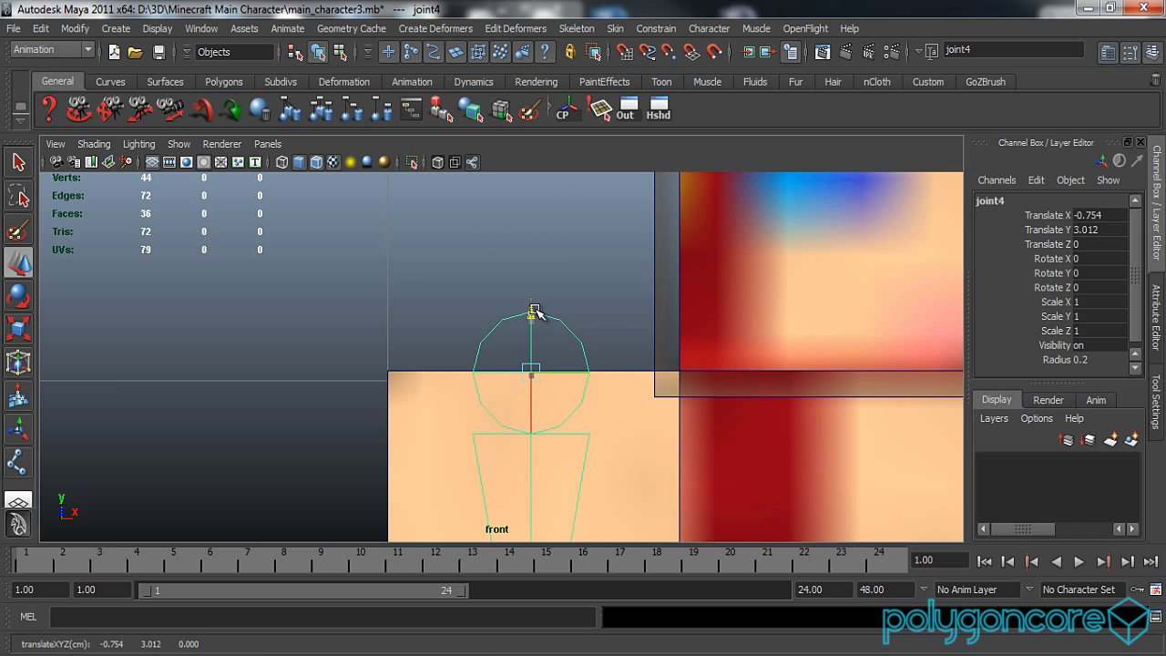
# Step: Shift the arm joint chain sideways by moving the shoulder joint to Translate X -0.75
pyautogui.scroll(-4, 546, 383)
pyautogui.scroll(3, 551, 390)
pyautogui.scroll(1, 551, 390)
pyautogui.keyDown('alt'); pyautogui.moveTo(554, 496); pyautogui.dragTo(534, 356, button='middle'); pyautogui.keyUp('alt')
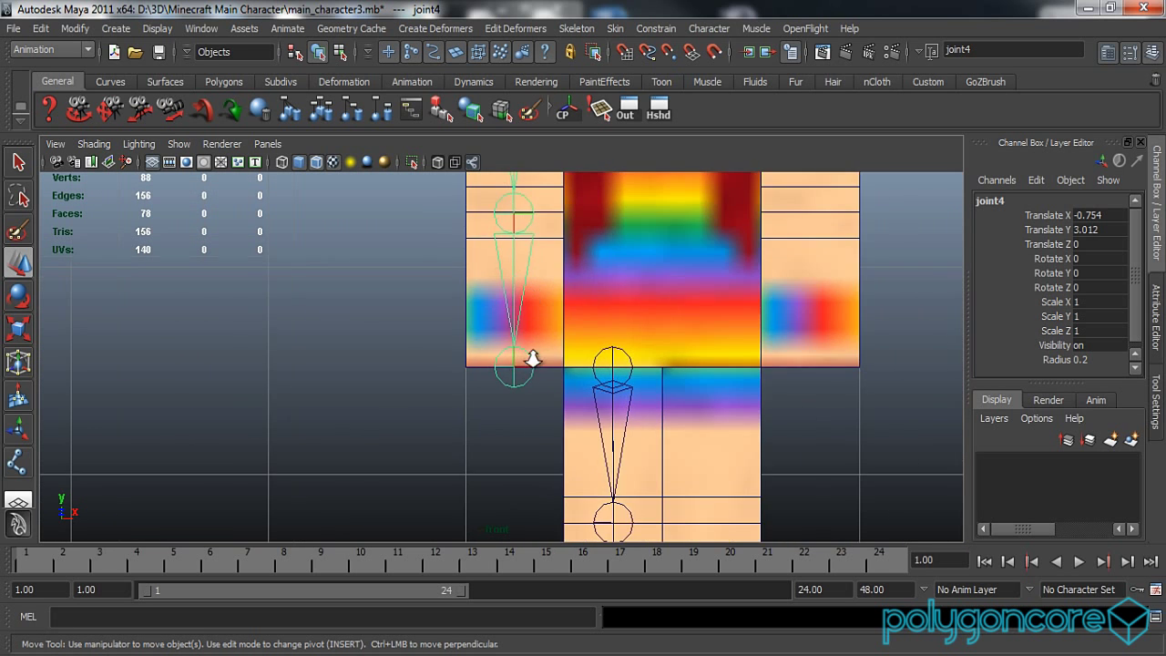
pyautogui.scroll(5, 526, 419)
pyautogui.scroll(-7, 538, 401)
pyautogui.scroll(4, 547, 392)
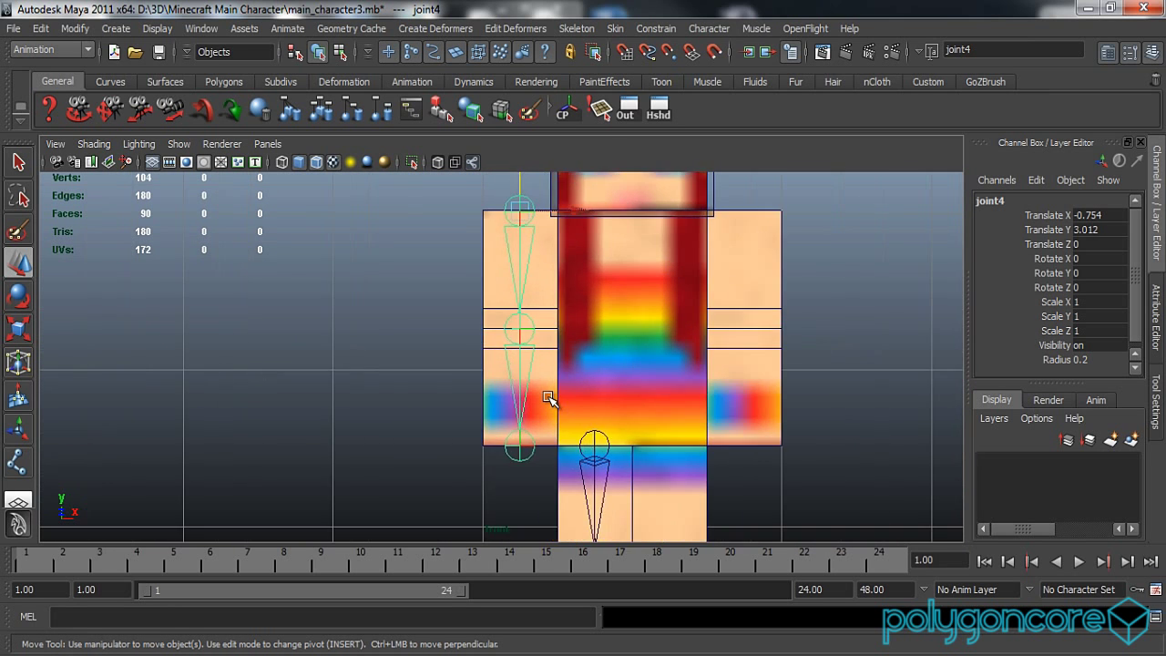
pyautogui.keyDown('alt'); pyautogui.moveTo(539, 333); pyautogui.dragTo(531, 411, button='middle'); pyautogui.keyUp('alt')
pyautogui.moveTo(571, 227); pyautogui.dragTo(571, 227)
# Step: Switch to the side view and move the knee joint forward inside the leg to Translate Z 0.073
pyautogui.scroll(-5, 623, 341)
pyautogui.press('space')
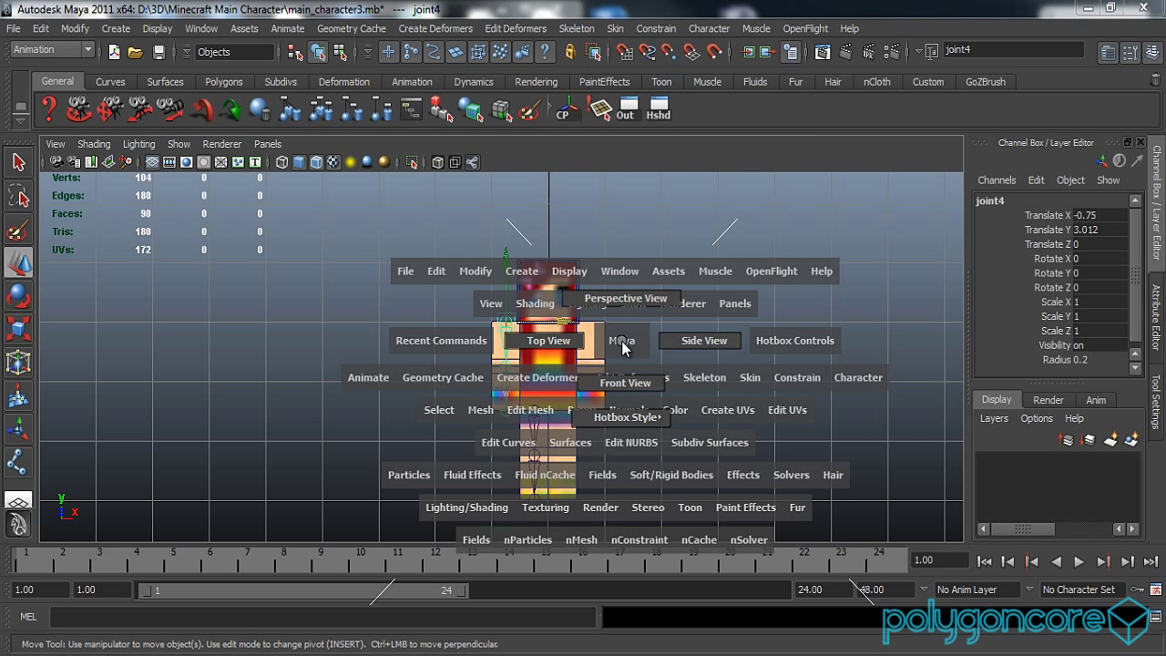
pyautogui.moveTo(622, 341); pyautogui.dragTo(693, 340)
pyautogui.scroll(-6, 635, 360)
pyautogui.scroll(-3, 601, 394)
pyautogui.keyDown('alt'); pyautogui.moveTo(600, 342); pyautogui.dragTo(550, 150, button='middle'); pyautogui.keyUp('alt')
pyautogui.scroll(3, 565, 294)
pyautogui.scroll(5, 548, 228)
pyautogui.keyDown('alt'); pyautogui.moveTo(549, 315); pyautogui.dragTo(558, 411, button='middle'); pyautogui.keyUp('alt')
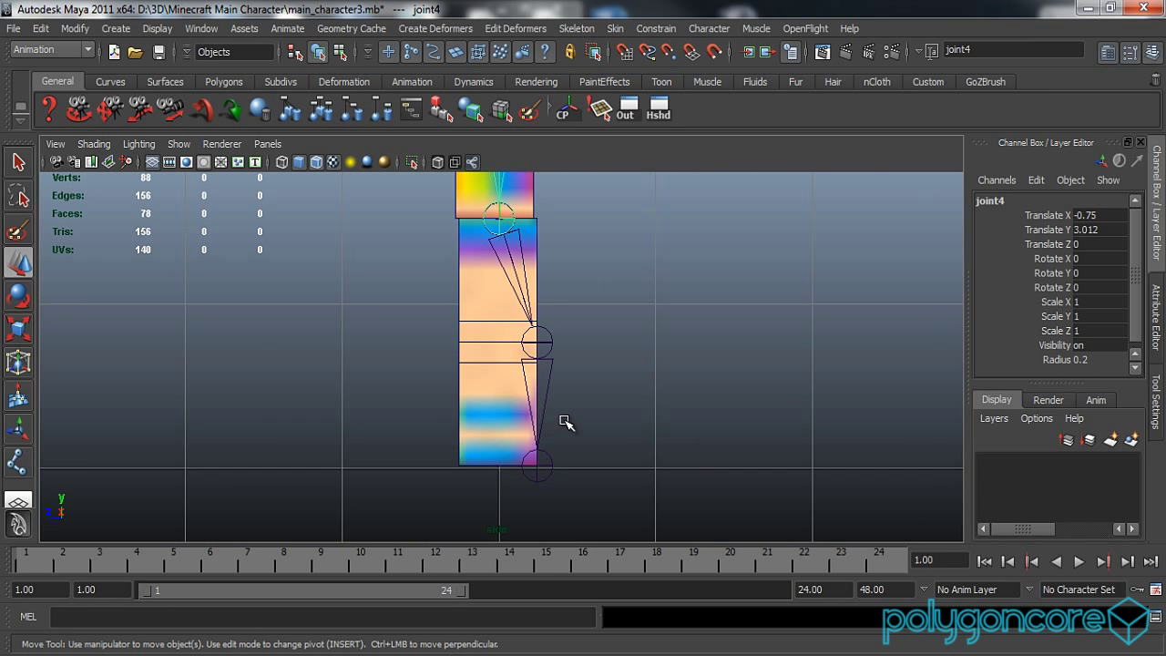
pyautogui.scroll(3, 570, 405)
pyautogui.click(576, 338)
pyautogui.scroll(2, 571, 401)
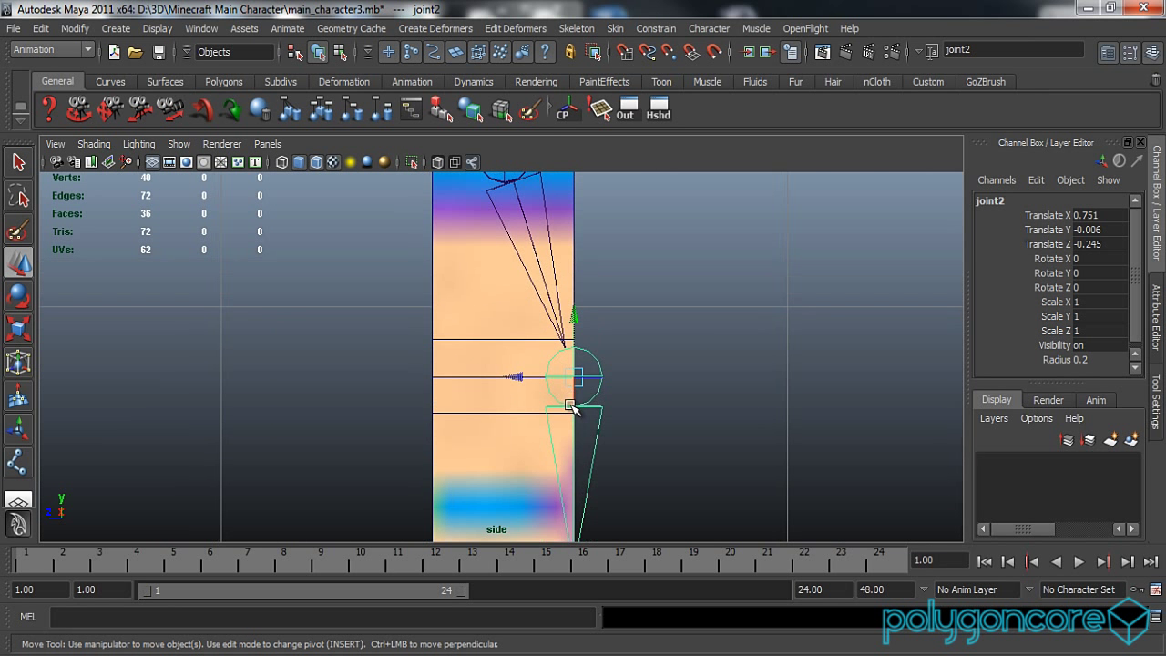
pyautogui.moveTo(542, 383); pyautogui.dragTo(425, 373)
# Step: Move the foot joint slightly behind the knee joint, to Translate Z 0.027
pyautogui.keyDown('alt'); pyautogui.moveTo(482, 416); pyautogui.dragTo(482, 287, button='middle'); pyautogui.keyUp('alt')
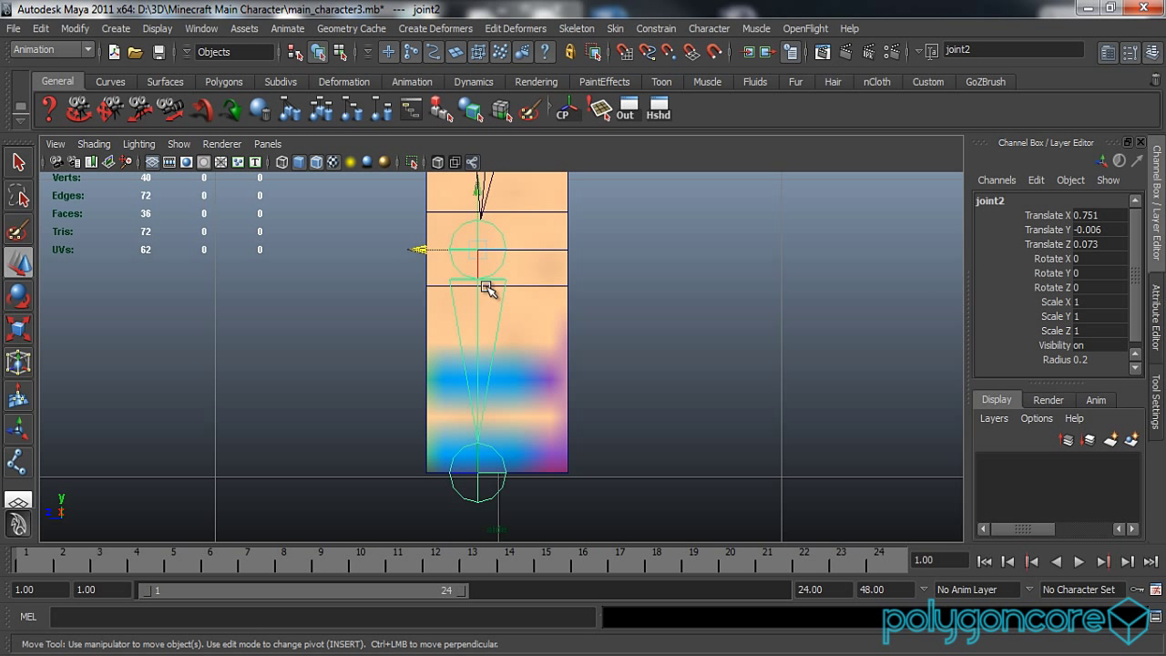
pyautogui.click(476, 503)
pyautogui.click(476, 499)
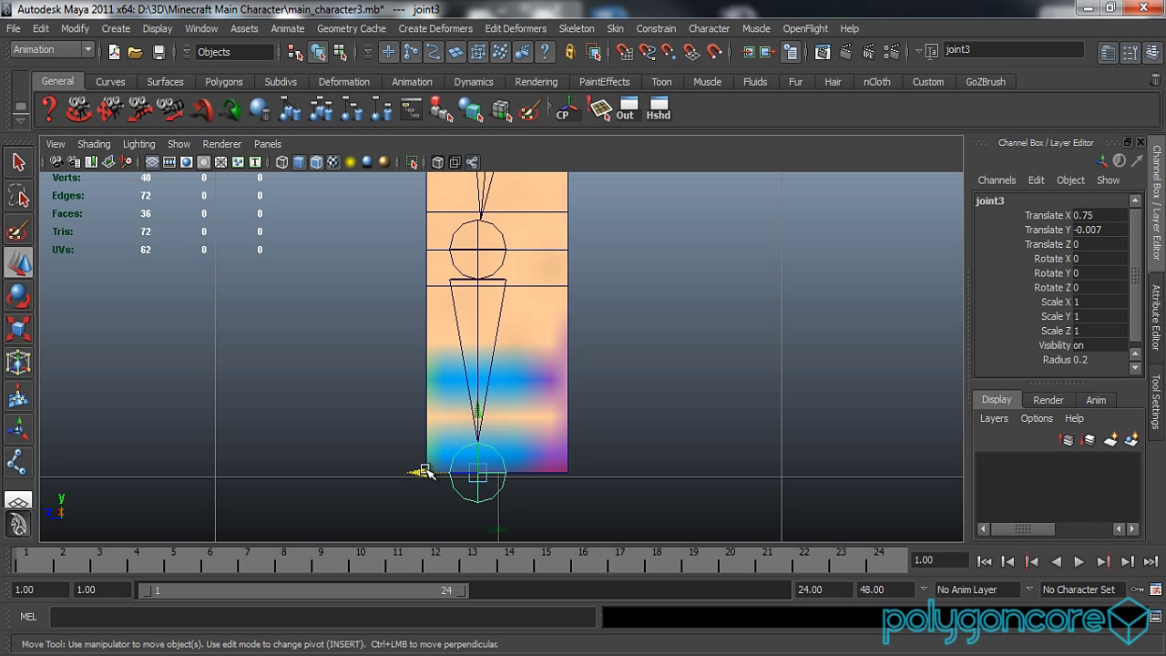
pyautogui.moveTo(426, 470); pyautogui.dragTo(433, 472)
# Step: Try shifting the leg joint chain slightly forward from the hip joint, and undo the move
pyautogui.scroll(-5, 523, 377)
pyautogui.scroll(1, 522, 422)
pyautogui.moveTo(529, 377)
pyautogui.keyDown('alt'); pyautogui.mouseDown(button='middle')
pyautogui.moveTo(522, 422)
pyautogui.moveTo(523, 373)
pyautogui.mouseUp(button='middle'); pyautogui.keyUp('alt')
pyautogui.scroll(1, 522, 374)
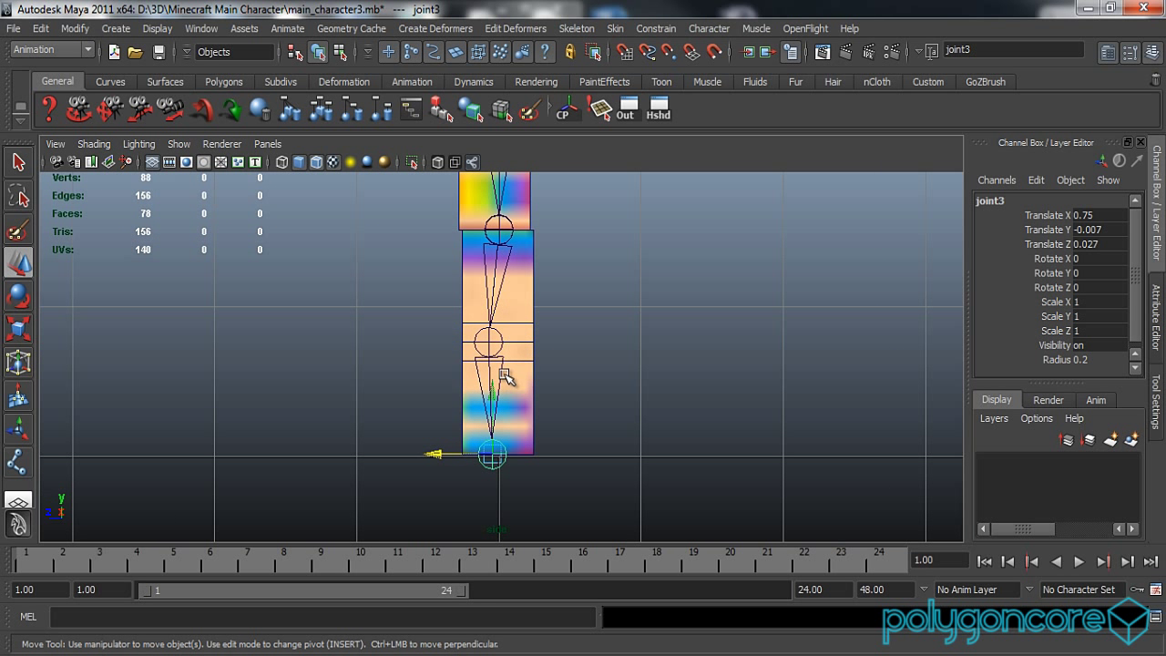
pyautogui.click(497, 230)
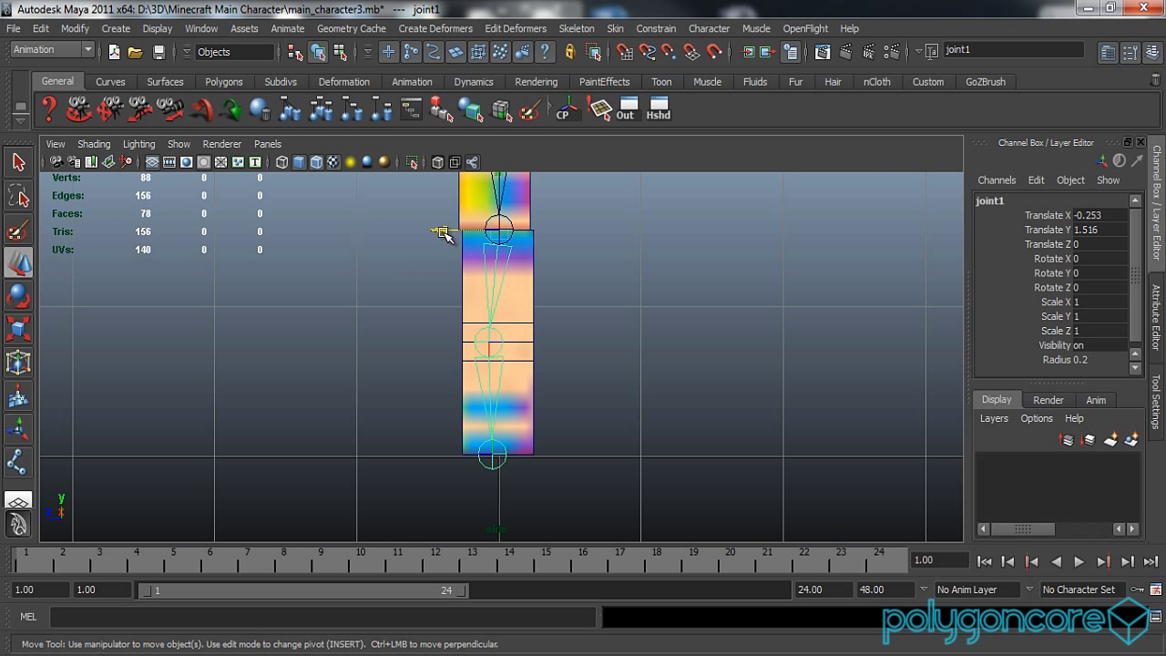
pyautogui.moveTo(441, 232); pyautogui.dragTo(441, 234)
pyautogui.hotkey('ctrl', 'z')
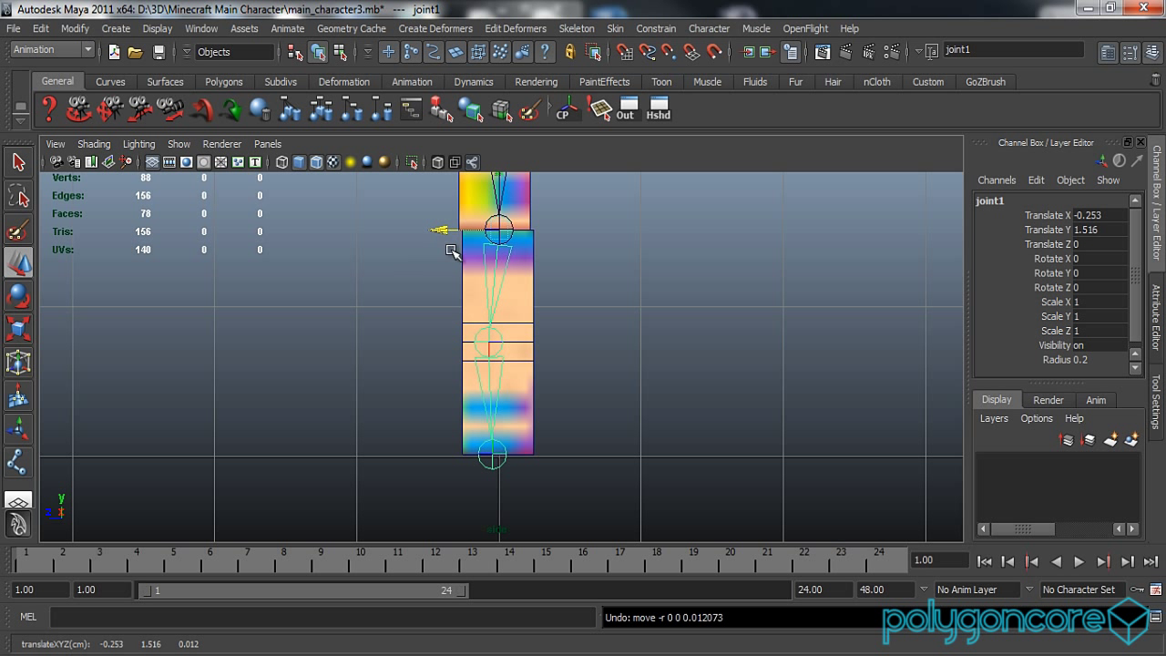
# Step: Nudge the foot joint slightly further back, closer to directly beneath the hip joint, and clear the selection
pyautogui.click(495, 465)
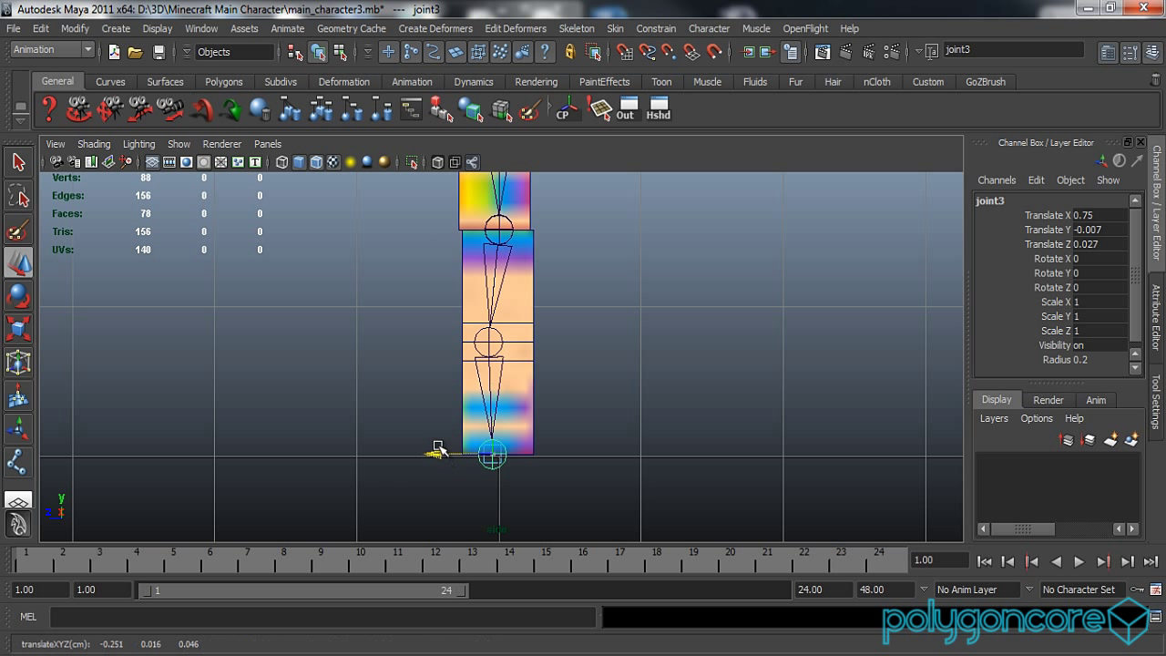
pyautogui.click(630, 357)
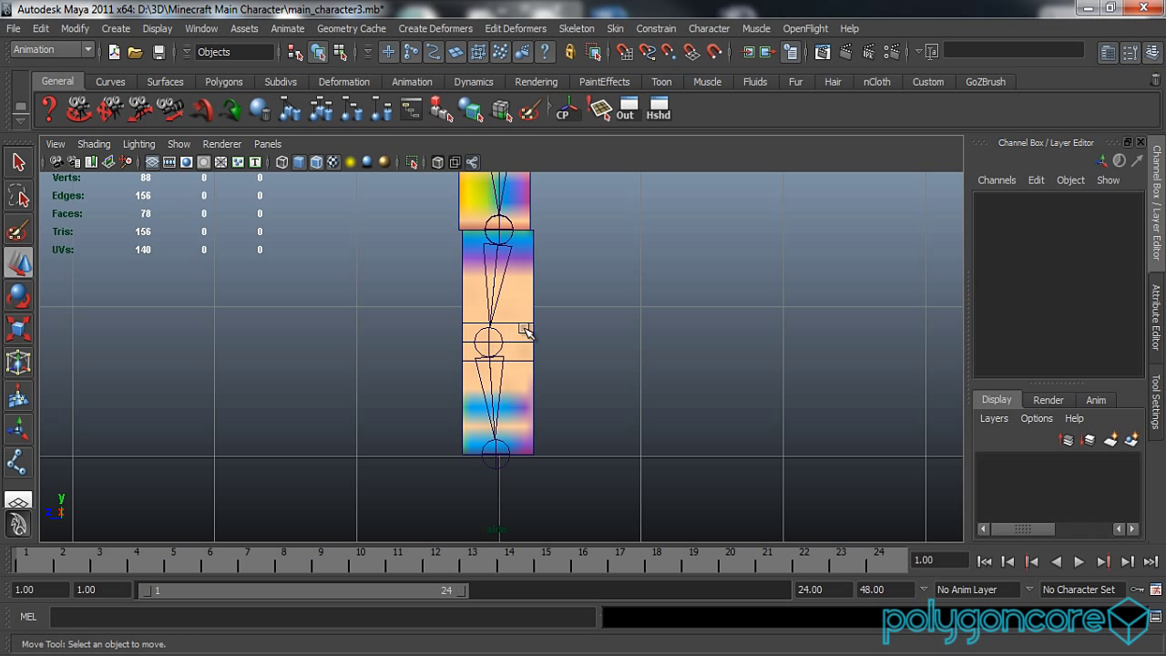
# Step: Select both leg meshes and move them forward to Translate Z 0.029, flush with the body above, then clear the selection
pyautogui.keyDown('alt'); pyautogui.moveTo(549, 286); pyautogui.dragTo(557, 366, button='middle'); pyautogui.keyUp('alt')
pyautogui.scroll(2, 557, 366)
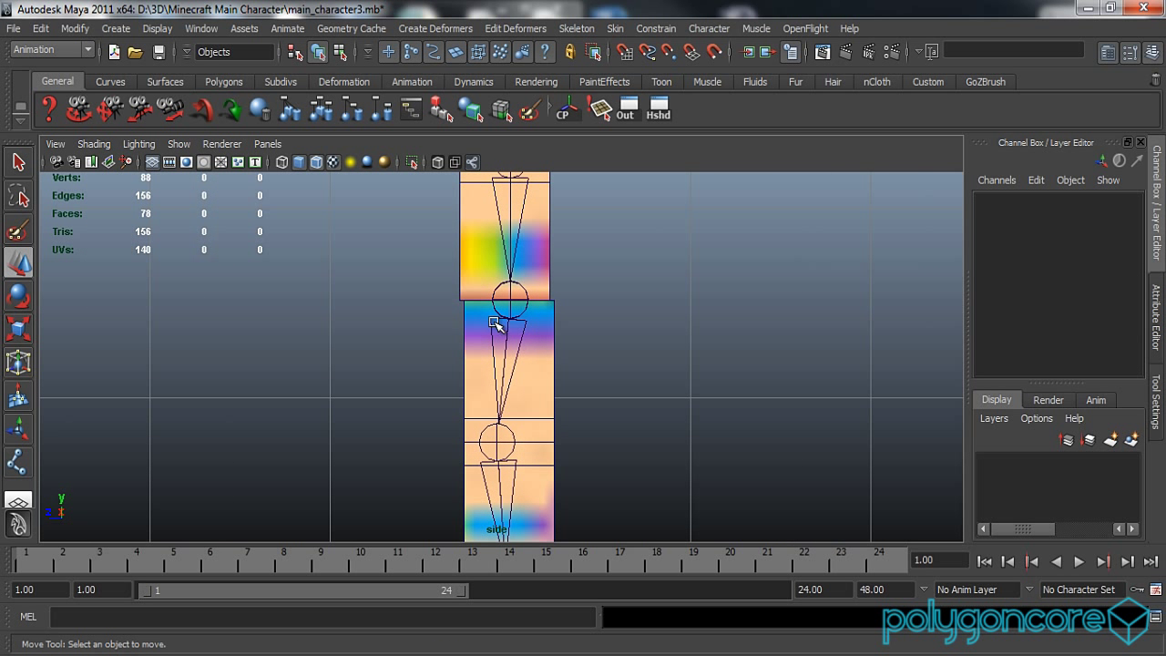
pyautogui.click(467, 314)
pyautogui.click(407, 316)
pyautogui.moveTo(441, 315); pyautogui.dragTo(474, 360)
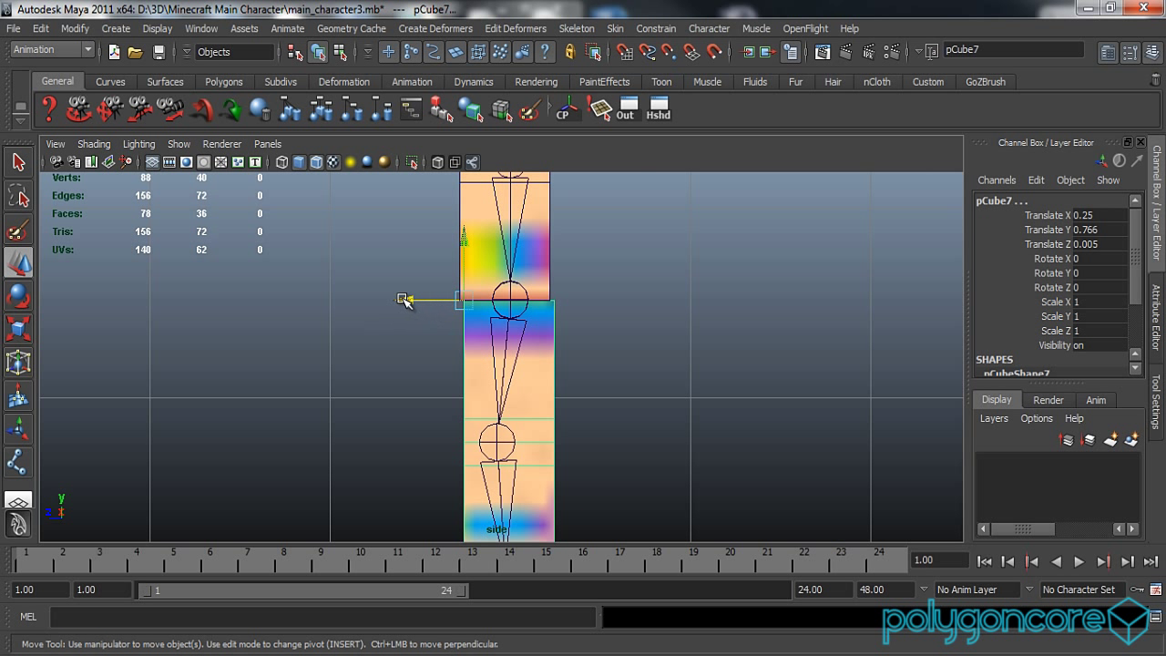
pyautogui.moveTo(404, 301); pyautogui.dragTo(401, 300)
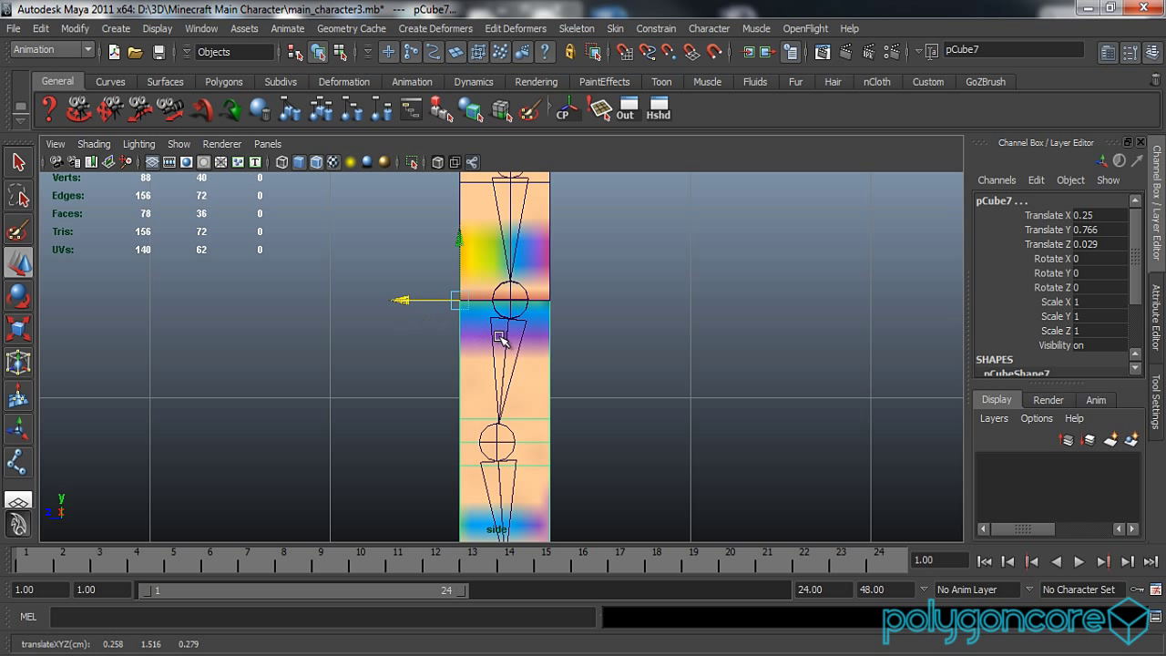
pyautogui.click(575, 343)
# Step: Move the elbow joint slightly toward the back of the arm in the side view
pyautogui.keyDown('alt'); pyautogui.moveTo(541, 340); pyautogui.dragTo(562, 430, button='middle'); pyautogui.keyUp('alt')
pyautogui.scroll(2, 560, 429)
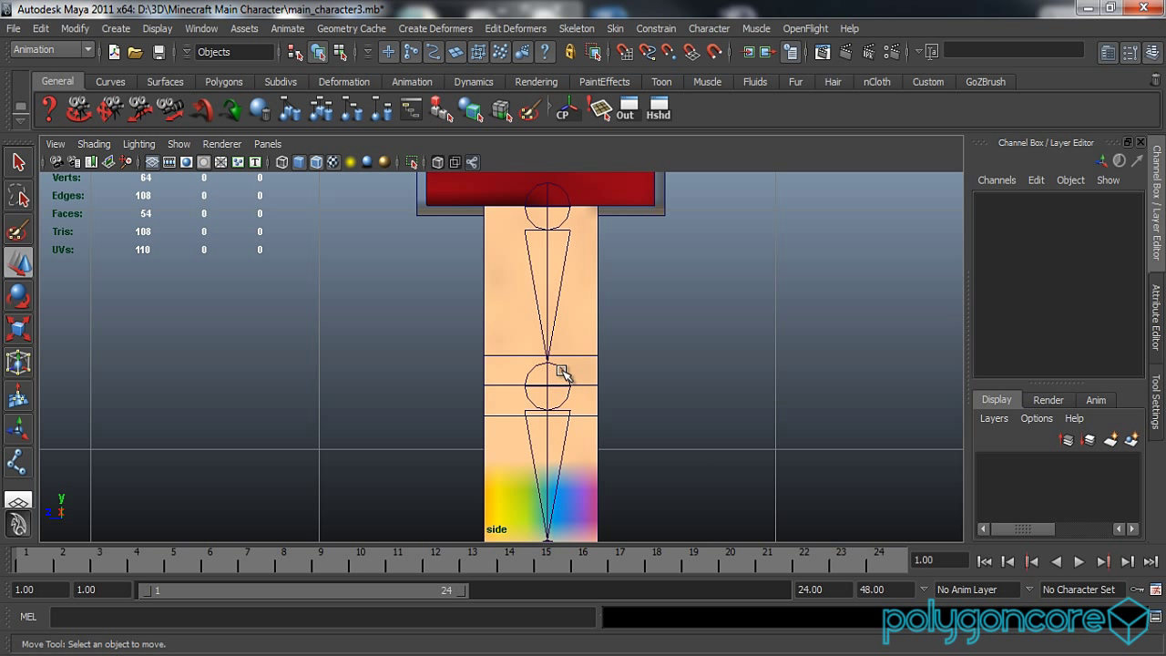
pyautogui.click(562, 373)
pyautogui.keyDown('alt'); pyautogui.moveTo(559, 377); pyautogui.dragTo(552, 338, button='middle'); pyautogui.keyUp('alt')
pyautogui.scroll(1, 552, 338)
pyautogui.moveTo(485, 352); pyautogui.dragTo(493, 354)
# Step: Move the wrist joint slightly forward of the elbow joint, to Translate Z 0.03
pyautogui.keyDown('alt'); pyautogui.moveTo(536, 330); pyautogui.dragTo(536, 257, button='middle'); pyautogui.keyUp('alt')
pyautogui.click(571, 480)
pyautogui.moveTo(497, 478); pyautogui.dragTo(489, 477)
pyautogui.scroll(-5, 552, 438)
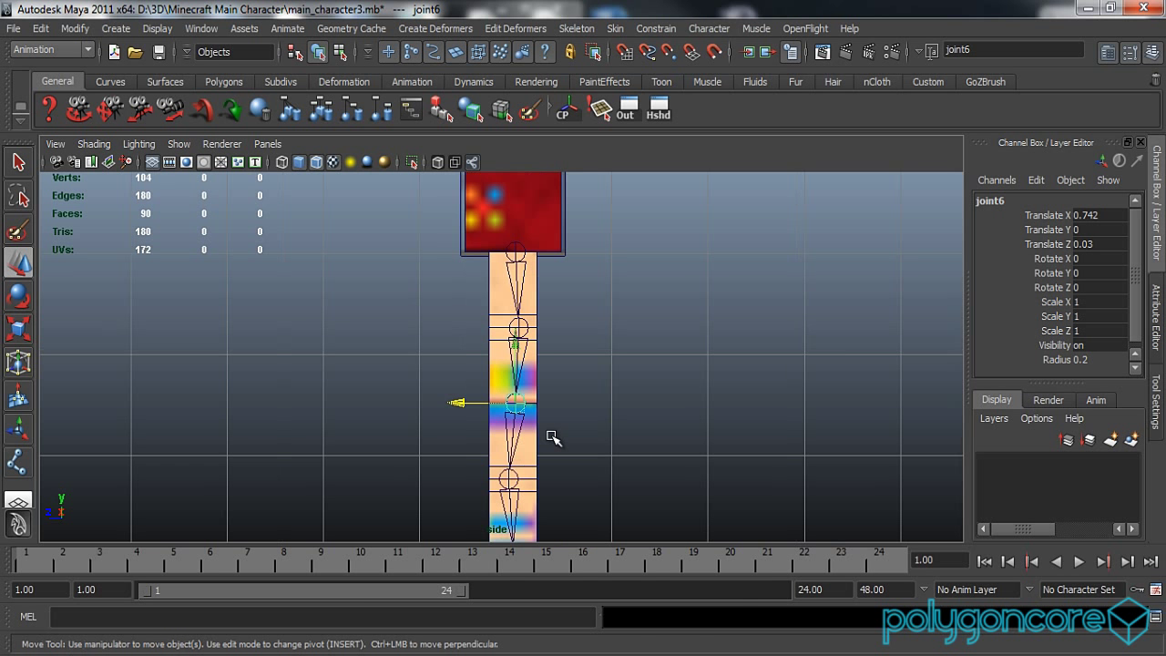
# Step: Switch to the perspective view and clear the selection to review the arm and leg joint chains
pyautogui.press('space')
pyautogui.moveTo(553, 438); pyautogui.dragTo(648, 421)
pyautogui.click(656, 424)
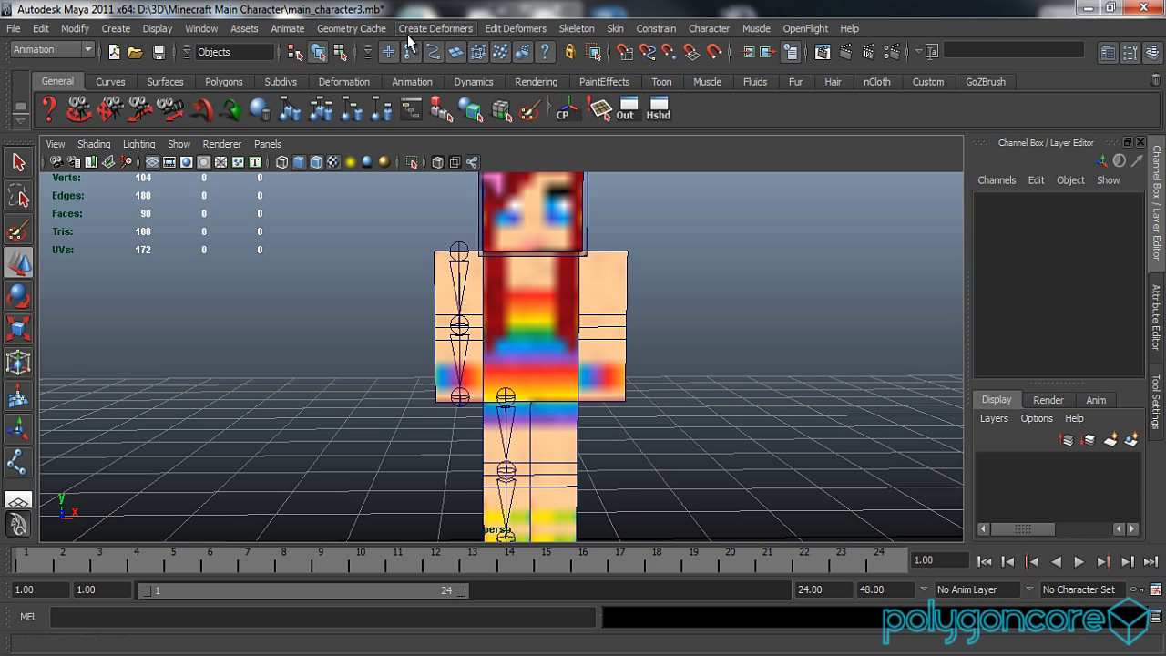
# Step: Start the Joint Tool, bring the torso and waist into the front view, and leave the tool for the Move tool
pyautogui.click(597, 31)
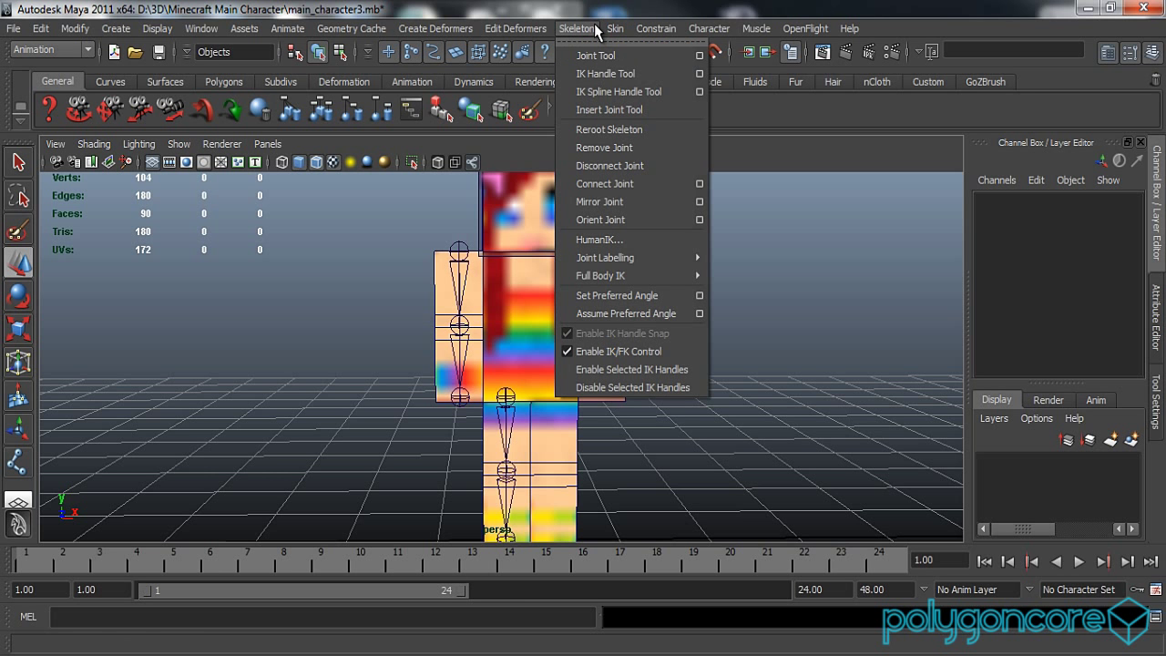
pyautogui.click(599, 58)
pyautogui.press('space')
pyautogui.moveTo(620, 233); pyautogui.dragTo(620, 259)
pyautogui.scroll(4, 616, 325)
pyautogui.keyDown('alt'); pyautogui.moveTo(550, 288); pyautogui.dragTo(543, 281, button='middle'); pyautogui.keyUp('alt')
pyautogui.scroll(5, 543, 280)
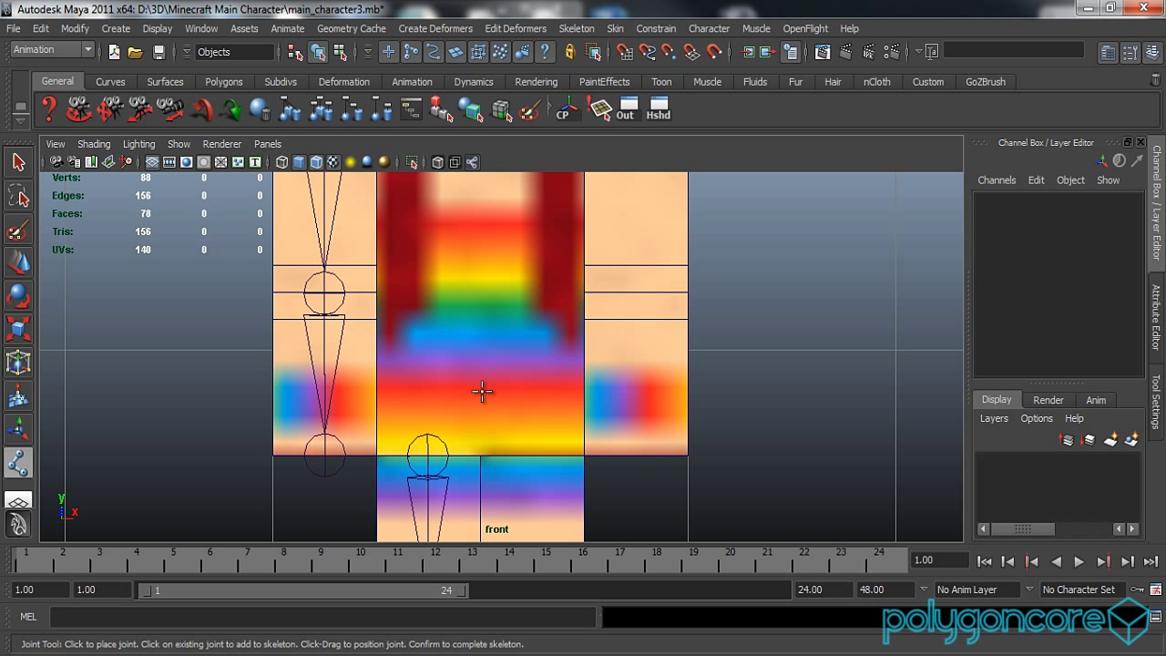
pyautogui.press('w')
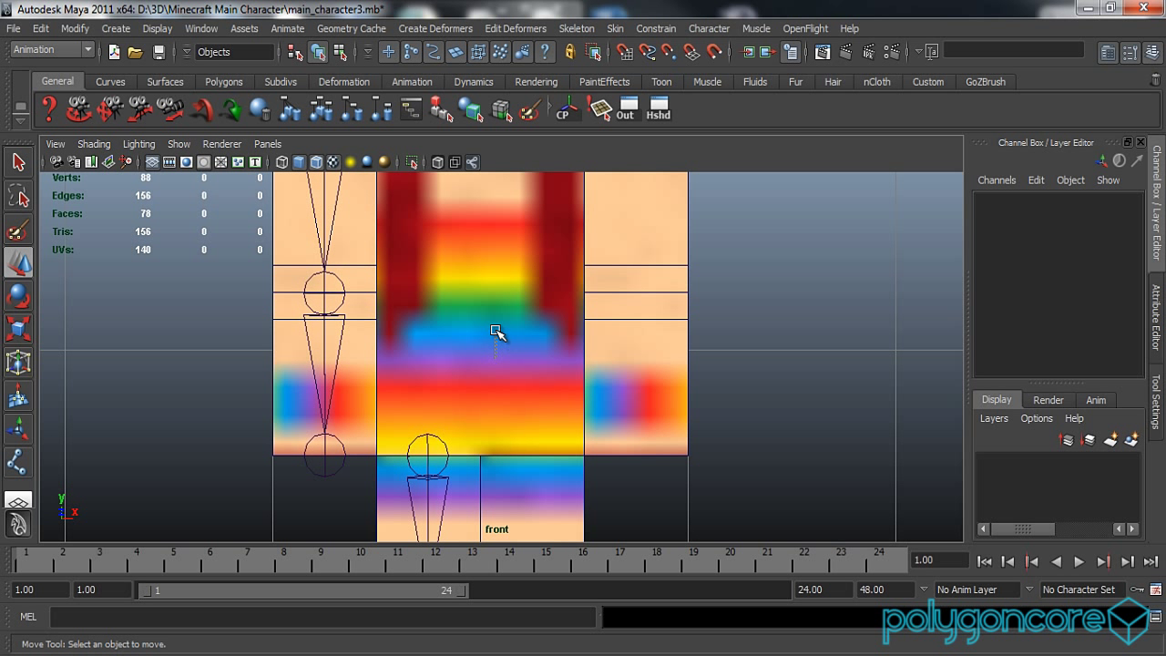
# Step: Insert a horizontal edge loop around the torso level with the arms' middle elbow loop, and select the torso's side edge below it
pyautogui.moveTo(489, 299); pyautogui.dragTo(562, 271, button='right')
pyautogui.click(583, 339)
pyautogui.keyDown('shift'); pyautogui.moveTo(583, 339); pyautogui.dragTo(579, 376, button='right'); pyautogui.keyUp('shift')
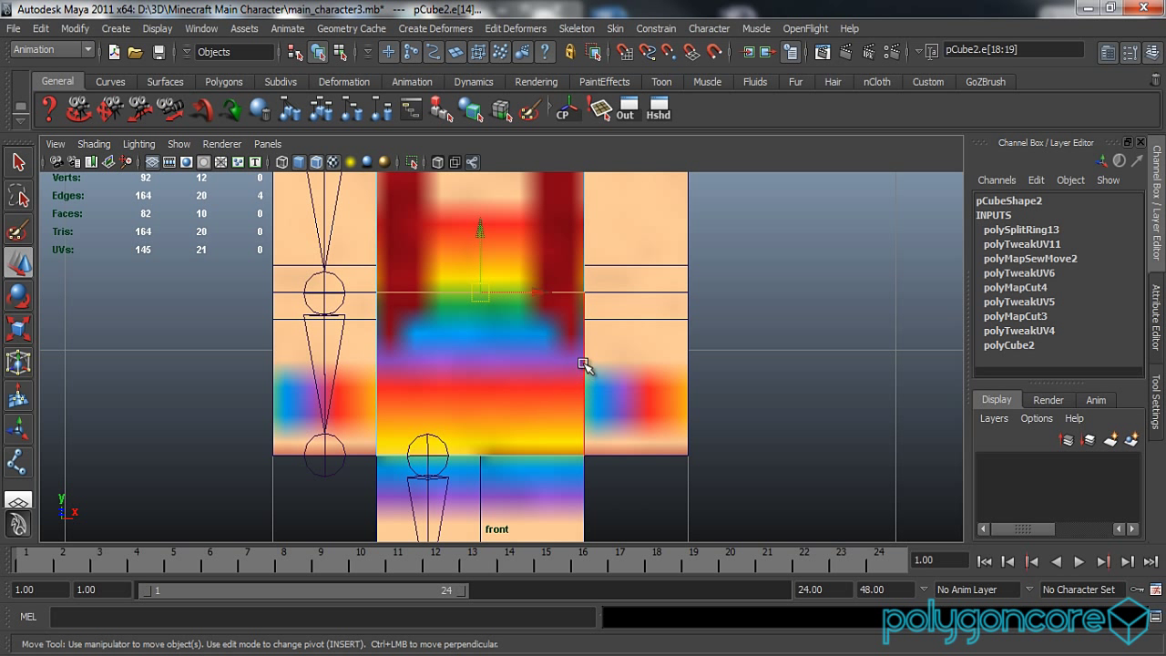
pyautogui.click(582, 369)
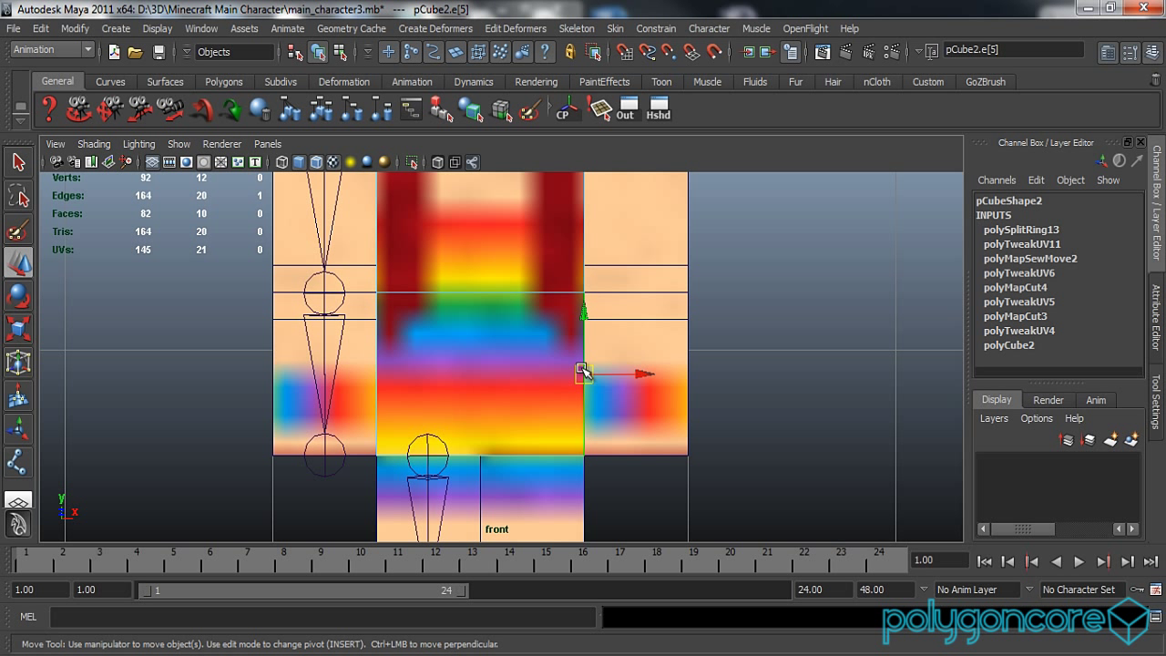
# Step: Insert two more horizontal edge loops on the torso, one halfway up its lower half and one halfway up its upper half
pyautogui.press('g')
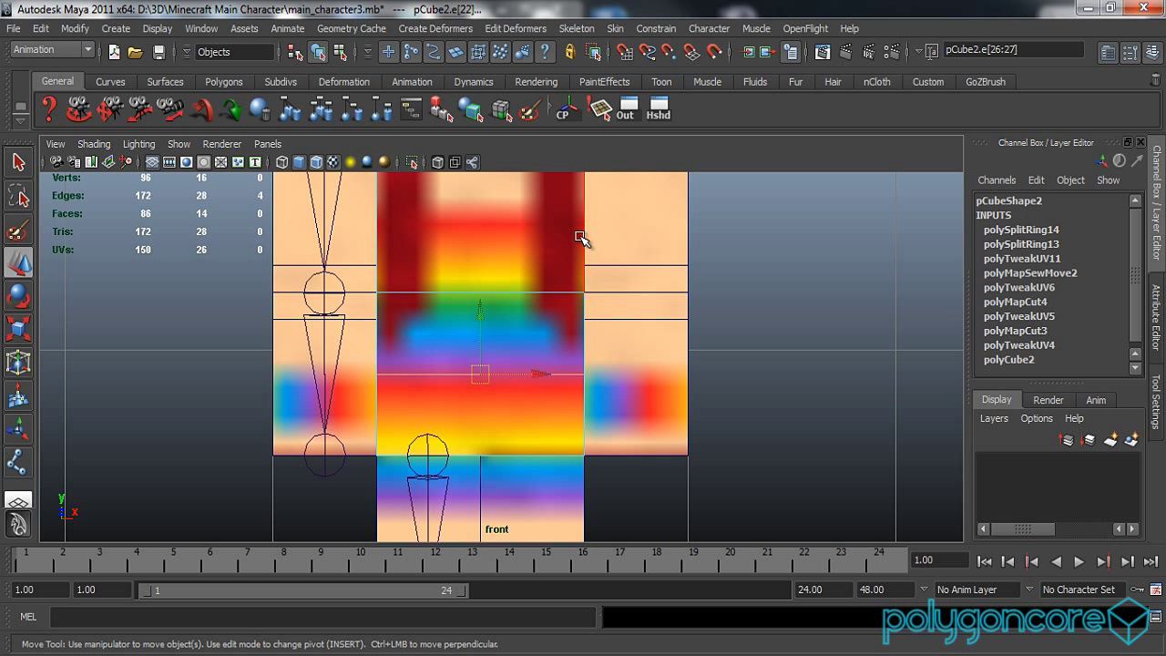
pyautogui.click(582, 245)
pyautogui.press('g')
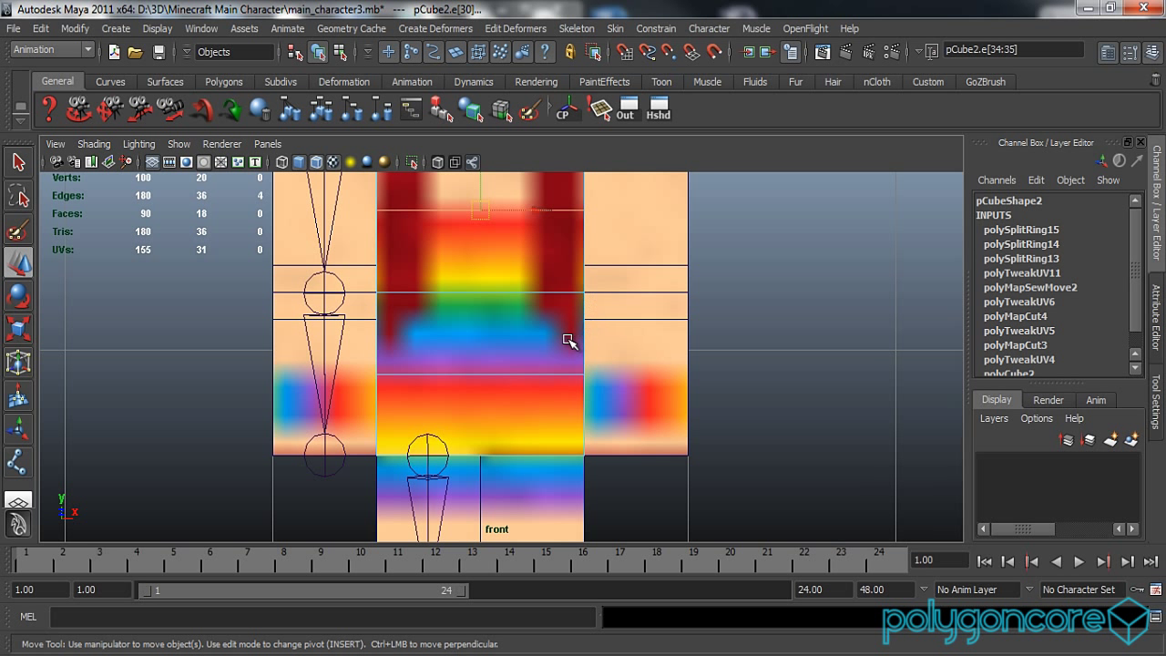
# Step: Build a vertical spine chain of four joints with the Joint Tool, one on each torso edge loop and the last inside the head
pyautogui.keyDown('alt'); pyautogui.moveTo(563, 343); pyautogui.dragTo(573, 396, button='middle'); pyautogui.keyUp('alt')
pyautogui.click(516, 28)
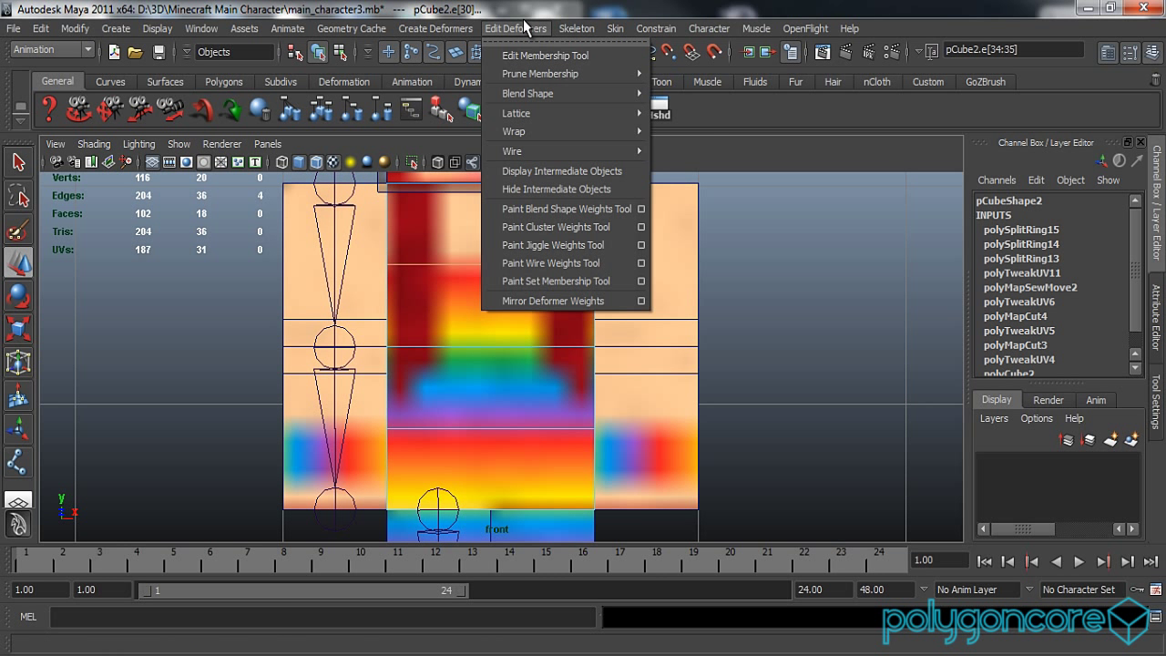
pyautogui.moveTo(581, 30)
pyautogui.click(593, 55)
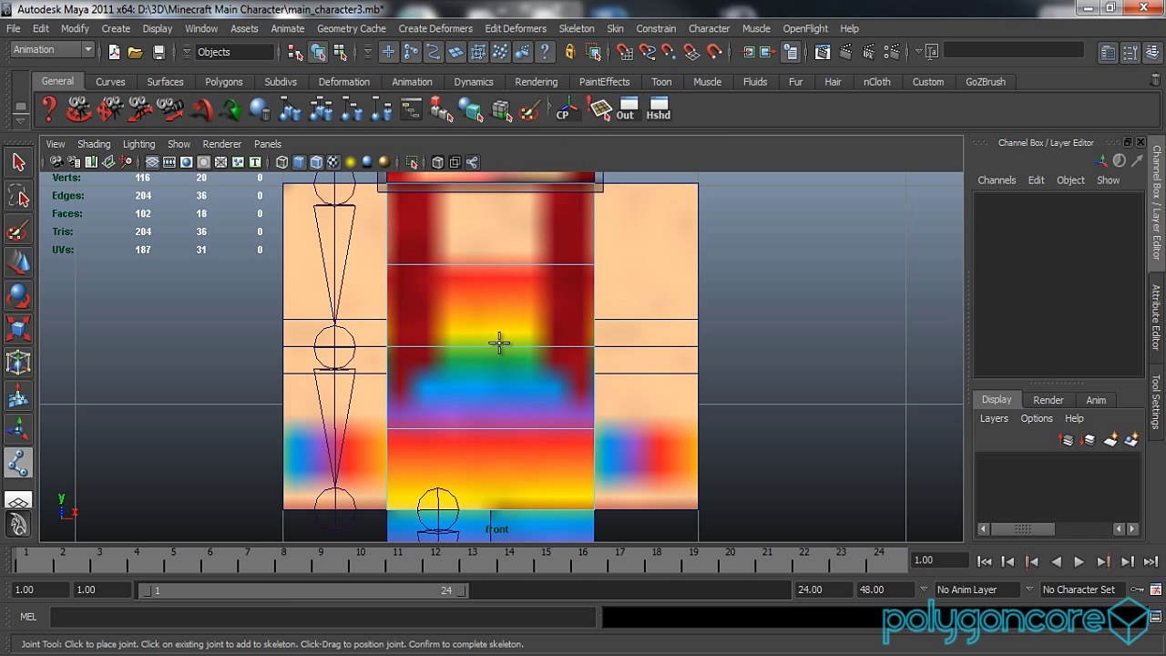
pyautogui.click(493, 428)
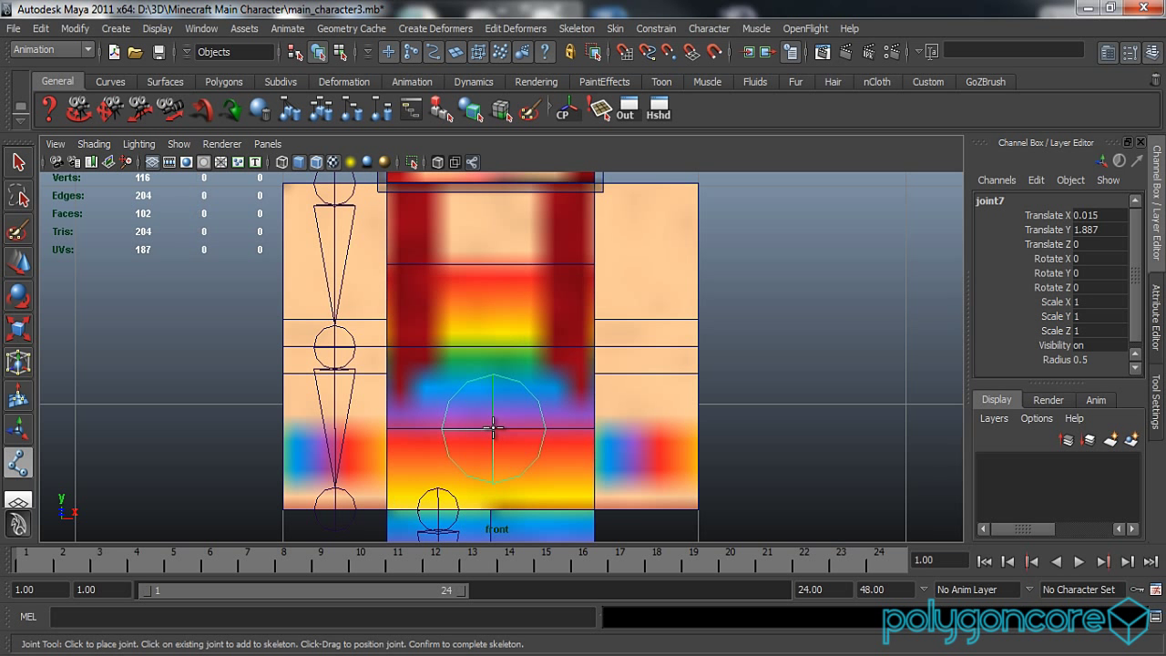
pyautogui.click(492, 345)
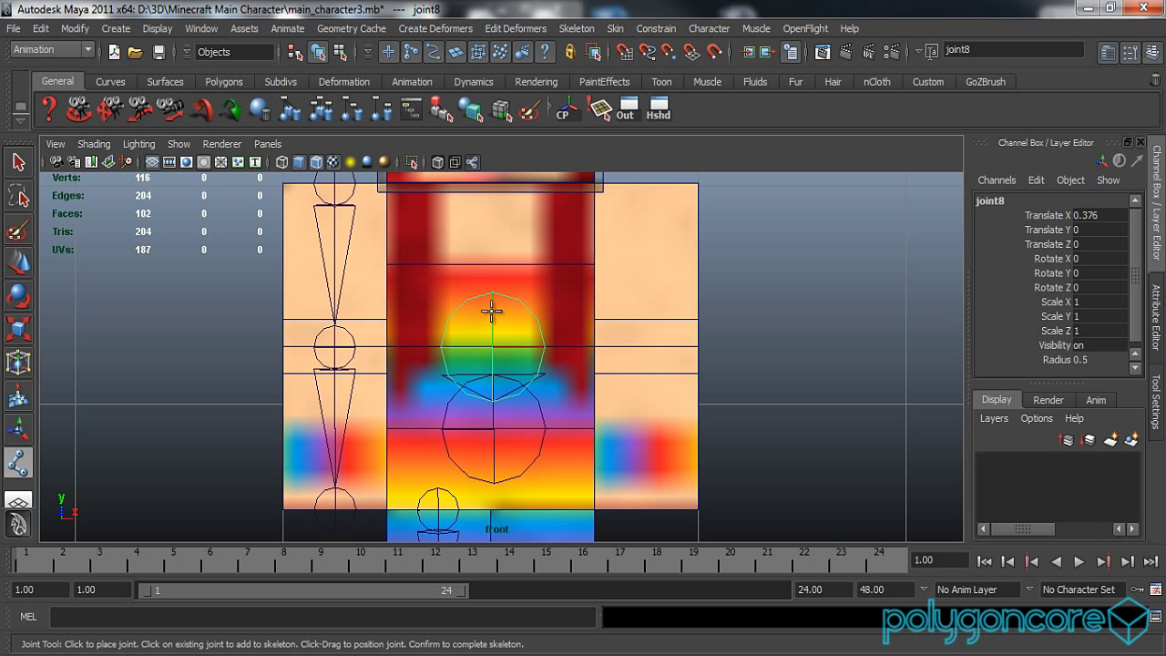
pyautogui.click(490, 263)
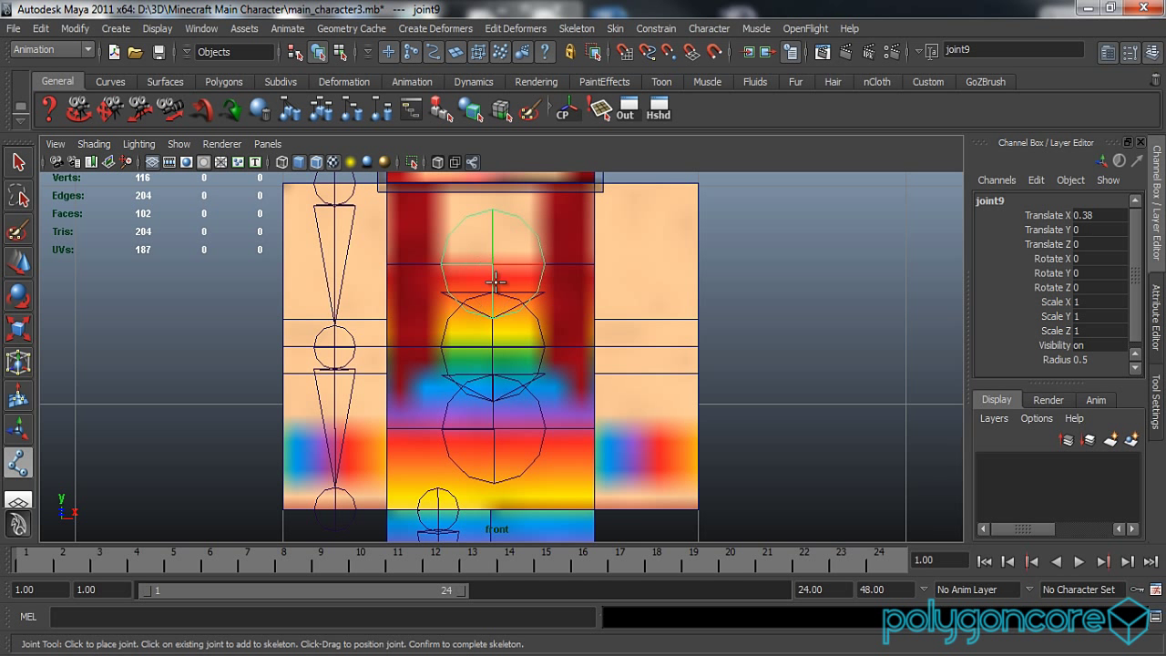
pyautogui.keyDown('alt'); pyautogui.moveTo(490, 263); pyautogui.dragTo(489, 410, button='middle'); pyautogui.keyUp('alt')
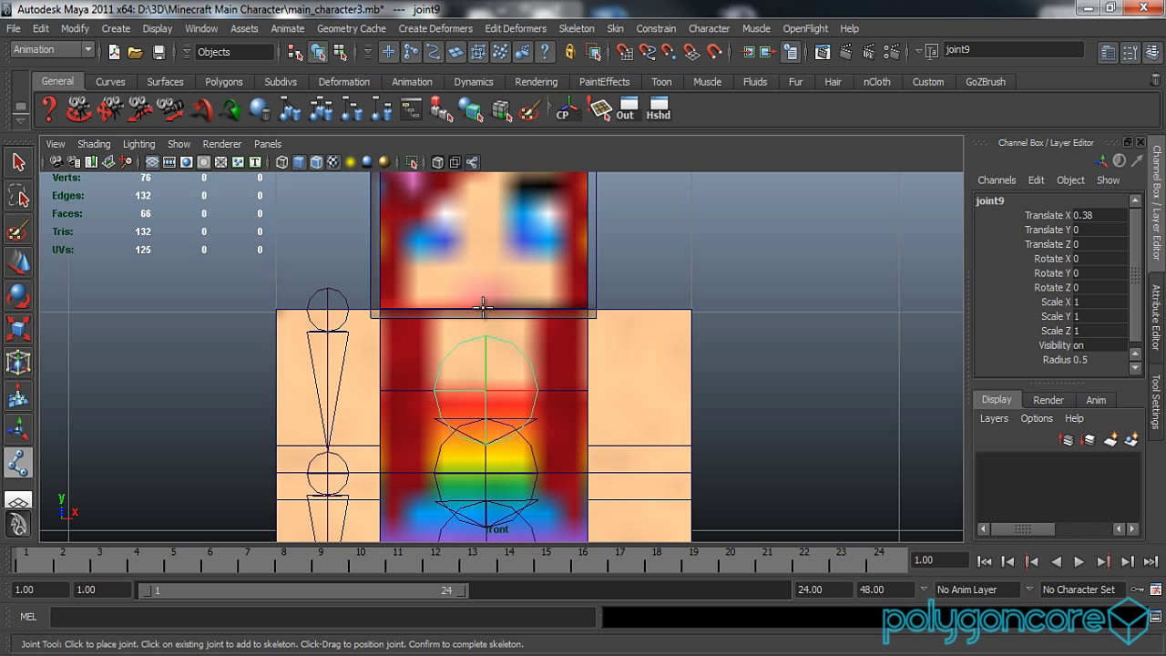
pyautogui.click(484, 234)
pyautogui.keyDown('alt'); pyautogui.moveTo(509, 378); pyautogui.dragTo(489, 248, button='middle'); pyautogui.keyUp('alt')
pyautogui.scroll(1, 474, 344)
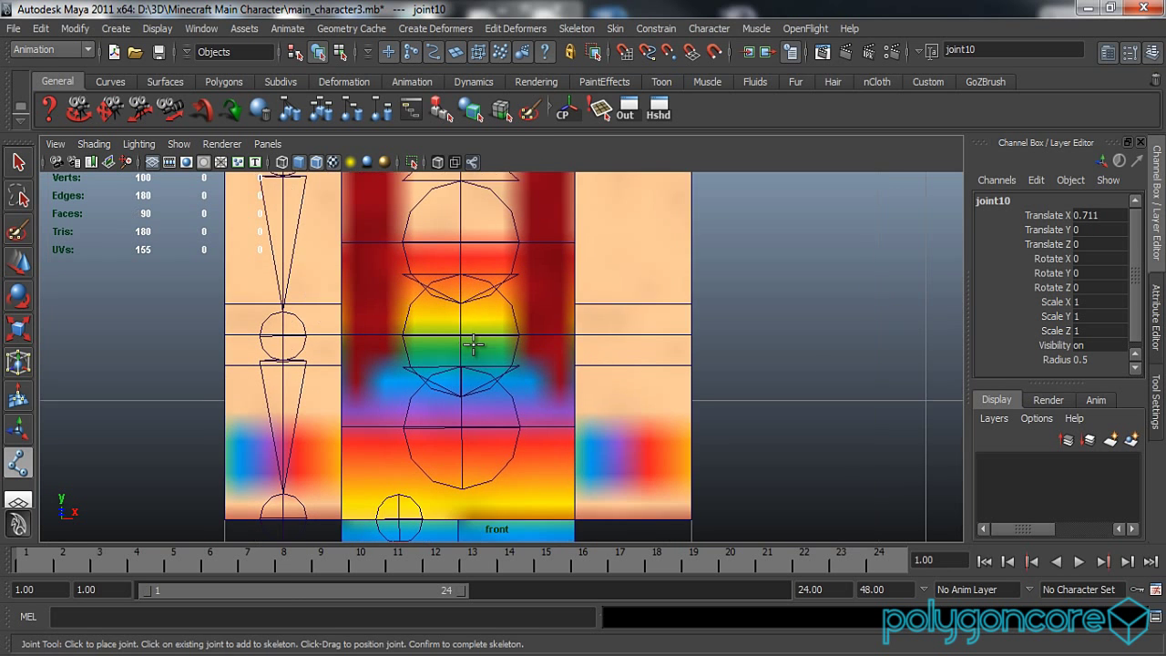
pyautogui.press('w')
pyautogui.press('a')
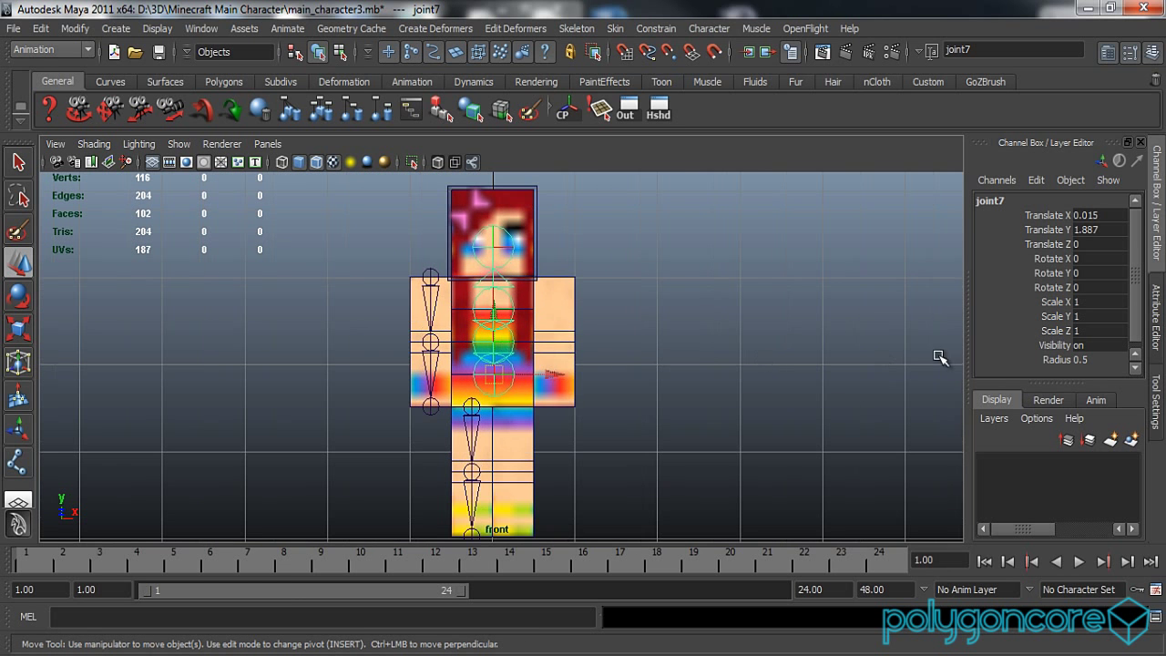
# Step: Set the radius of all the spine and head joints to 0.2
pyautogui.click(1080, 360)
pyautogui.write('0.2')
pyautogui.press('Return')
pyautogui.hotkey('ctrl', 'z')
pyautogui.hotkey('ctrl', 'z')
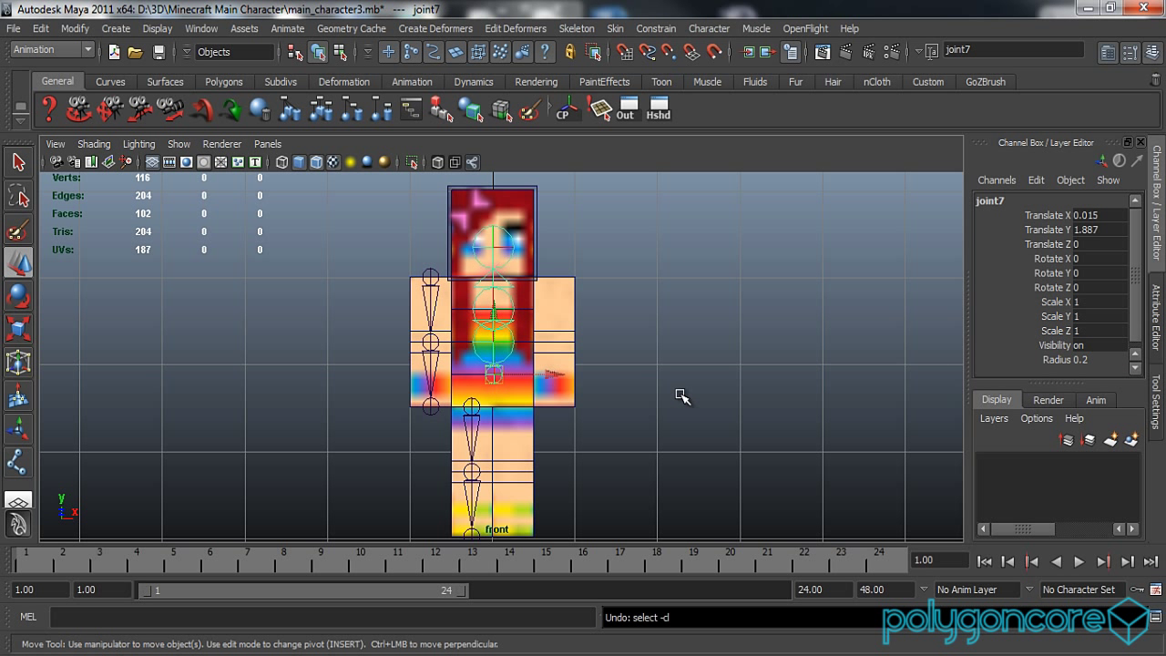
pyautogui.click(518, 256)
pyautogui.click(505, 291)
pyautogui.click(496, 374)
pyautogui.doubleClick(1098, 359)
pyautogui.write('0.2')
pyautogui.press('Return')
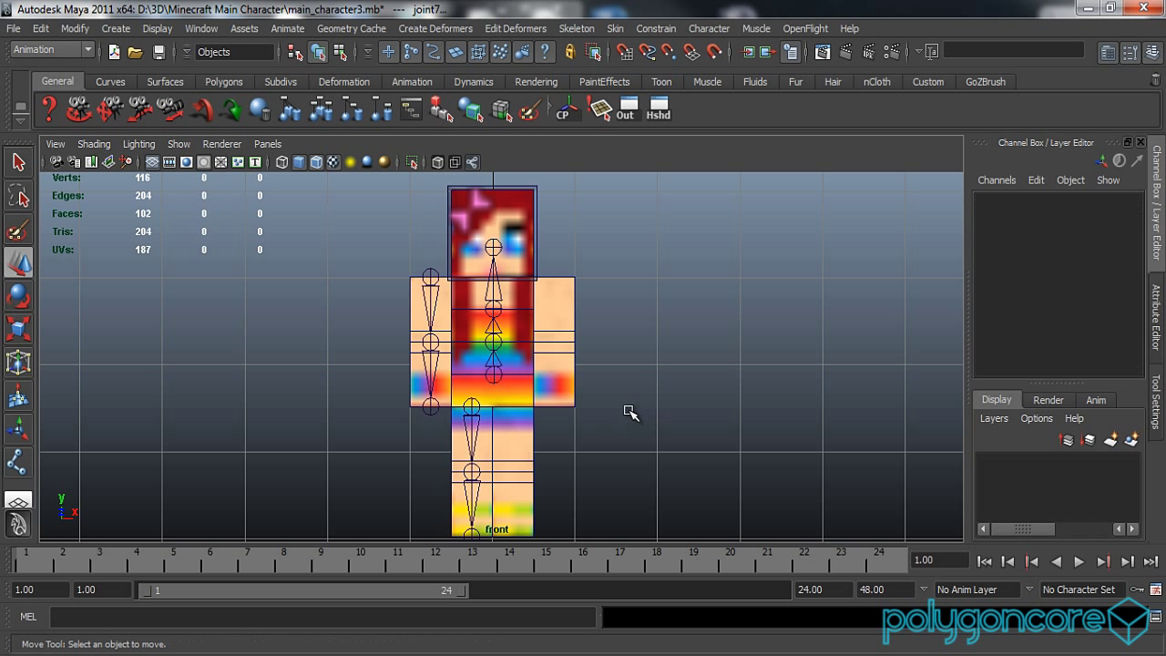
# Step: Move the root spine joint slightly down onto the torso's lower edge loop, to Translate Y 1.884, and clear the selection
pyautogui.scroll(5, 628, 414)
pyautogui.click(483, 433)
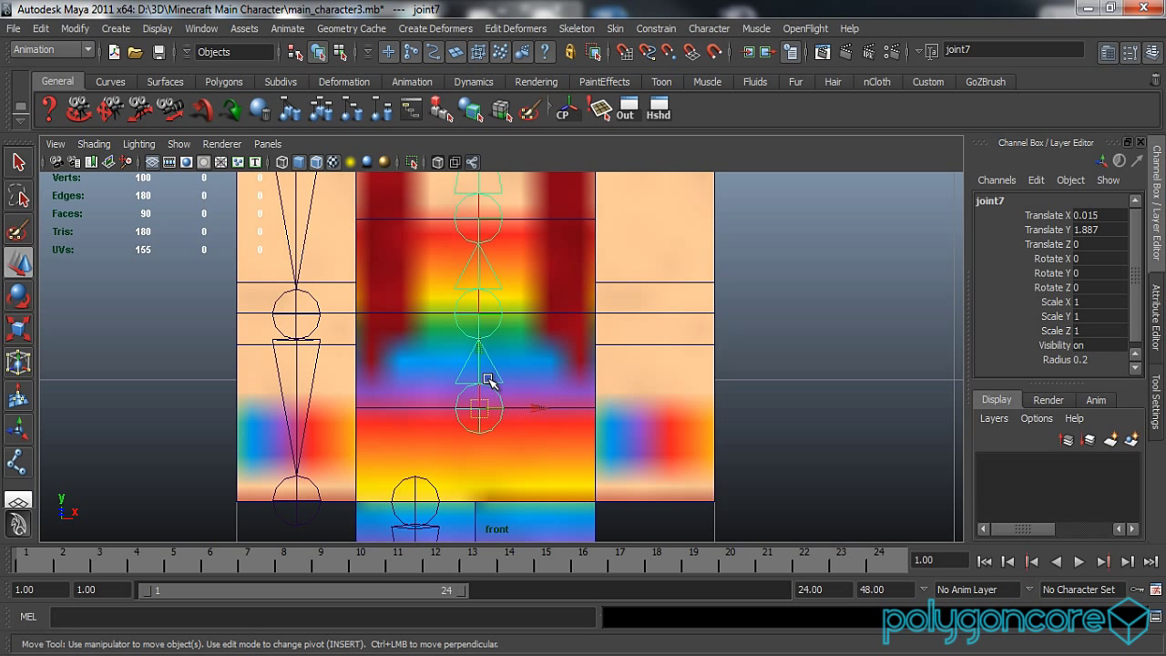
pyautogui.moveTo(478, 346); pyautogui.dragTo(478, 347)
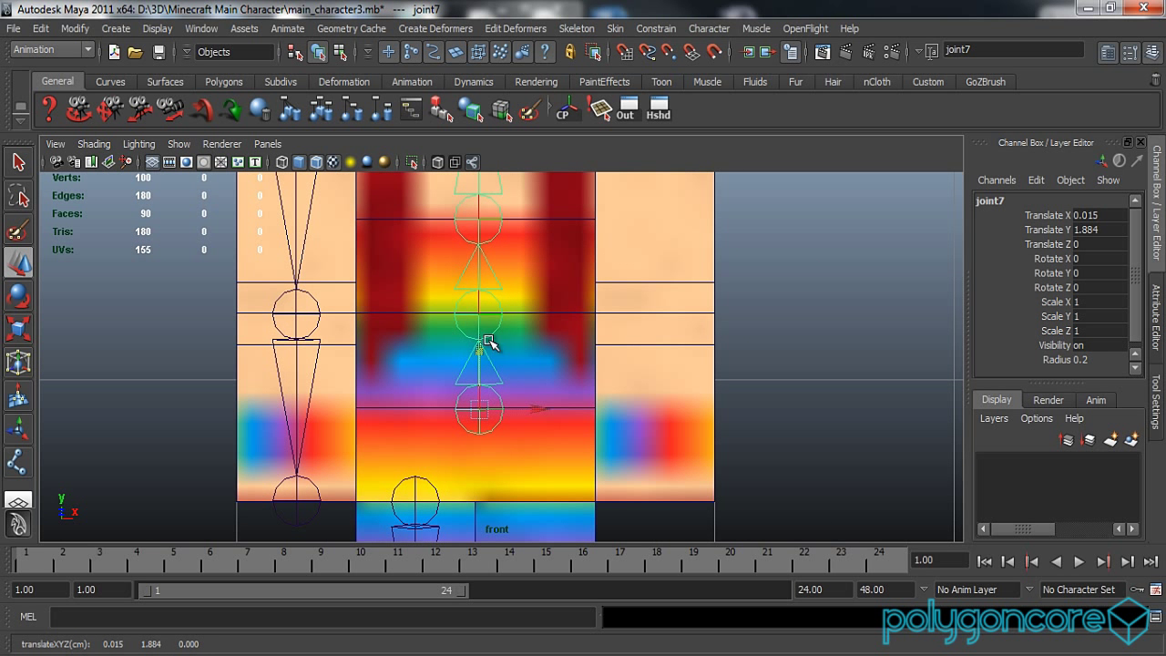
pyautogui.keyDown('alt'); pyautogui.moveTo(492, 341); pyautogui.dragTo(500, 435, button='middle'); pyautogui.keyUp('alt')
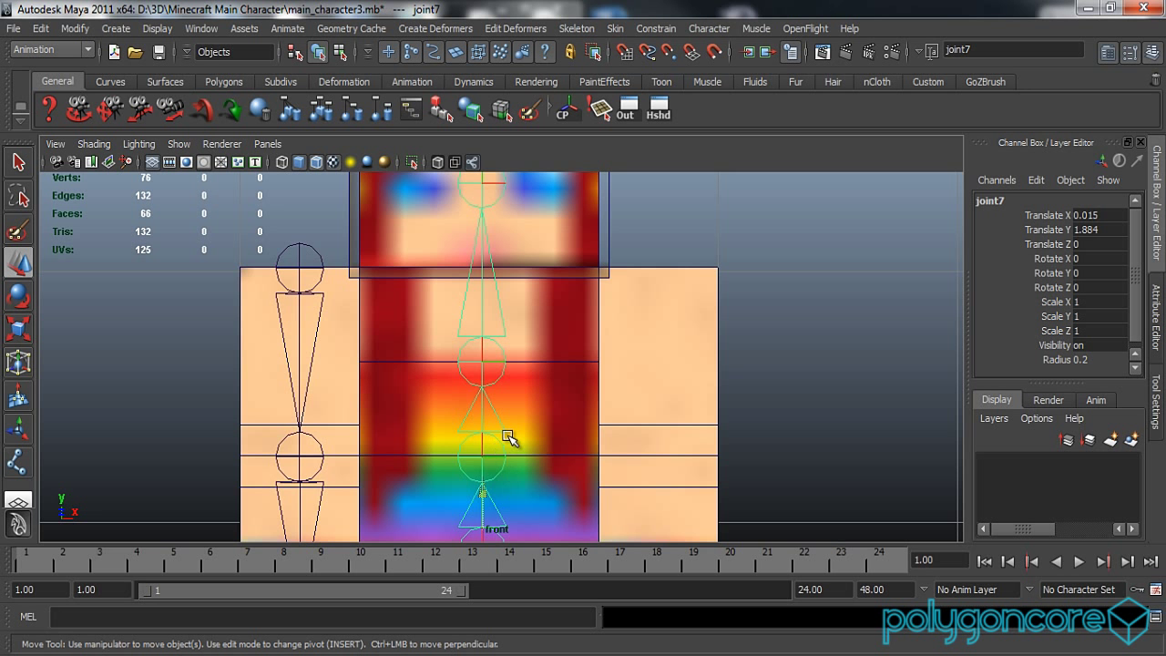
pyautogui.scroll(-4, 507, 437)
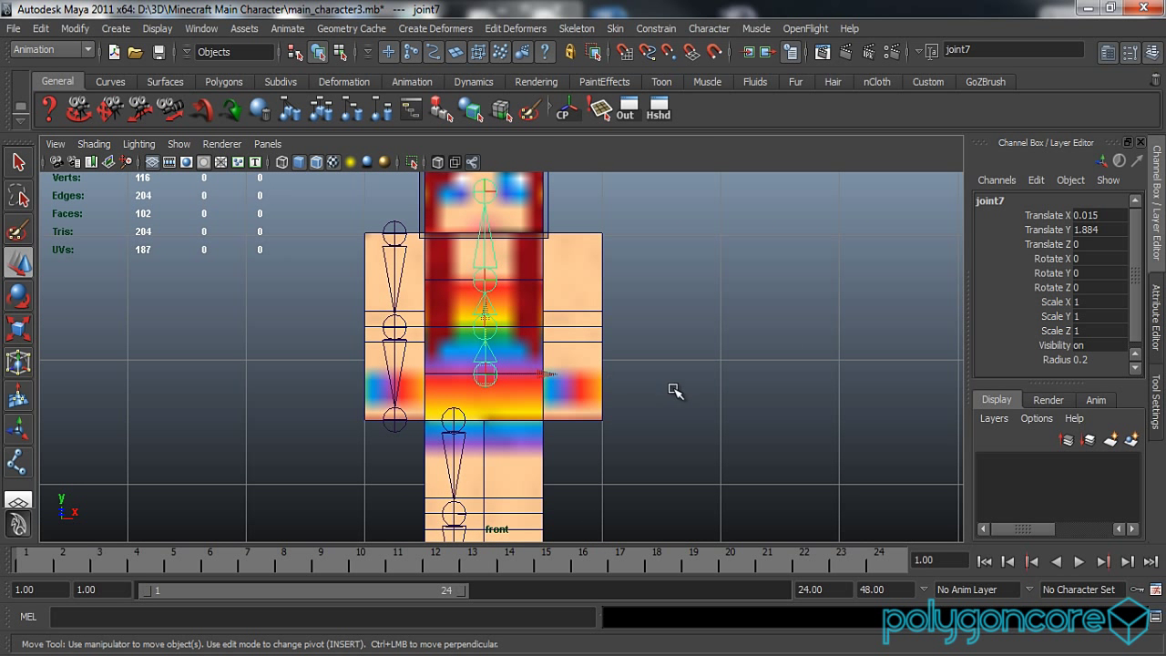
pyautogui.click(667, 357)
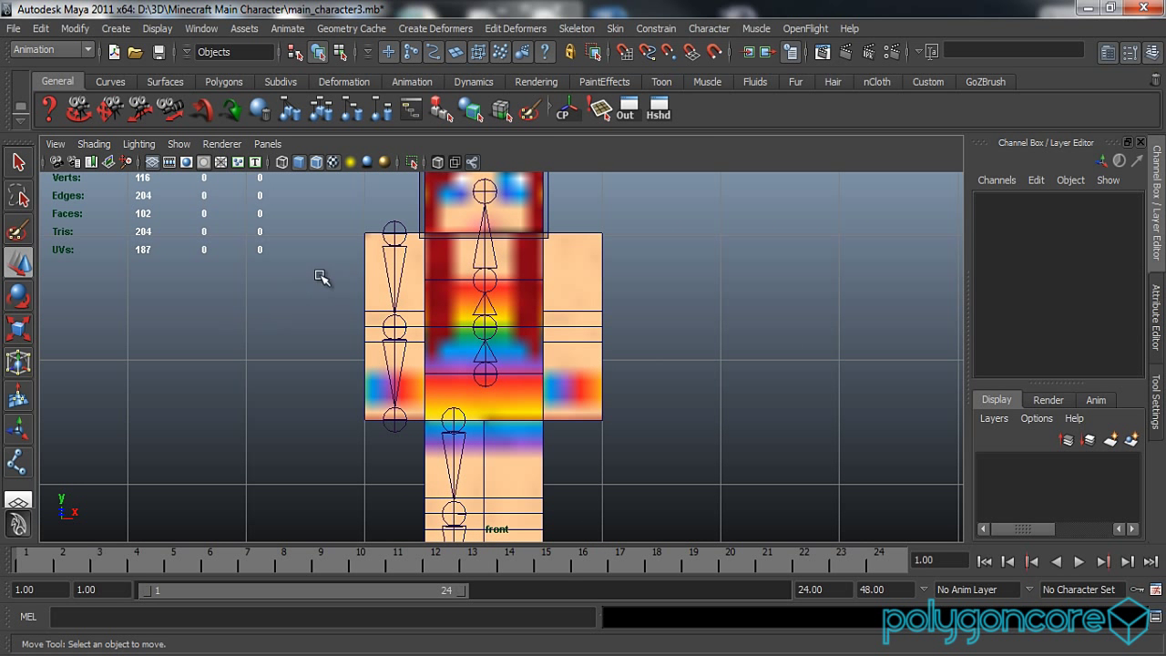
# Step: Open the Outliner and parent the leg chain joint1 under the root spine joint joint7
pyautogui.click(627, 109)
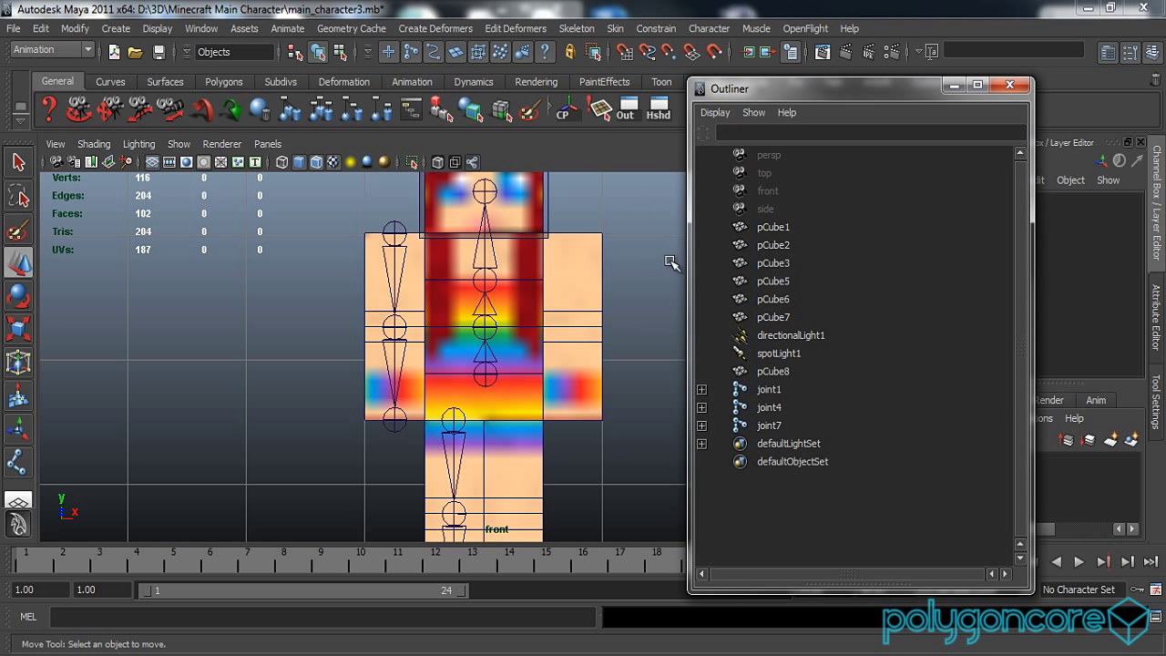
pyautogui.click(768, 426)
pyautogui.click(769, 409)
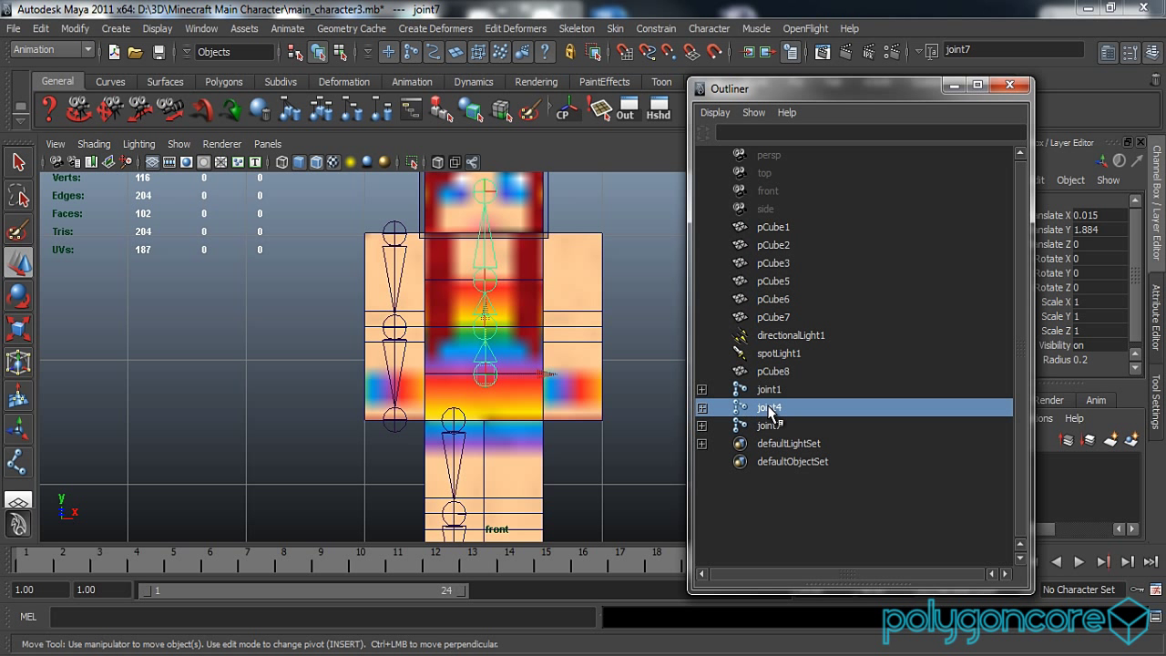
pyautogui.click(770, 390)
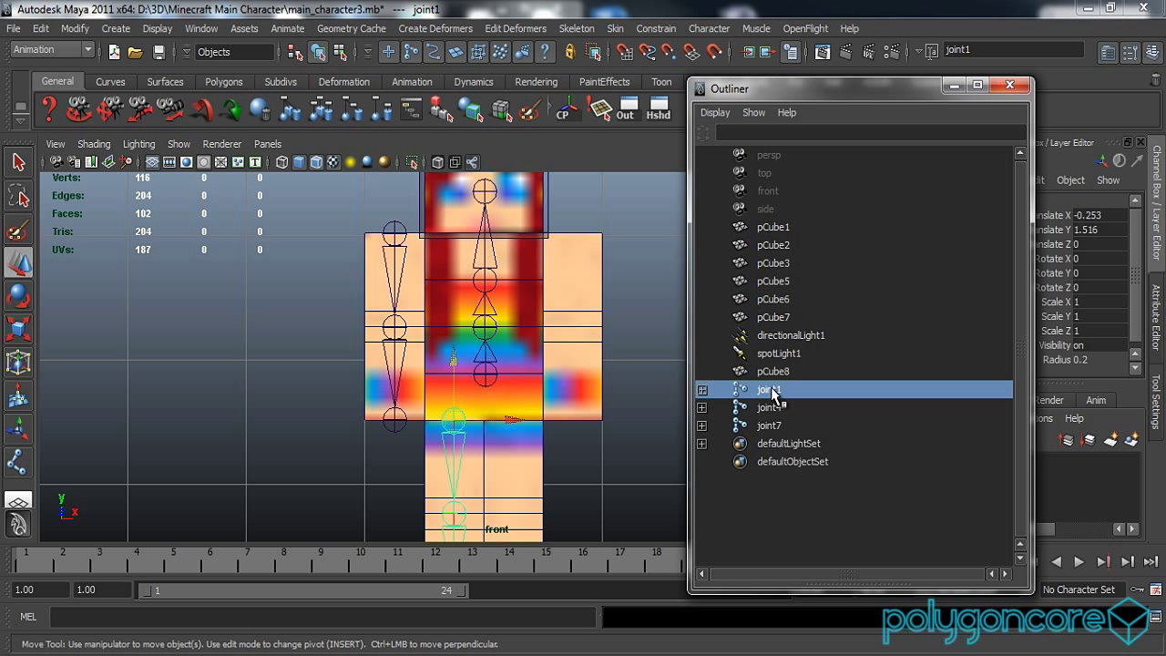
pyautogui.click(770, 428)
pyautogui.click(772, 391)
pyautogui.moveTo(770, 394); pyautogui.dragTo(773, 432, button='middle')
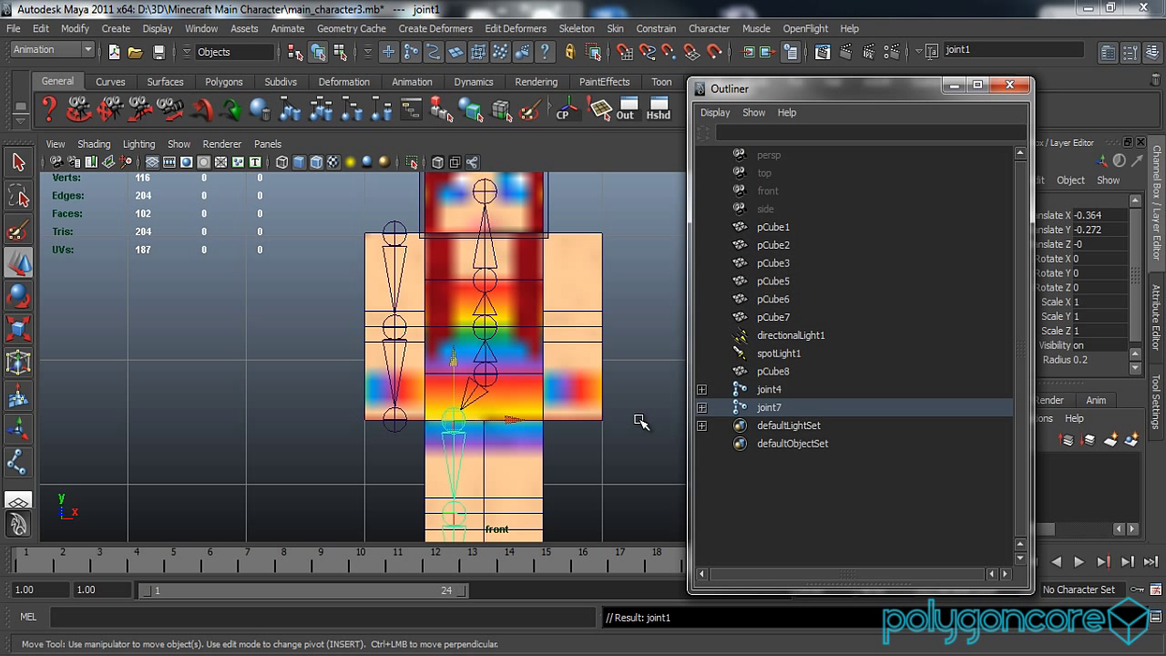
# Step: Expand the joint7 hierarchy, parent the arm chain joint4 under the upper spine joint joint9, and minimize the Outliner
pyautogui.click(485, 287)
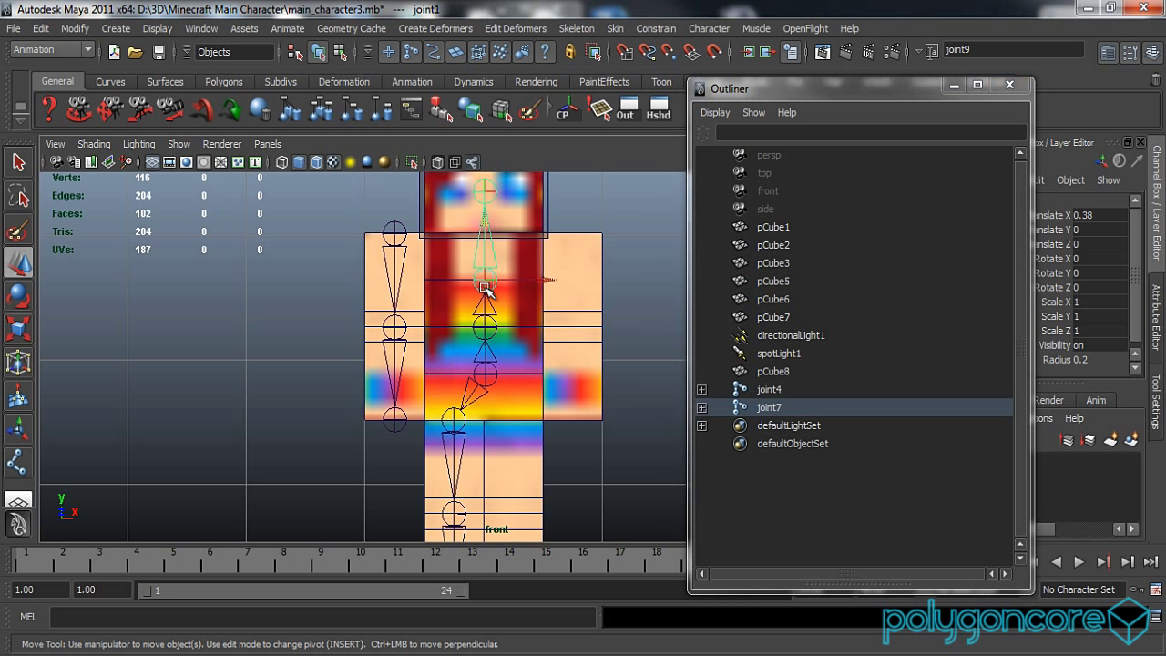
pyautogui.click(701, 407)
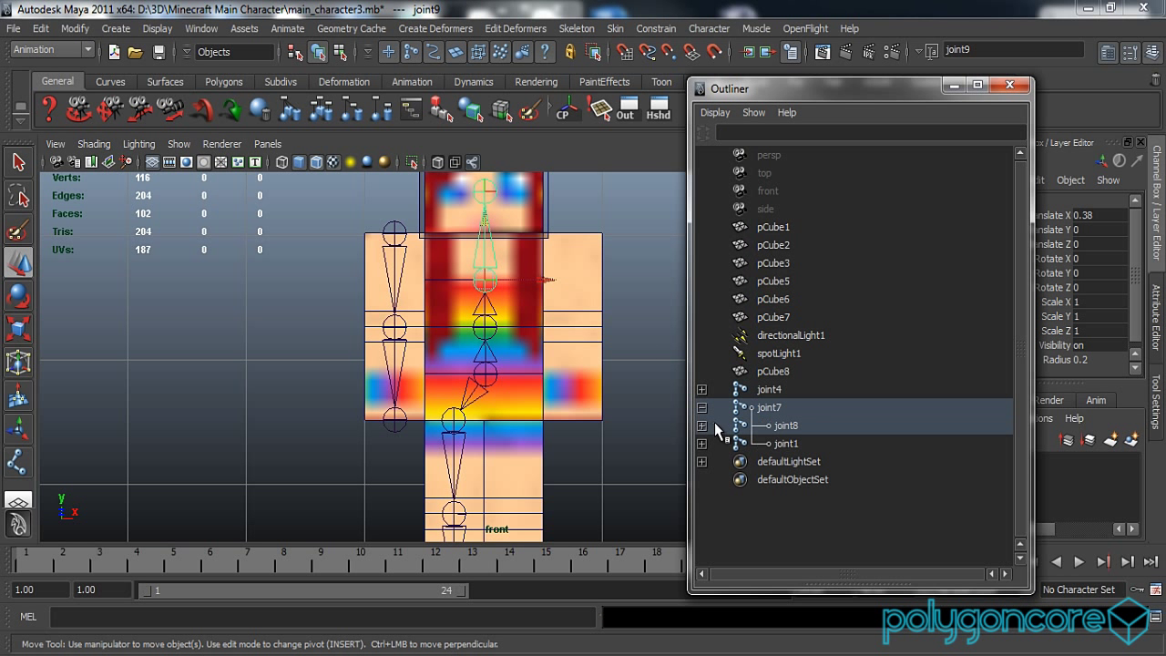
pyautogui.click(701, 425)
pyautogui.click(702, 444)
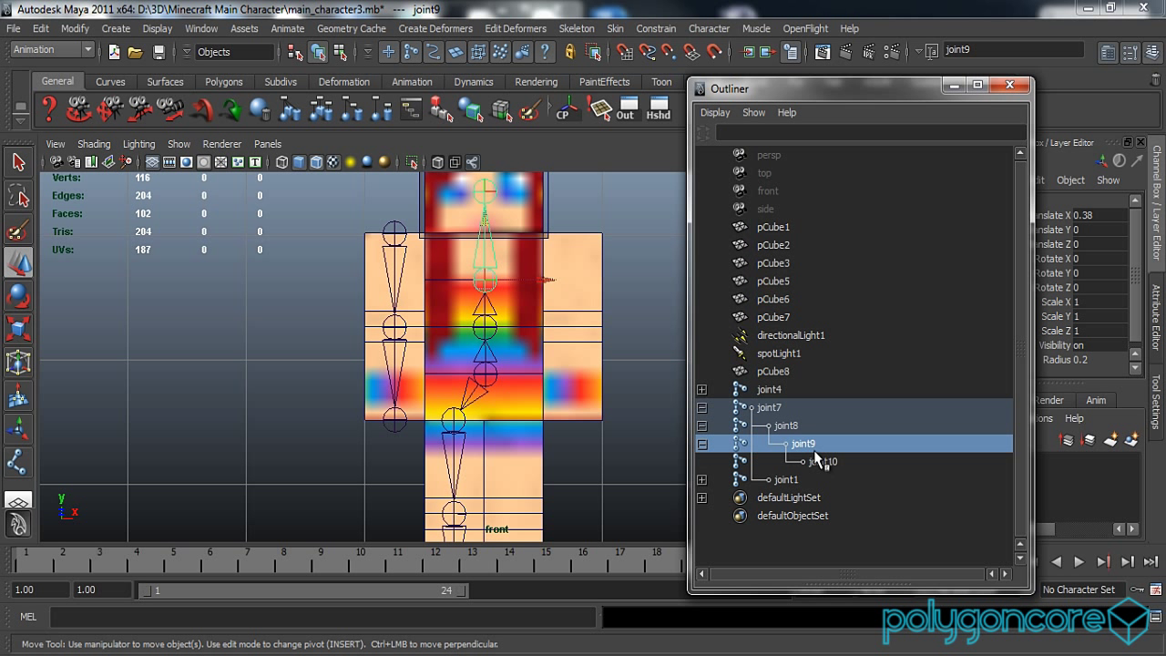
pyautogui.click(770, 392)
pyautogui.moveTo(770, 392); pyautogui.dragTo(803, 440, button='middle')
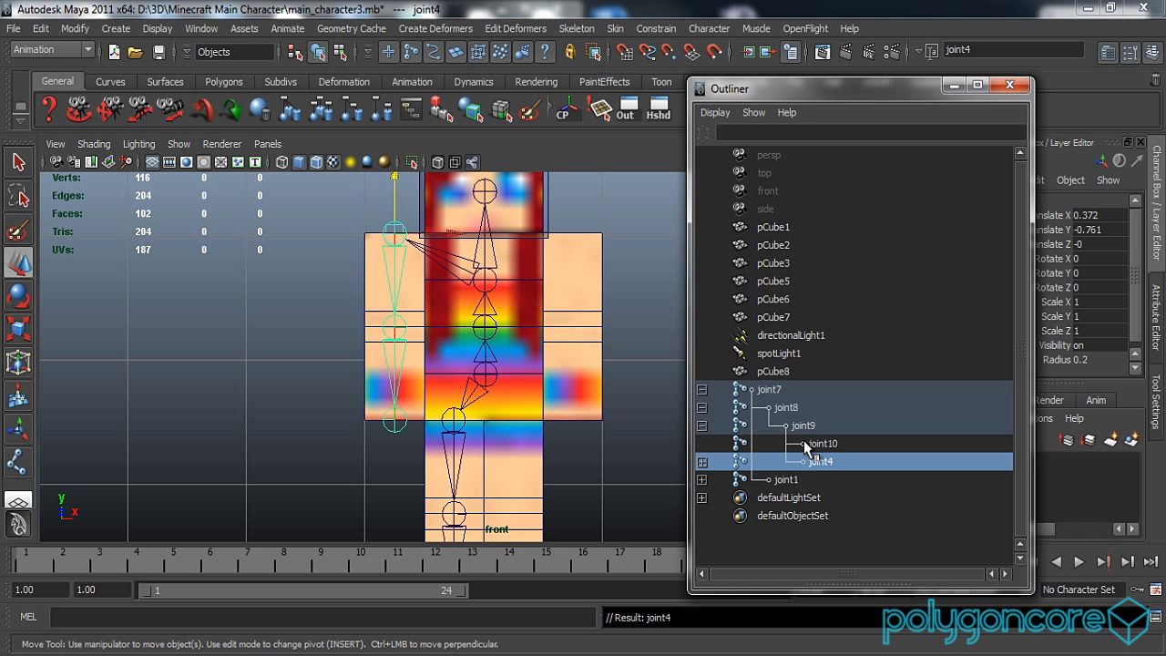
pyautogui.keyDown('alt'); pyautogui.moveTo(562, 385); pyautogui.dragTo(562, 421, button='middle'); pyautogui.keyUp('alt')
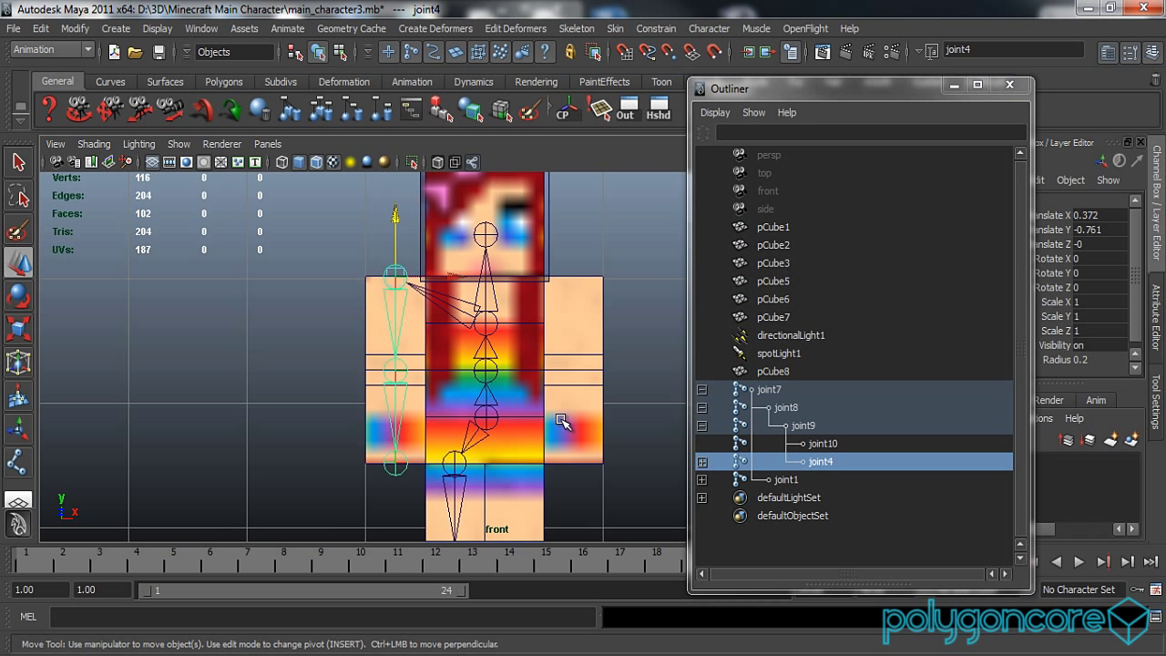
pyautogui.scroll(1, 562, 421)
pyautogui.click(954, 85)
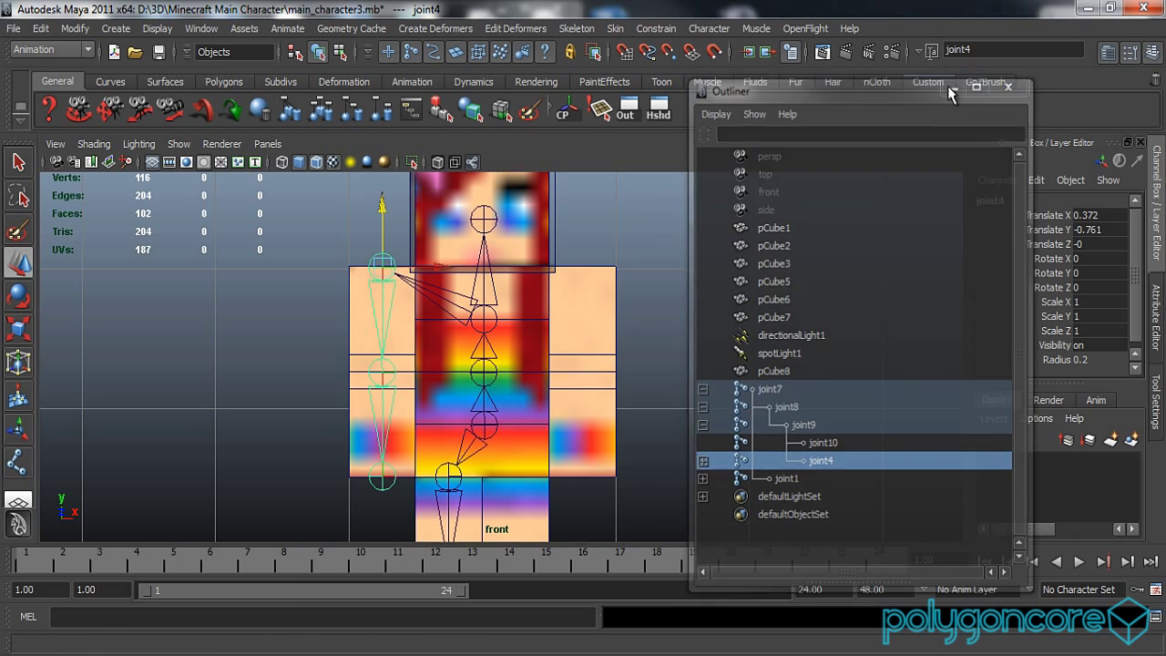
# Step: Select the root spine joint, nudge it very slightly sideways along X, and clear the selection
pyautogui.scroll(3, 511, 424)
pyautogui.click(511, 423)
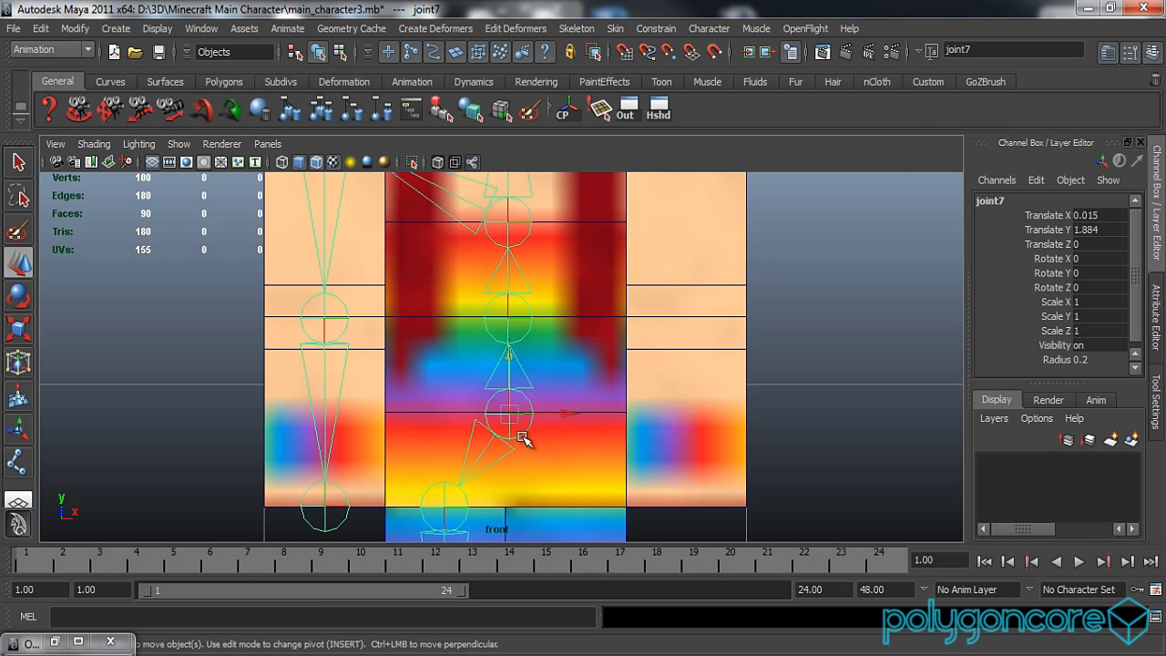
pyautogui.scroll(1, 528, 437)
pyautogui.moveTo(563, 423); pyautogui.dragTo(561, 423)
pyautogui.click(794, 396)
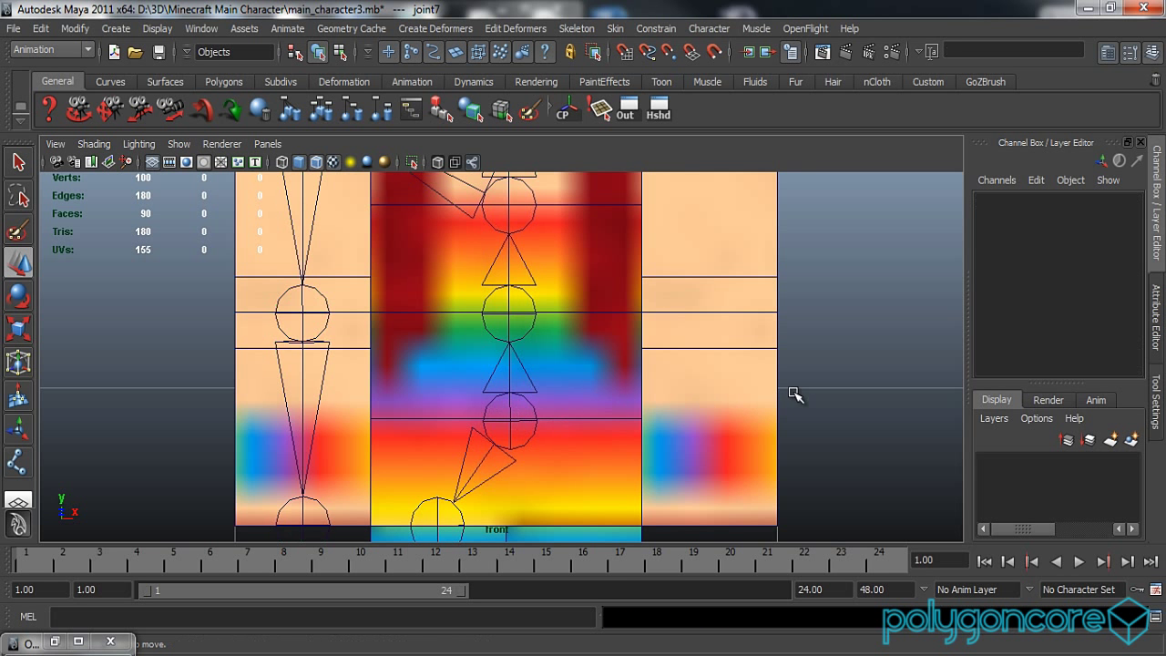
pyautogui.scroll(-4, 604, 413)
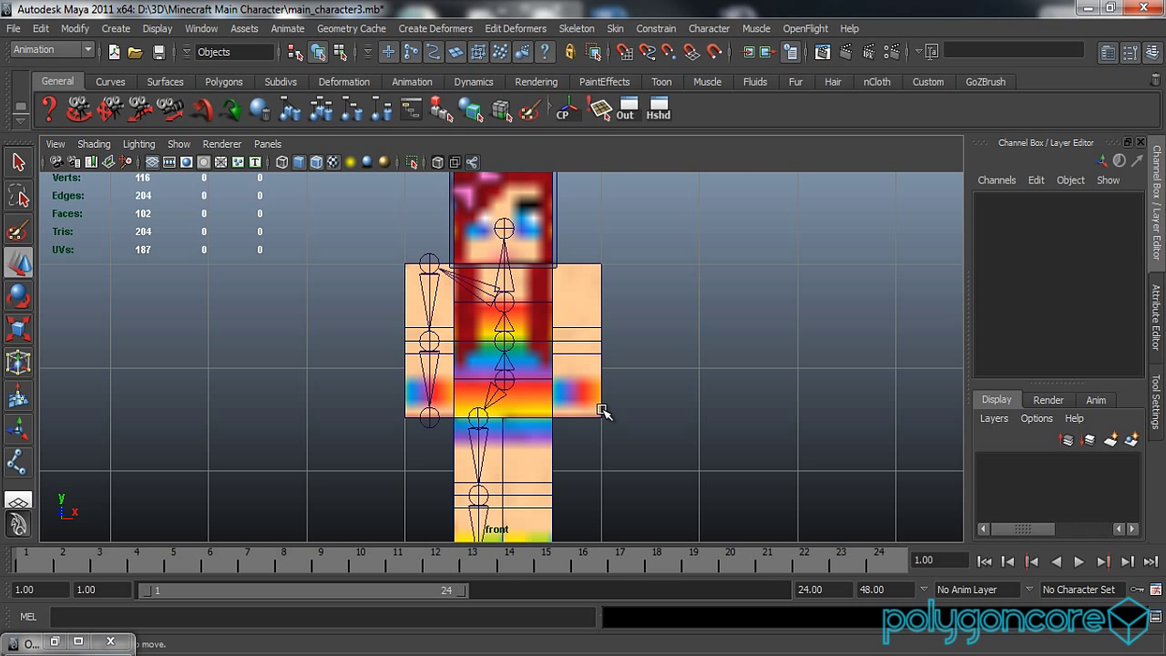
# Step: Move the head joint toward the back of the head in the side view, to Translate Z 0.152
pyautogui.scroll(2, 604, 413)
pyautogui.press('space')
pyautogui.moveTo(604, 412); pyautogui.dragTo(544, 405)
pyautogui.scroll(2, 544, 404)
pyautogui.keyDown('alt'); pyautogui.moveTo(544, 403); pyautogui.dragTo(537, 483, button='middle'); pyautogui.keyUp('alt')
pyautogui.scroll(2, 537, 410)
pyautogui.click(505, 268)
pyautogui.keyDown('alt'); pyautogui.moveTo(615, 388); pyautogui.dragTo(714, 397); pyautogui.keyUp('alt')
pyautogui.press('space')
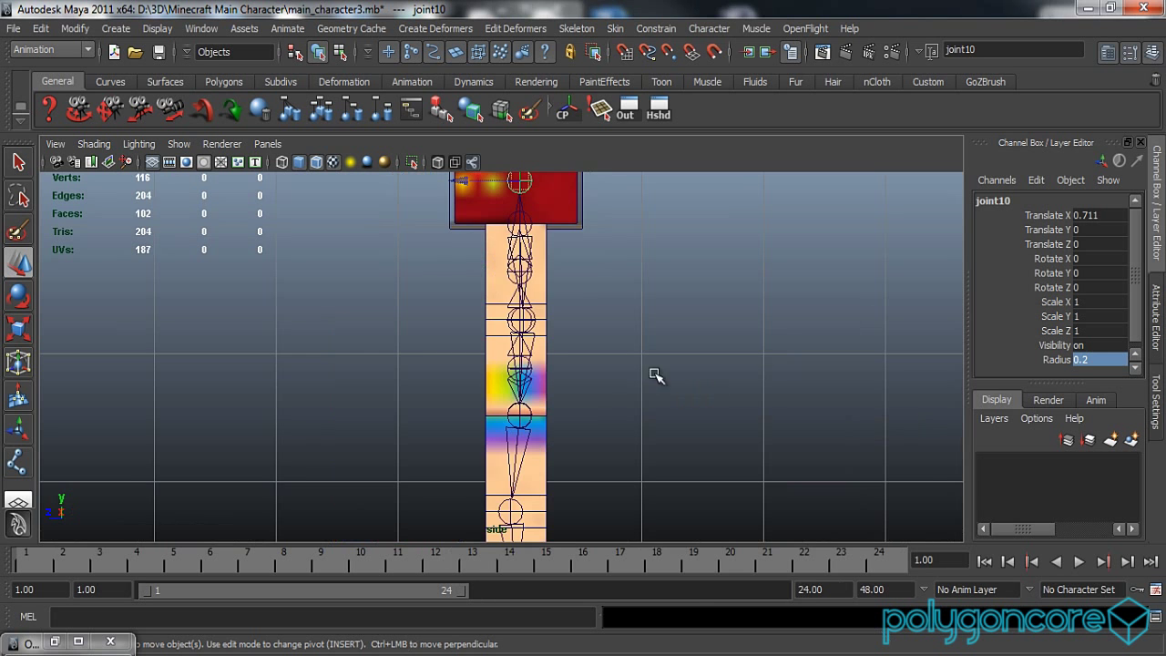
pyautogui.scroll(5, 510, 292)
pyautogui.moveTo(477, 354); pyautogui.dragTo(515, 356)
# Step: Extend the skeleton with a new joint from the head joint toward the upper front of the head in the side view
pyautogui.click(577, 28)
pyautogui.click(597, 48)
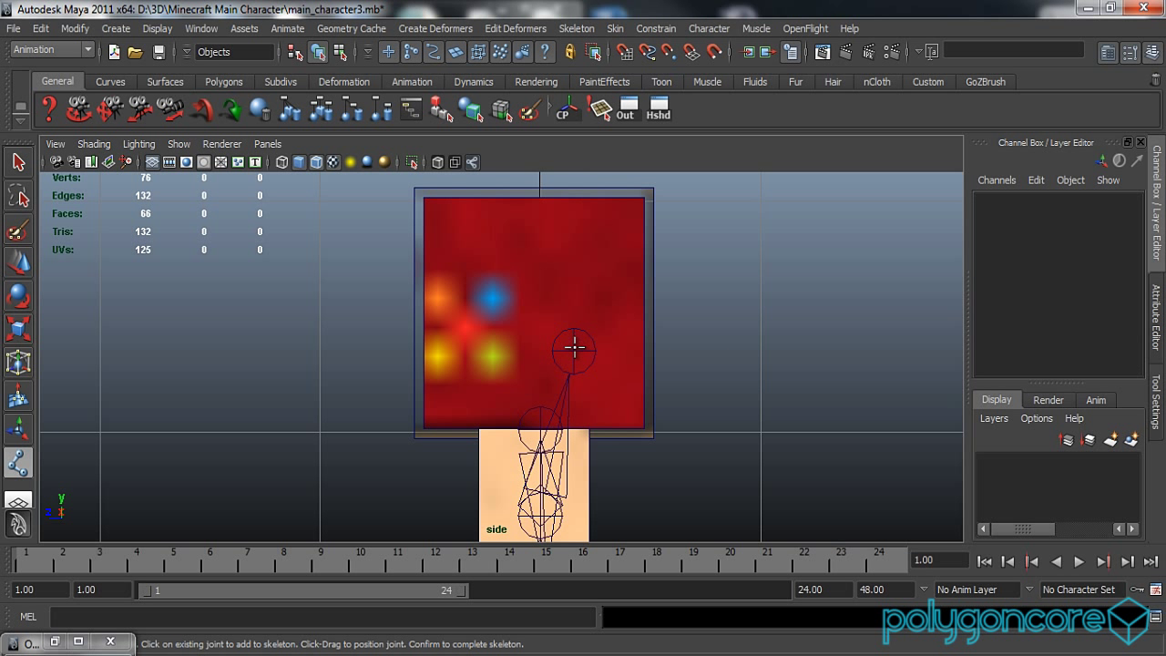
pyautogui.moveTo(573, 348); pyautogui.dragTo(483, 272)
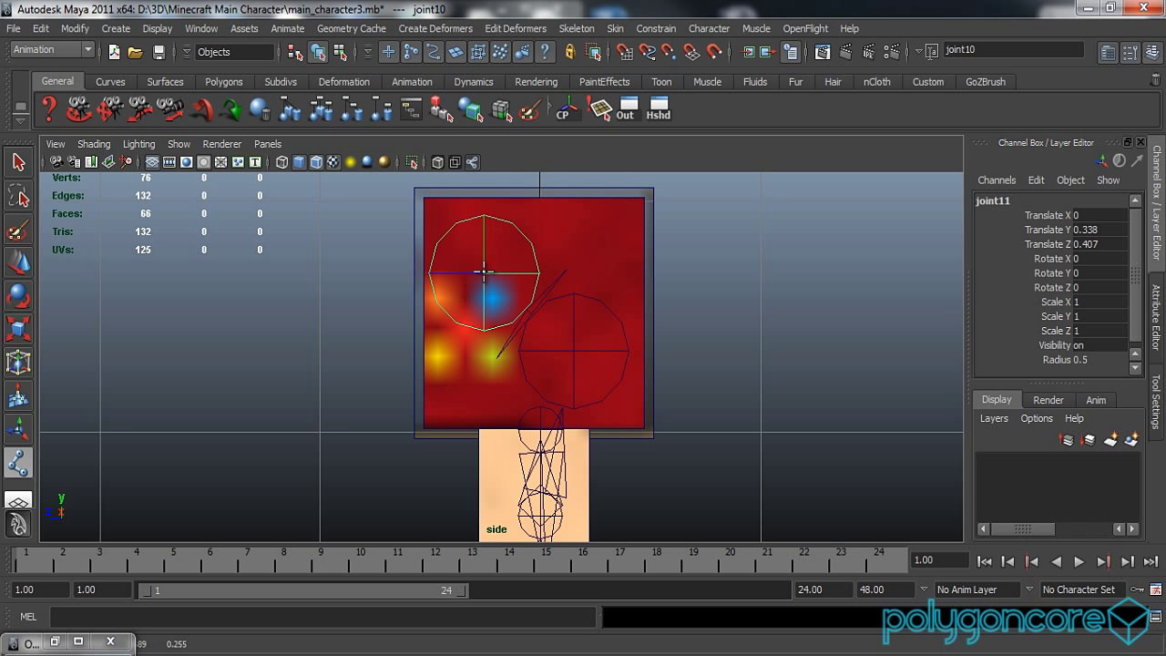
# Step: Set the radius of both the head joint joint10 and the new head-end joint joint11 to 0.2
pyautogui.press('w')
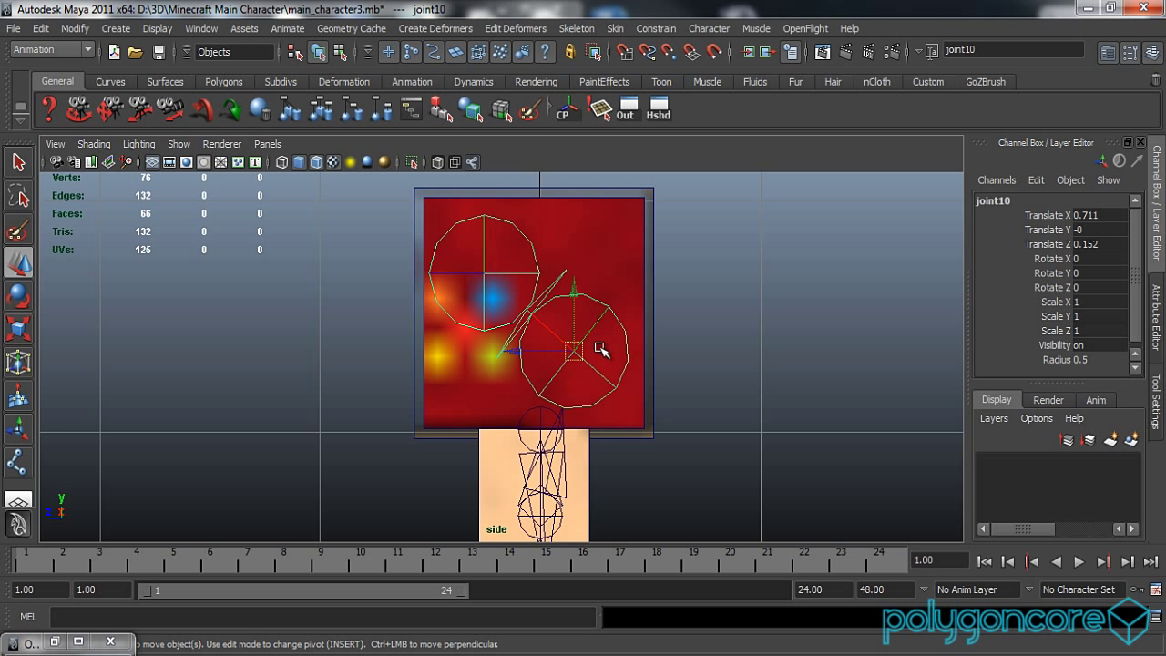
pyautogui.click(1096, 361)
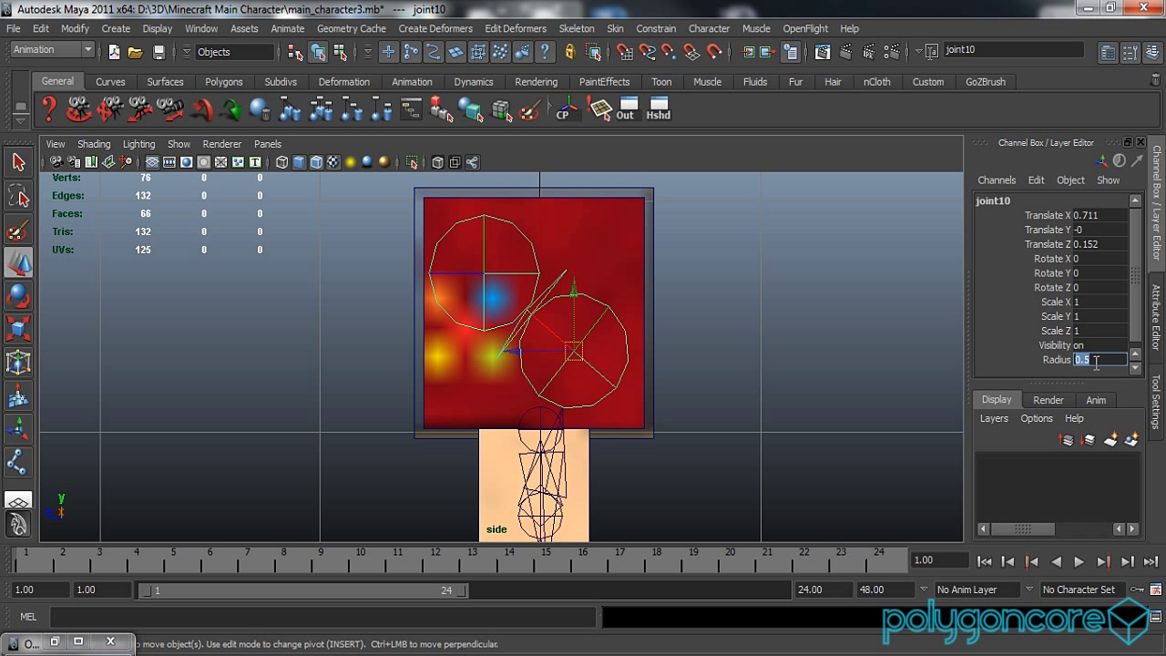
pyautogui.press('Return')
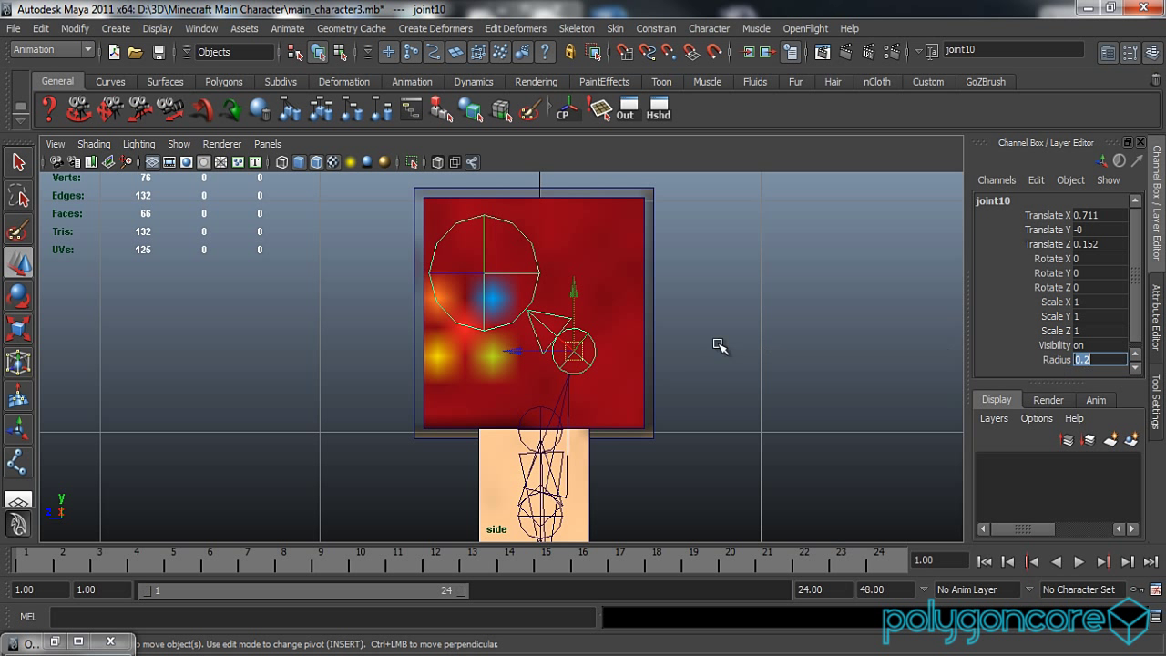
pyautogui.click(547, 270)
pyautogui.click(1111, 359)
pyautogui.write('0.2')
pyautogui.press('Return')
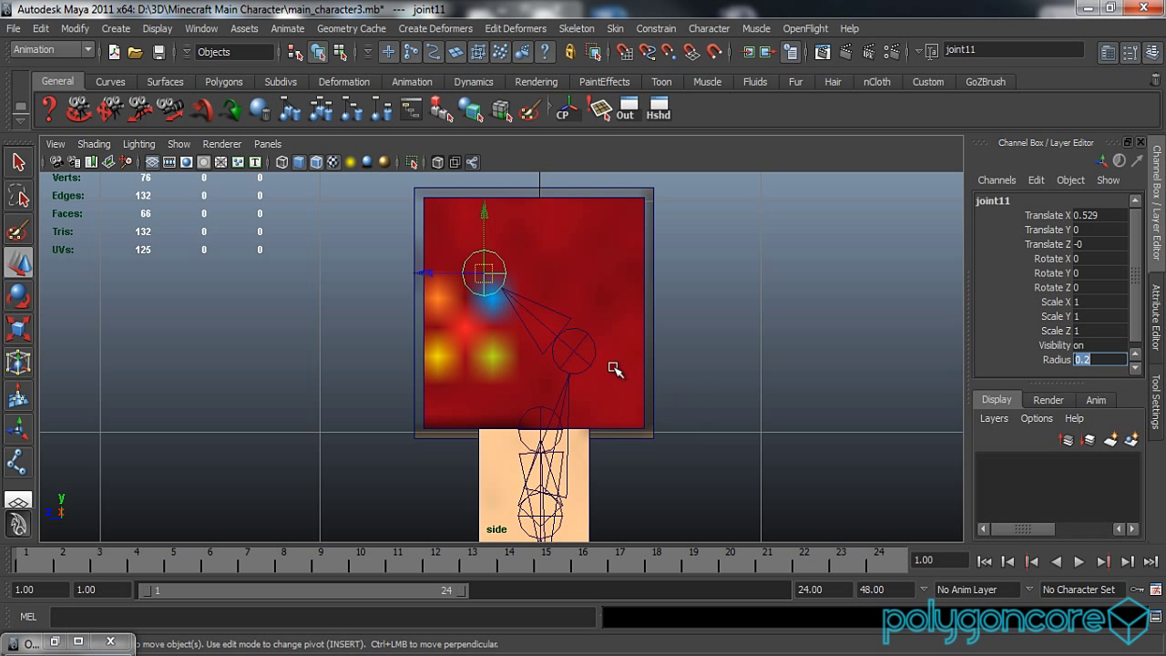
# Step: Nudge the head joint slightly backward and move the head-end joint forward and up to Translate X 0.607, Y 0.021, clearing the selection
pyautogui.click(575, 351)
pyautogui.moveTo(515, 353); pyautogui.dragTo(528, 353)
pyautogui.click(501, 271)
pyautogui.moveTo(444, 275); pyautogui.dragTo(434, 265)
pyautogui.moveTo(487, 218); pyautogui.dragTo(489, 204)
pyautogui.press('space')
pyautogui.moveTo(498, 258); pyautogui.dragTo(437, 279)
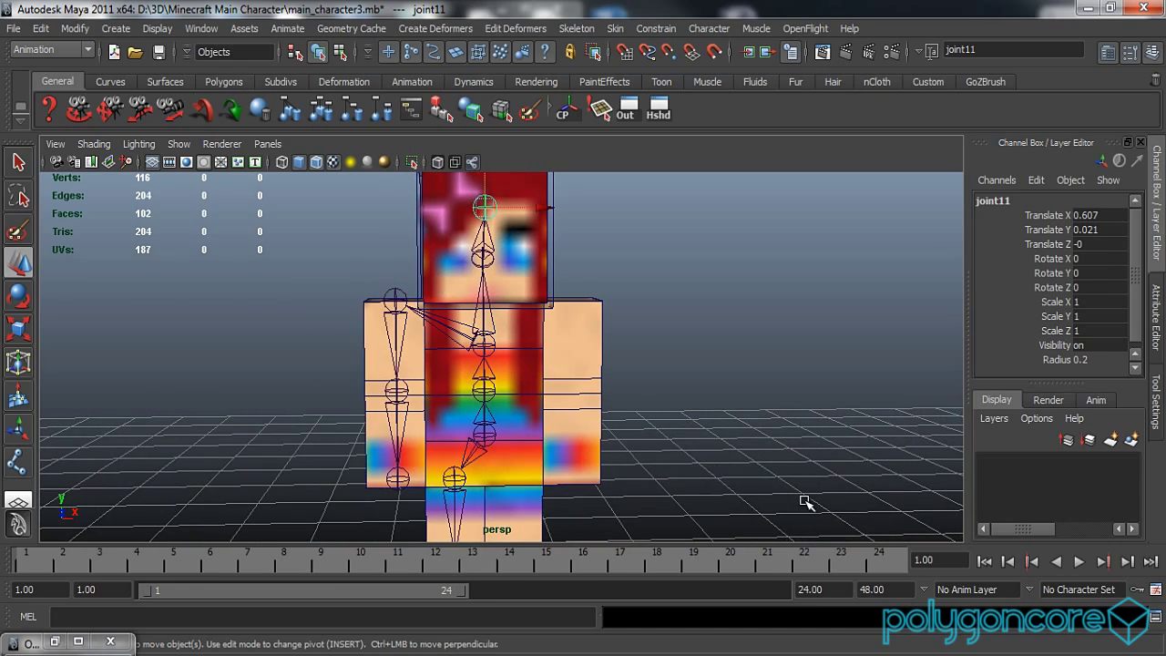
pyautogui.keyDown('alt'); pyautogui.moveTo(606, 450); pyautogui.dragTo(547, 407); pyautogui.keyUp('alt')
pyautogui.click(619, 416)
# Step: Mirror the leg chain joint1 across the body to create the opposite leg's joints
pyautogui.scroll(2, 543, 365)
pyautogui.press('space')
pyautogui.keyDown('alt'); pyautogui.moveTo(628, 365); pyautogui.dragTo(625, 443, button='middle'); pyautogui.keyUp('alt')
pyautogui.scroll(-2, 615, 445)
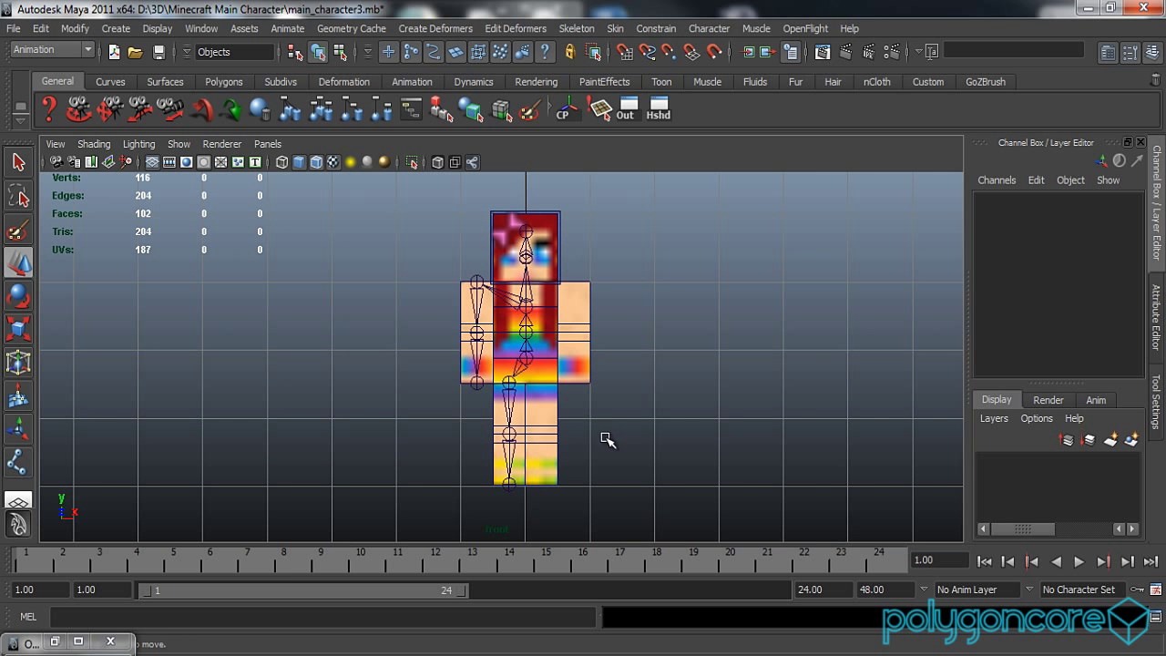
pyautogui.click(625, 30)
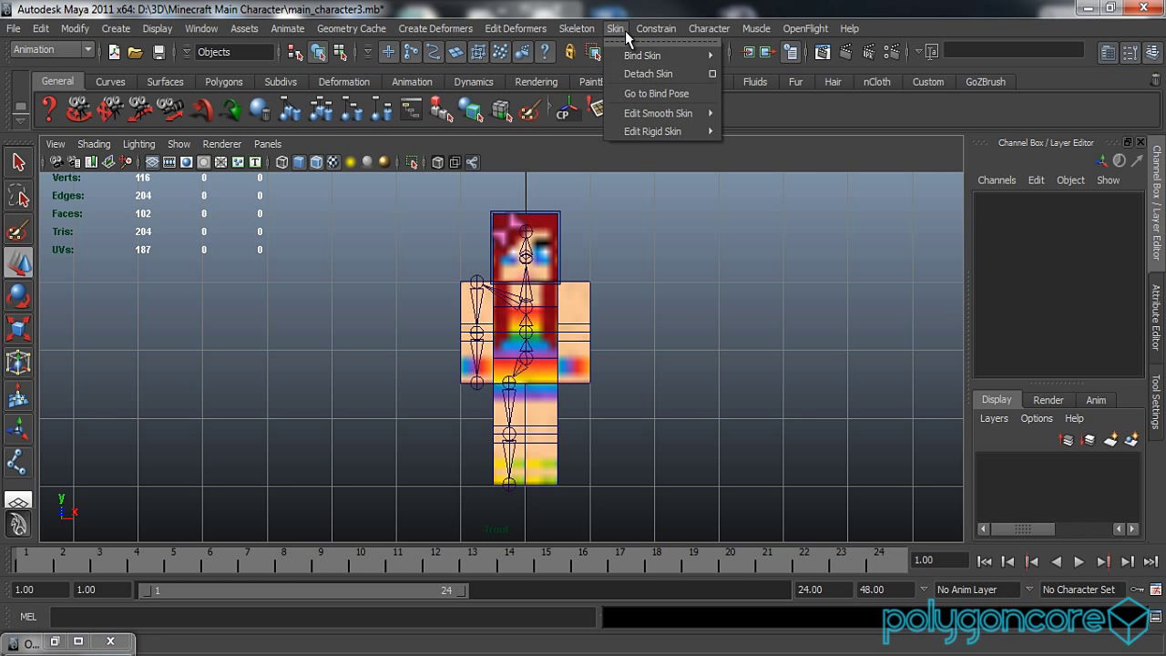
pyautogui.moveTo(647, 32)
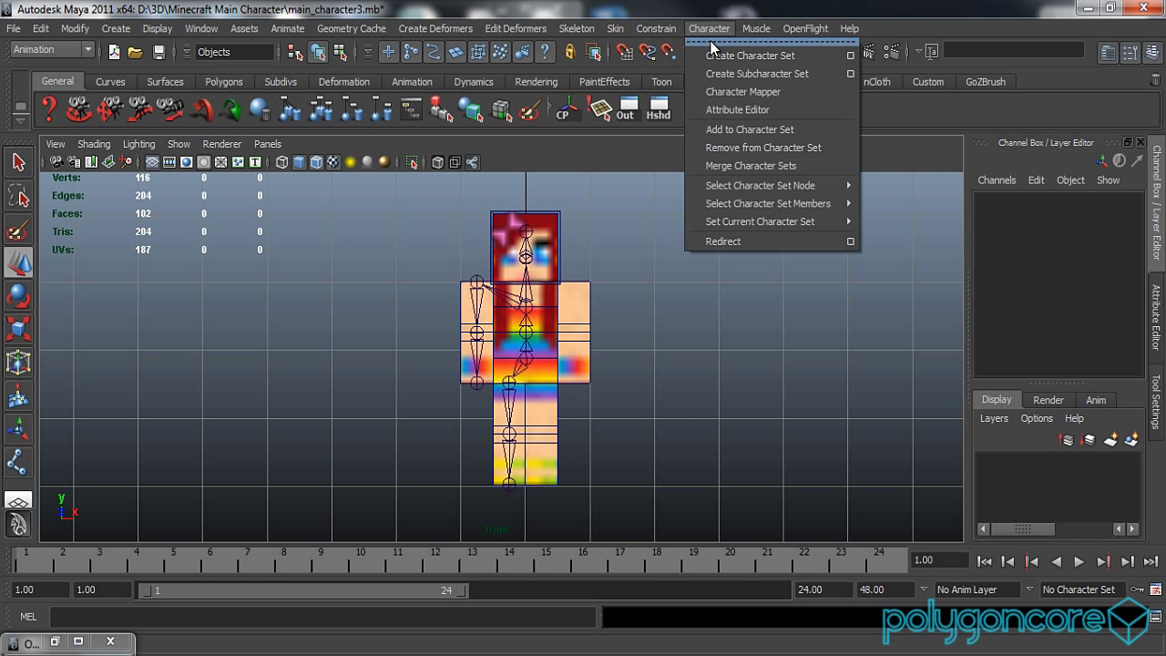
pyautogui.moveTo(589, 34)
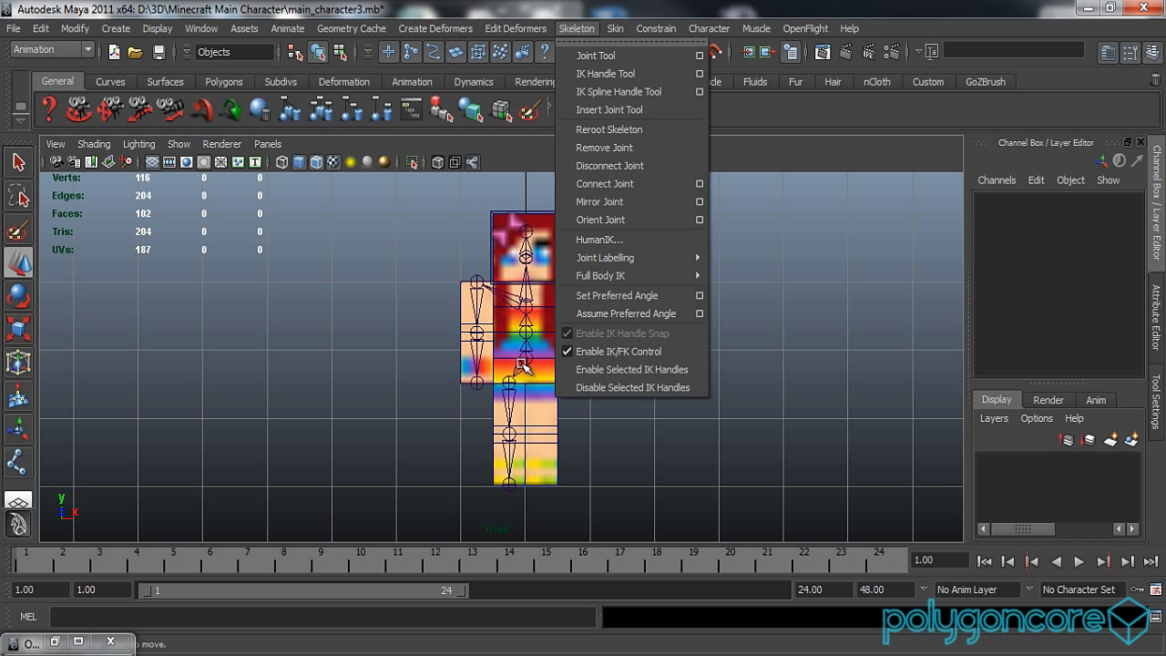
pyautogui.click(525, 362)
pyautogui.click(524, 361)
pyautogui.click(509, 383)
pyautogui.click(576, 29)
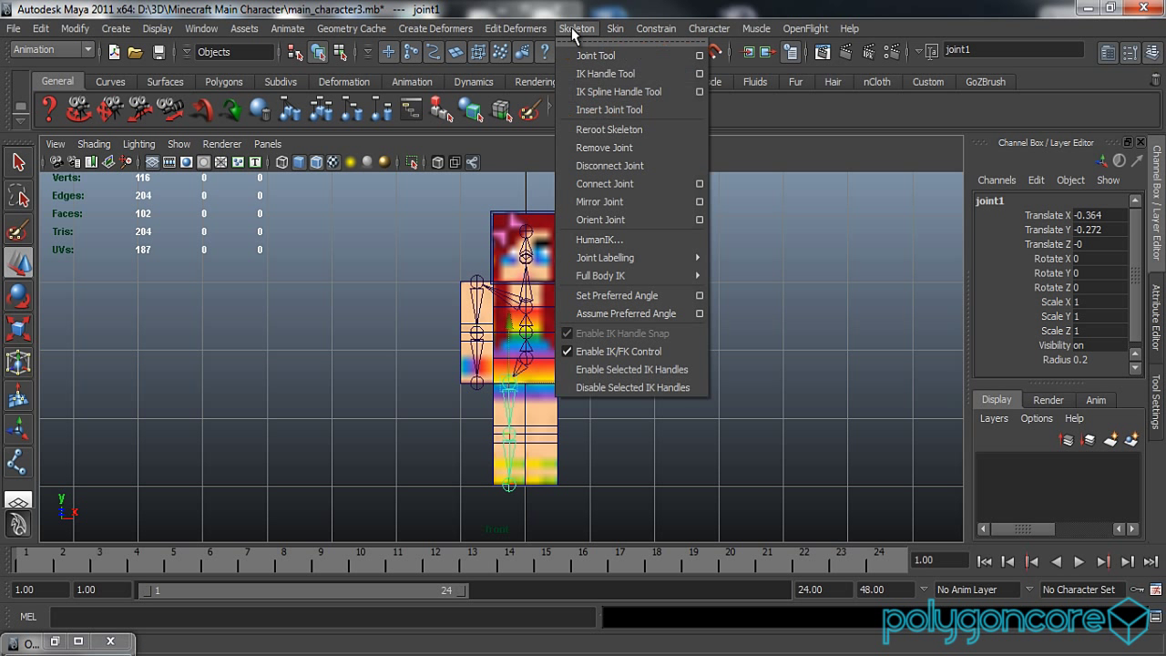
pyautogui.click(625, 205)
# Step: Mirror the arm chain joint4 to the other arm, clear the selection and return to the perspective view
pyautogui.scroll(5, 654, 333)
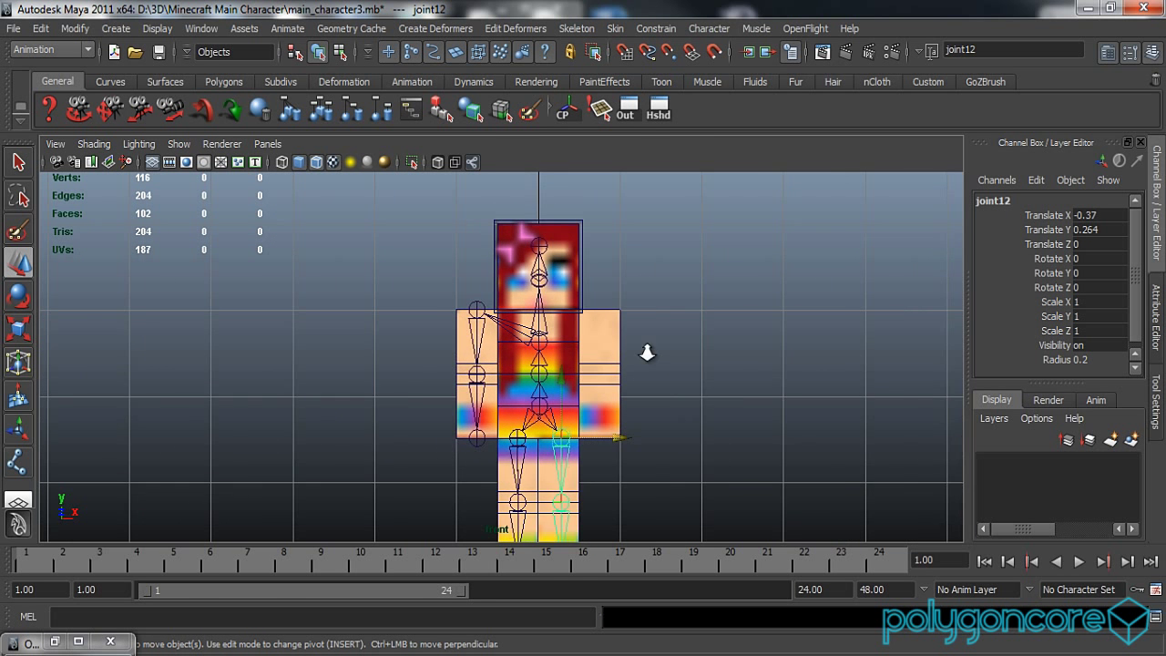
pyautogui.click(464, 283)
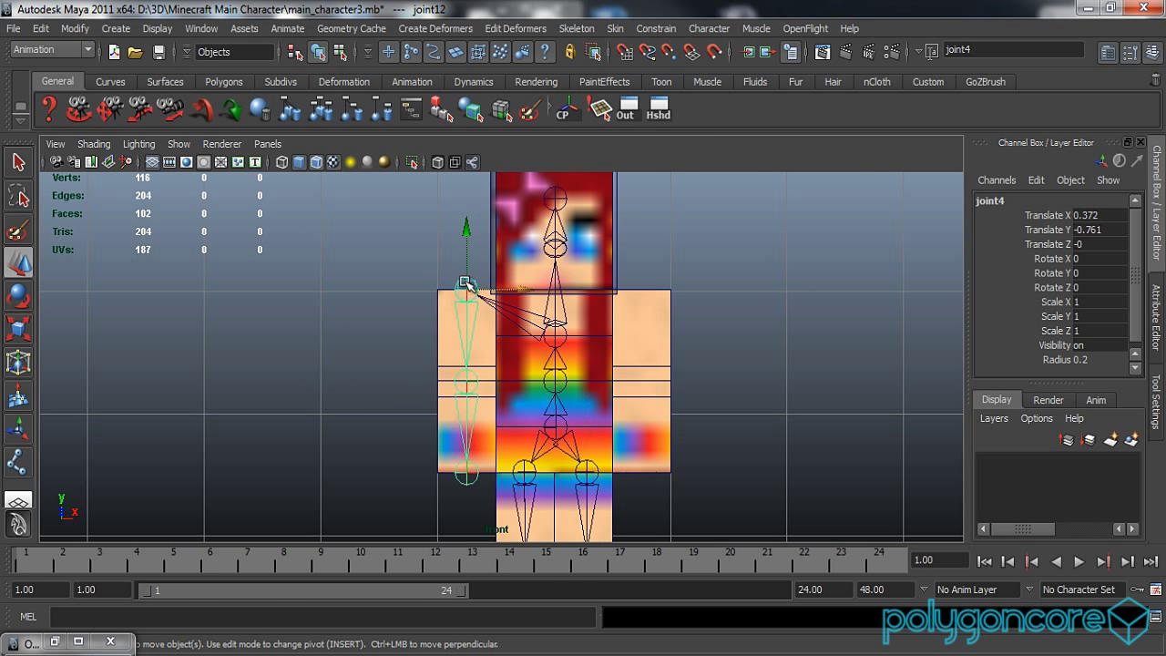
pyautogui.click(580, 28)
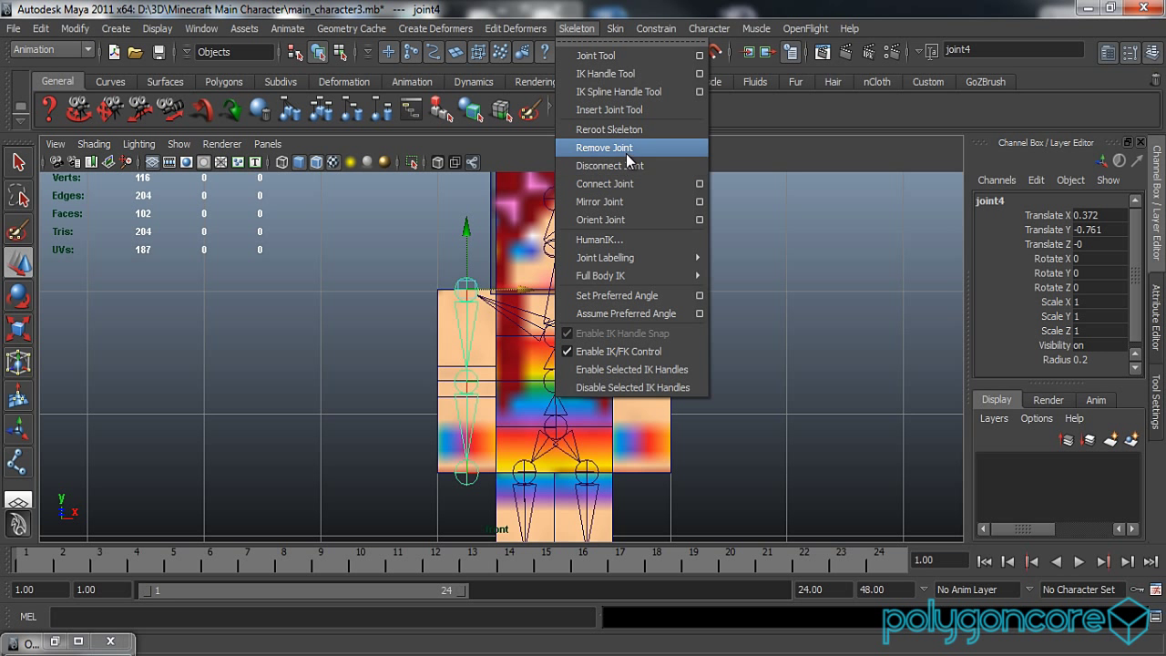
pyautogui.click(627, 201)
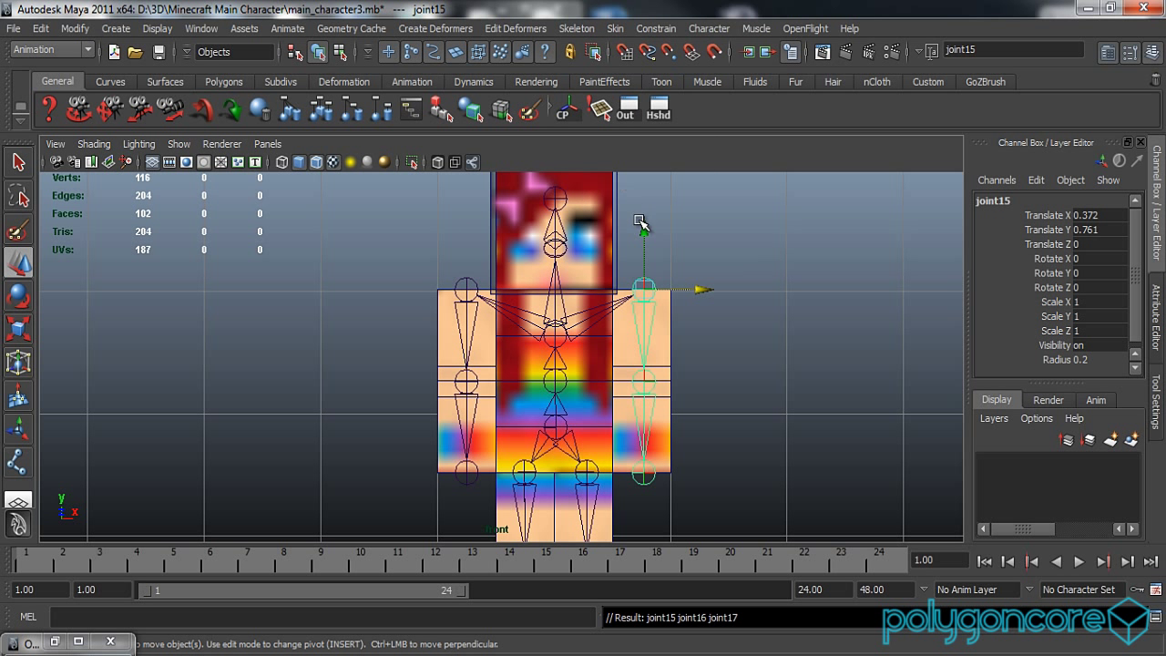
pyautogui.click(717, 280)
pyautogui.press('a')
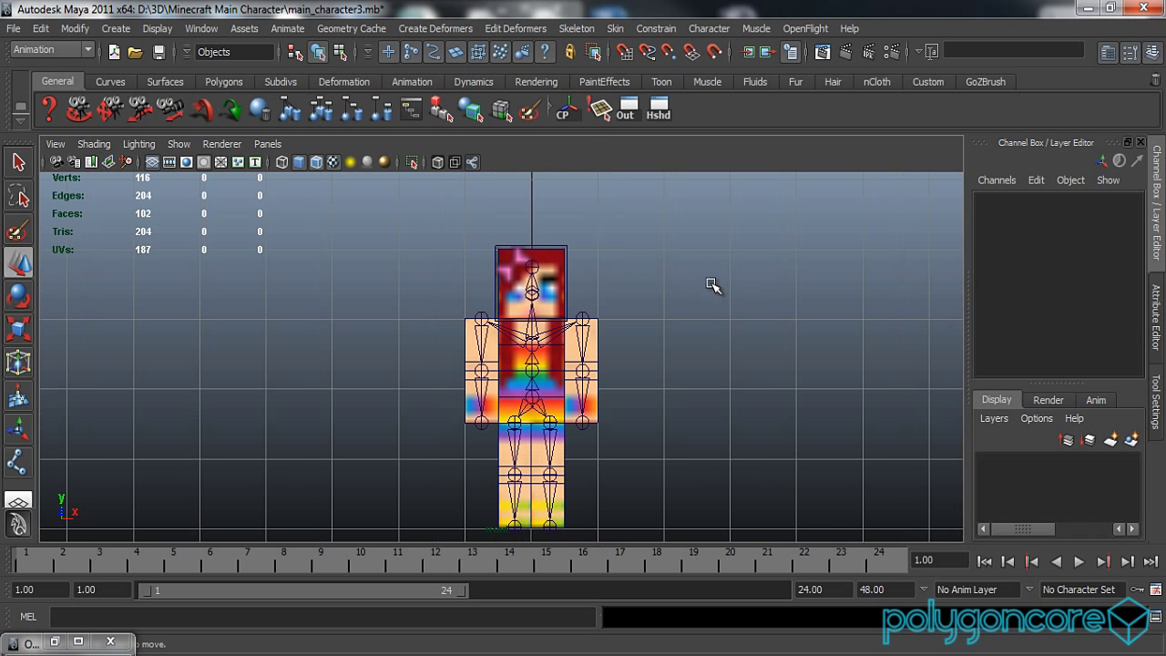
pyautogui.press('space')
pyautogui.moveTo(654, 306)
pyautogui.mouseDown()
pyautogui.moveTo(654, 271)
pyautogui.moveTo(619, 306)
pyautogui.moveTo(711, 312)
pyautogui.moveTo(648, 315)
pyautogui.mouseUp()
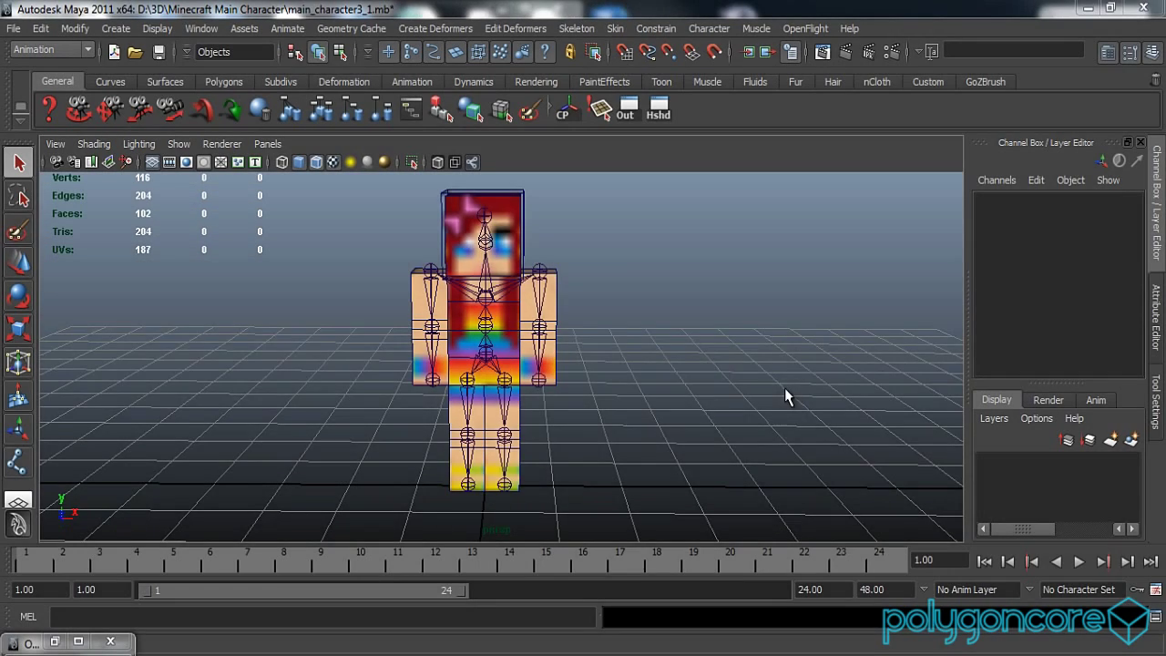
# Step: Combine the head cube and its outer shell pCube8 into a single polygon mesh
pyautogui.keyDown('alt'); pyautogui.moveTo(625, 409); pyautogui.dragTo(630, 415); pyautogui.keyUp('alt')
pyautogui.click(561, 293)
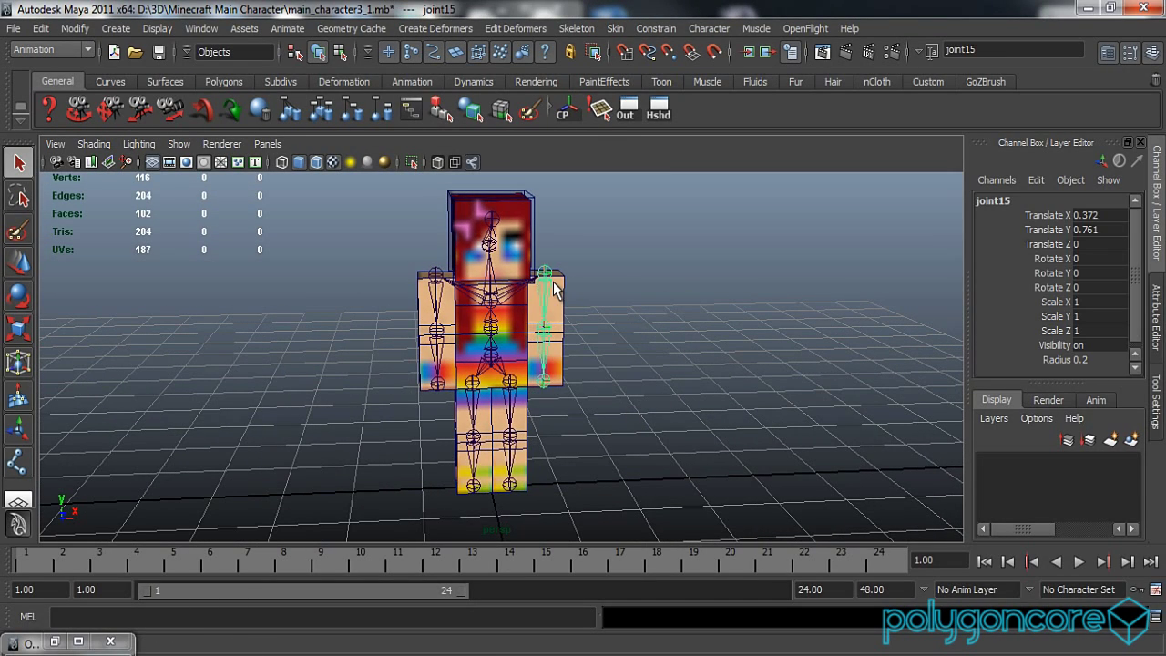
pyautogui.press('w')
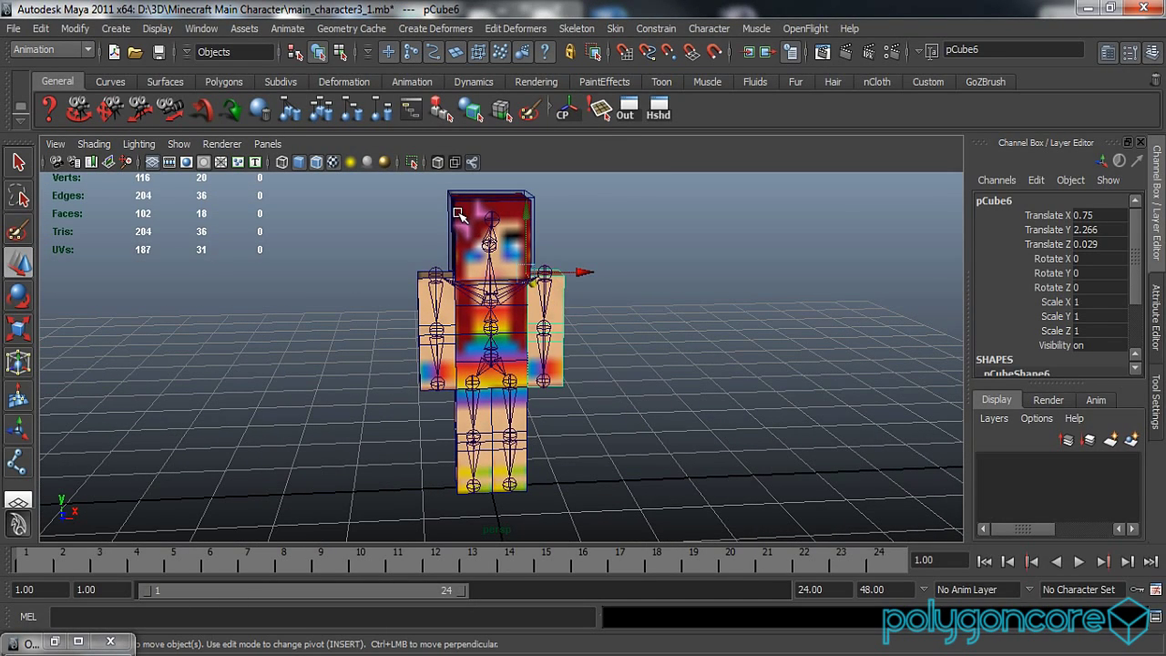
pyautogui.click(459, 213)
pyautogui.keyDown('alt'); pyautogui.moveTo(469, 292); pyautogui.dragTo(543, 322); pyautogui.keyUp('alt')
pyautogui.keyDown('alt'); pyautogui.moveTo(545, 290); pyautogui.dragTo(549, 418, button='right'); pyautogui.keyUp('alt')
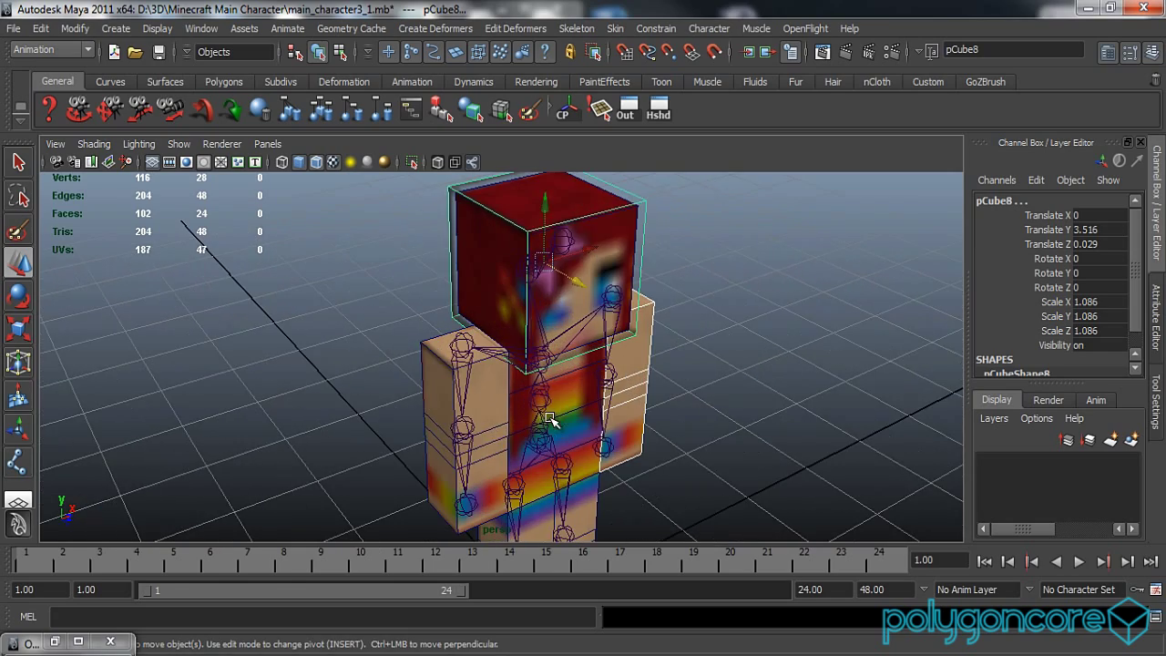
pyautogui.keyDown('alt'); pyautogui.moveTo(585, 352); pyautogui.dragTo(596, 335, button='right'); pyautogui.keyUp('alt')
pyautogui.keyDown('alt'); pyautogui.moveTo(597, 335); pyautogui.dragTo(593, 411, button='middle'); pyautogui.keyUp('alt')
pyautogui.keyDown('alt'); pyautogui.moveTo(593, 410); pyautogui.dragTo(476, 296); pyautogui.keyUp('alt')
pyautogui.keyDown('alt'); pyautogui.moveTo(490, 343); pyautogui.dragTo(447, 331); pyautogui.keyUp('alt')
pyautogui.click(77, 51)
pyautogui.click(62, 79)
pyautogui.click(321, 29)
pyautogui.click(344, 56)
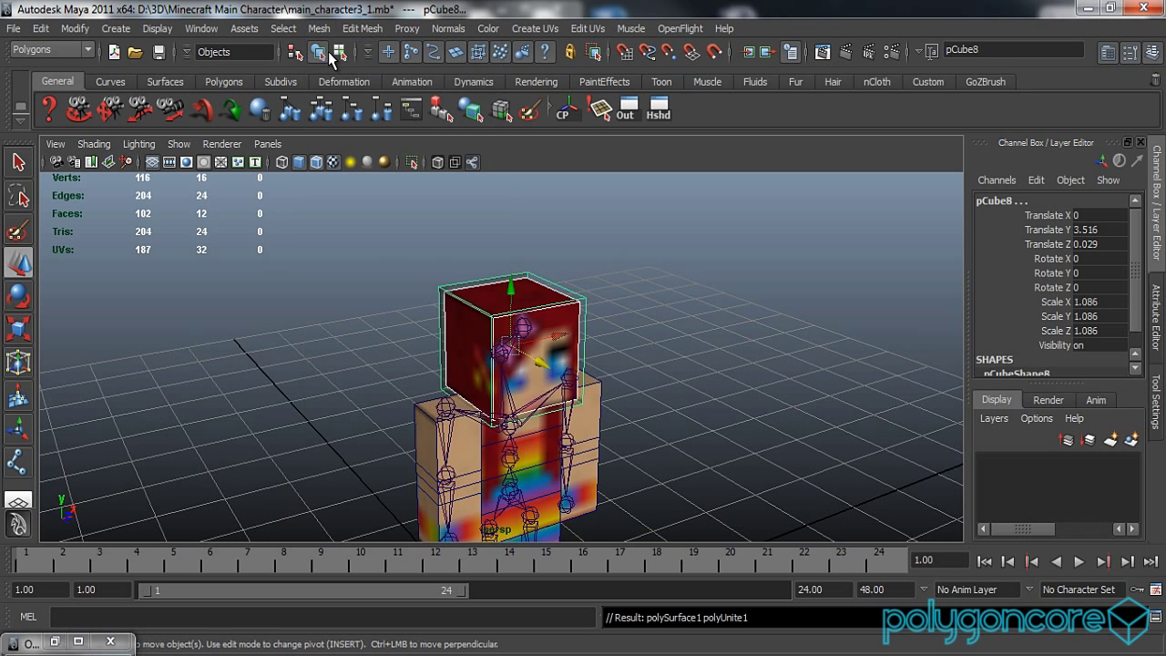
# Step: Return to the Animation menu set and assign the head, arm, torso and leg meshes to a new display layer
pyautogui.click(82, 49)
pyautogui.click(74, 65)
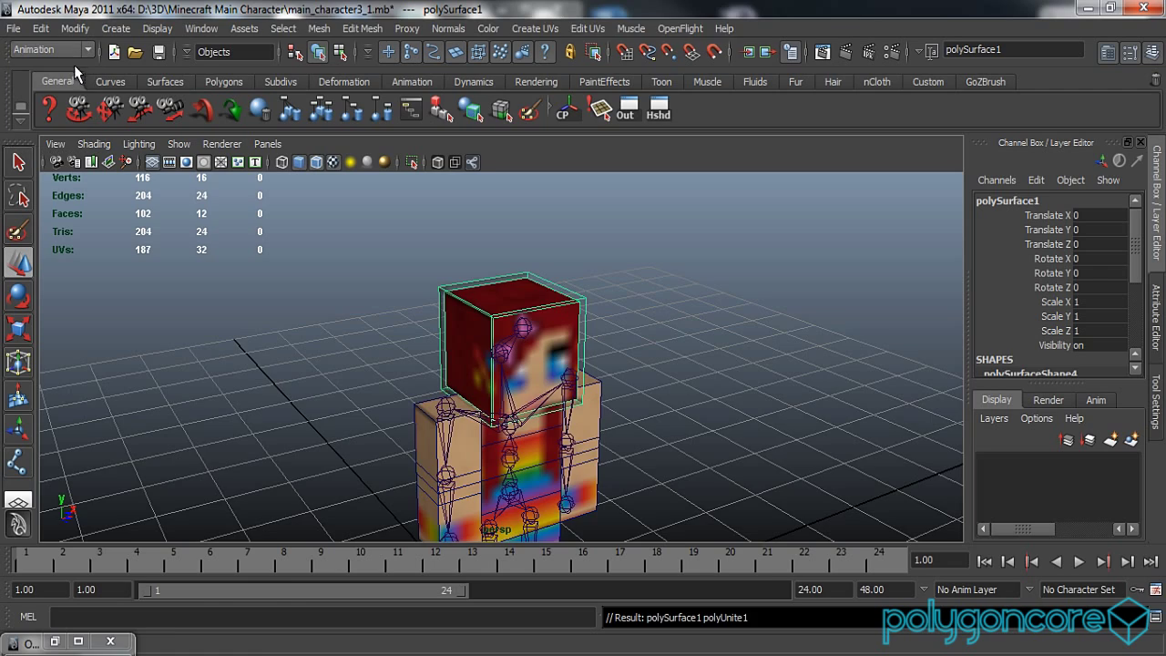
pyautogui.keyDown('alt'); pyautogui.moveTo(655, 337); pyautogui.dragTo(583, 328); pyautogui.keyUp('alt')
pyautogui.keyDown('shift'); pyautogui.click(576, 348); pyautogui.keyUp('shift')
pyautogui.keyDown('shift'); pyautogui.click(401, 384); pyautogui.keyUp('shift')
pyautogui.keyDown('alt'); pyautogui.moveTo(480, 422); pyautogui.dragTo(491, 358, button='middle'); pyautogui.keyUp('alt')
pyautogui.scroll(2, 491, 358)
pyautogui.keyDown('shift'); pyautogui.click(539, 342); pyautogui.keyUp('shift')
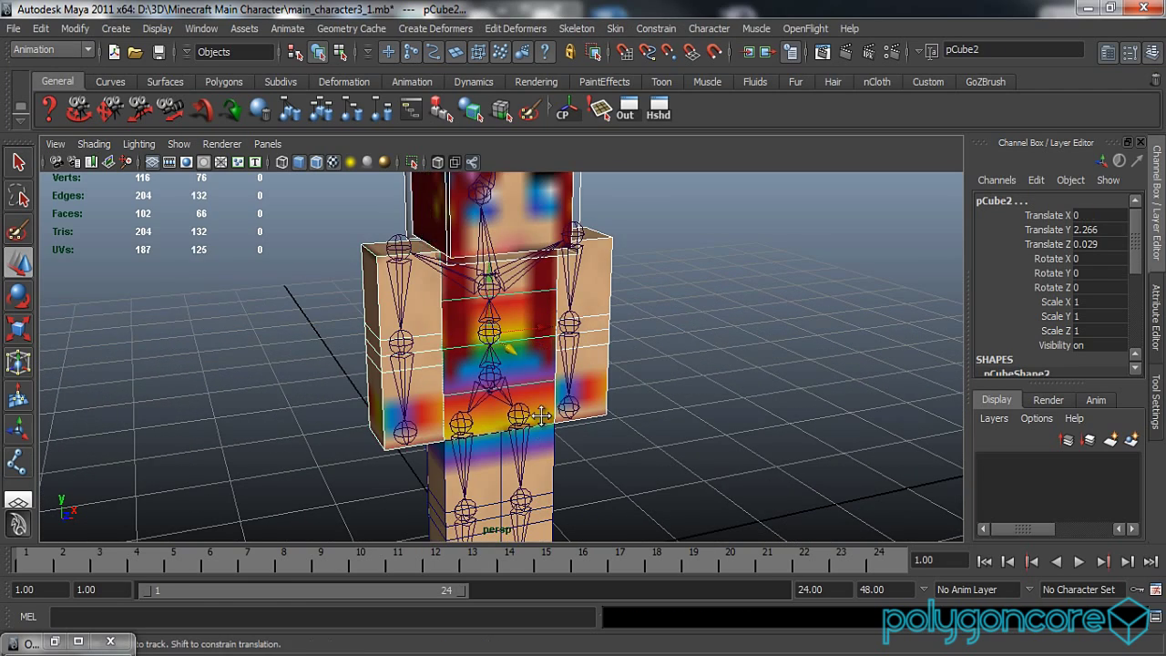
pyautogui.keyDown('alt'); pyautogui.moveTo(537, 436); pyautogui.dragTo(538, 353, button='middle'); pyautogui.keyUp('alt')
pyautogui.keyDown('shift'); pyautogui.click(536, 380); pyautogui.keyUp('shift')
pyautogui.keyDown('shift'); pyautogui.click(484, 394); pyautogui.keyUp('shift')
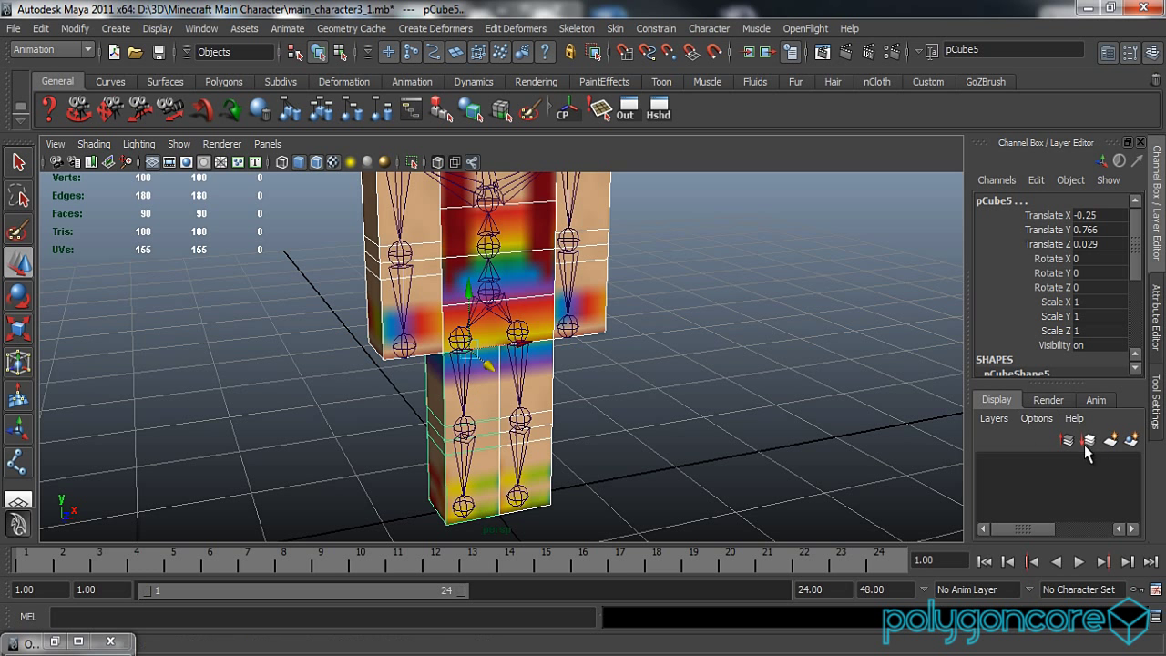
pyautogui.click(1132, 441)
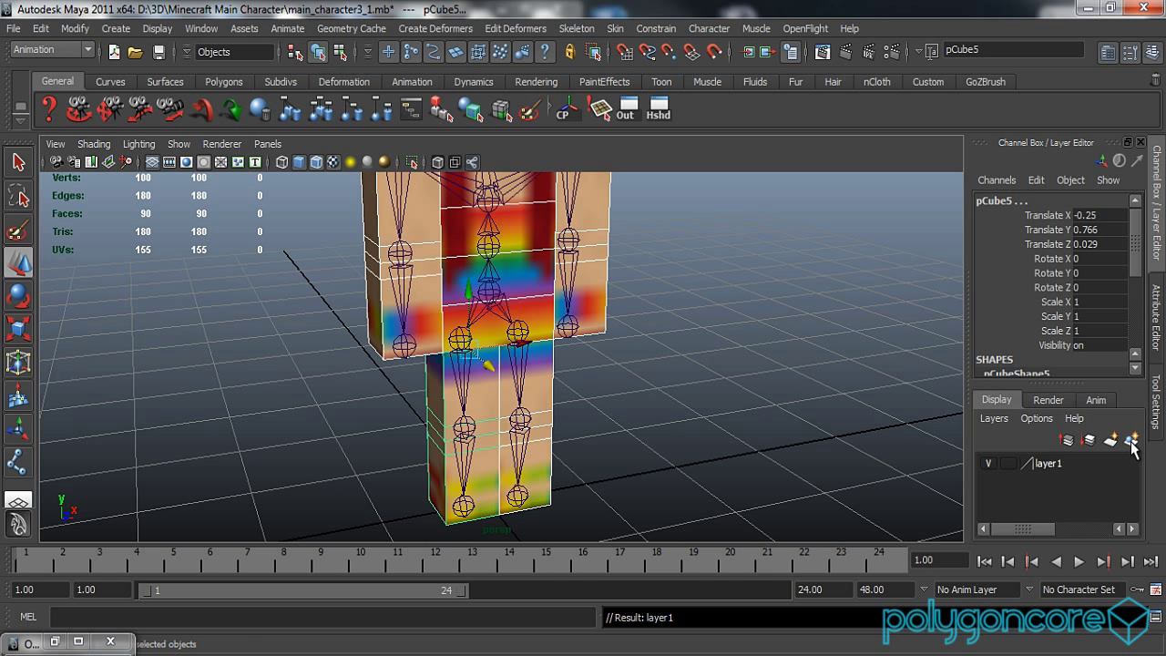
# Step: Name the new display layer mesh, give it the yellow color and save the layer settings
pyautogui.doubleClick(1052, 464)
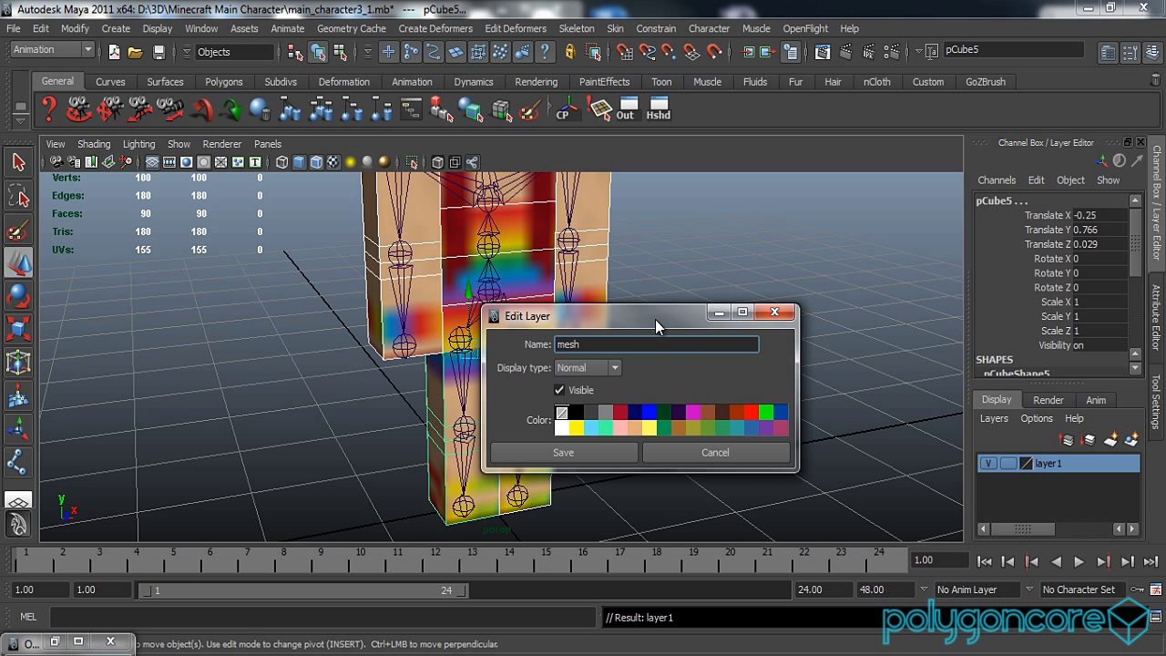
pyautogui.click(620, 413)
pyautogui.click(578, 429)
pyautogui.click(590, 452)
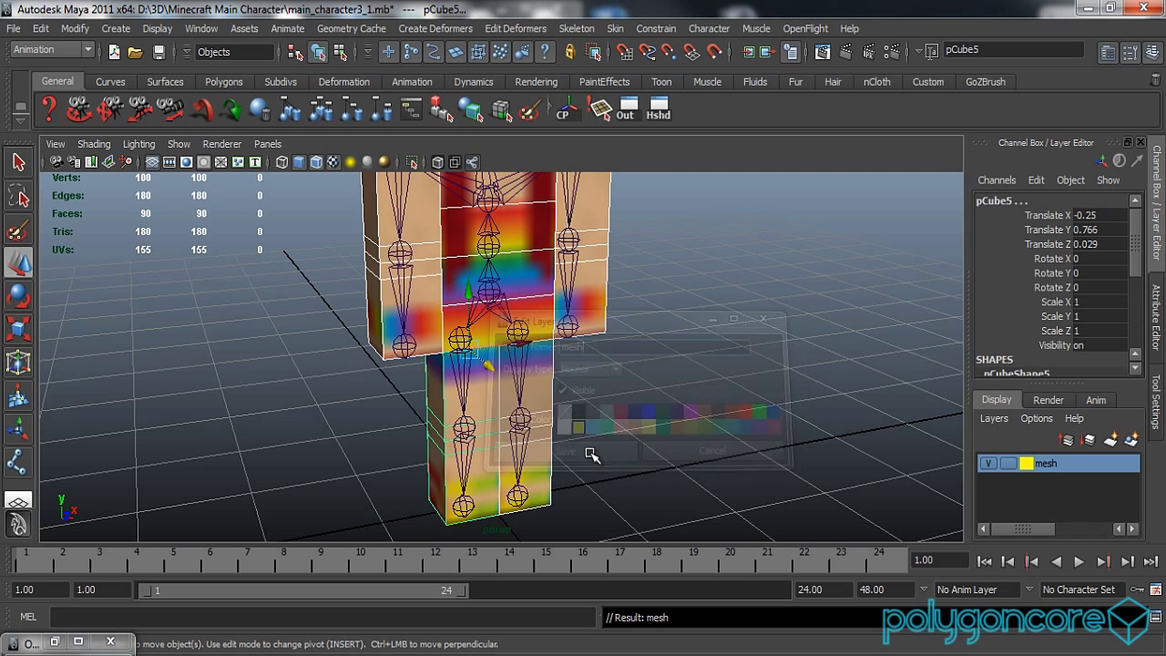
# Step: Set the mesh layer's display type to Reference and clear the selection
pyautogui.keyDown('alt'); pyautogui.moveTo(695, 366); pyautogui.dragTo(915, 440); pyautogui.keyUp('alt')
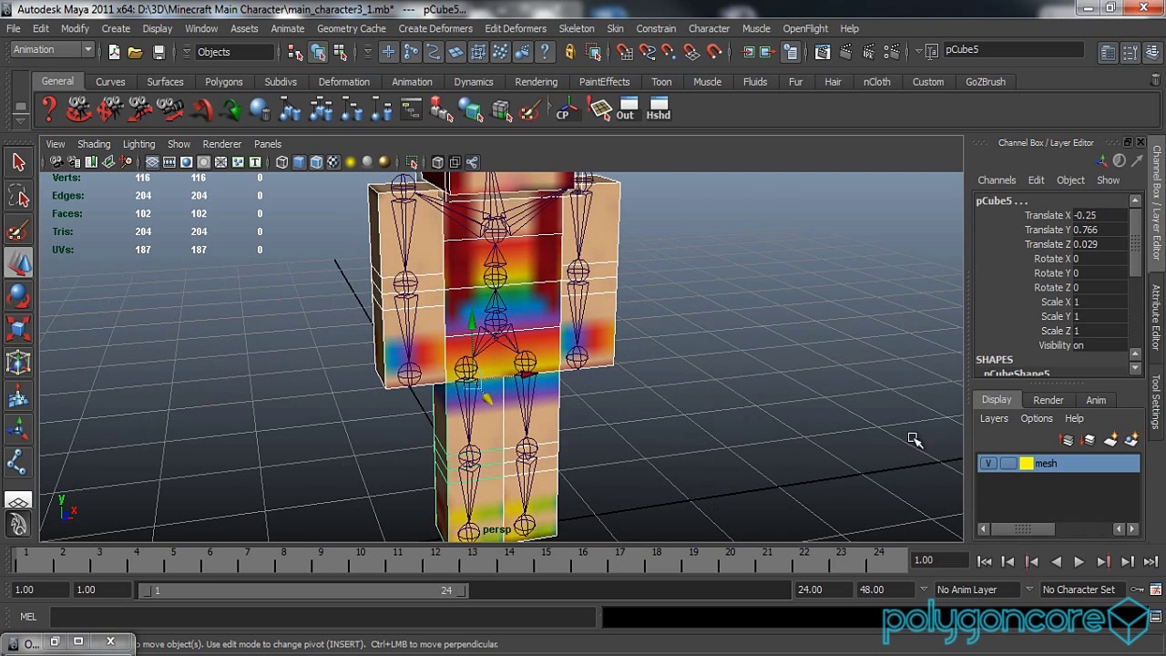
pyautogui.click(1007, 467)
pyautogui.click(1008, 466)
pyautogui.click(1008, 464)
pyautogui.click(1008, 465)
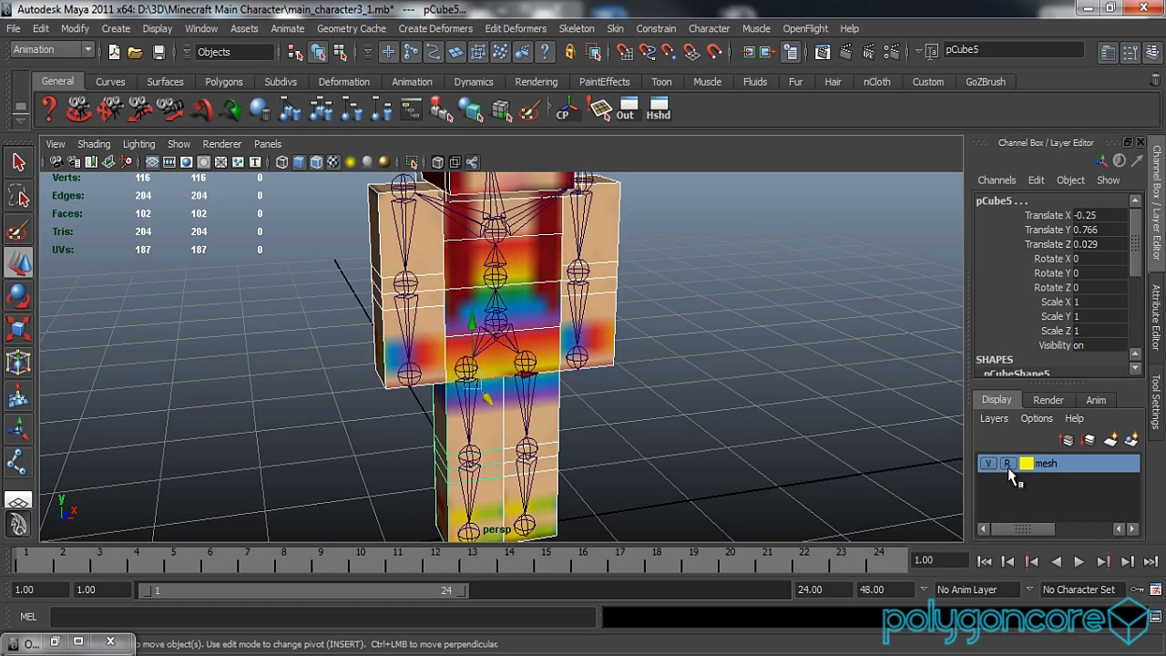
pyautogui.click(744, 436)
pyautogui.keyDown('alt'); pyautogui.moveTo(744, 436); pyautogui.dragTo(632, 400); pyautogui.keyUp('alt')
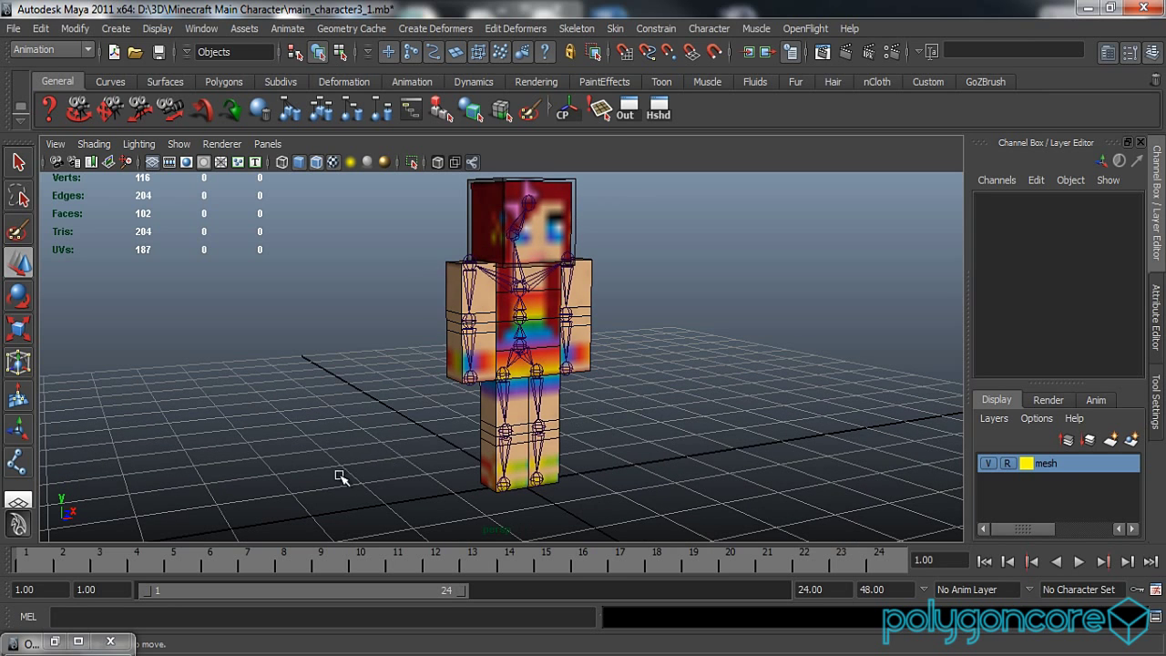
# Step: Restore the Outliner, delete all construction history in the scene, and minimize the Outliner again
pyautogui.click(77, 642)
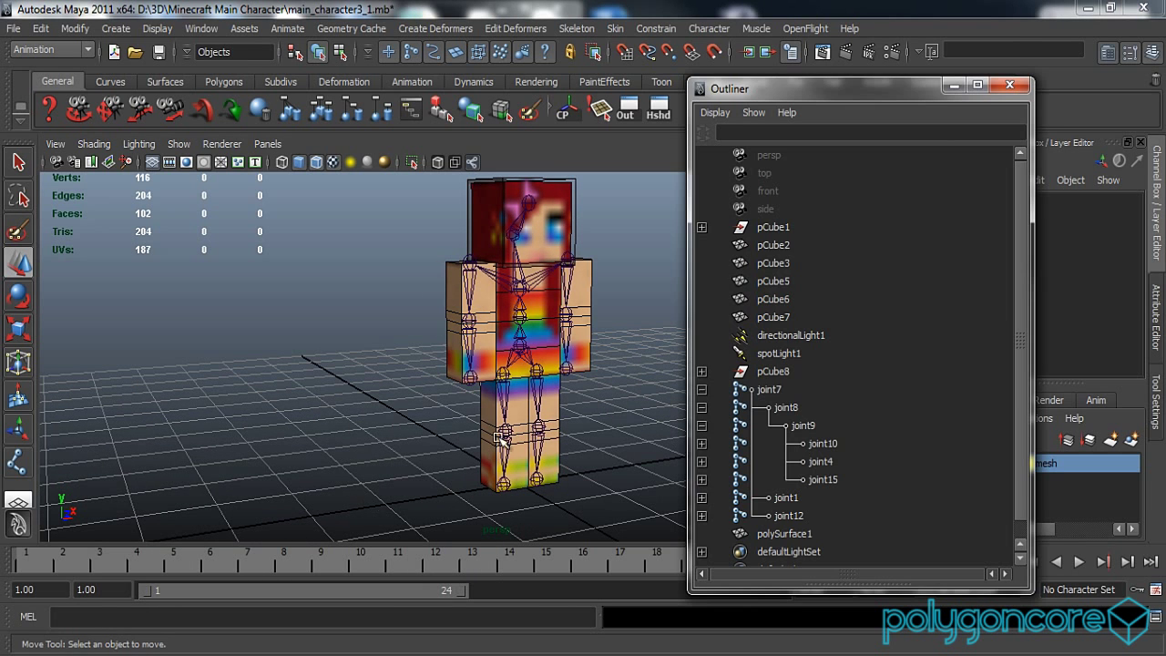
pyautogui.click(41, 28)
pyautogui.moveTo(136, 241)
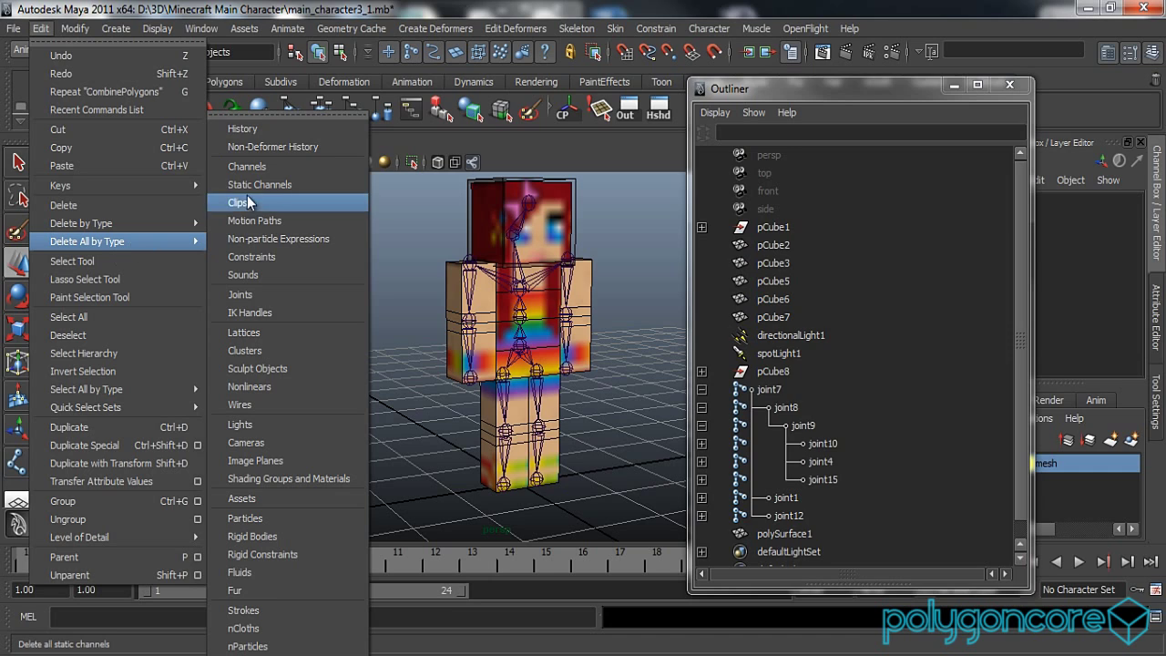
pyautogui.click(260, 130)
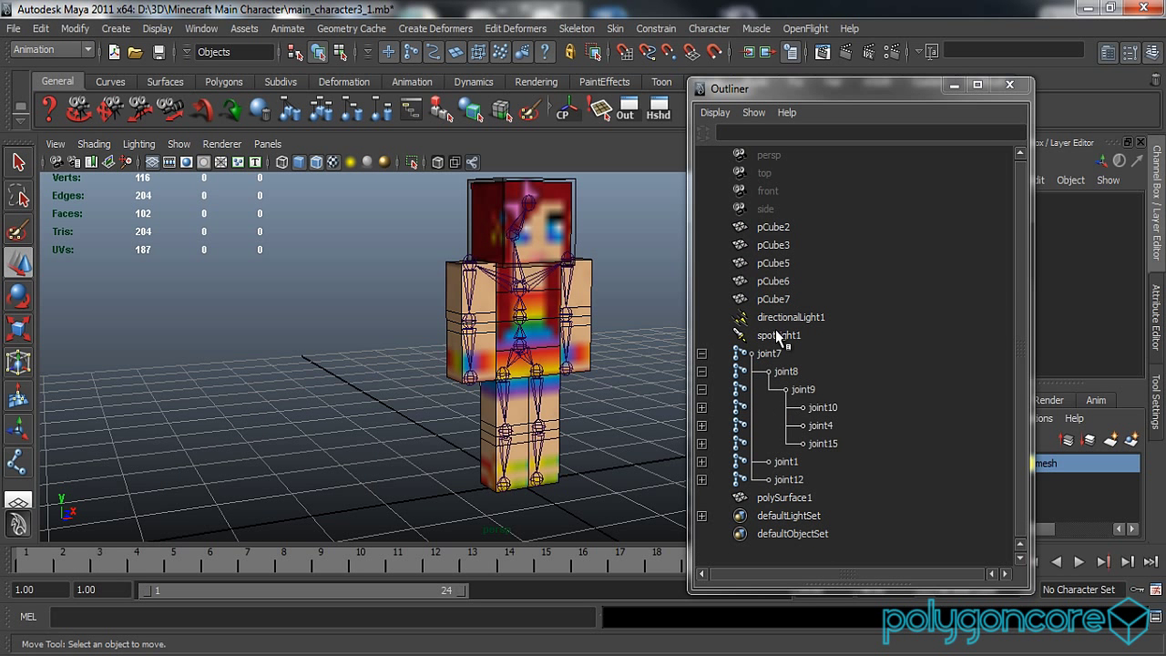
pyautogui.click(954, 86)
pyautogui.keyDown('alt'); pyautogui.moveTo(734, 267); pyautogui.dragTo(674, 387); pyautogui.keyUp('alt')
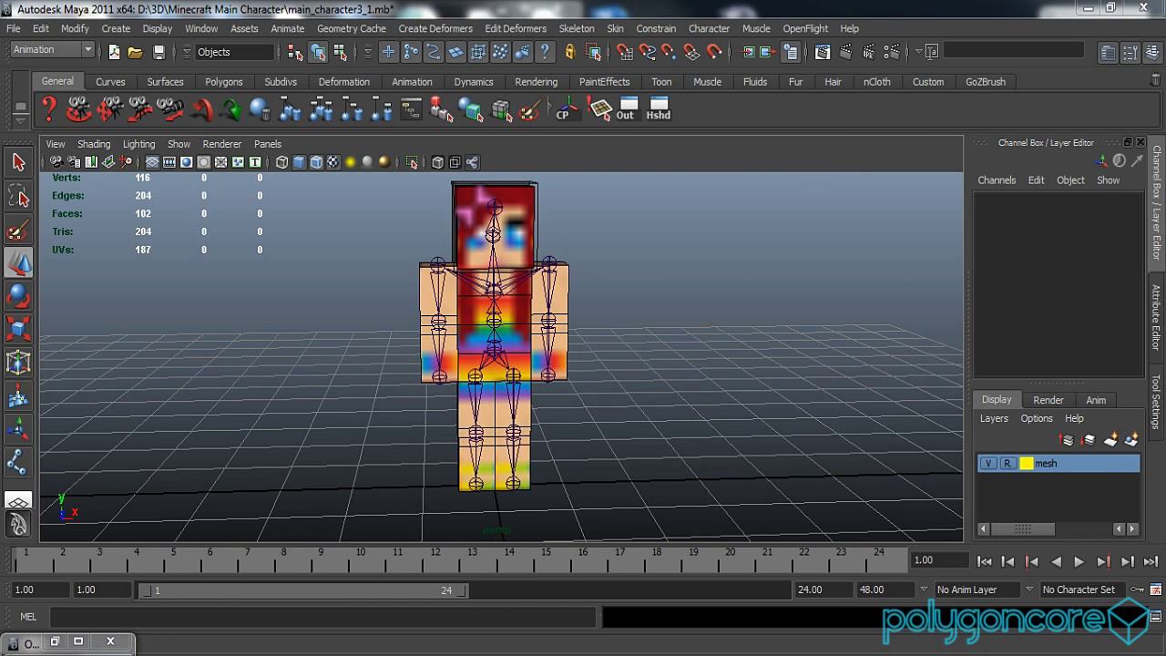
# Step: Switch to the file explorer and open the scripts folder inside My Documents\maya\2011-x64
pyautogui.hotkey('alt', 'Tab')
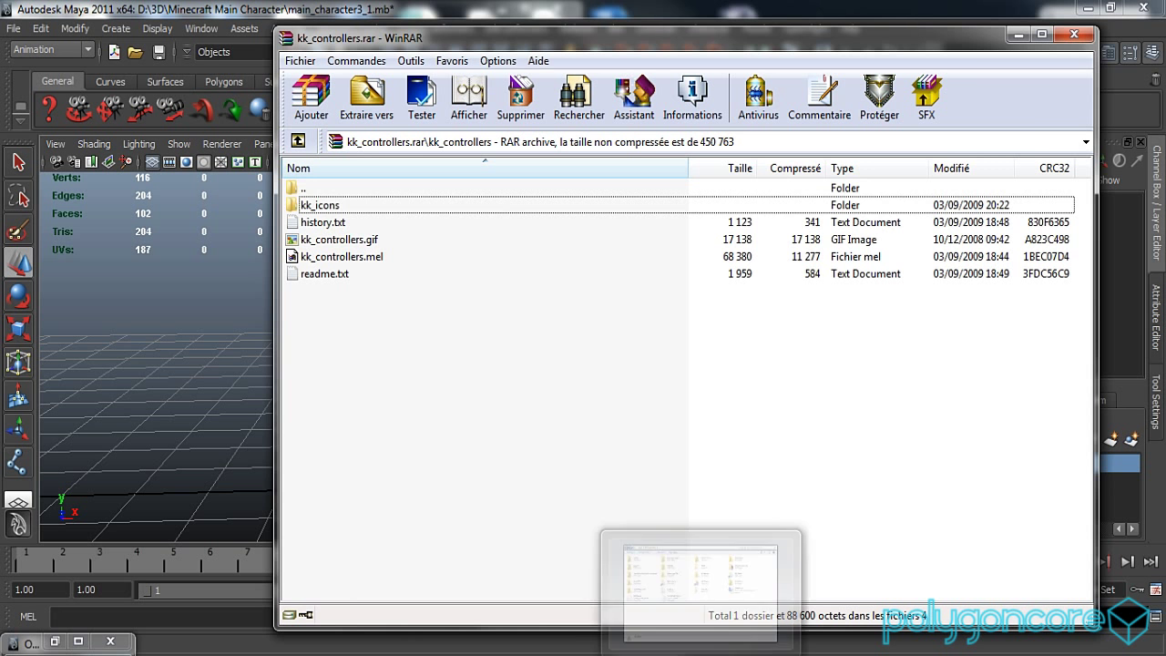
pyautogui.click(700, 655)
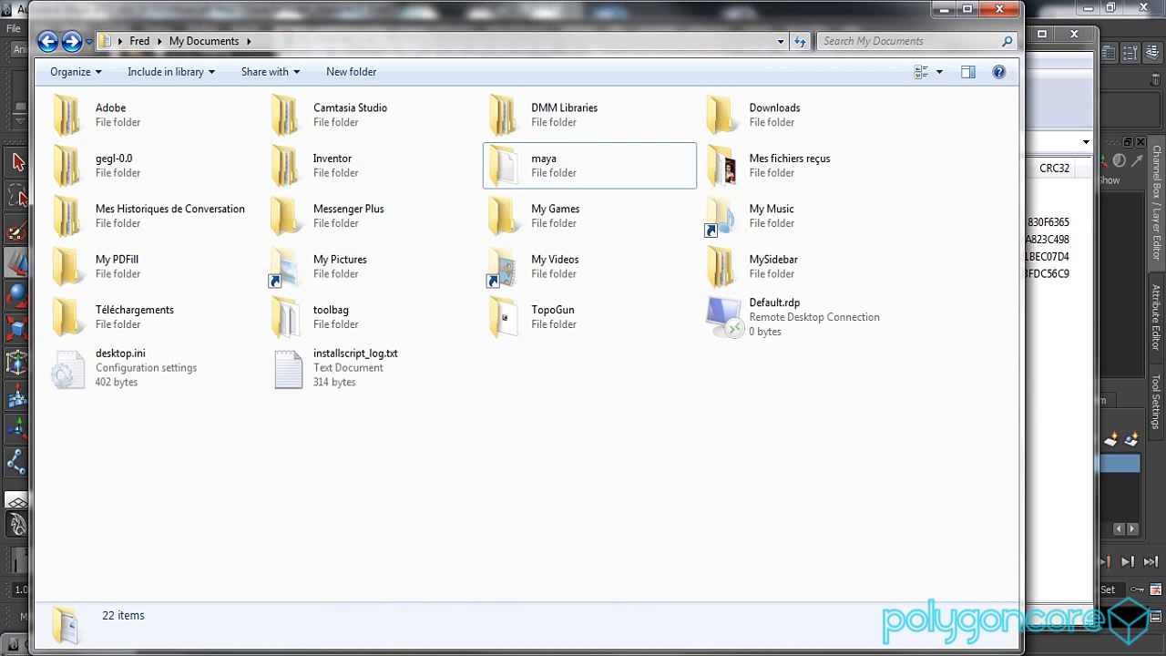
pyautogui.doubleClick(582, 183)
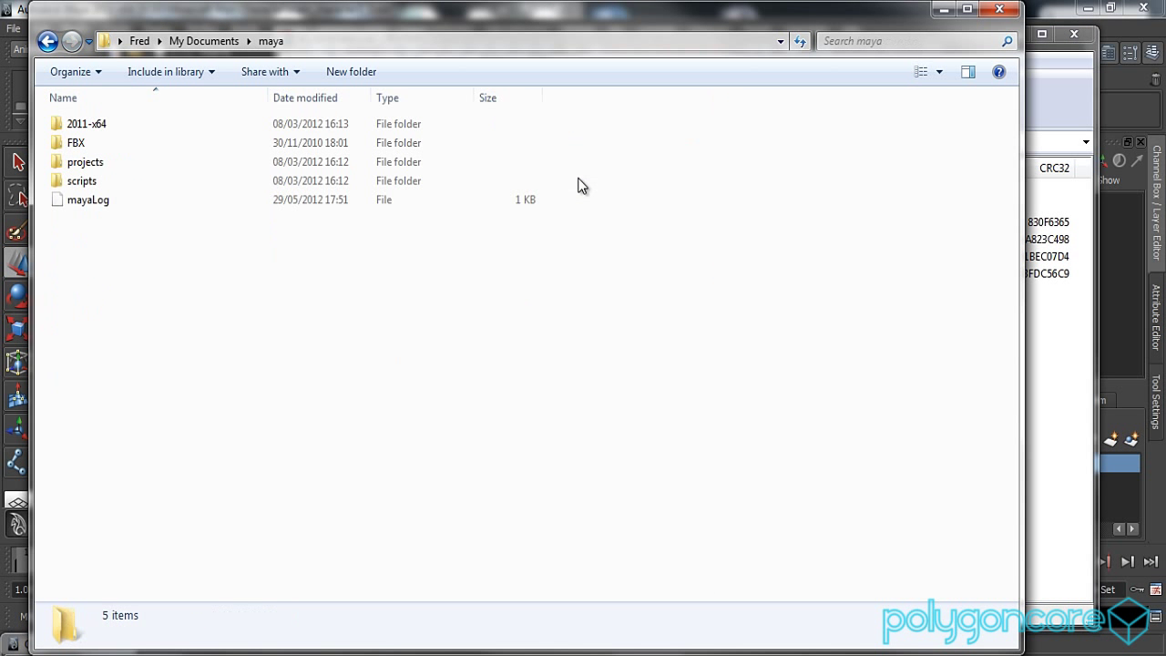
pyautogui.doubleClick(302, 125)
pyautogui.doubleClick(284, 164)
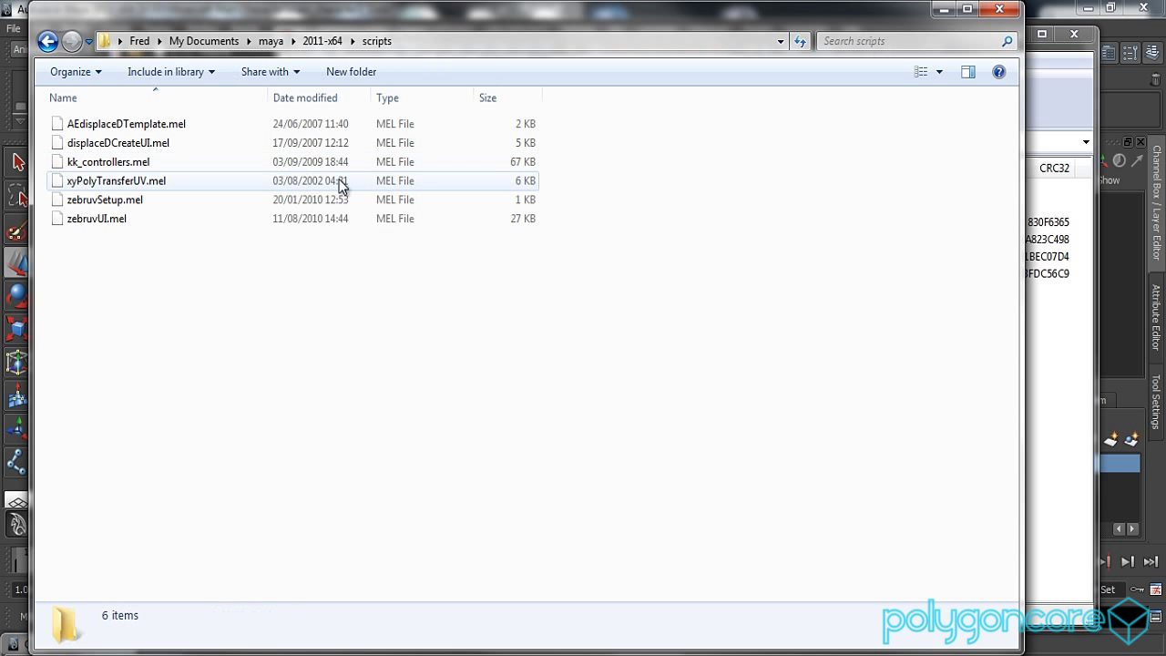
# Step: Copy kk_controllers.mel from the WinRAR archive into the scripts folder, replacing the existing file
pyautogui.click(1057, 314)
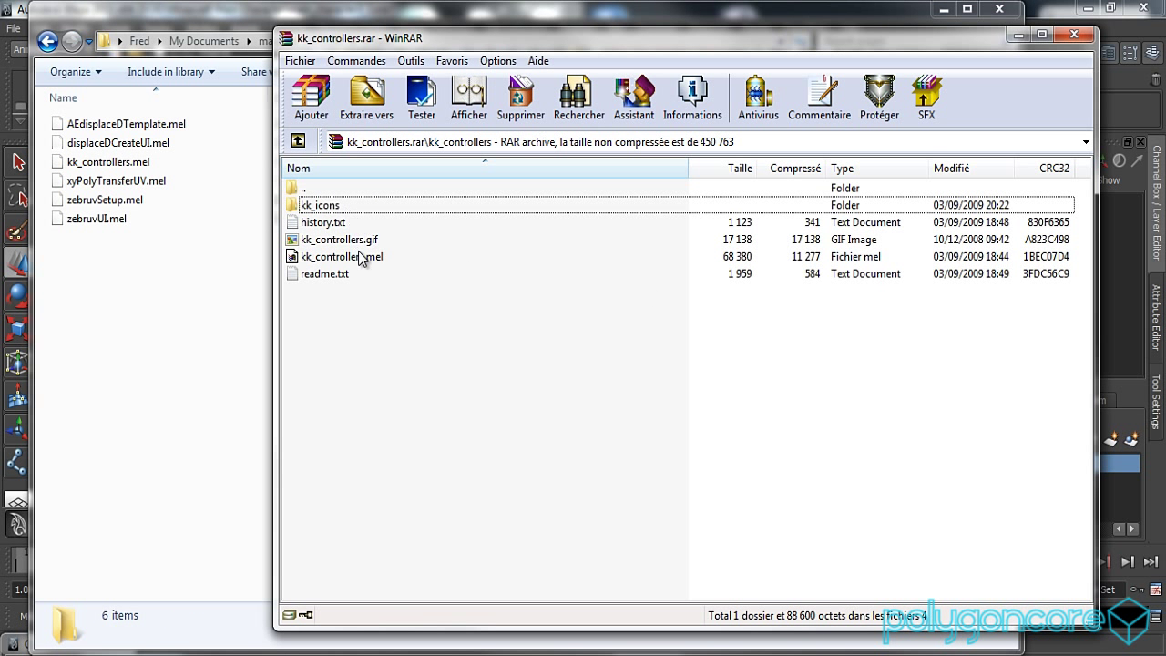
pyautogui.click(343, 258)
pyautogui.moveTo(155, 333); pyautogui.dragTo(156, 326)
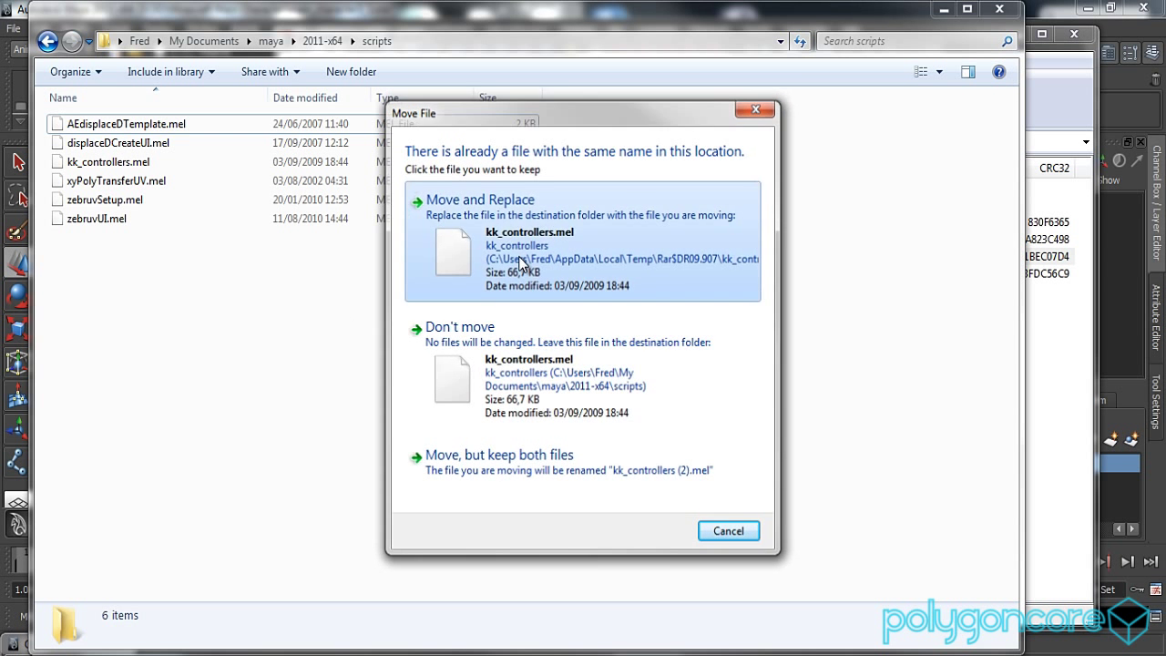
pyautogui.click(478, 201)
# Step: Copy the kk_icons folder from the archive into 2011-x64\prefs\icons, merging it with the existing folder and replacing the duplicates
pyautogui.press('BackSpace')
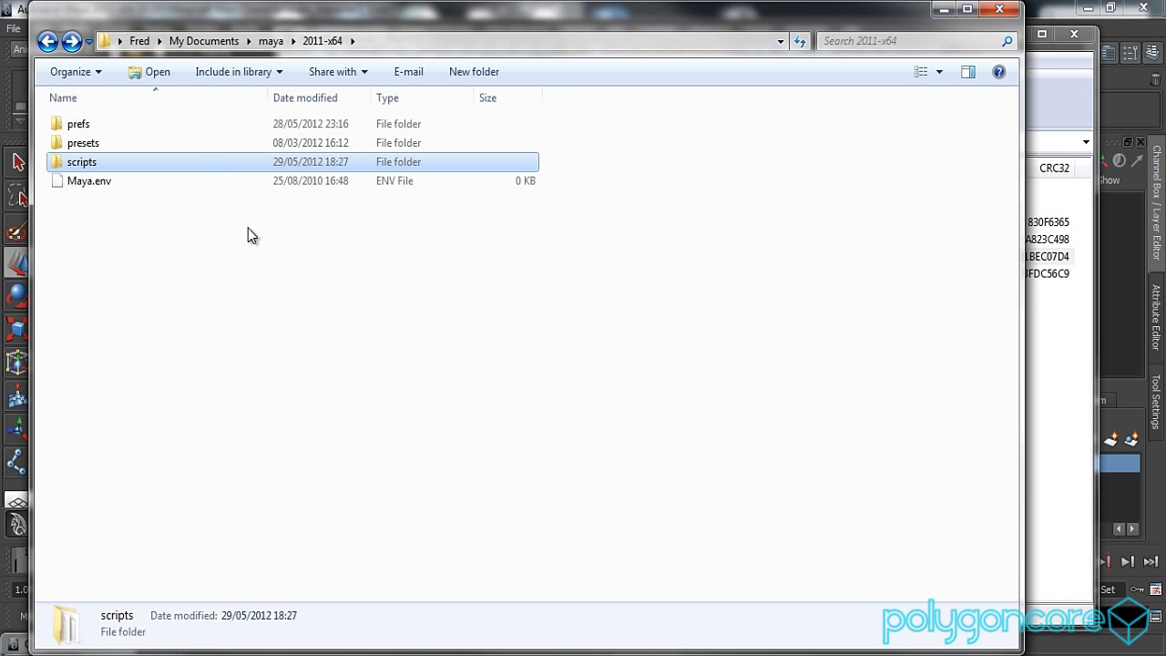
pyautogui.doubleClick(227, 125)
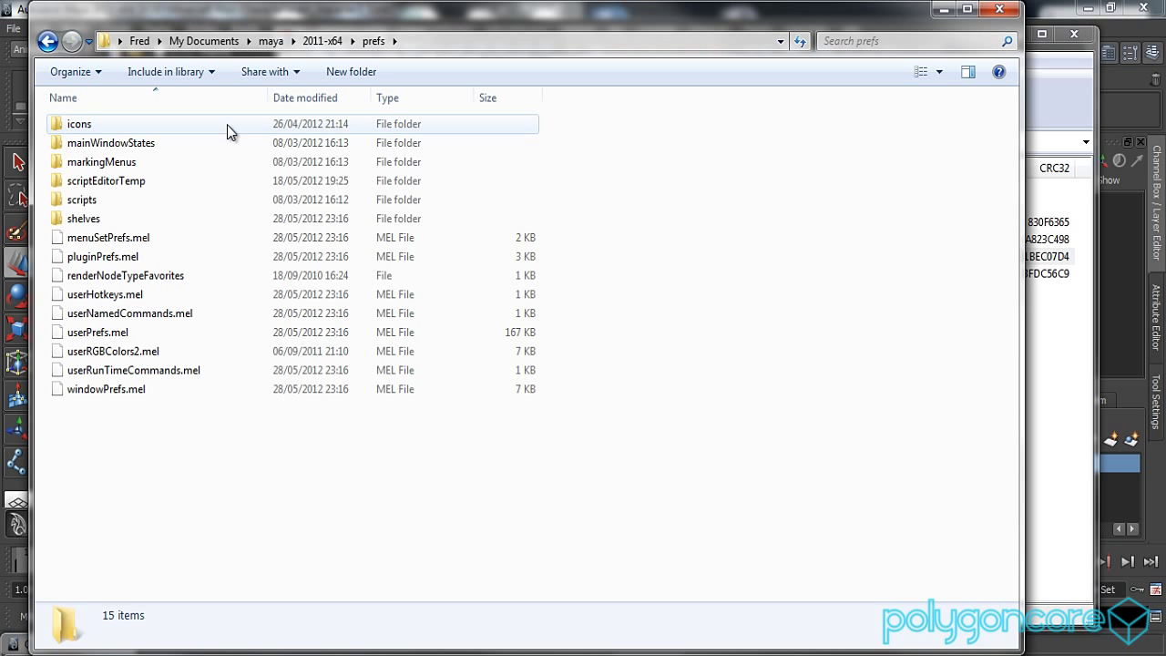
pyautogui.doubleClick(227, 125)
pyautogui.click(1039, 344)
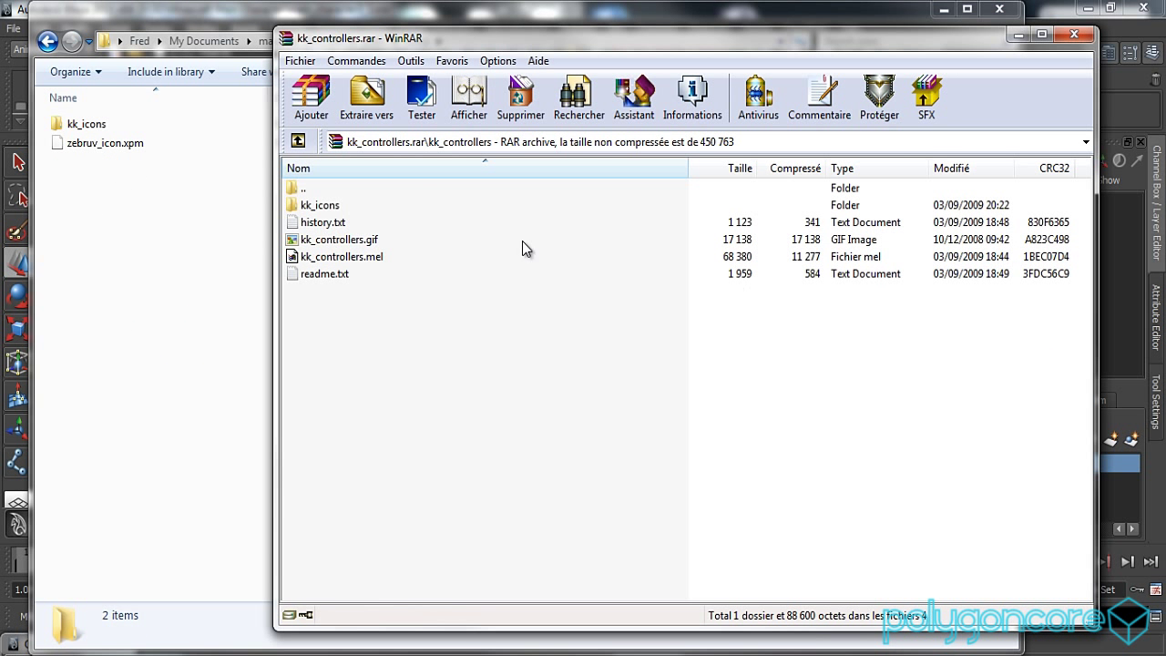
pyautogui.click(337, 209)
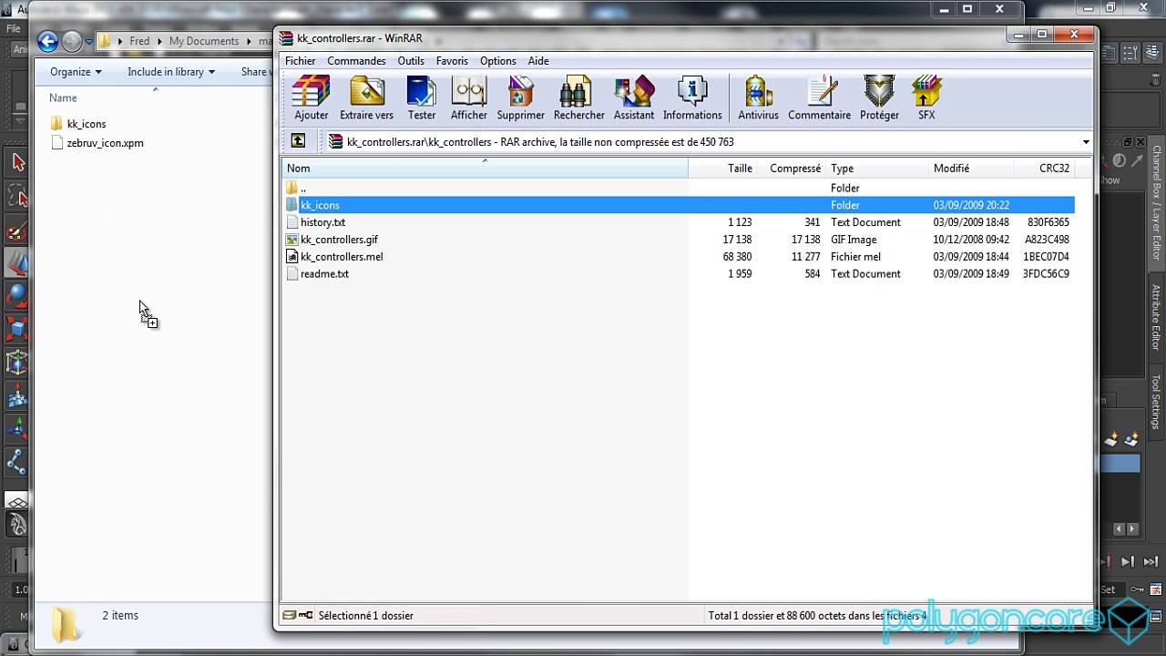
pyautogui.moveTo(140, 301); pyautogui.dragTo(140, 301)
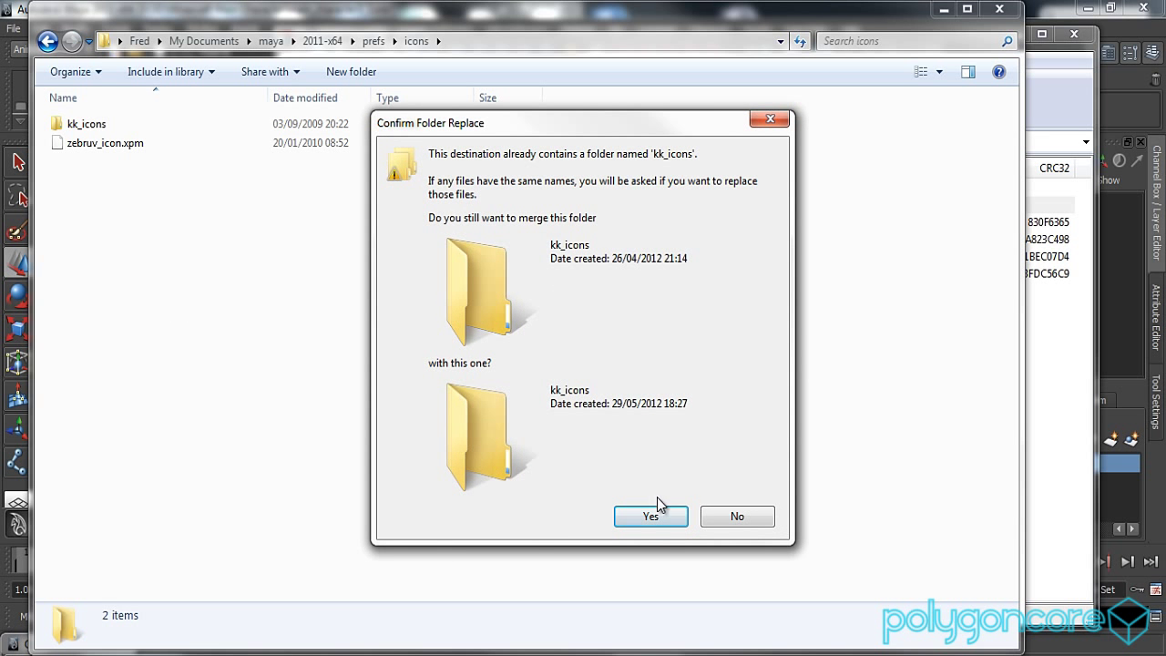
pyautogui.click(659, 510)
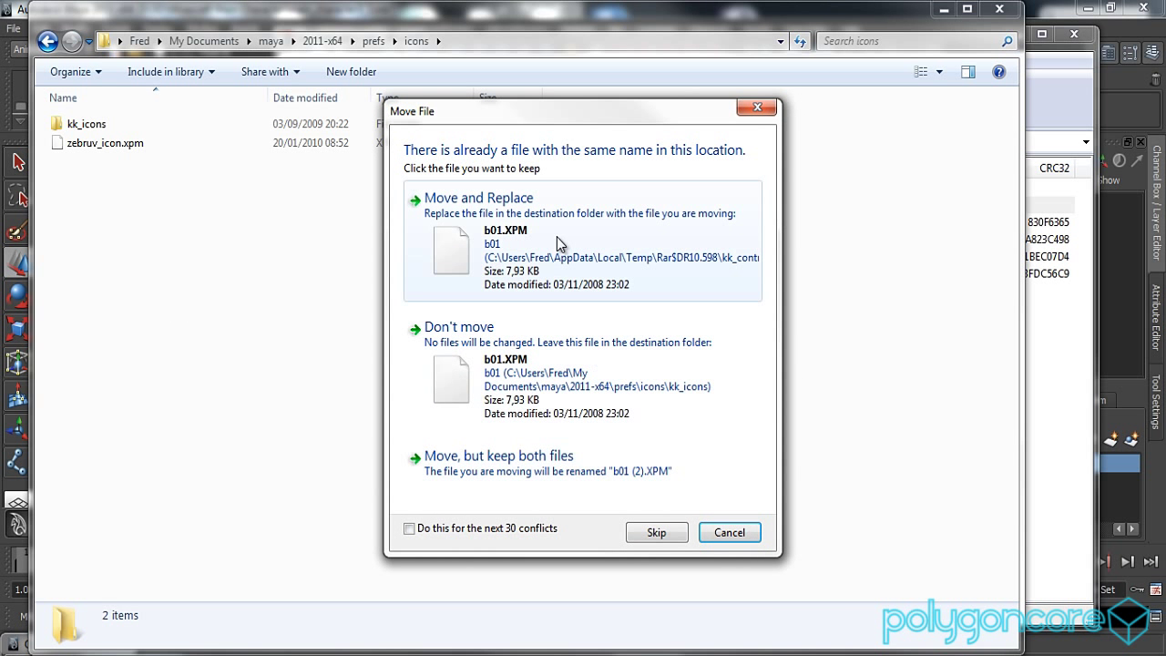
pyautogui.click(488, 244)
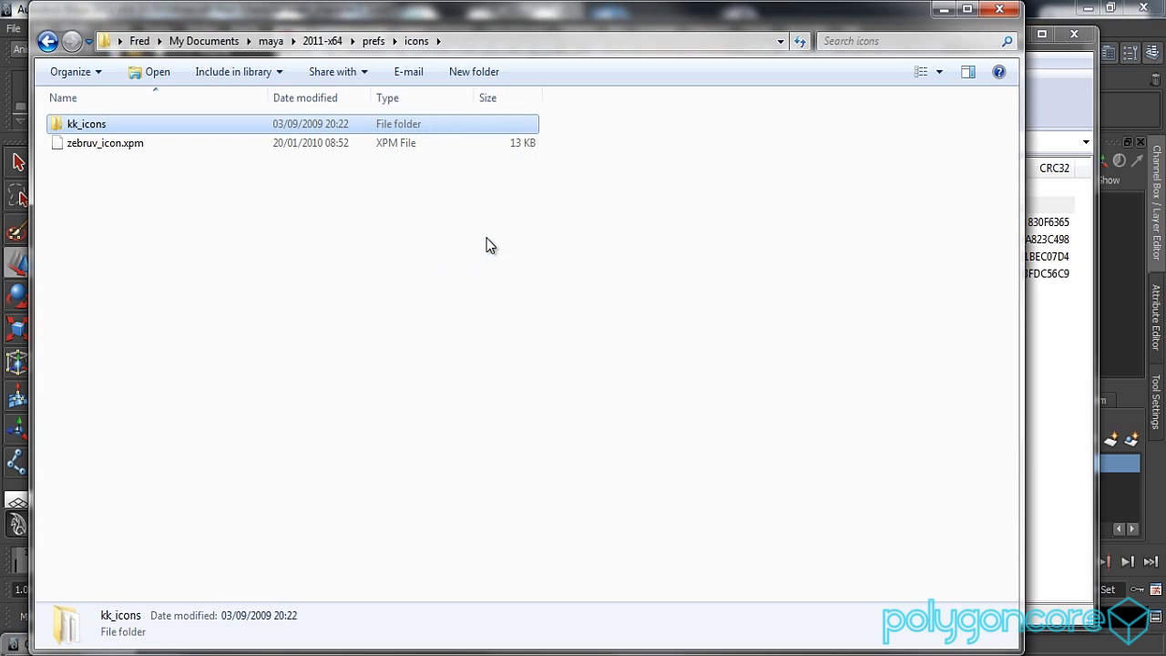
pyautogui.click(490, 261)
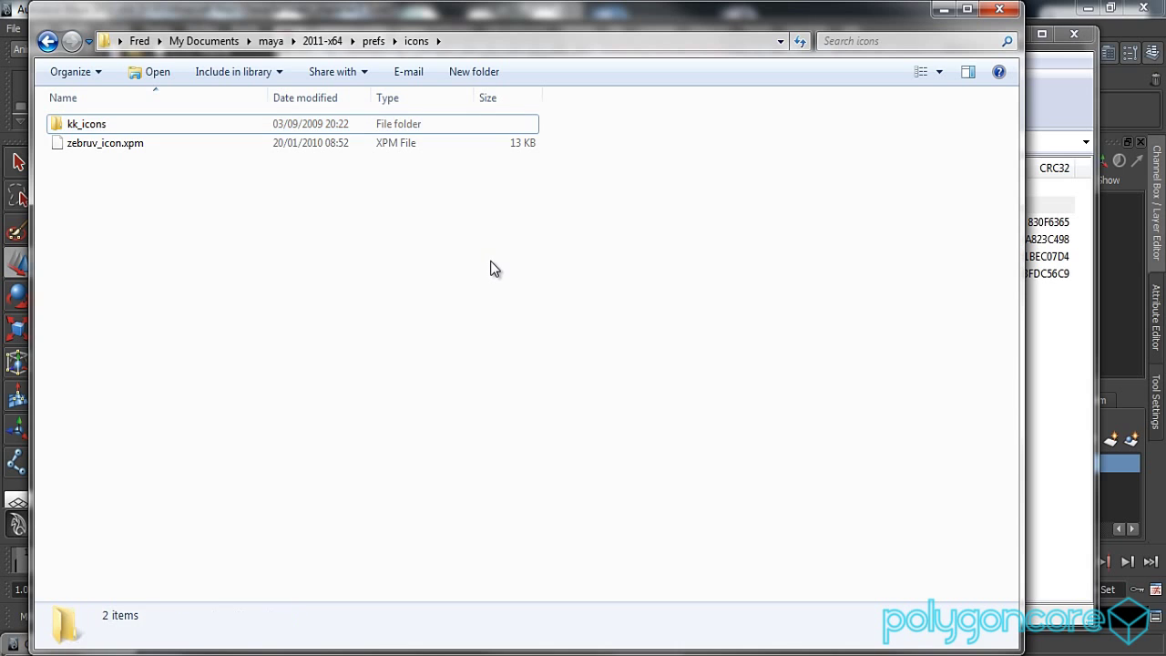
# Step: Close the explorer and archive windows, run the MEL command kk_controllers in Maya, and move its window clear of the character
pyautogui.click(998, 11)
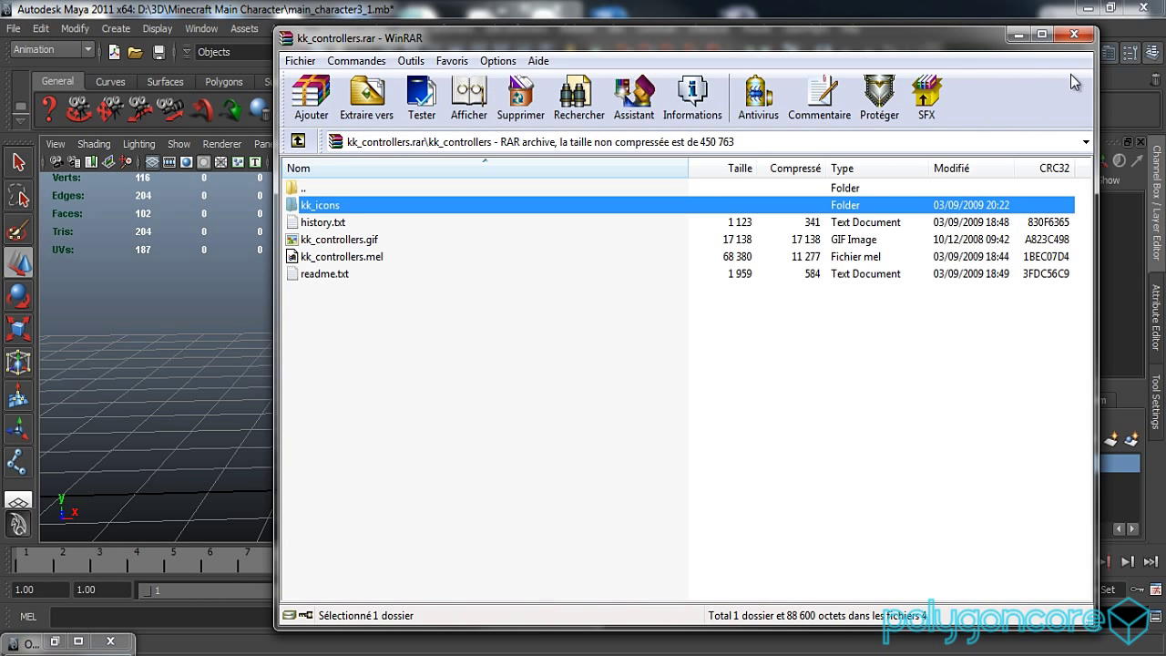
pyautogui.click(1076, 37)
pyautogui.click(374, 612)
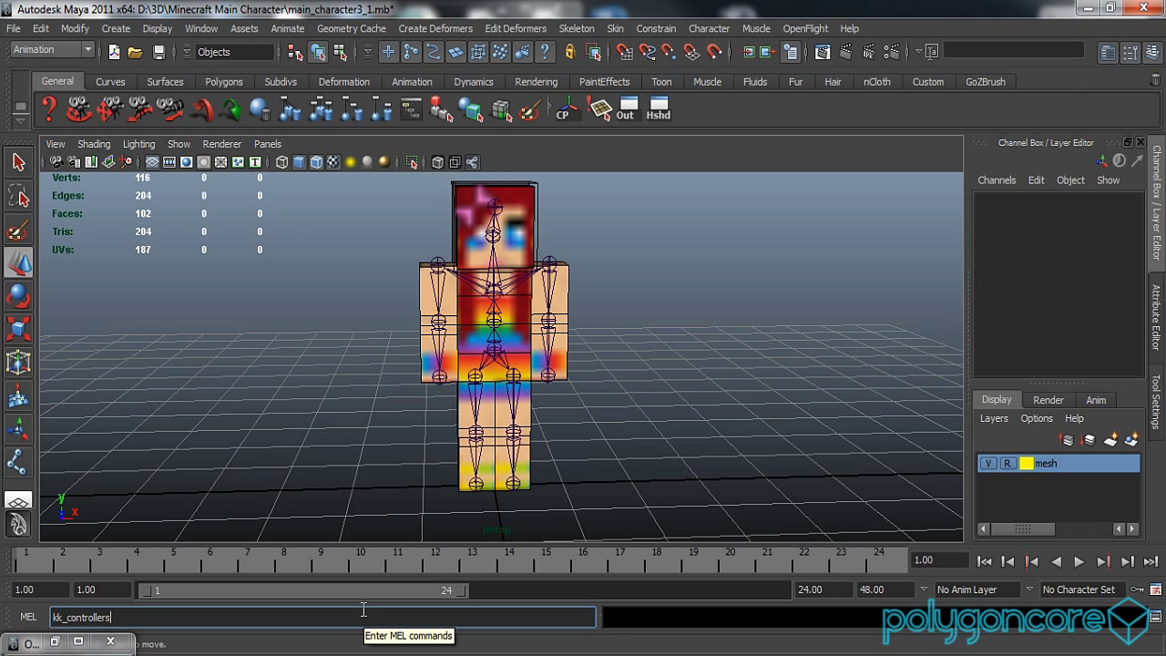
pyautogui.press('Return')
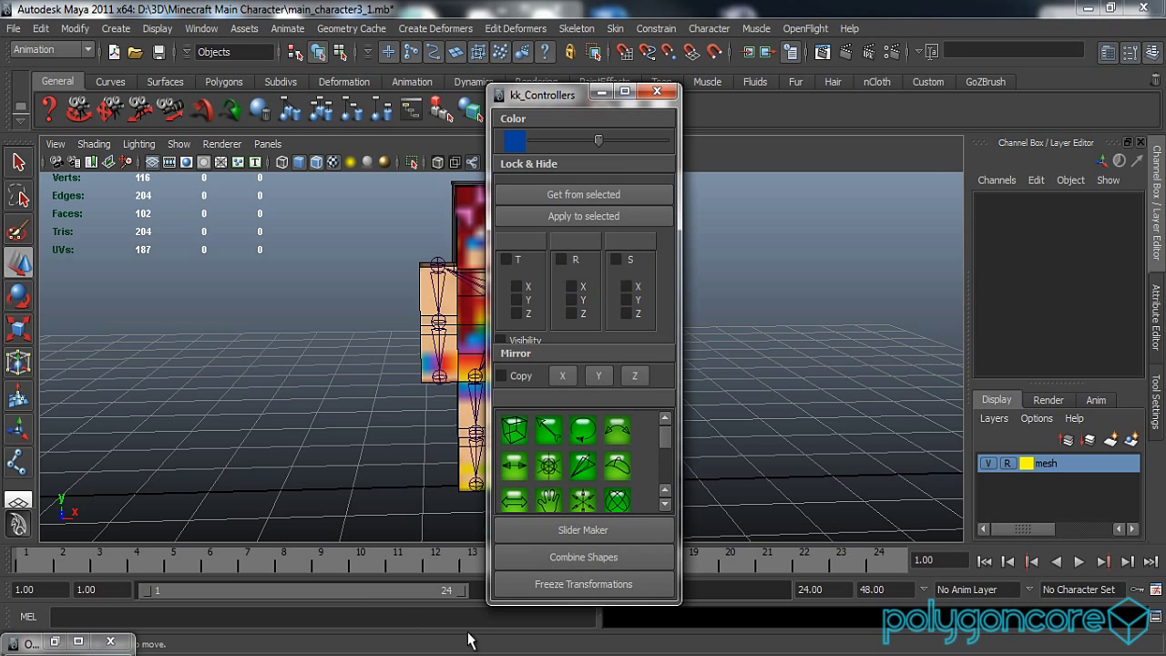
pyautogui.moveTo(562, 100); pyautogui.dragTo(819, 69)
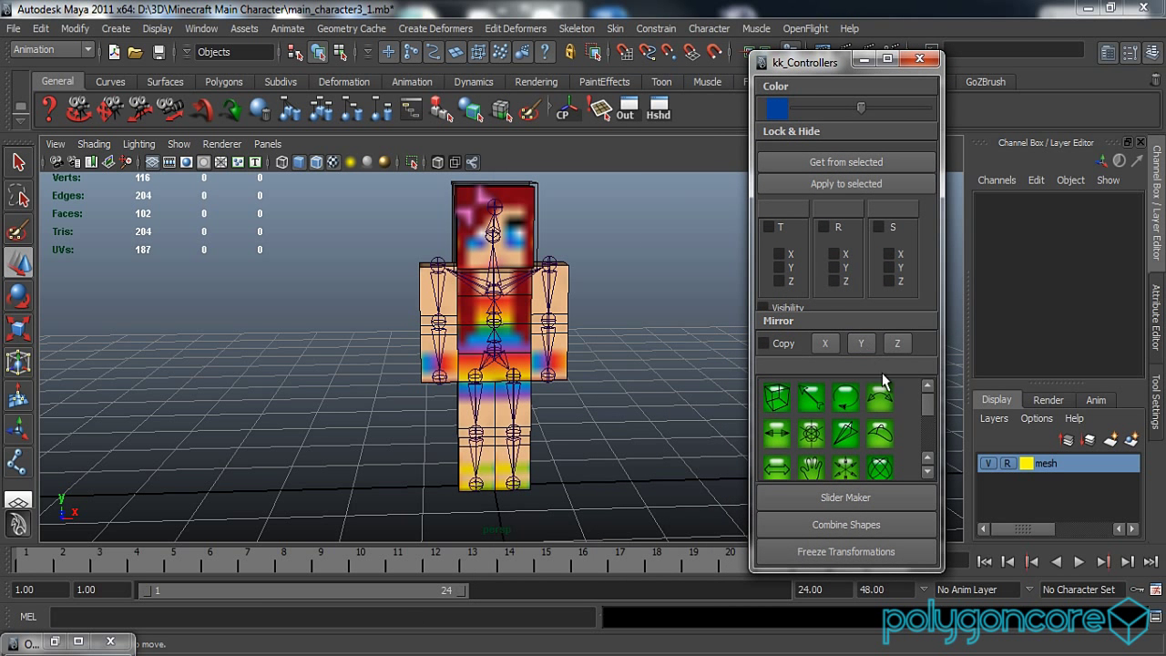
# Step: Try out the key-shaped controller by creating it, moving it away from the character along X, and deleting it
pyautogui.scroll(-5, 923, 408)
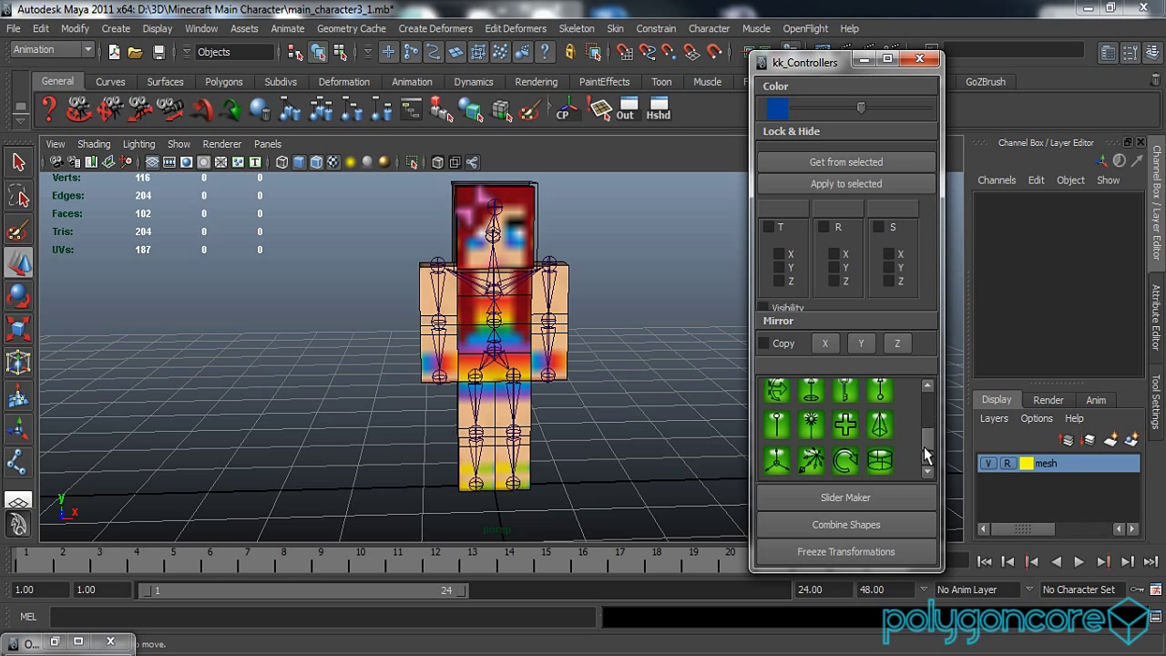
pyautogui.click(846, 414)
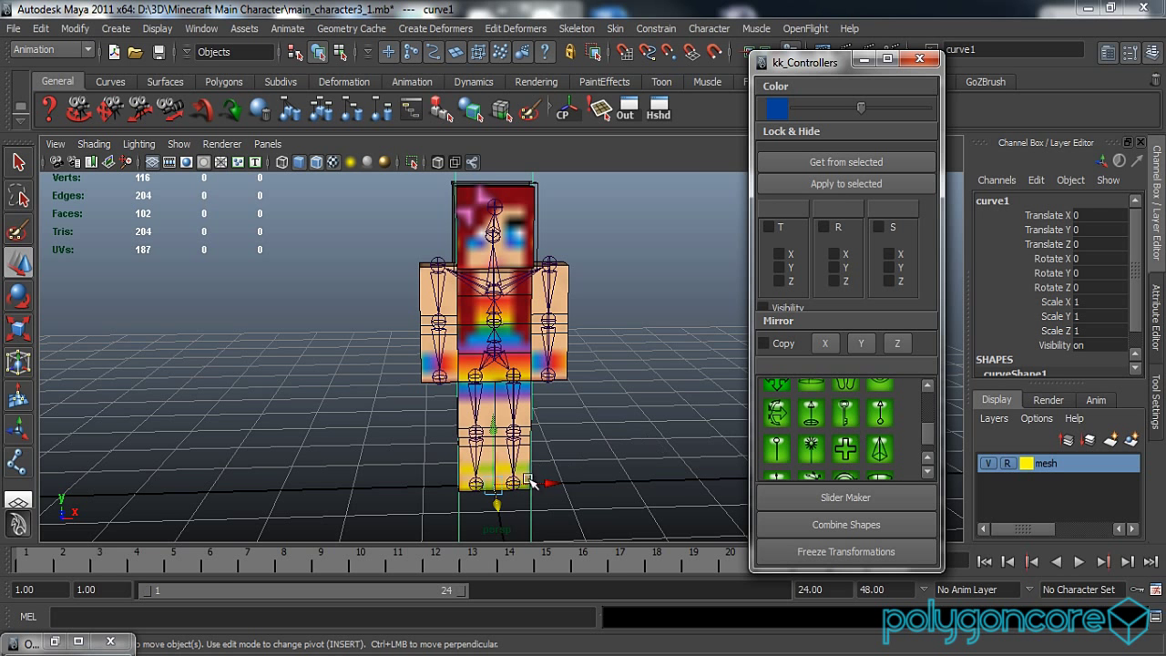
pyautogui.moveTo(410, 472); pyautogui.dragTo(276, 466)
pyautogui.scroll(-8, 365, 436)
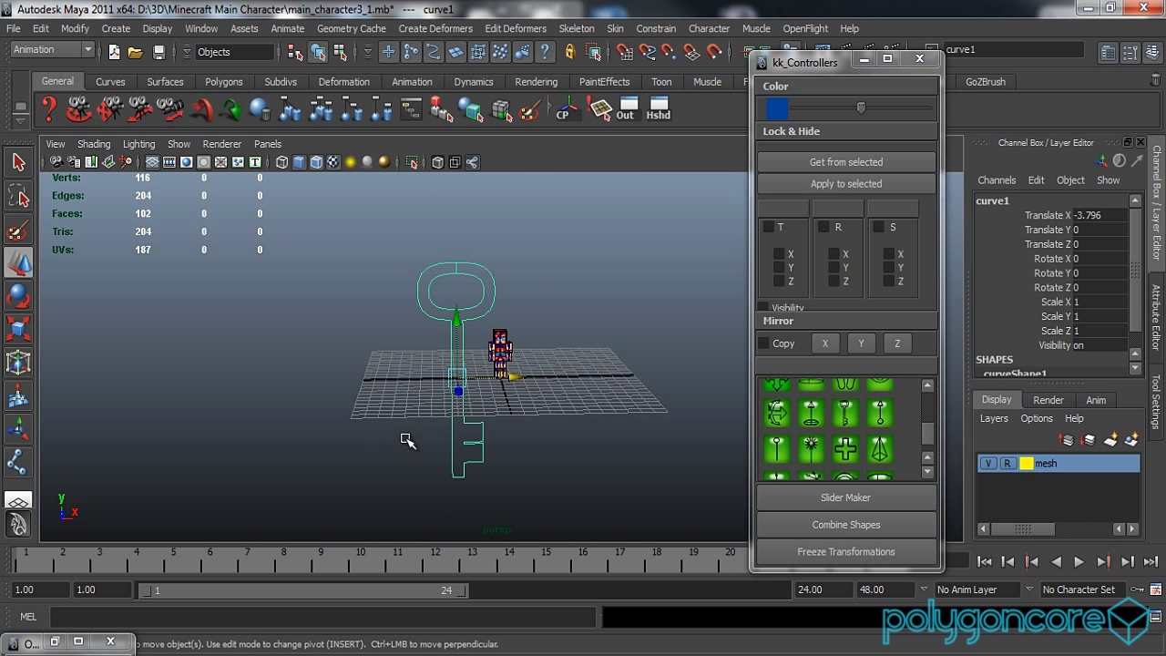
pyautogui.scroll(2, 448, 442)
pyautogui.press('Delete')
# Step: Try out the rounded arrows controller: place it at about X -12.4, set the color swatch to orange, and delete the curve
pyautogui.click(777, 413)
pyautogui.moveTo(553, 390); pyautogui.dragTo(324, 384)
pyautogui.moveTo(857, 113); pyautogui.dragTo(900, 109)
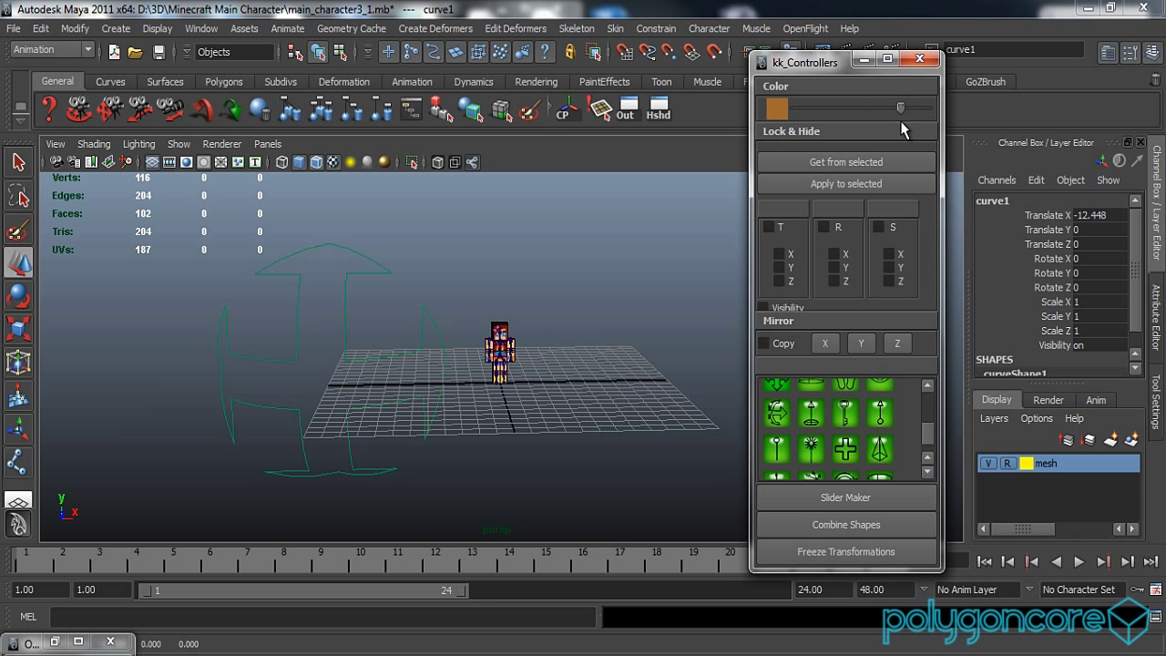
pyautogui.scroll(2, 349, 389)
pyautogui.press('Delete')
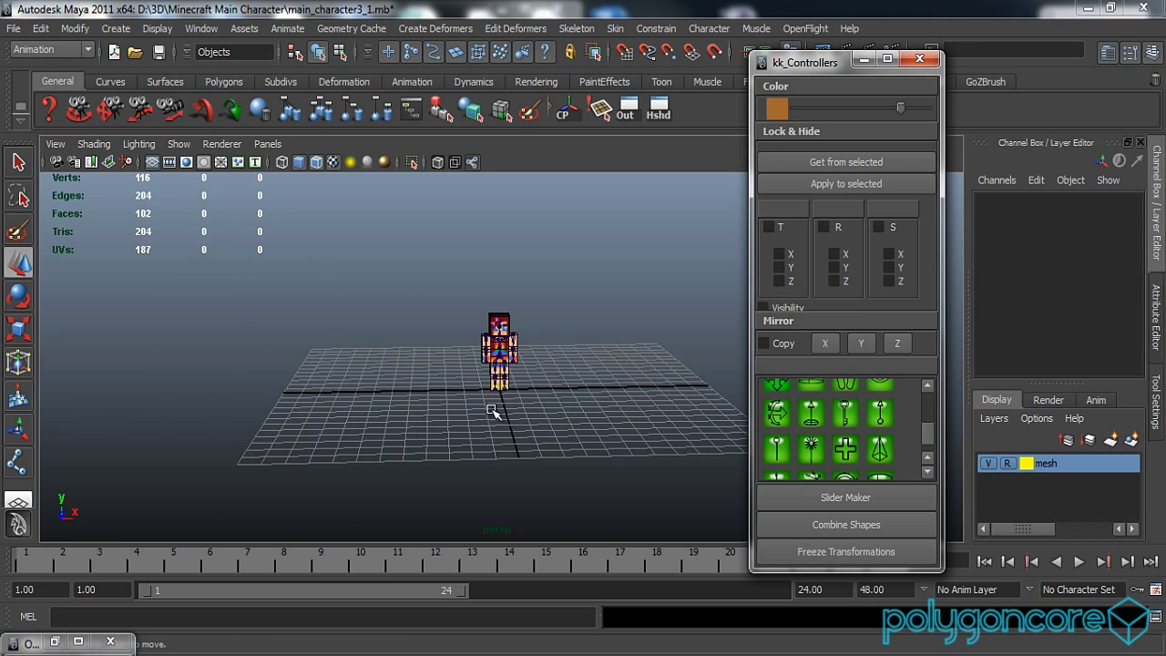
# Step: Minimize the kk_Controllers window and draw a NURBS circle on the ground around the foot of the character's right leg
pyautogui.scroll(6, 492, 412)
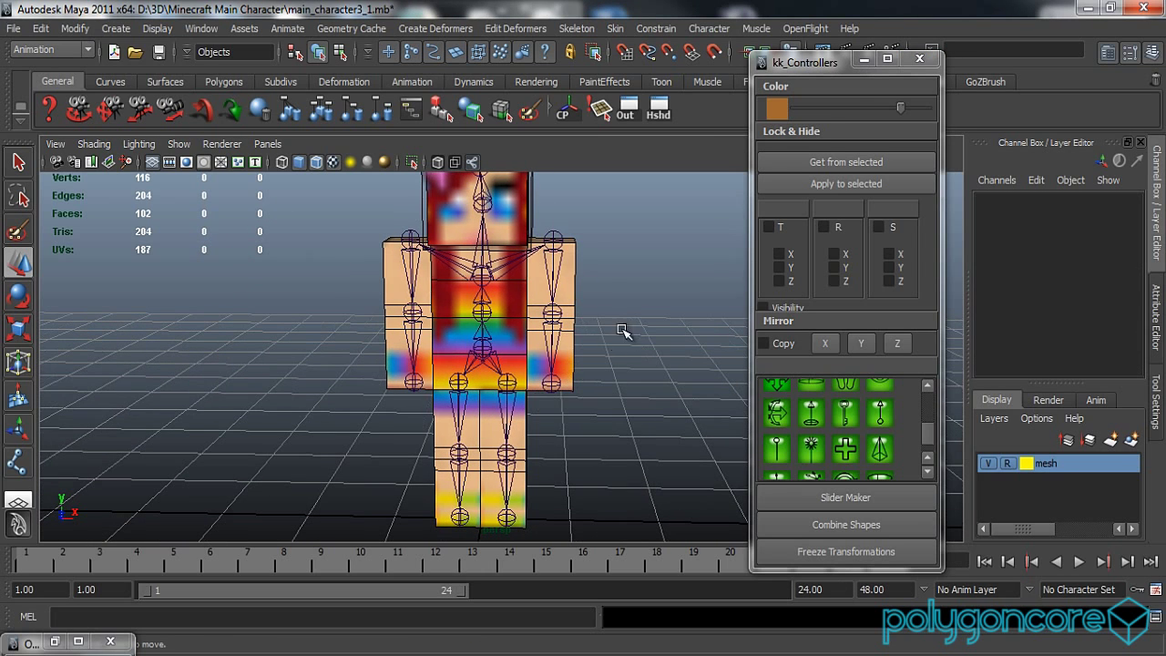
pyautogui.click(861, 60)
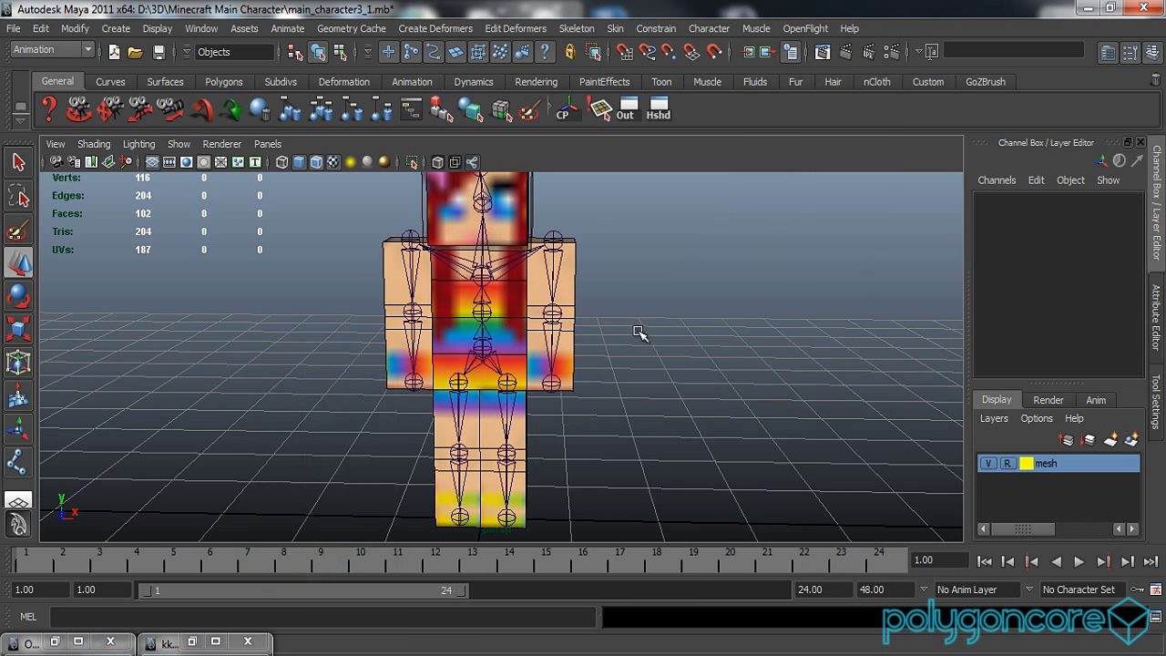
pyautogui.scroll(-3, 586, 320)
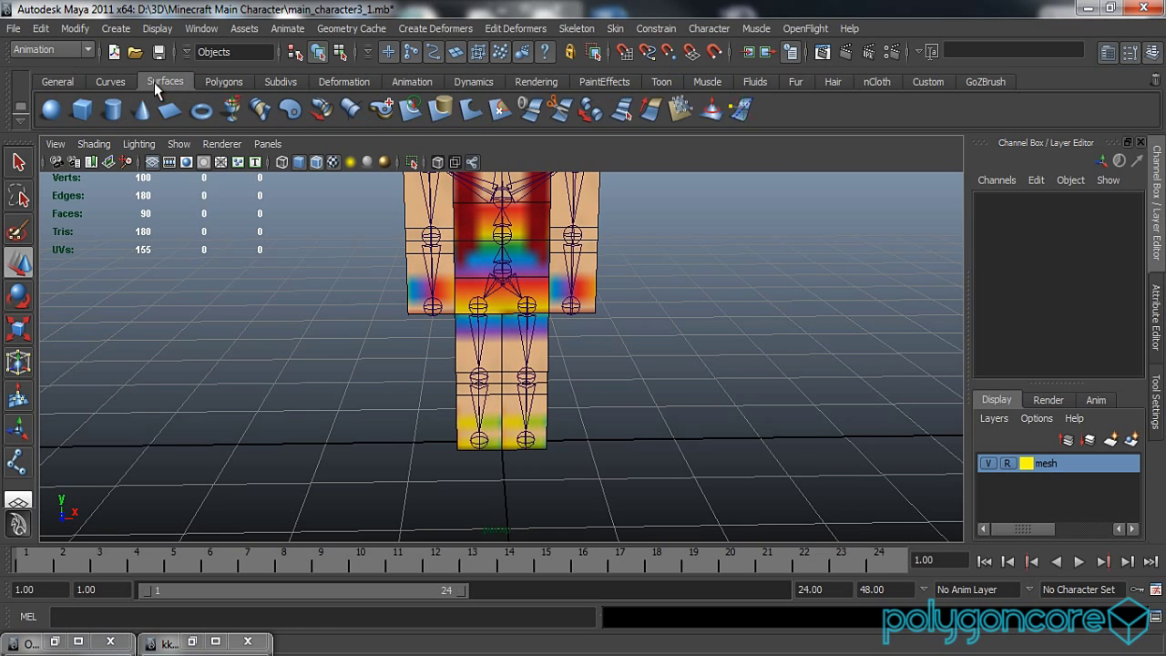
pyautogui.click(110, 81)
pyautogui.click(50, 110)
pyautogui.keyDown('alt'); pyautogui.moveTo(392, 348); pyautogui.dragTo(461, 353); pyautogui.keyUp('alt')
pyautogui.moveTo(424, 502); pyautogui.dragTo(544, 482)
pyautogui.click(544, 483)
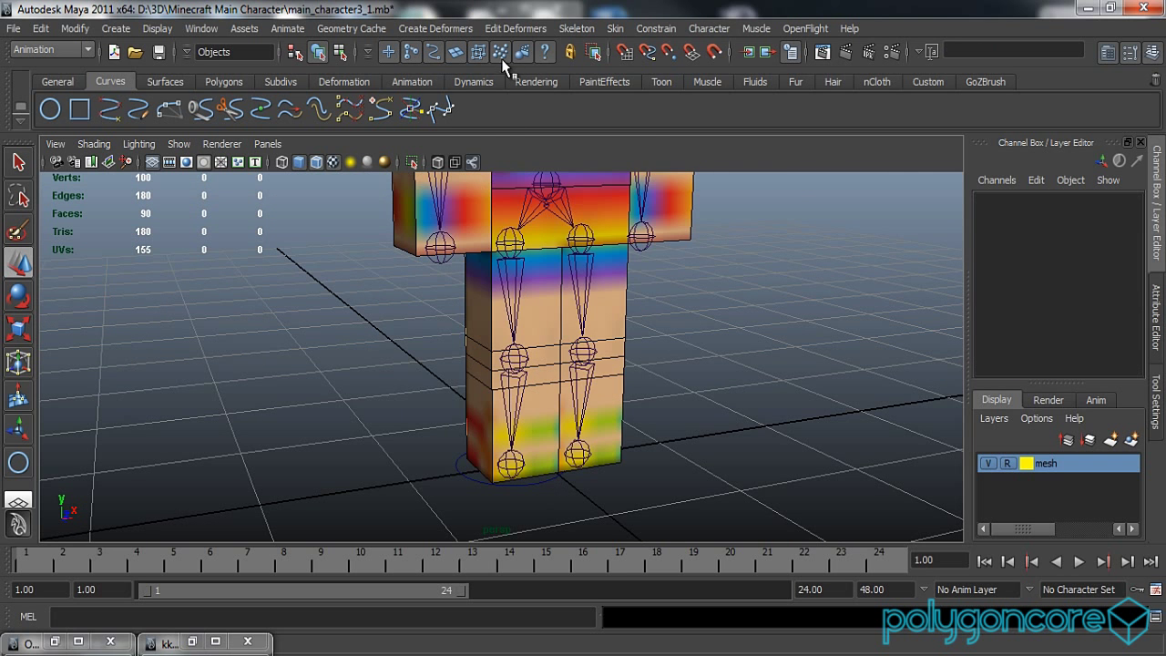
# Step: Create an IK handle from the hip joint to the ankle joint of the character's right leg
pyautogui.click(512, 28)
pyautogui.moveTo(576, 28)
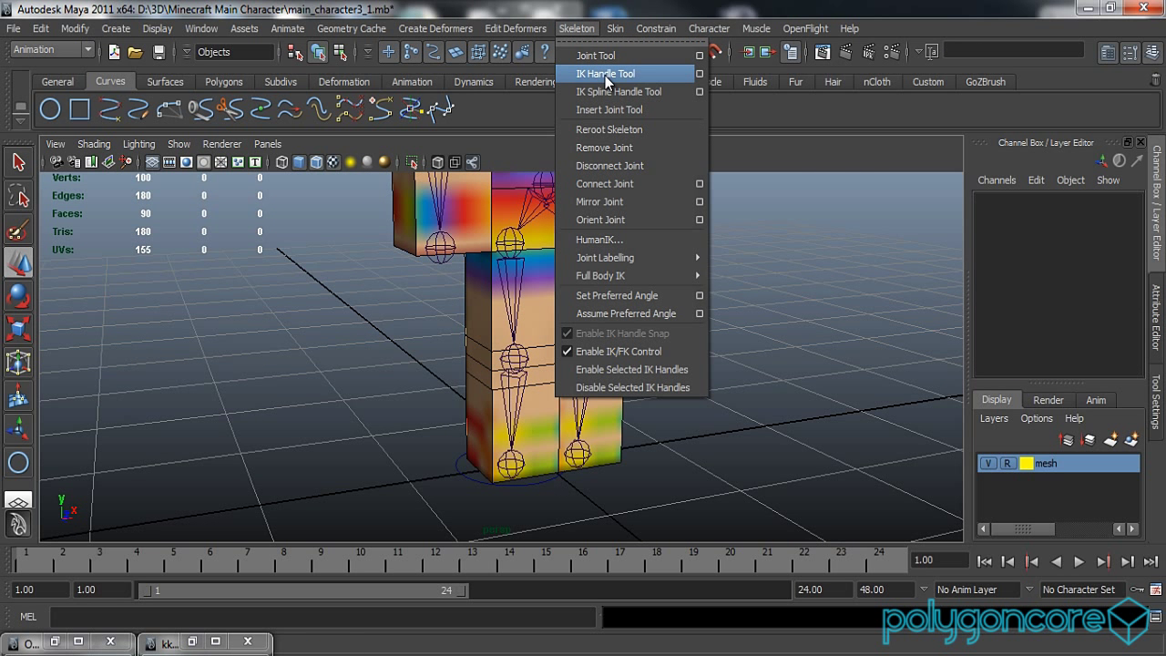
pyautogui.click(605, 75)
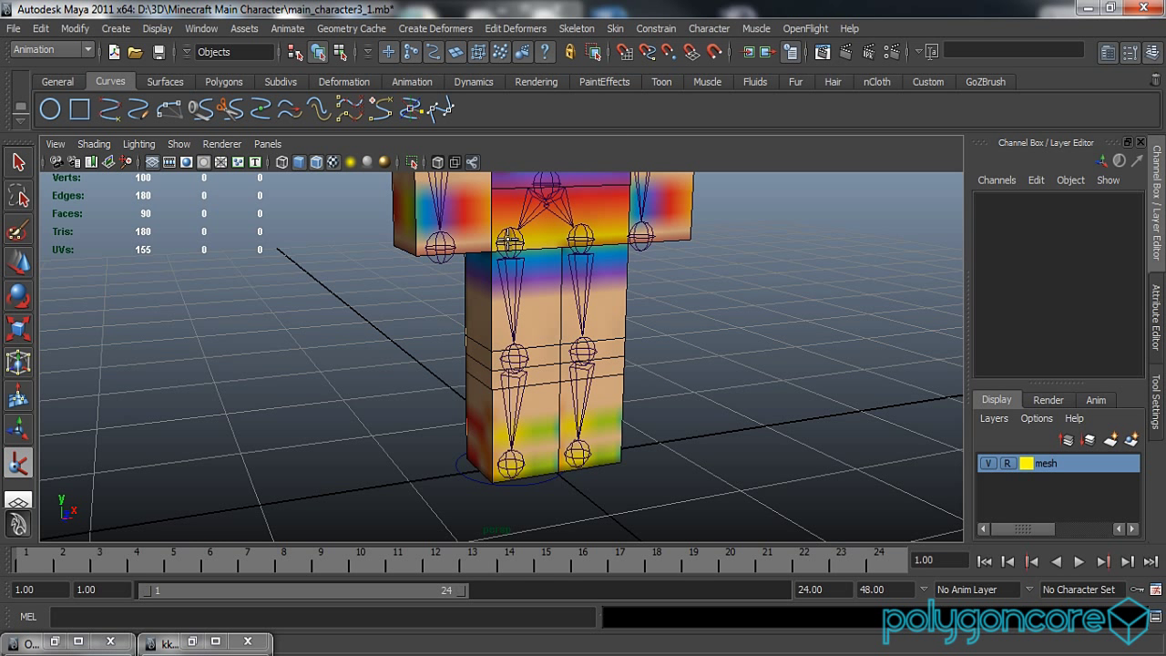
pyautogui.click(507, 244)
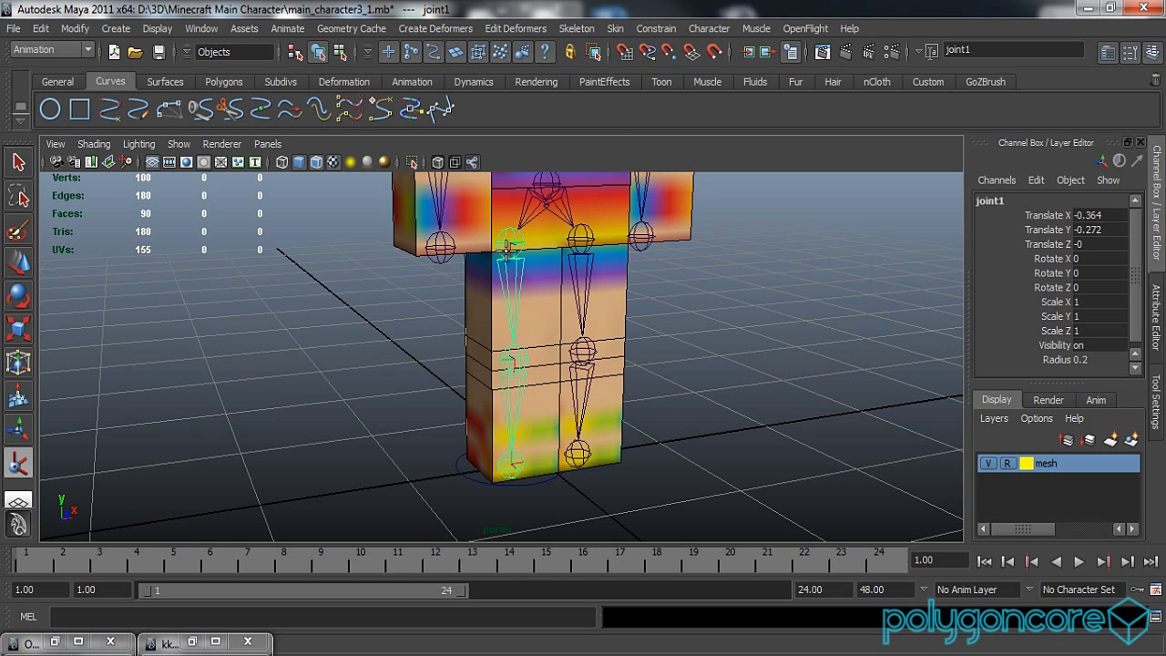
pyautogui.click(507, 466)
# Step: Test the right leg's IK by moving its handle, and undo the movement
pyautogui.keyDown('alt'); pyautogui.moveTo(567, 481); pyautogui.dragTo(592, 490); pyautogui.keyUp('alt')
pyautogui.moveTo(545, 409)
pyautogui.mouseDown()
pyautogui.moveTo(547, 354)
pyautogui.moveTo(497, 401)
pyautogui.moveTo(464, 385)
pyautogui.moveTo(511, 388)
pyautogui.moveTo(573, 458)
pyautogui.moveTo(567, 413)
pyautogui.mouseUp()
pyautogui.hotkey('ctrl', 'z')
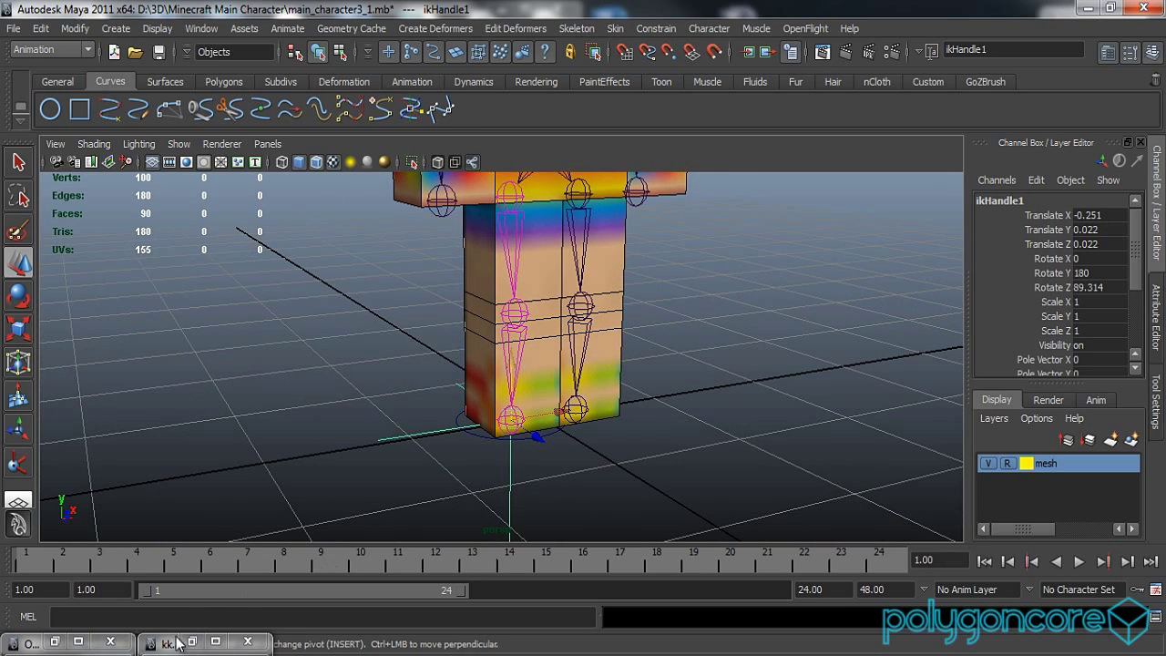
# Step: Restore the Outliner, parent ikHandle1 under nurbsCircle1, and select the circle in the viewport
pyautogui.click(54, 642)
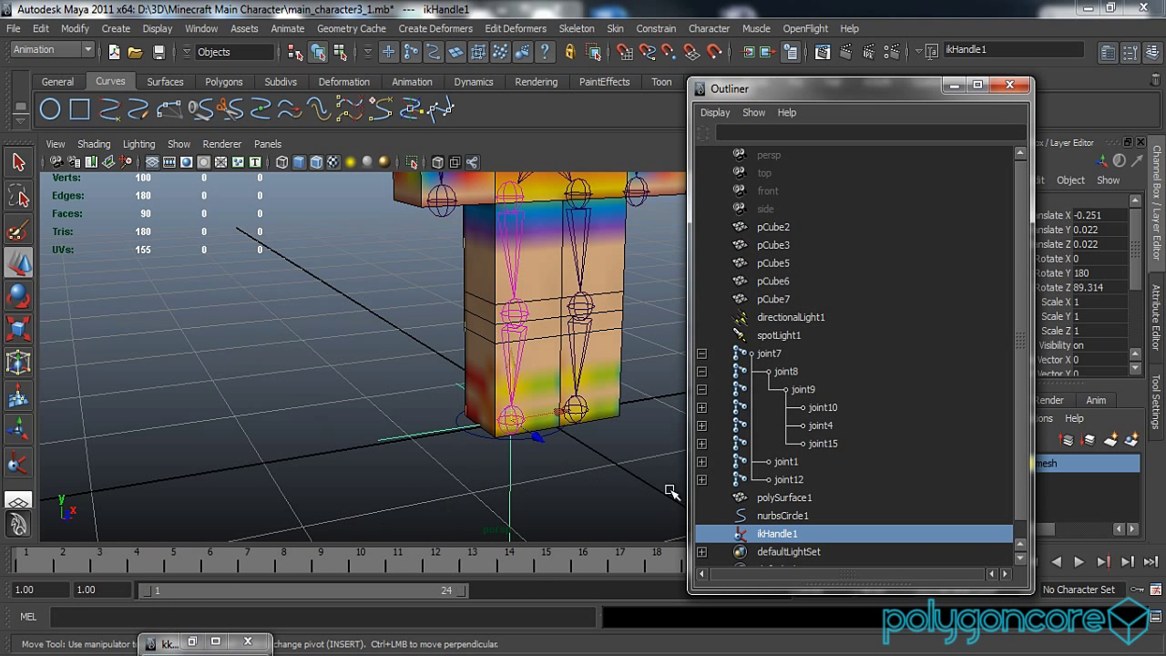
pyautogui.click(776, 516)
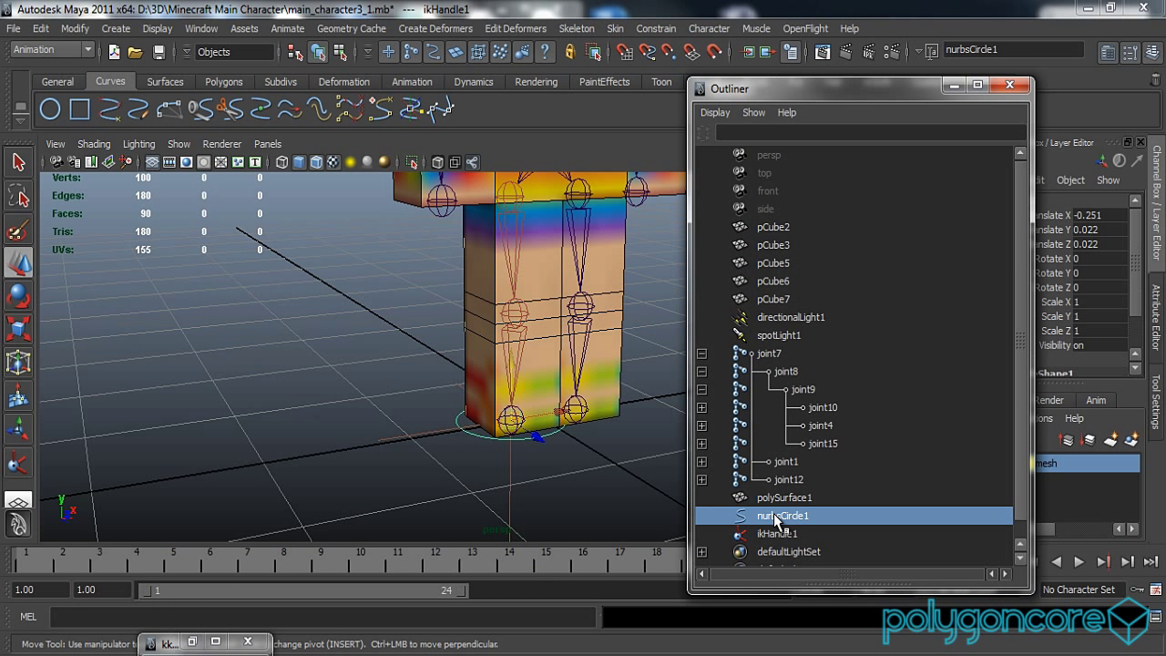
pyautogui.click(779, 535)
pyautogui.moveTo(780, 535)
pyautogui.mouseDown(button='middle')
pyautogui.moveTo(781, 548)
pyautogui.moveTo(777, 519)
pyautogui.mouseUp(button='middle')
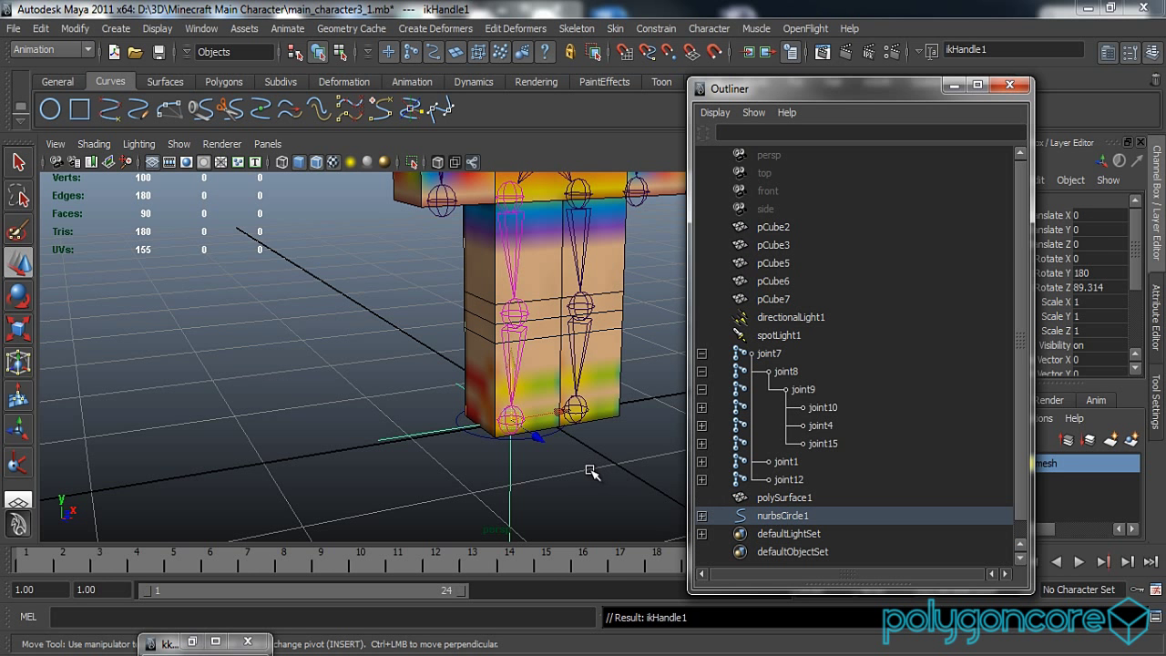
pyautogui.click(534, 449)
pyautogui.click(532, 438)
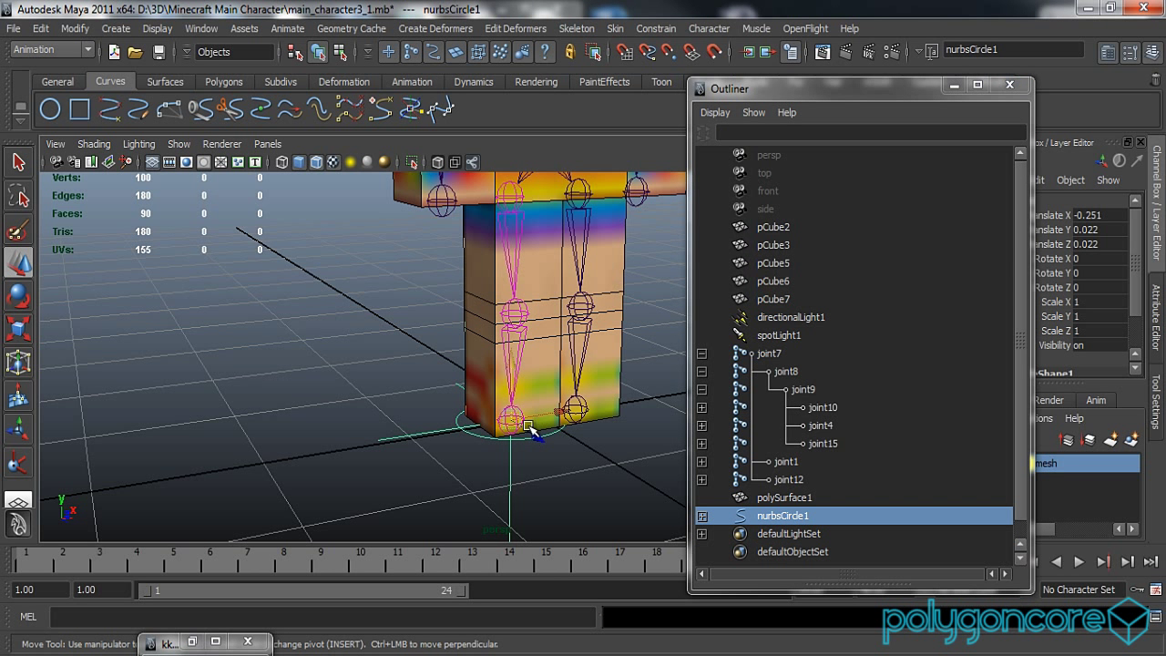
# Step: Test the right leg's IK by raising the foot's control circle, undo the movement, and deselect the circle
pyautogui.moveTo(510, 364); pyautogui.dragTo(518, 300)
pyautogui.hotkey('ctrl', 'z')
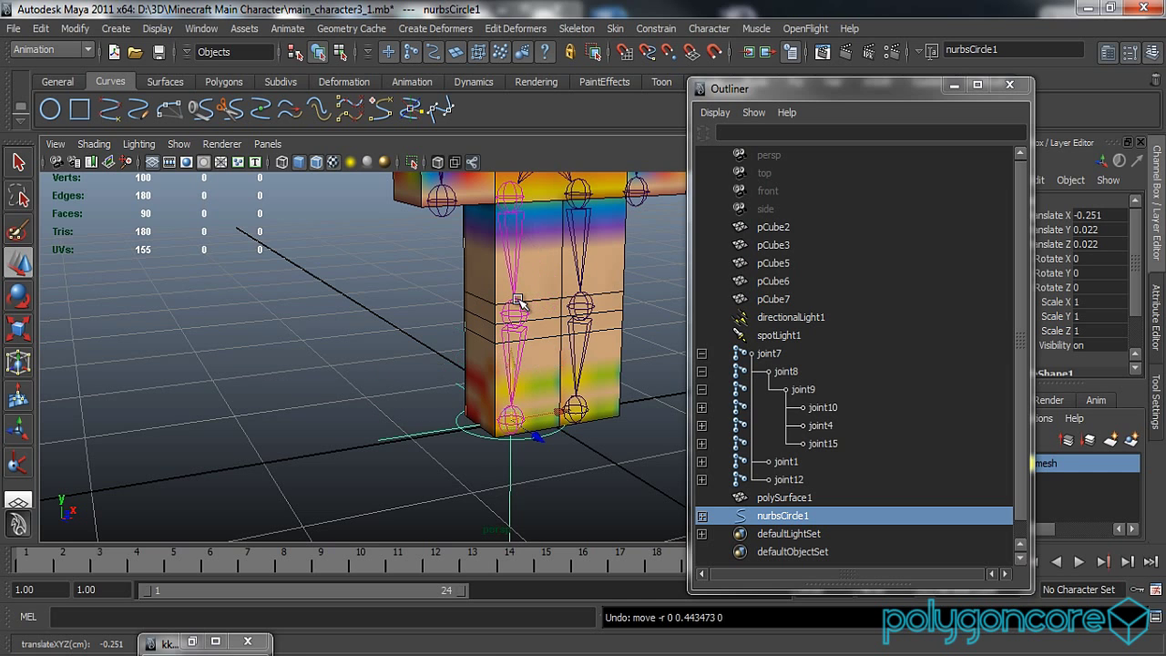
pyautogui.keyDown('alt'); pyautogui.moveTo(550, 383); pyautogui.dragTo(510, 396); pyautogui.keyUp('alt')
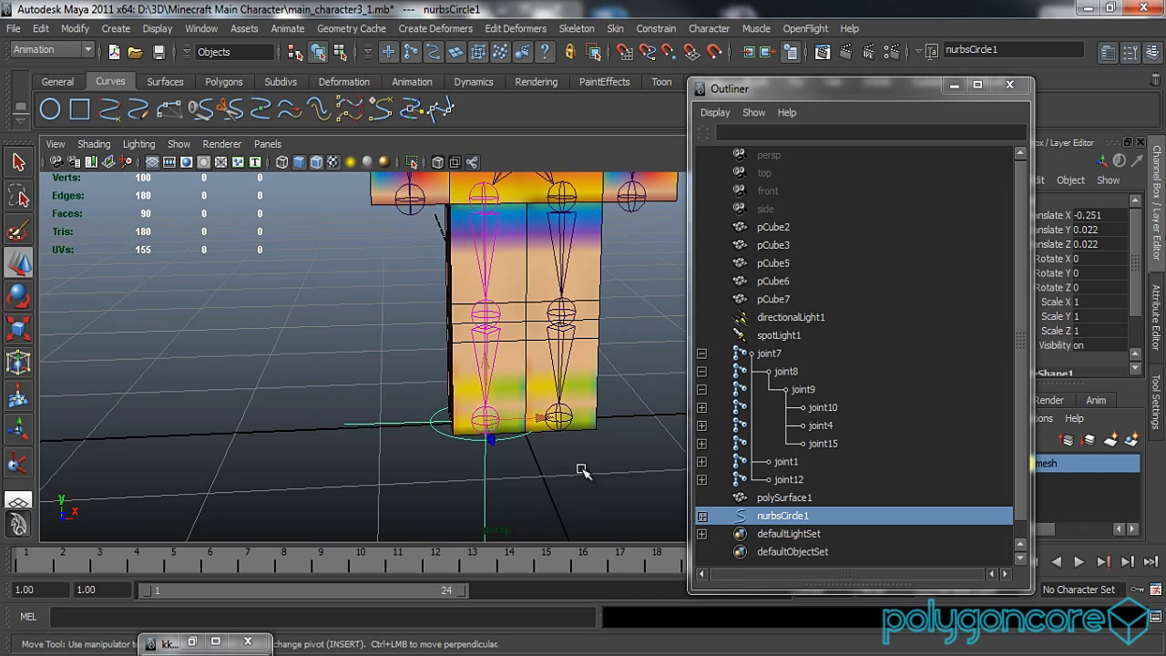
pyautogui.click(516, 482)
pyautogui.keyDown('alt'); pyautogui.moveTo(515, 482); pyautogui.dragTo(541, 492); pyautogui.keyUp('alt')
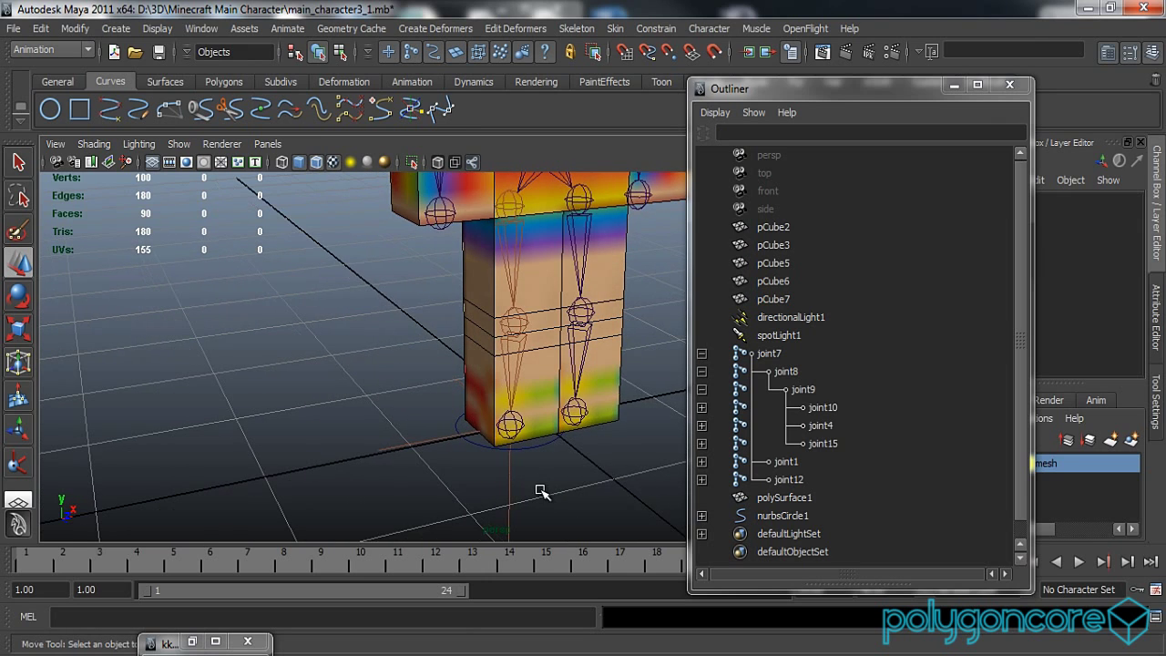
pyautogui.keyDown('alt'); pyautogui.moveTo(564, 437); pyautogui.dragTo(528, 469); pyautogui.keyUp('alt')
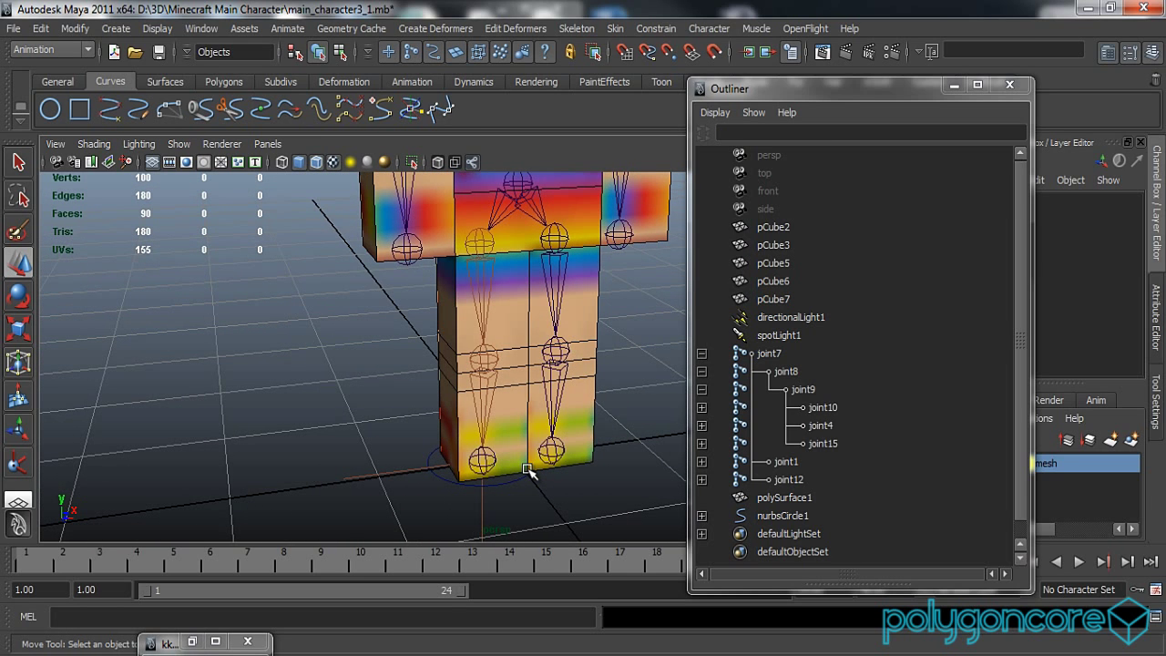
# Step: Select ikHandle1 at the right foot, minimize the Outliner, and show the handle's attributes
pyautogui.click(483, 507)
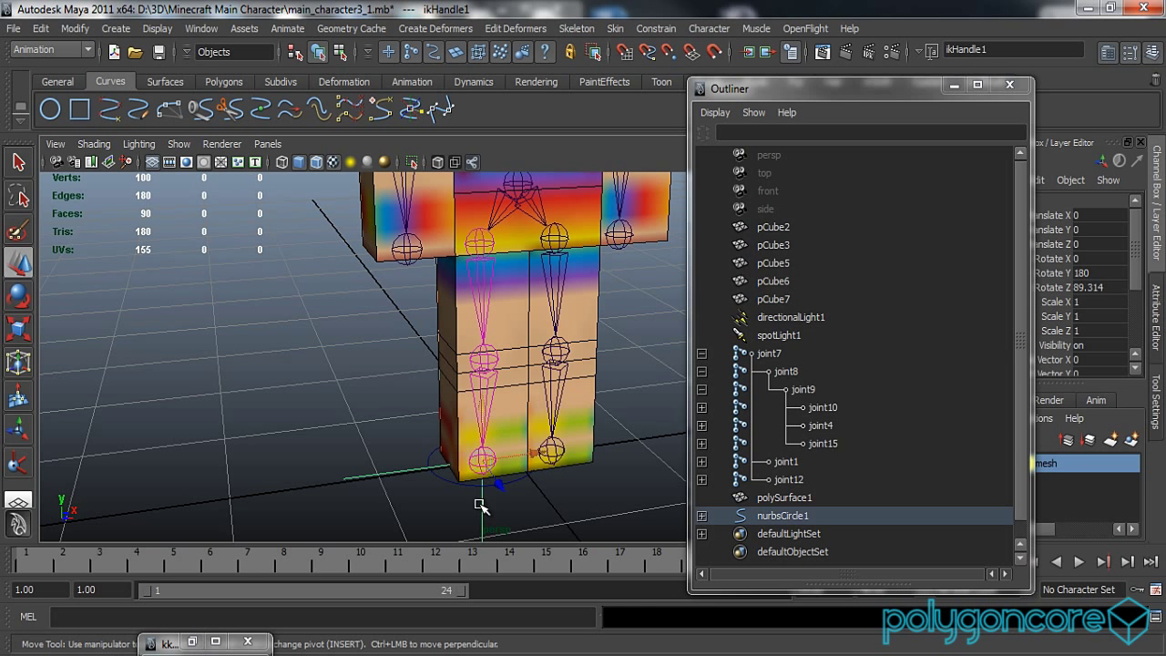
pyautogui.click(954, 85)
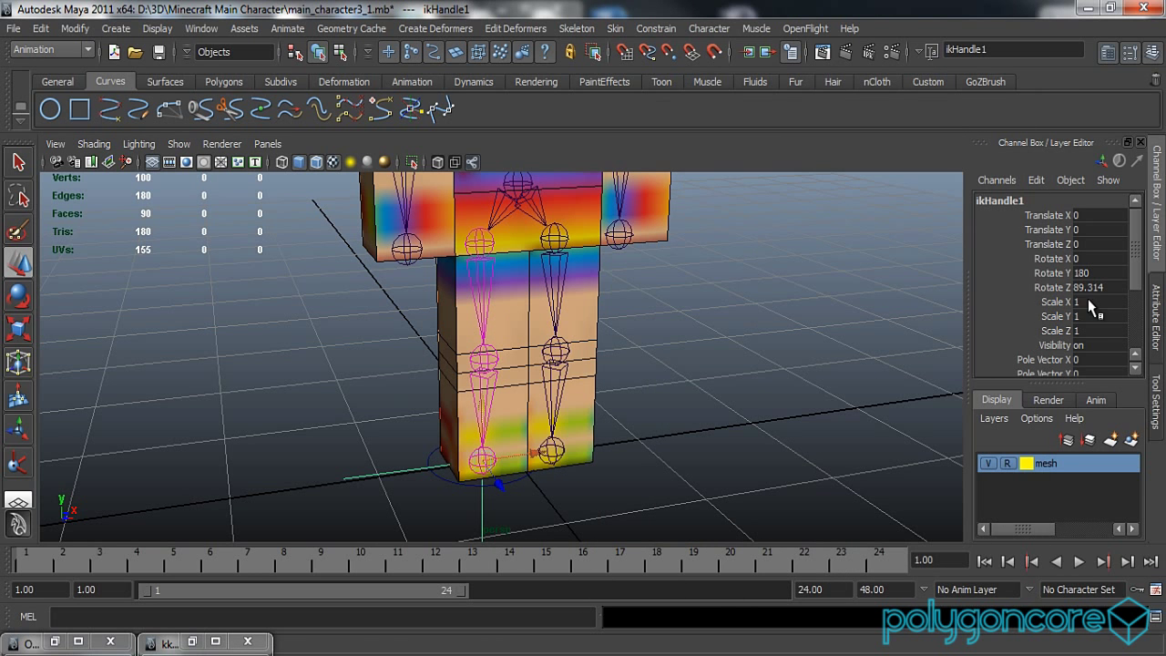
pyautogui.click(1157, 319)
pyautogui.scroll(-3, 1002, 406)
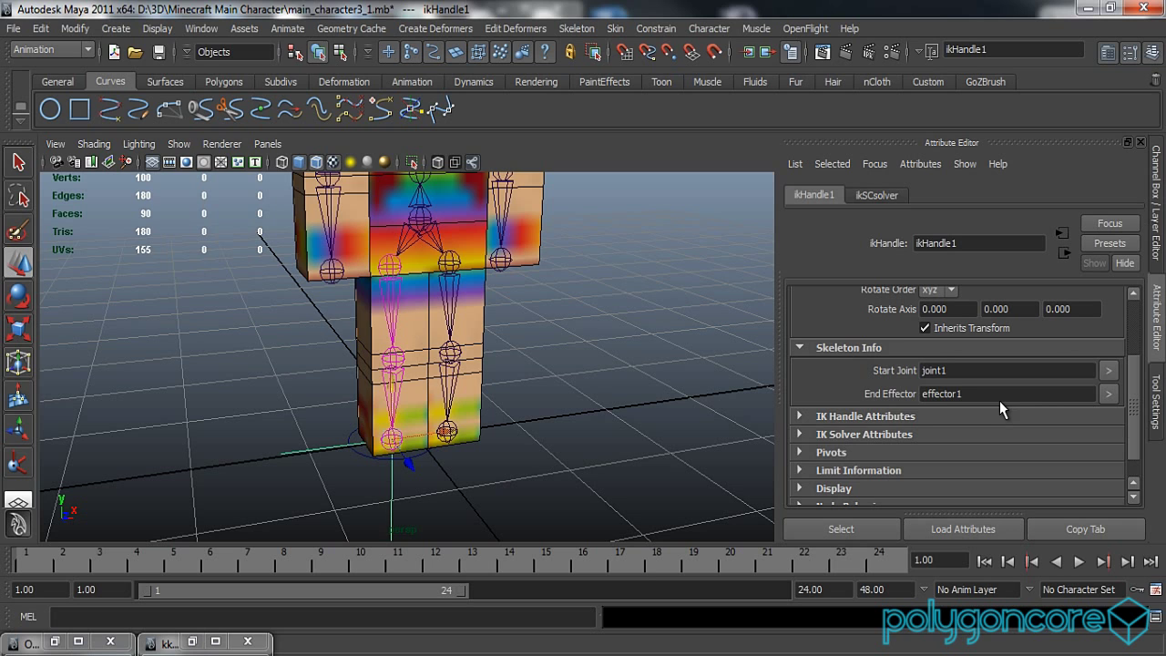
# Step: Change the IK Solver of ikHandle1 to ikRPsolver and deselect the handle
pyautogui.click(890, 417)
pyautogui.scroll(-1, 888, 419)
pyautogui.scroll(-2, 889, 424)
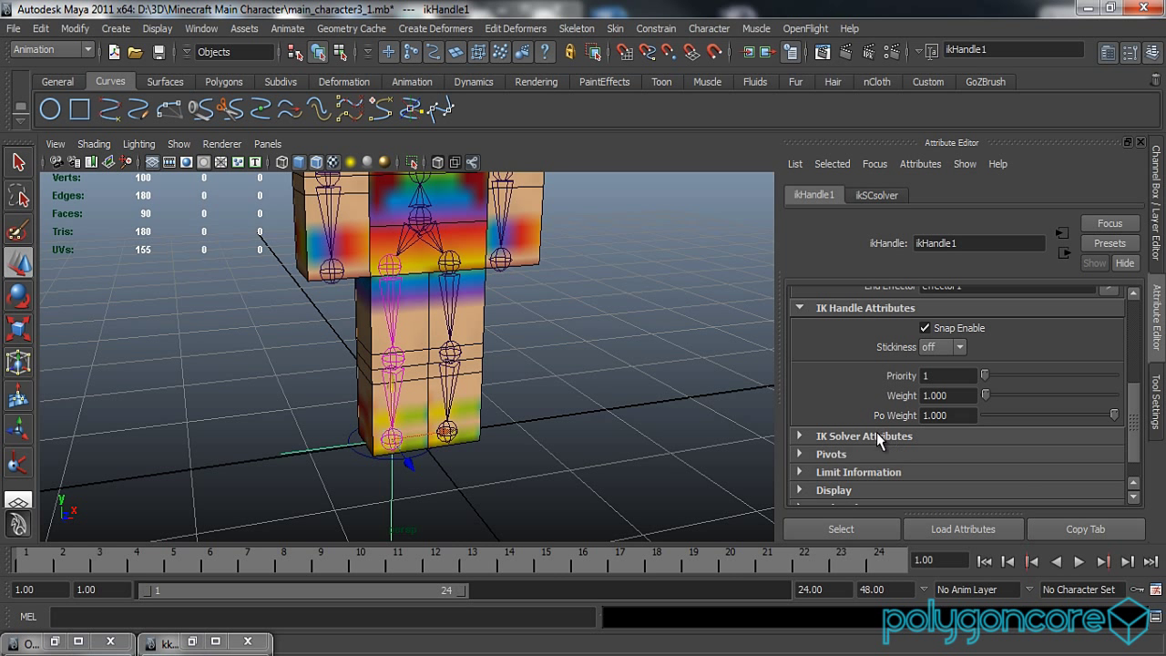
pyautogui.click(862, 435)
pyautogui.scroll(-2, 874, 438)
pyautogui.click(963, 441)
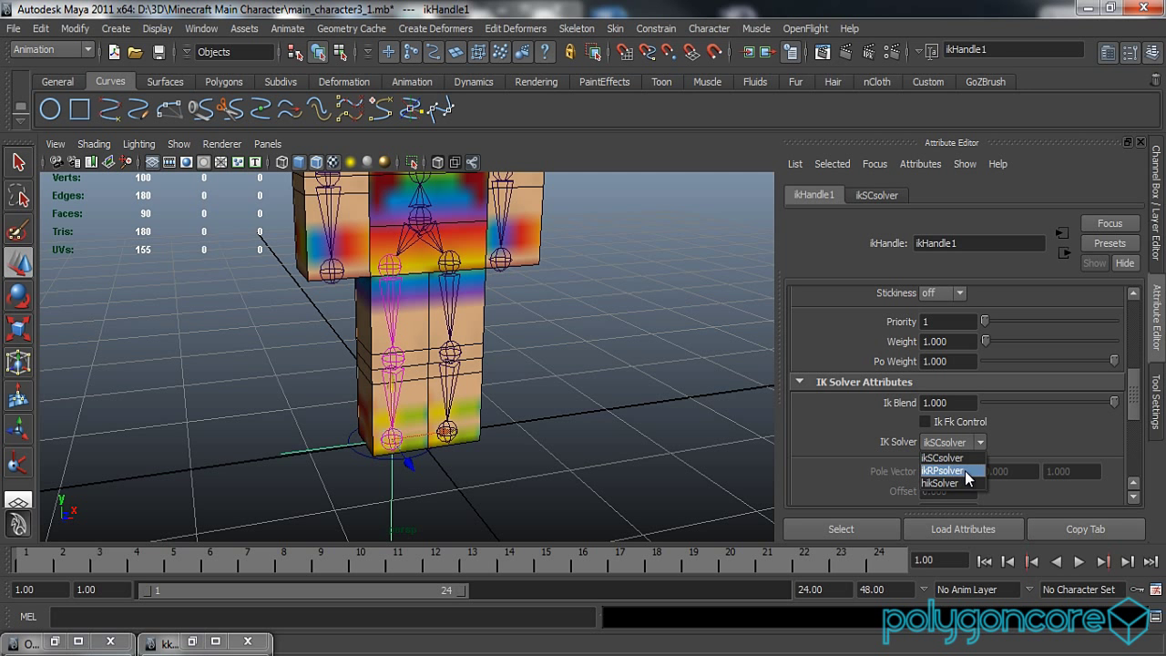
pyautogui.click(963, 471)
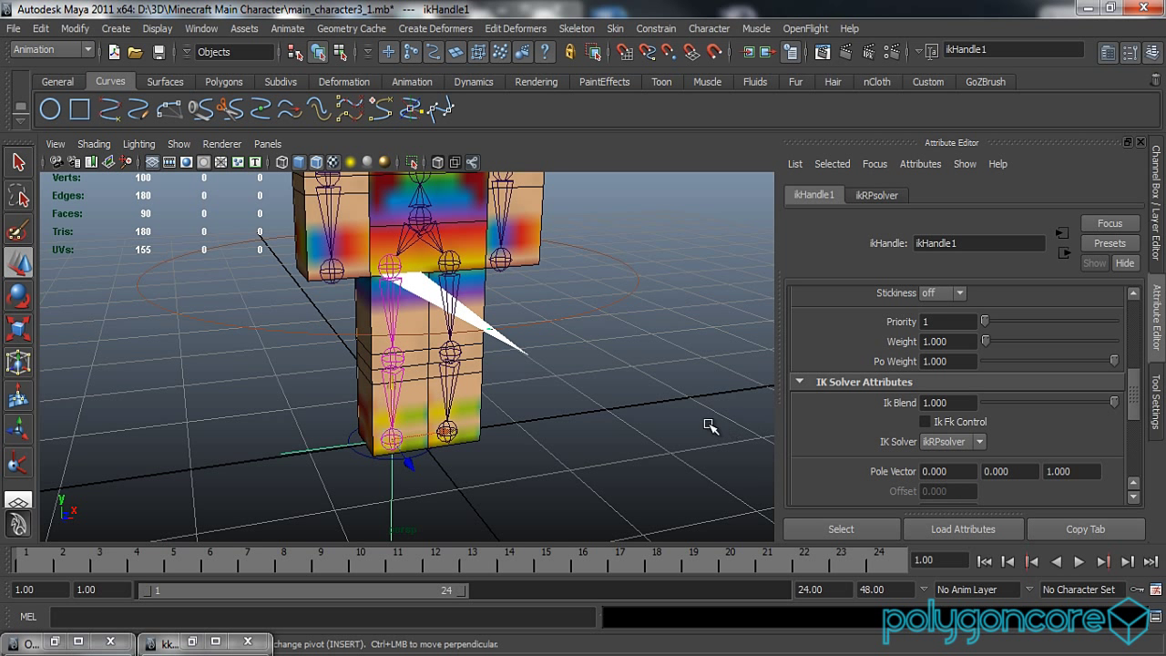
pyautogui.click(651, 418)
pyautogui.keyDown('alt'); pyautogui.moveTo(445, 474); pyautogui.dragTo(464, 475); pyautogui.keyUp('alt')
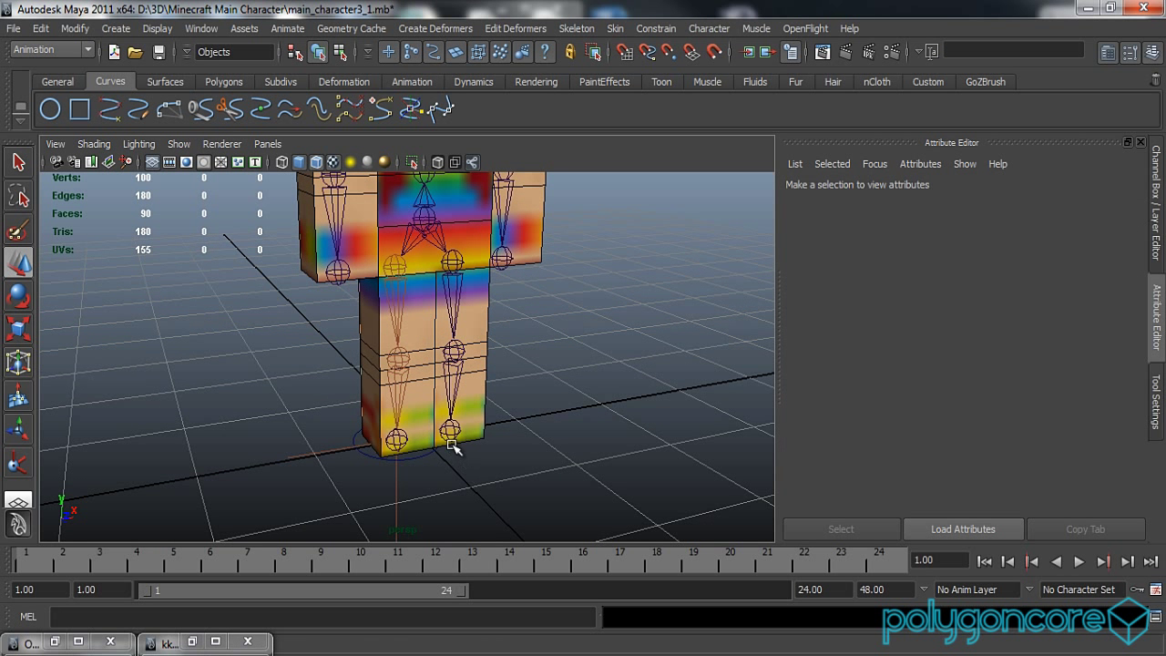
# Step: Restore the kk_Controllers window, create its four-way arrow control curve, and minimize the window again
pyautogui.click(192, 641)
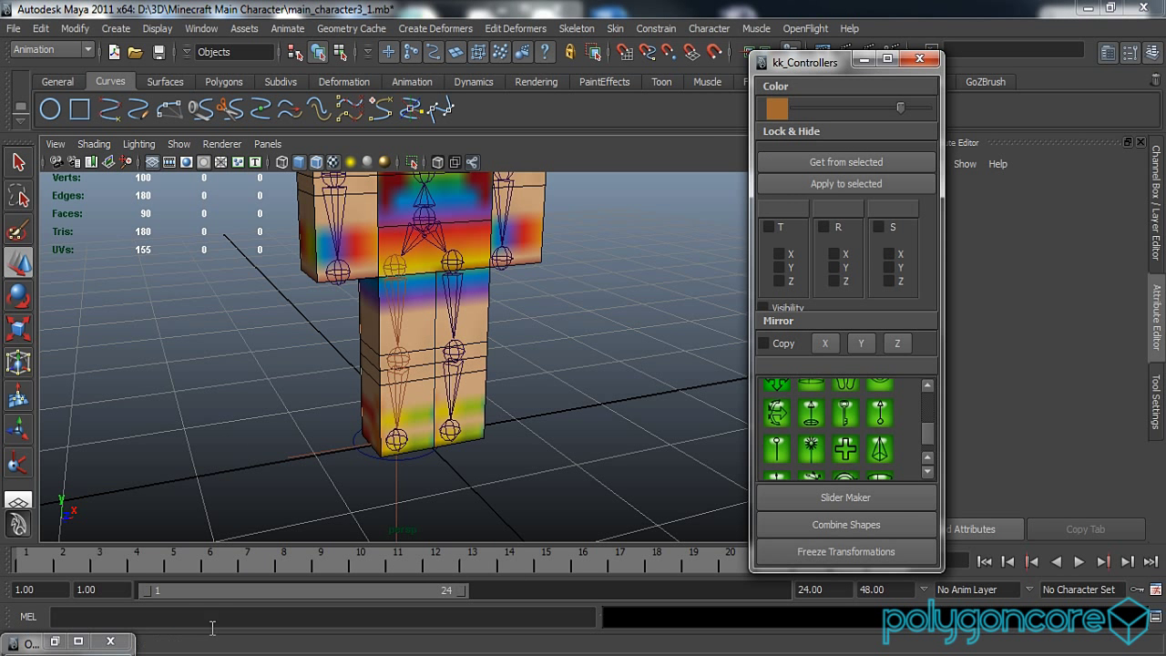
pyautogui.scroll(2, 854, 424)
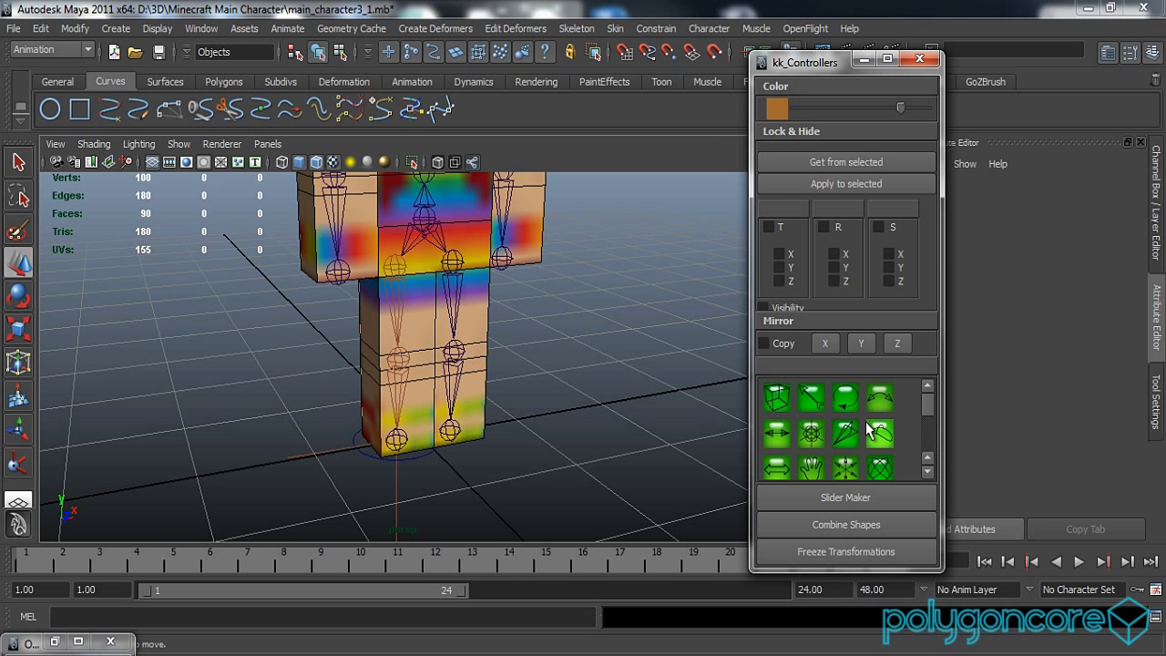
pyautogui.moveTo(925, 399); pyautogui.dragTo(924, 417)
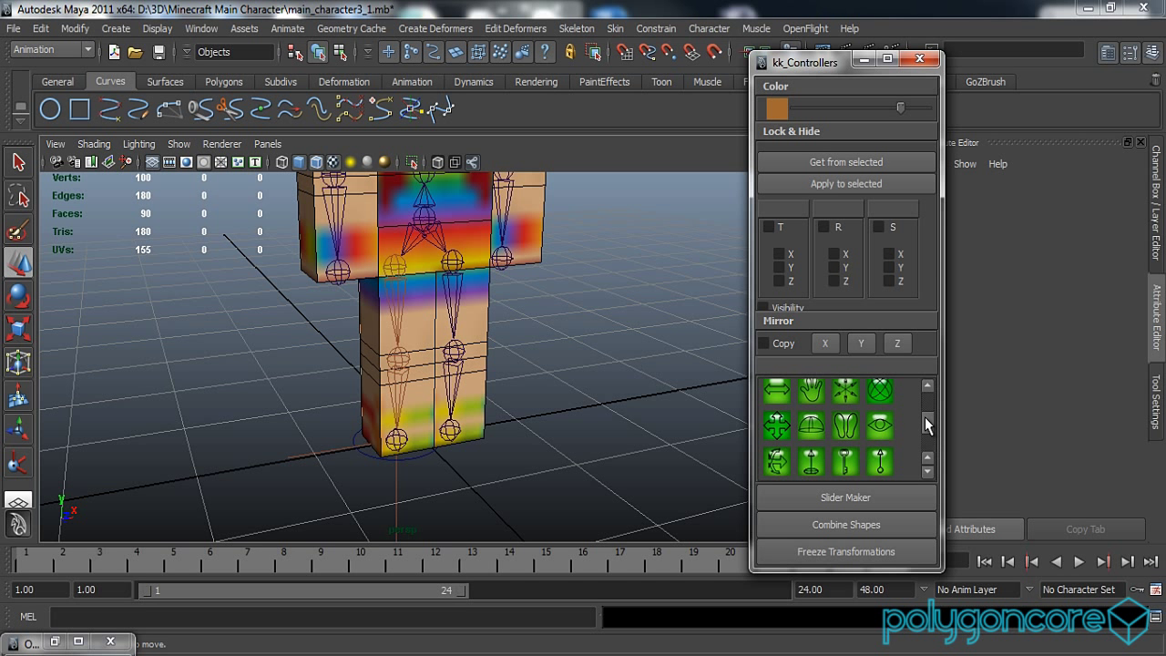
pyautogui.click(777, 425)
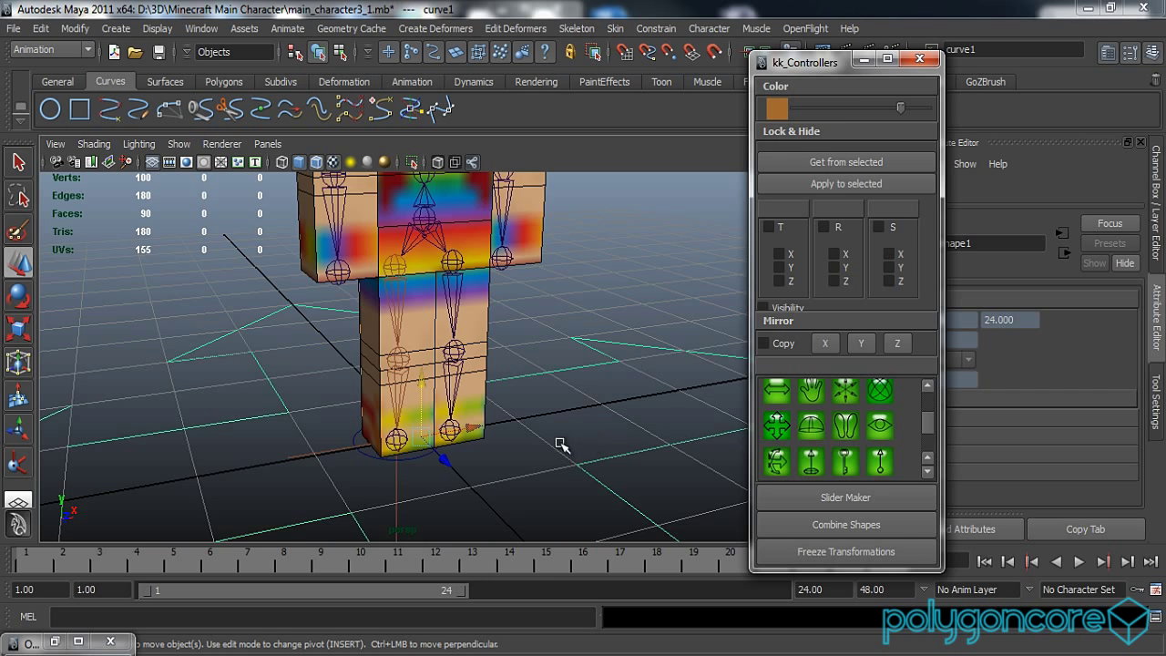
pyautogui.scroll(-2, 561, 443)
pyautogui.click(863, 64)
pyautogui.scroll(-2, 437, 393)
# Step: Stand the four-way arrow curve upright by setting its Rotate X to 90
pyautogui.press('e')
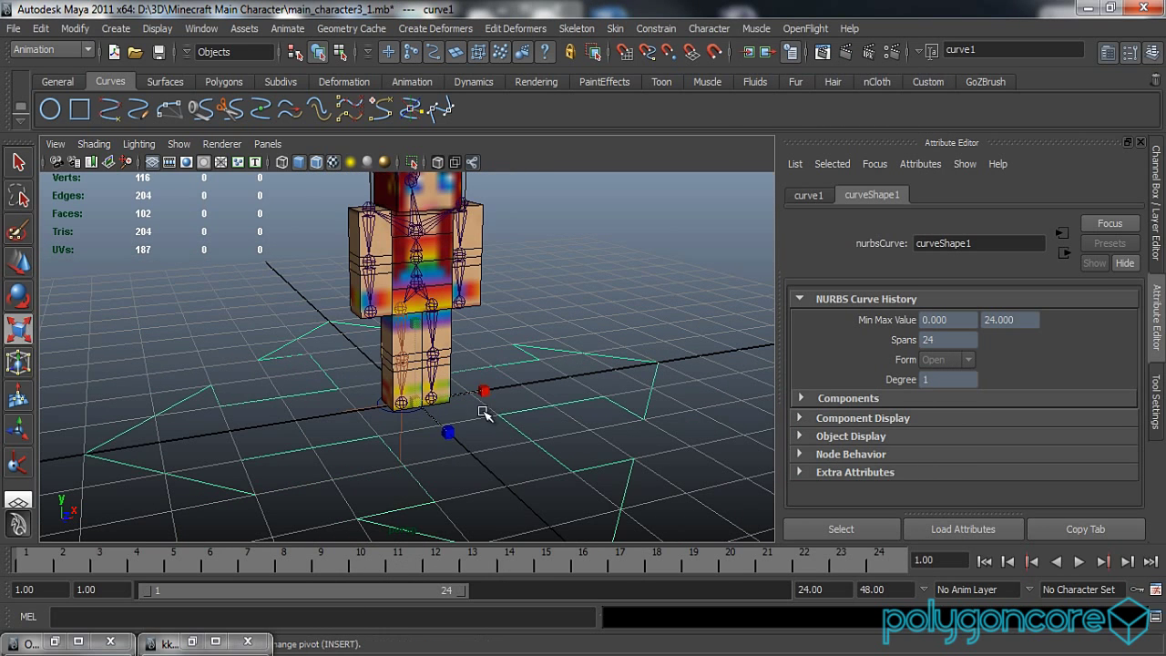
pyautogui.moveTo(439, 360); pyautogui.dragTo(441, 421)
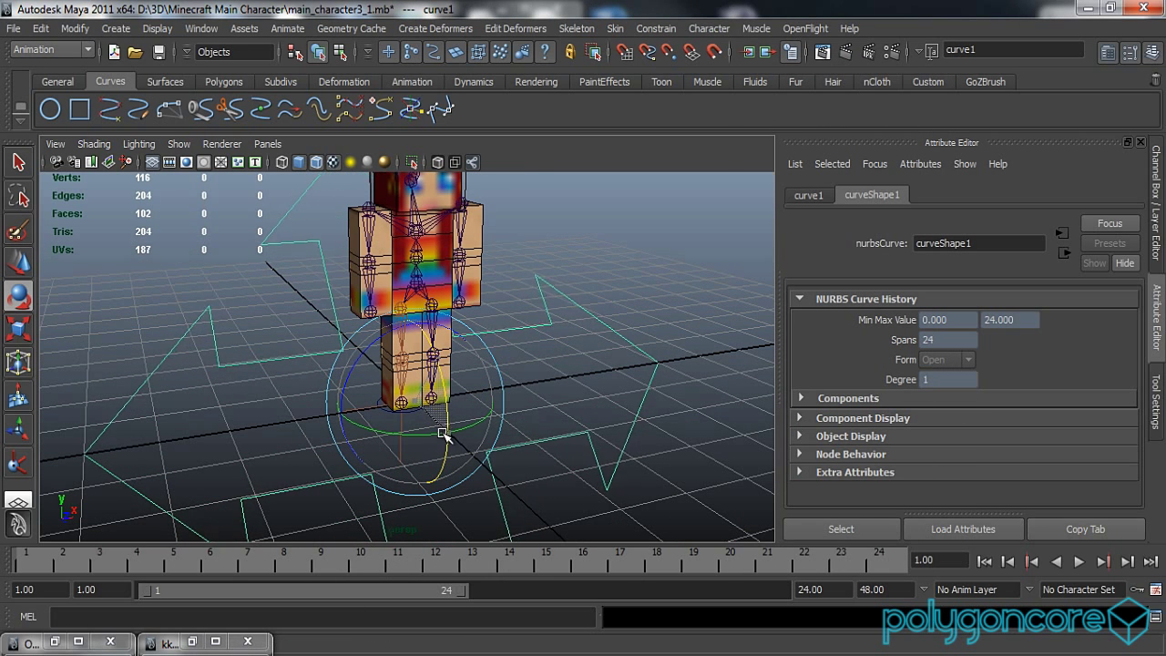
pyautogui.click(1159, 235)
pyautogui.click(1115, 262)
pyautogui.write('90')
pyautogui.press('Return')
pyautogui.click(678, 354)
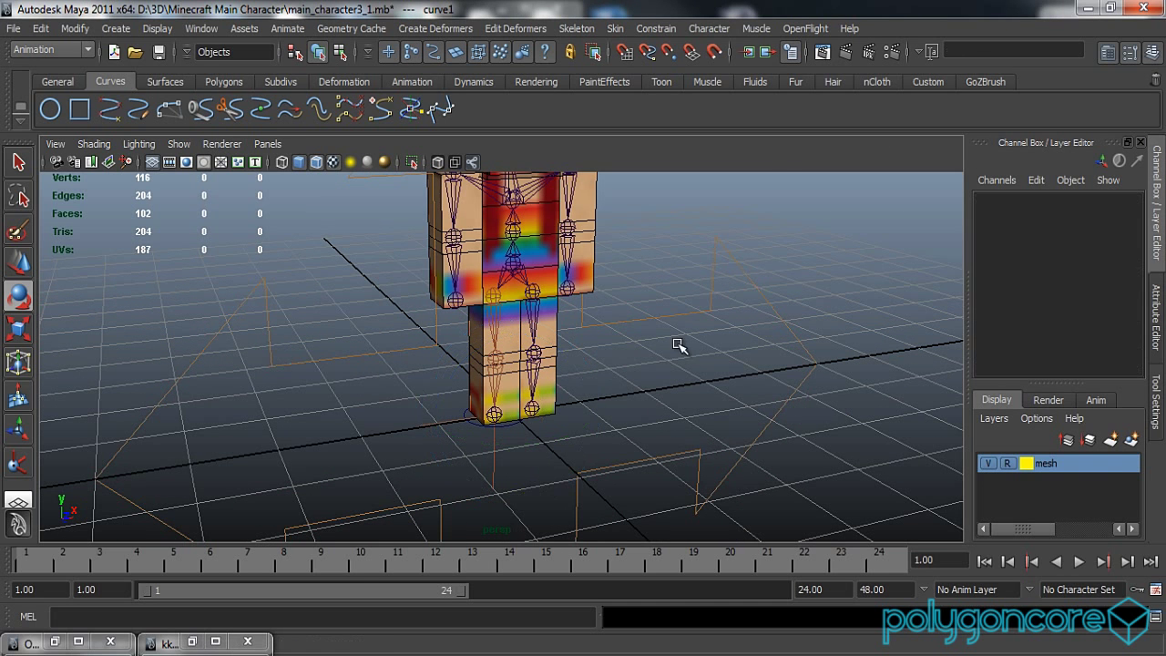
# Step: Scale the arrow curve to about 0.057 and place it in front of the knees at about Y 0.763, Z 1.108
pyautogui.press('r')
pyautogui.click(679, 314)
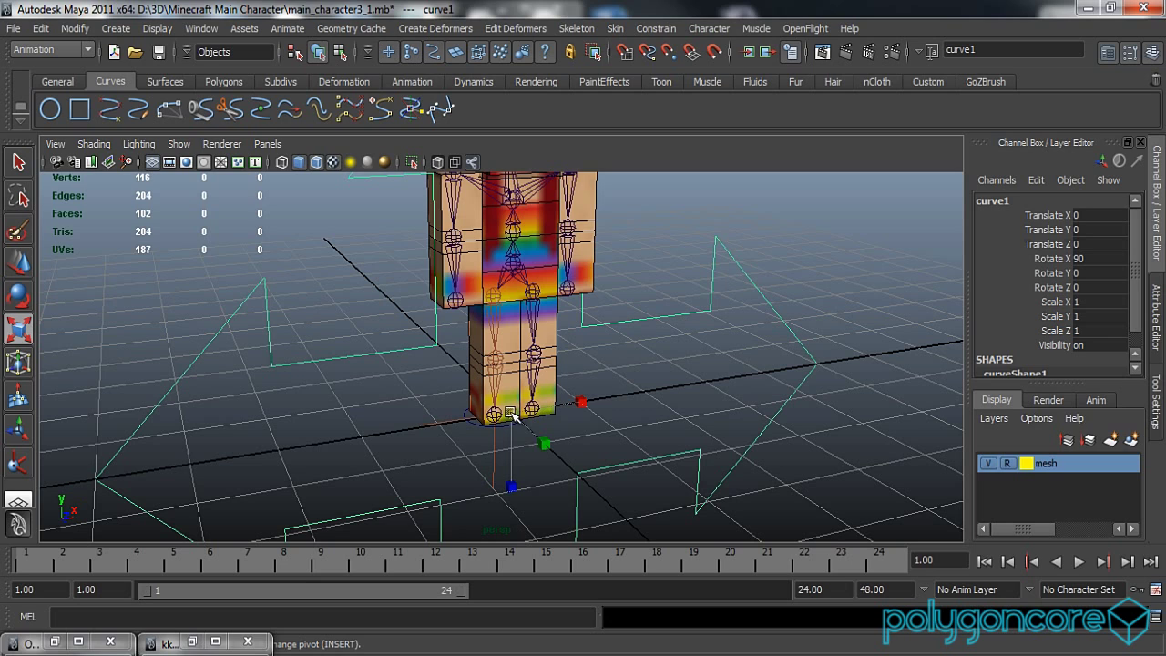
pyautogui.moveTo(500, 421); pyautogui.dragTo(697, 438)
pyautogui.press('w')
pyautogui.moveTo(650, 374); pyautogui.dragTo(659, 311)
pyautogui.press('r')
pyautogui.moveTo(651, 354); pyautogui.dragTo(608, 384)
pyautogui.press('space')
pyautogui.scroll(10, 608, 384)
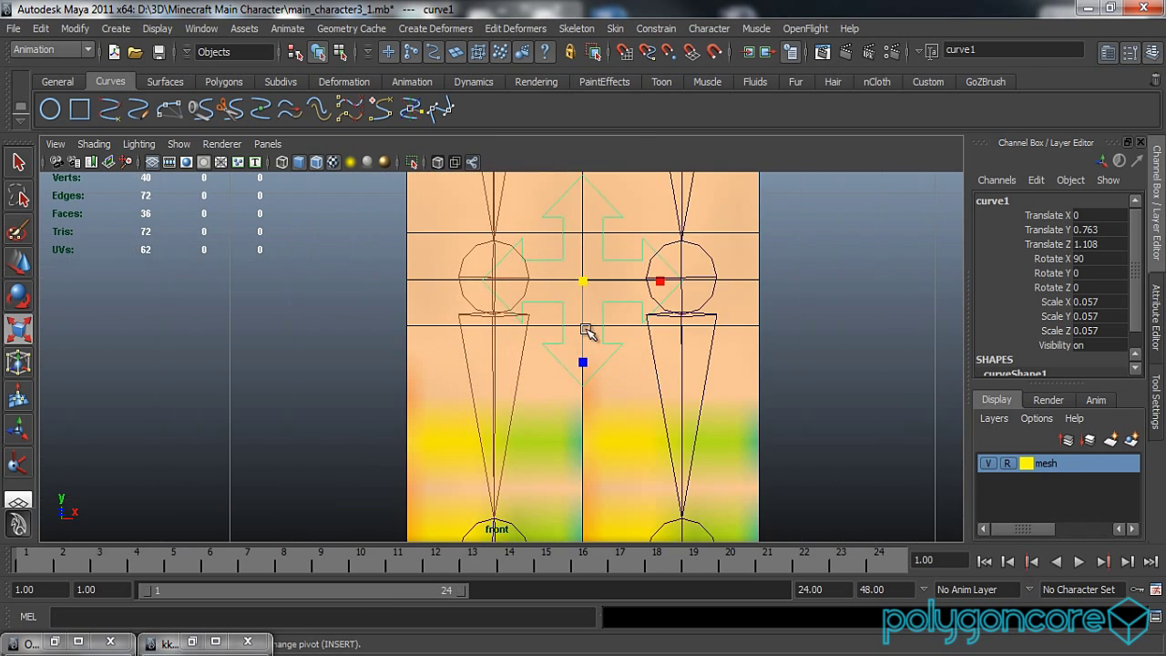
# Step: In the front view, scale the arrow curve to about 0.036 and center it on the right knee at about X -0.255
pyautogui.scroll(3, 588, 333)
pyautogui.moveTo(576, 381); pyautogui.dragTo(542, 399)
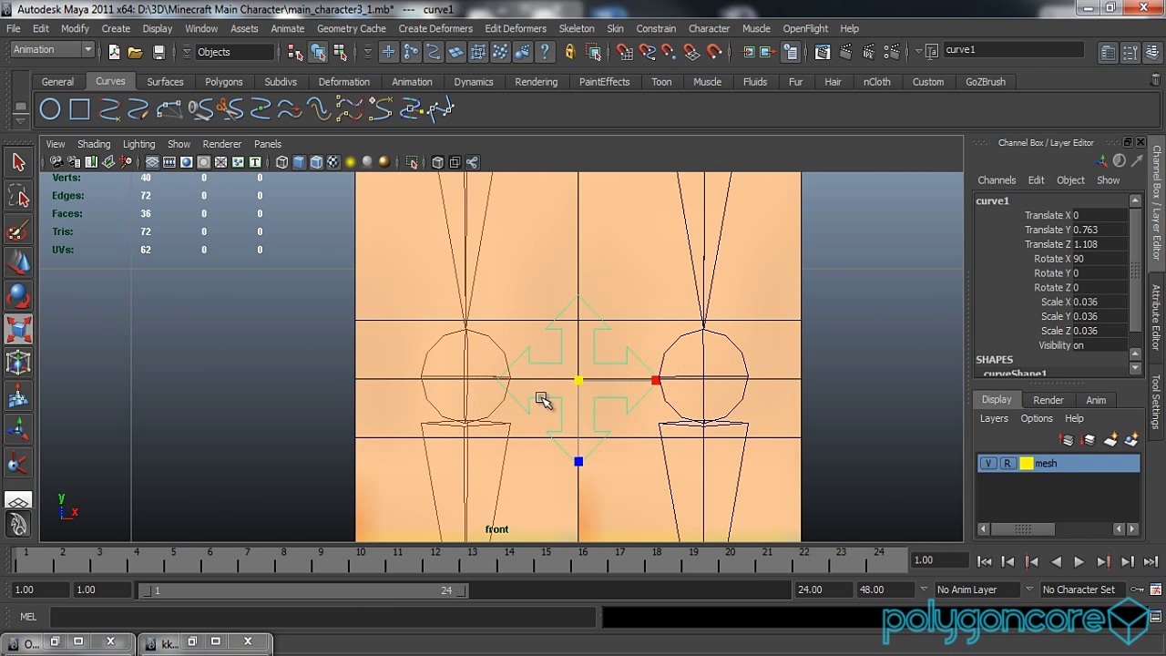
pyautogui.press('w')
pyautogui.moveTo(632, 385); pyautogui.dragTo(520, 325)
pyautogui.press('space')
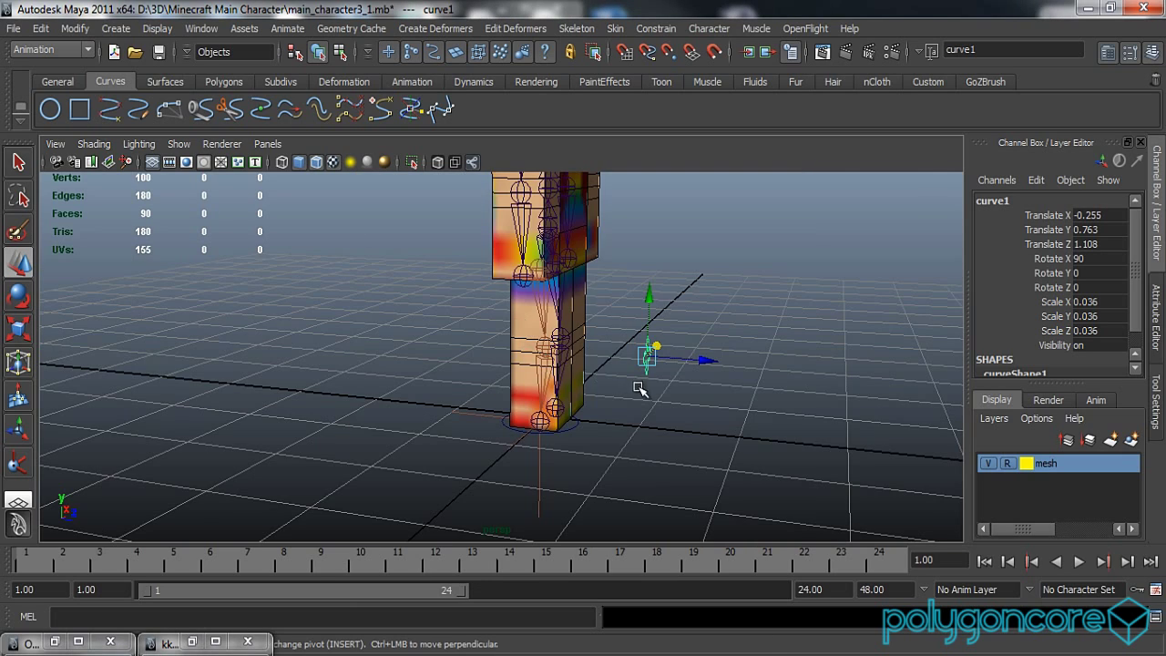
# Step: Freeze the arrow curve's translate, rotate and scale values
pyautogui.keyDown('alt'); pyautogui.moveTo(640, 389); pyautogui.dragTo(604, 407, button='middle'); pyautogui.keyUp('alt')
pyautogui.scroll(4, 604, 406)
pyautogui.moveTo(603, 407)
pyautogui.keyDown('alt'); pyautogui.mouseDown()
pyautogui.moveTo(528, 406)
pyautogui.moveTo(591, 412)
pyautogui.mouseUp(); pyautogui.keyUp('alt')
pyautogui.moveTo(1084, 215); pyautogui.dragTo(1089, 273)
pyautogui.rightClick(1085, 269)
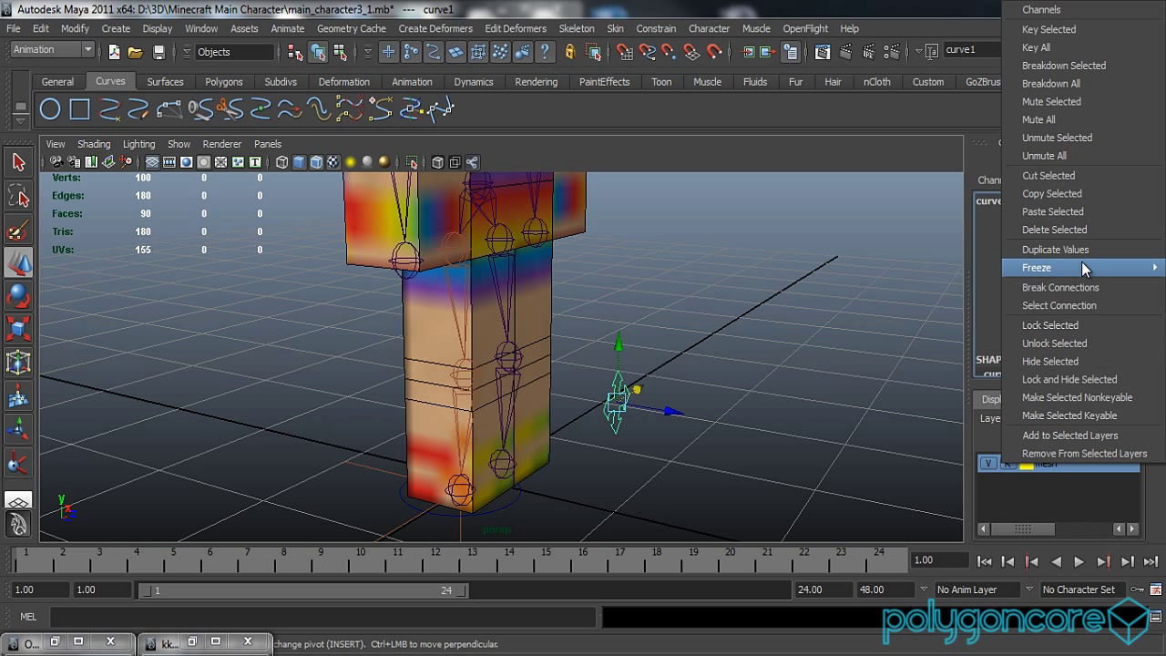
pyautogui.click(961, 323)
pyautogui.keyDown('alt'); pyautogui.moveTo(763, 412); pyautogui.dragTo(729, 410); pyautogui.keyUp('alt')
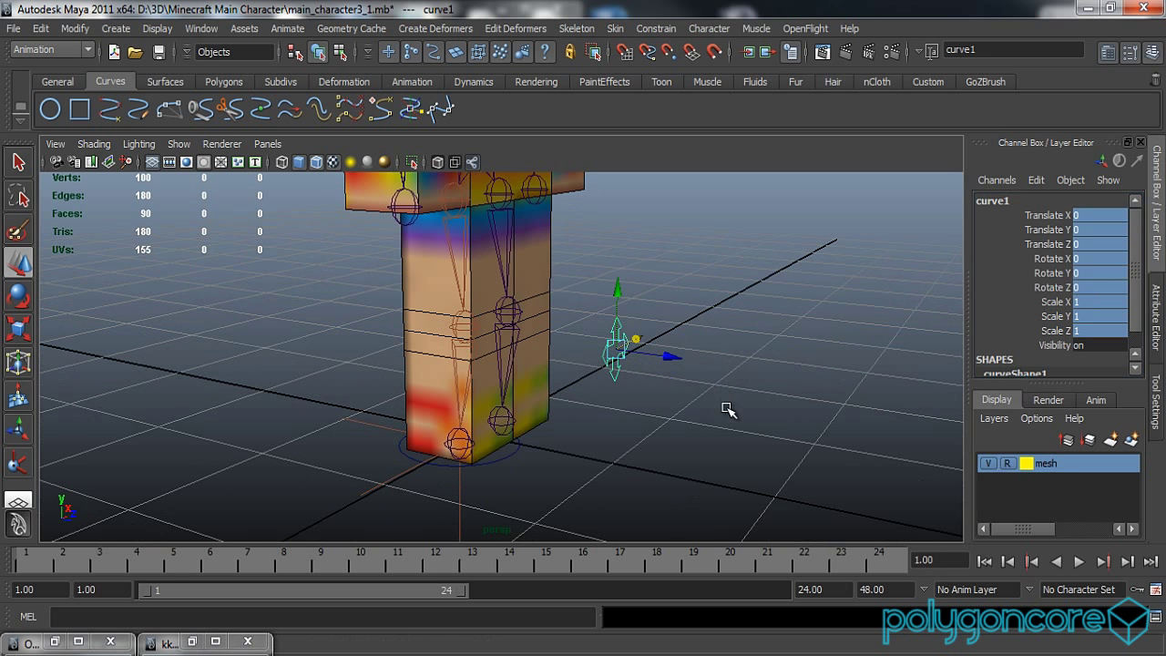
# Step: Freeze the transformations of nurbsCircle1 around the right foot
pyautogui.click(728, 410)
pyautogui.click(512, 453)
pyautogui.moveTo(1093, 215); pyautogui.dragTo(1091, 246)
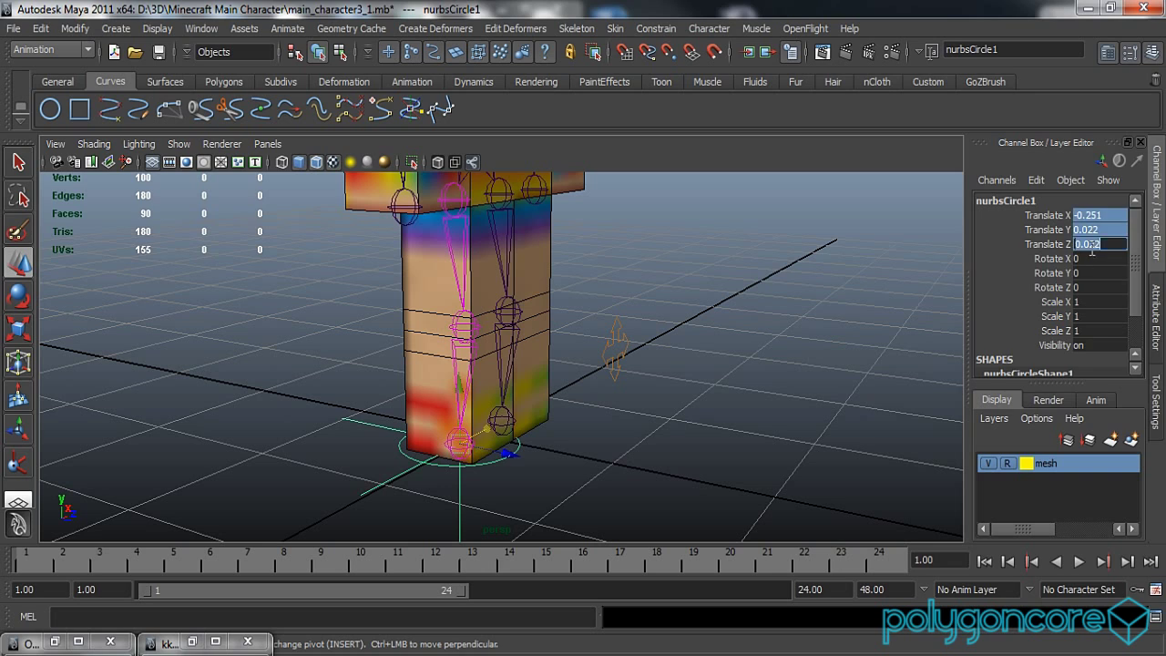
pyautogui.rightClick(1091, 248)
pyautogui.moveTo(1079, 265)
pyautogui.click(953, 319)
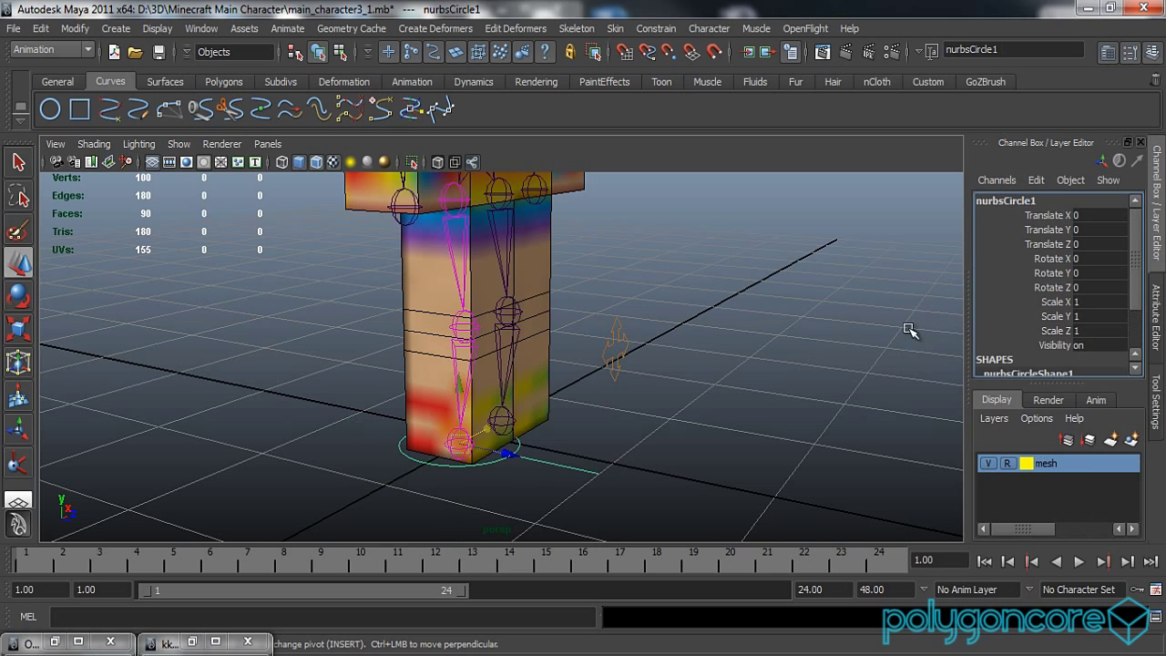
# Step: Select the arrow curve in front of the right knee and show its attributes
pyautogui.click(721, 363)
pyautogui.keyDown('alt'); pyautogui.moveTo(721, 362); pyautogui.dragTo(654, 377); pyautogui.keyUp('alt')
pyautogui.hotkey('ctrl', 'a')
pyautogui.click(536, 364)
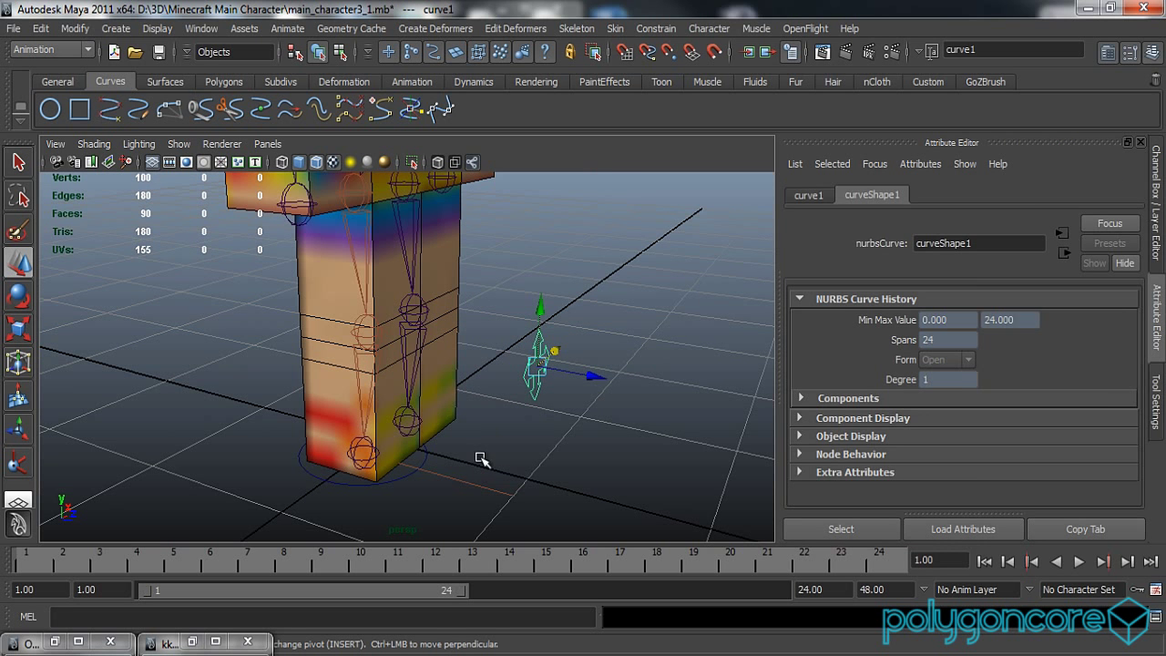
# Step: Constrain the leg's IK handle to the arrow-shaped knee curve with a Pole Vector constraint
pyautogui.keyDown('shift'); pyautogui.click(471, 480); pyautogui.keyUp('shift')
pyautogui.click(604, 28)
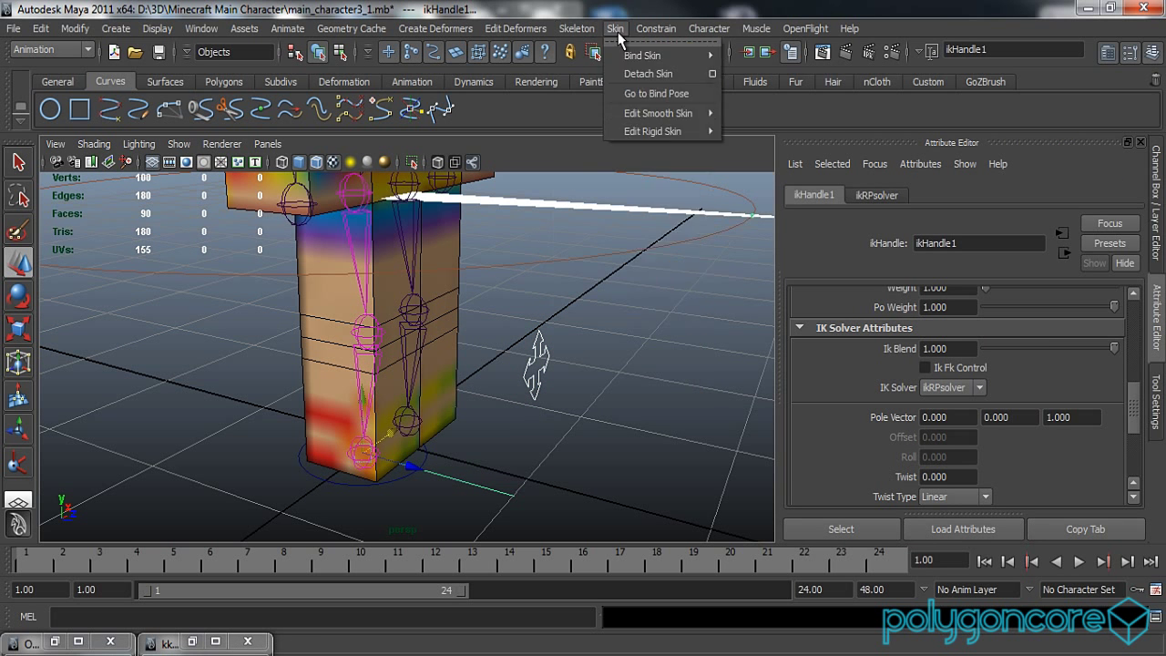
pyautogui.moveTo(656, 28)
pyautogui.click(669, 238)
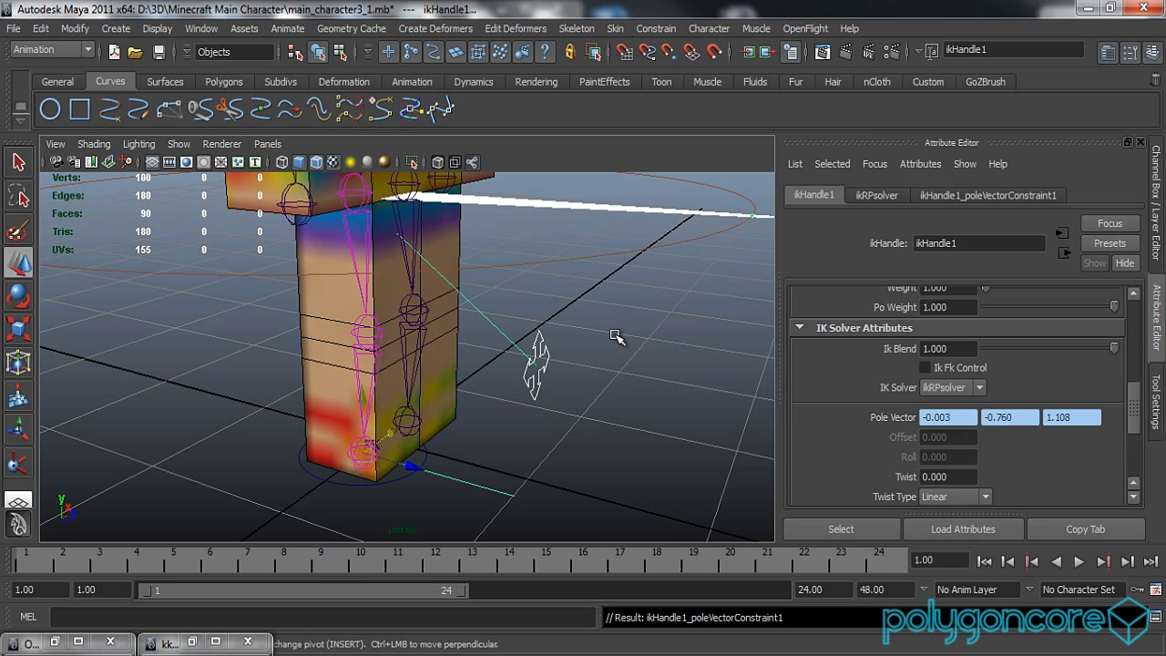
# Step: Test the pole vector by moving the arrow control sideways along X, and undo the move
pyautogui.click(1155, 232)
pyautogui.click(689, 401)
pyautogui.click(661, 366)
pyautogui.scroll(-2, 661, 366)
pyautogui.keyDown('alt'); pyautogui.moveTo(661, 366); pyautogui.dragTo(393, 355); pyautogui.keyUp('alt')
pyautogui.hotkey('ctrl', 'z')
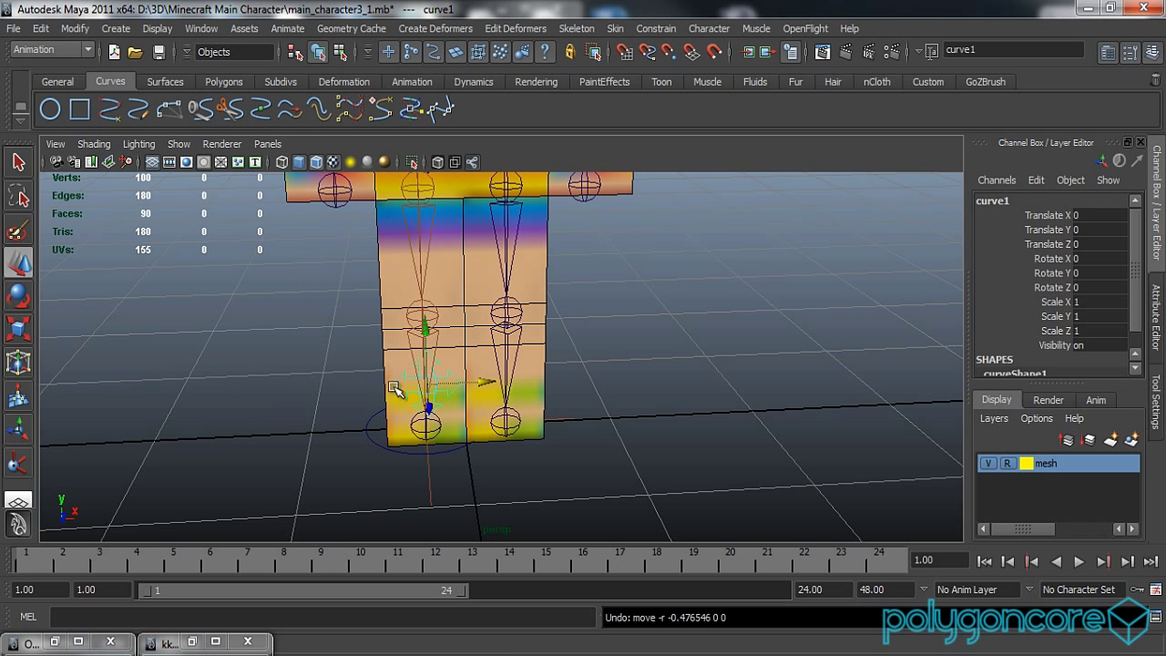
# Step: Test the leg IK by raising the foot circle and moving the knee arrow, and undo the moves
pyautogui.click(365, 438)
pyautogui.keyDown('alt'); pyautogui.moveTo(368, 438); pyautogui.dragTo(541, 430); pyautogui.keyUp('alt')
pyautogui.moveTo(471, 393); pyautogui.dragTo(471, 294)
pyautogui.click(653, 344)
pyautogui.moveTo(653, 352)
pyautogui.keyDown('alt'); pyautogui.mouseDown()
pyautogui.moveTo(539, 376)
pyautogui.moveTo(340, 375)
pyautogui.moveTo(657, 335)
pyautogui.mouseUp(); pyautogui.keyUp('alt')
pyautogui.hotkey('ctrl', 'z')
pyautogui.hotkey('ctrl', 'z')
pyautogui.hotkey('ctrl', 'z')
pyautogui.hotkey('ctrl', 'z')
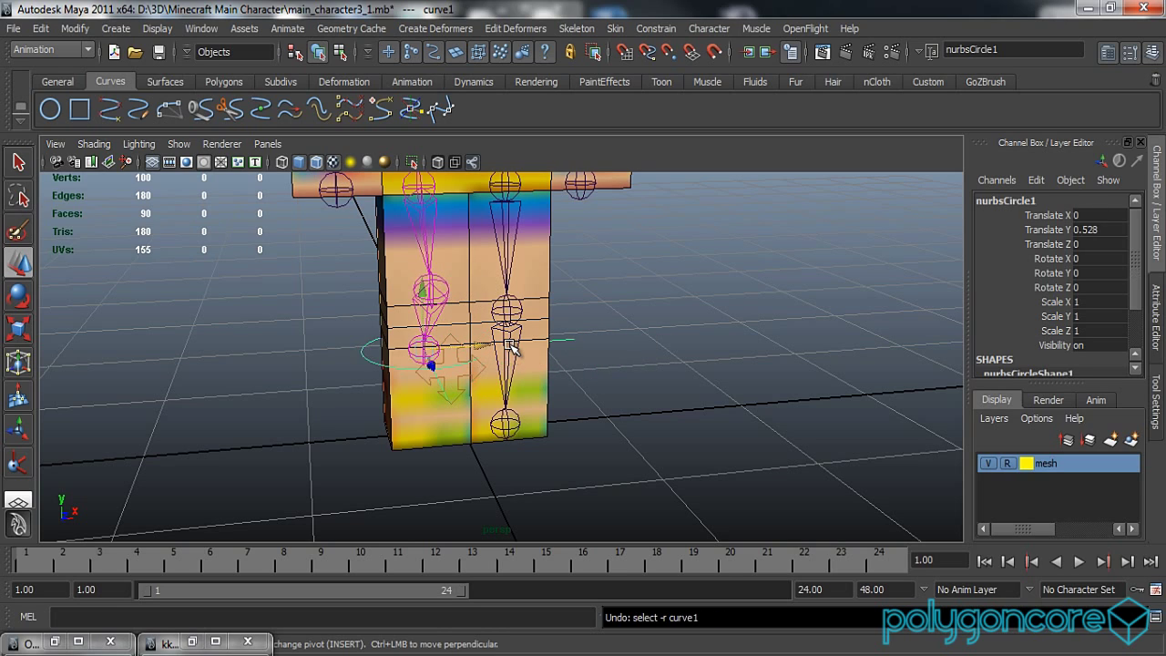
# Step: Color the knee arrow and the foot circle yellow with kk_Controllers
pyautogui.click(637, 358)
pyautogui.keyDown('alt'); pyautogui.moveTo(577, 373); pyautogui.dragTo(621, 404); pyautogui.keyUp('alt')
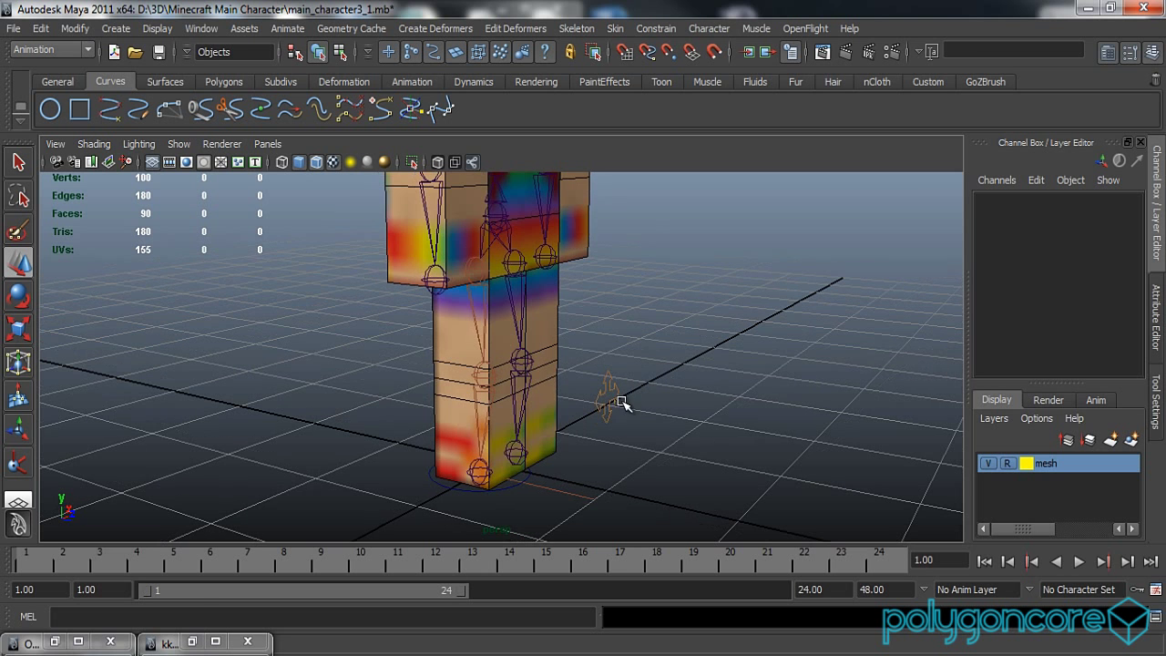
pyautogui.click(606, 404)
pyautogui.click(169, 643)
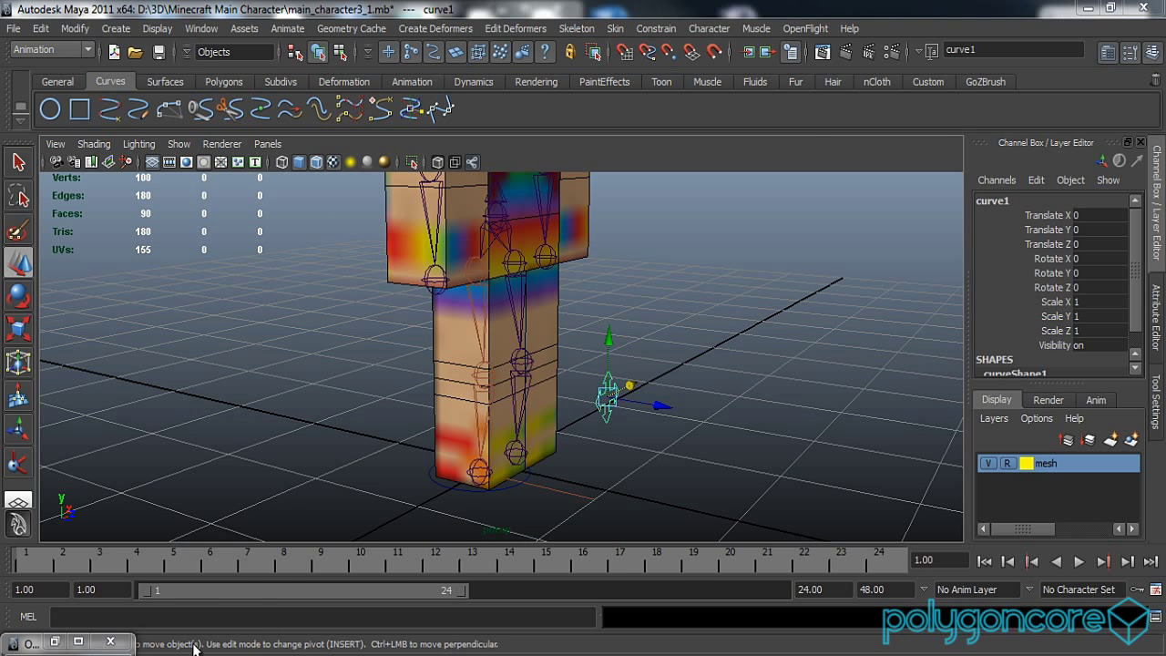
pyautogui.moveTo(894, 110); pyautogui.dragTo(870, 114)
pyautogui.click(500, 484)
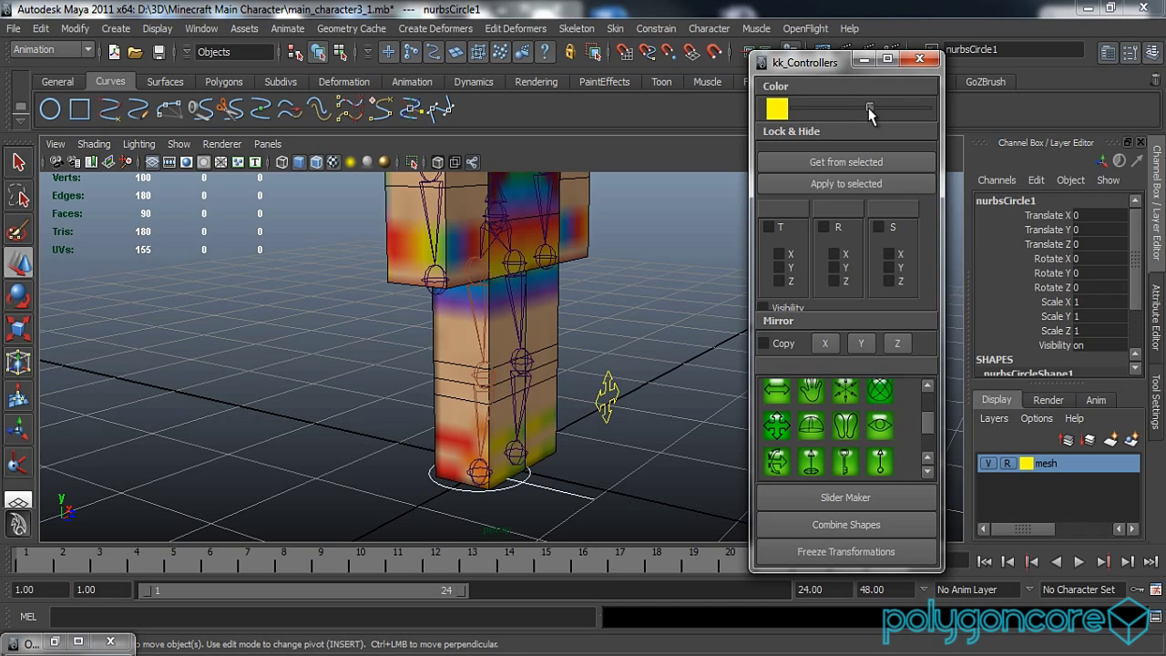
pyautogui.click(649, 356)
pyautogui.keyDown('alt'); pyautogui.moveTo(629, 382); pyautogui.dragTo(561, 426); pyautogui.keyUp('alt')
pyautogui.keyDown('alt'); pyautogui.moveTo(589, 379); pyautogui.dragTo(596, 414, button='middle'); pyautogui.keyUp('alt')
pyautogui.keyDown('alt'); pyautogui.moveTo(596, 414); pyautogui.dragTo(549, 421); pyautogui.keyUp('alt')
pyautogui.click(863, 60)
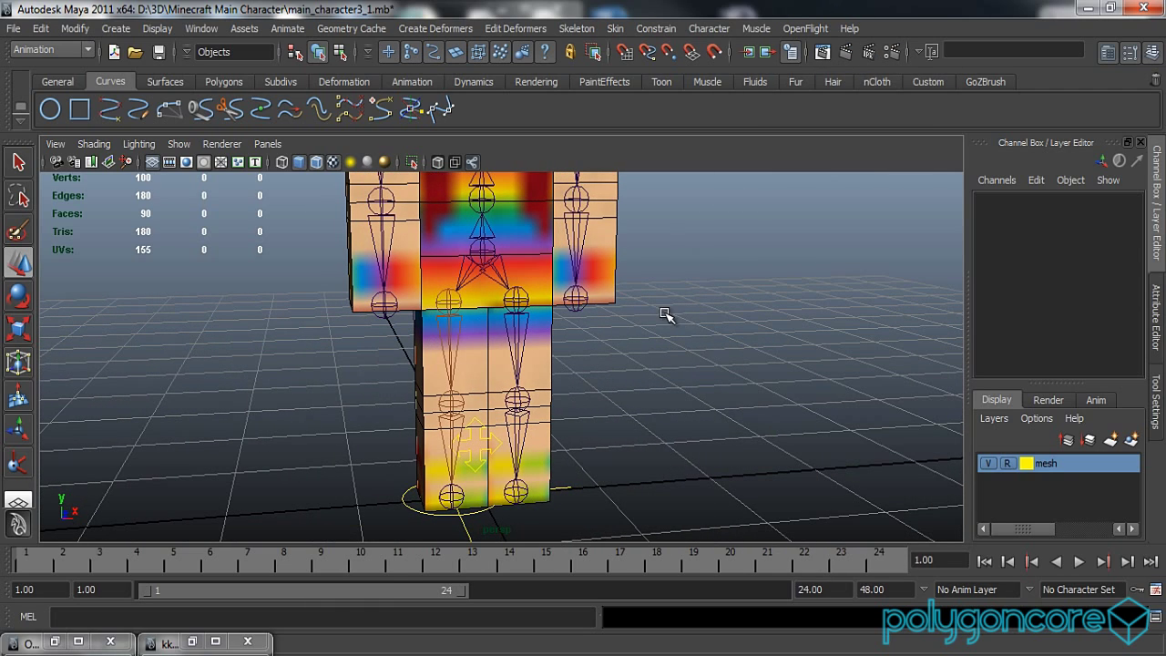
# Step: Create a NURBS circle and place it on the pelvis joint at about X 0.015, Y 1.89, Z 0
pyautogui.click(60, 114)
pyautogui.keyDown('alt'); pyautogui.moveTo(487, 362); pyautogui.dragTo(552, 387); pyautogui.keyUp('alt')
pyautogui.moveTo(729, 453); pyautogui.dragTo(738, 496)
pyautogui.press('w')
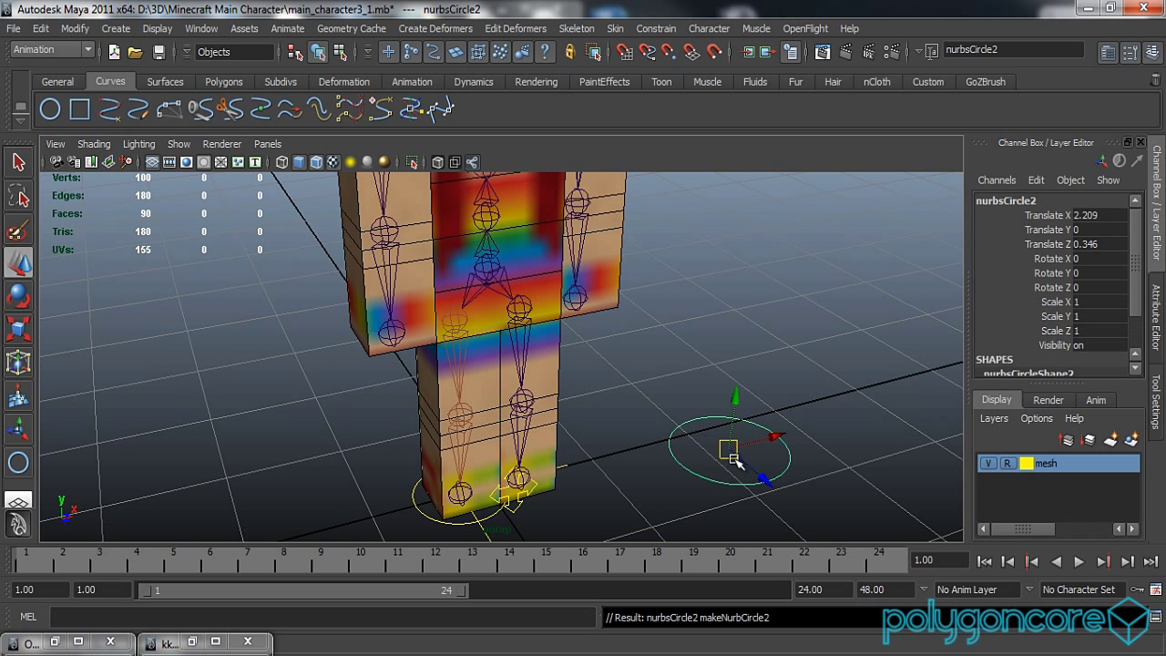
pyautogui.moveTo(496, 285); pyautogui.dragTo(485, 276)
pyautogui.keyDown('alt'); pyautogui.moveTo(489, 322); pyautogui.dragTo(528, 352); pyautogui.keyUp('alt')
# Step: Scale the pelvis circle uniformly to about 1.409 so that it surrounds the torso
pyautogui.press('r')
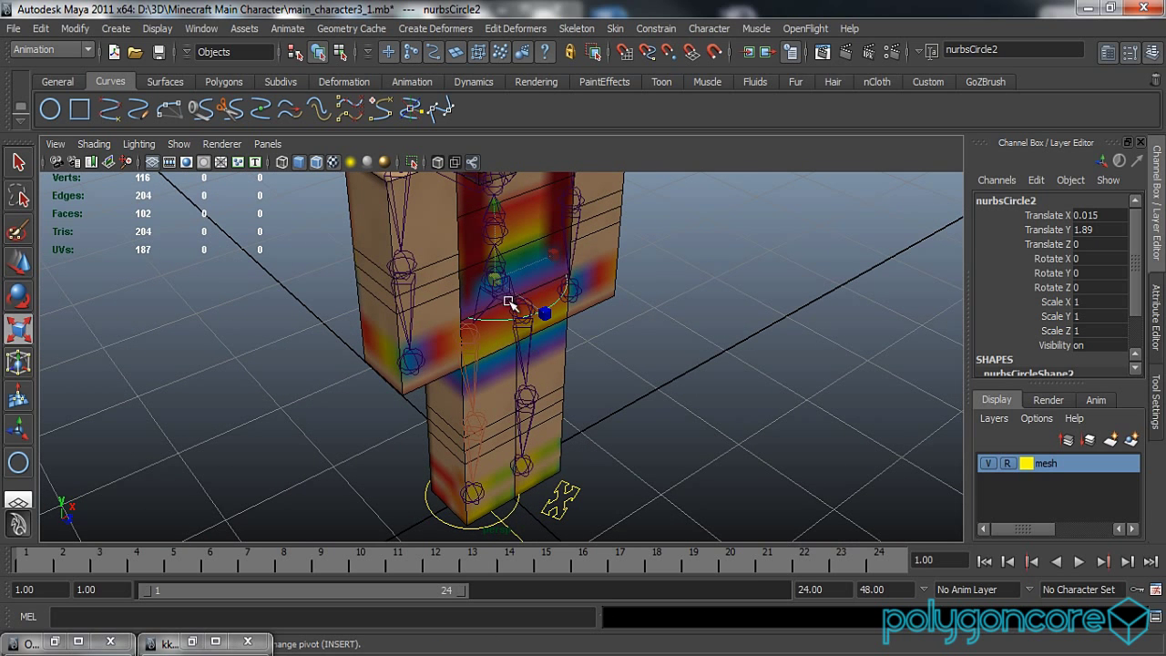
pyautogui.moveTo(495, 278); pyautogui.dragTo(466, 288)
pyautogui.keyDown('alt'); pyautogui.moveTo(469, 283); pyautogui.dragTo(482, 380, button='middle'); pyautogui.keyUp('alt')
pyautogui.keyDown('alt'); pyautogui.moveTo(482, 379); pyautogui.dragTo(495, 395, button='right'); pyautogui.keyUp('alt')
pyautogui.keyDown('alt'); pyautogui.moveTo(494, 395); pyautogui.dragTo(540, 412); pyautogui.keyUp('alt')
pyautogui.press('w')
# Step: Duplicate the pelvis circle twice, placing the copies on the middle spine joint and on the chest joint at Y 2.639
pyautogui.hotkey('ctrl', 'd')
pyautogui.moveTo(506, 314); pyautogui.dragTo(505, 273)
pyautogui.moveTo(514, 369); pyautogui.dragTo(585, 349)
pyautogui.hotkey('ctrl', 'd')
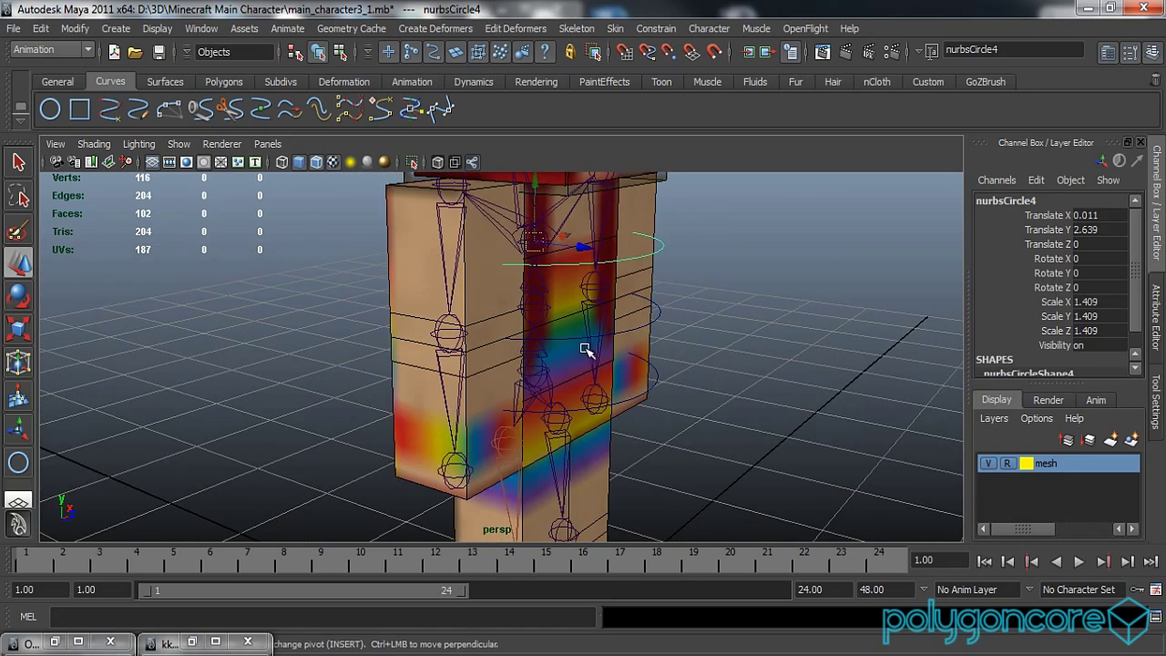
# Step: Freeze the translate, rotate and scale values of all three torso circles
pyautogui.keyDown('shift'); pyautogui.click(653, 319); pyautogui.keyUp('shift')
pyautogui.keyDown('shift'); pyautogui.click(656, 381); pyautogui.keyUp('shift')
pyautogui.keyDown('alt'); pyautogui.moveTo(656, 381); pyautogui.dragTo(592, 383); pyautogui.keyUp('alt')
pyautogui.moveTo(1098, 217); pyautogui.dragTo(1093, 336)
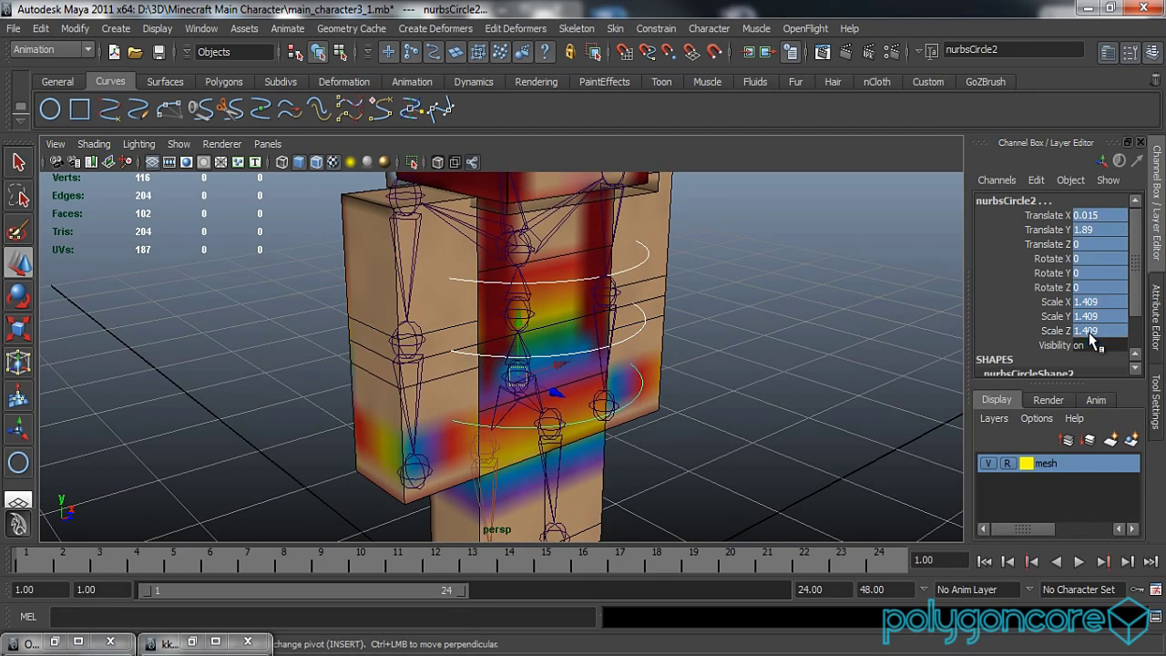
pyautogui.rightClick(1093, 336)
pyautogui.moveTo(1090, 275)
pyautogui.click(969, 322)
# Step: Constrain the chest joint (joint9) to the uppermost torso circle with an Orient constraint
pyautogui.keyDown('alt'); pyautogui.moveTo(760, 367); pyautogui.dragTo(739, 382); pyautogui.keyUp('alt')
pyautogui.scroll(2, 739, 383)
pyautogui.click(800, 405)
pyautogui.scroll(2, 720, 361)
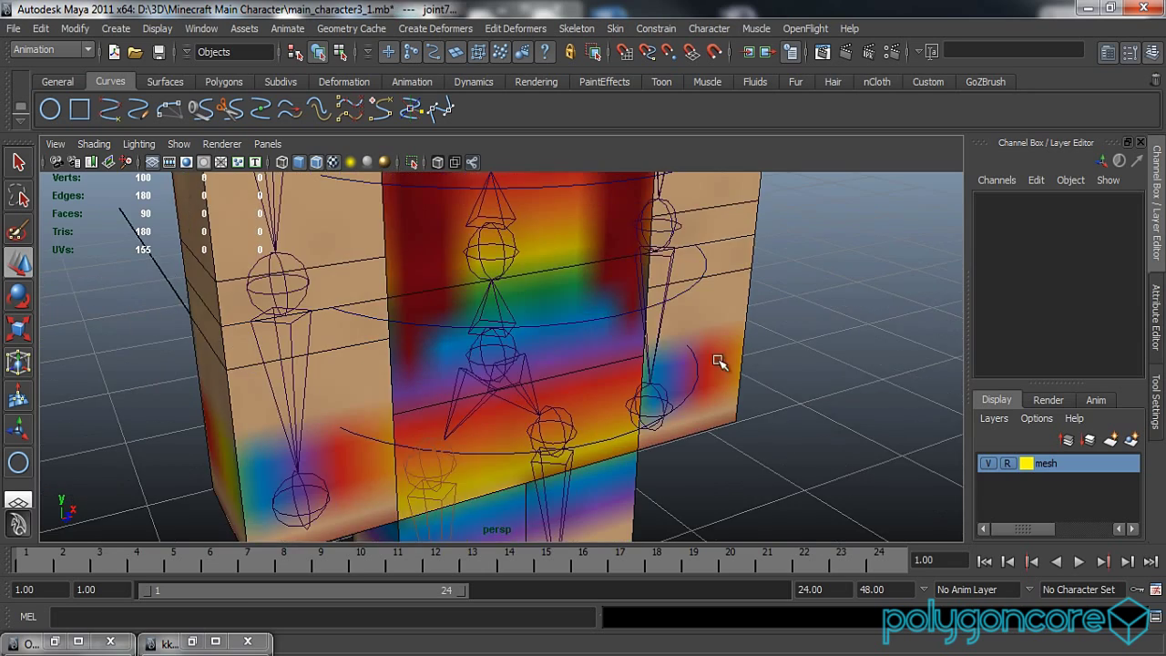
pyautogui.scroll(-2, 715, 362)
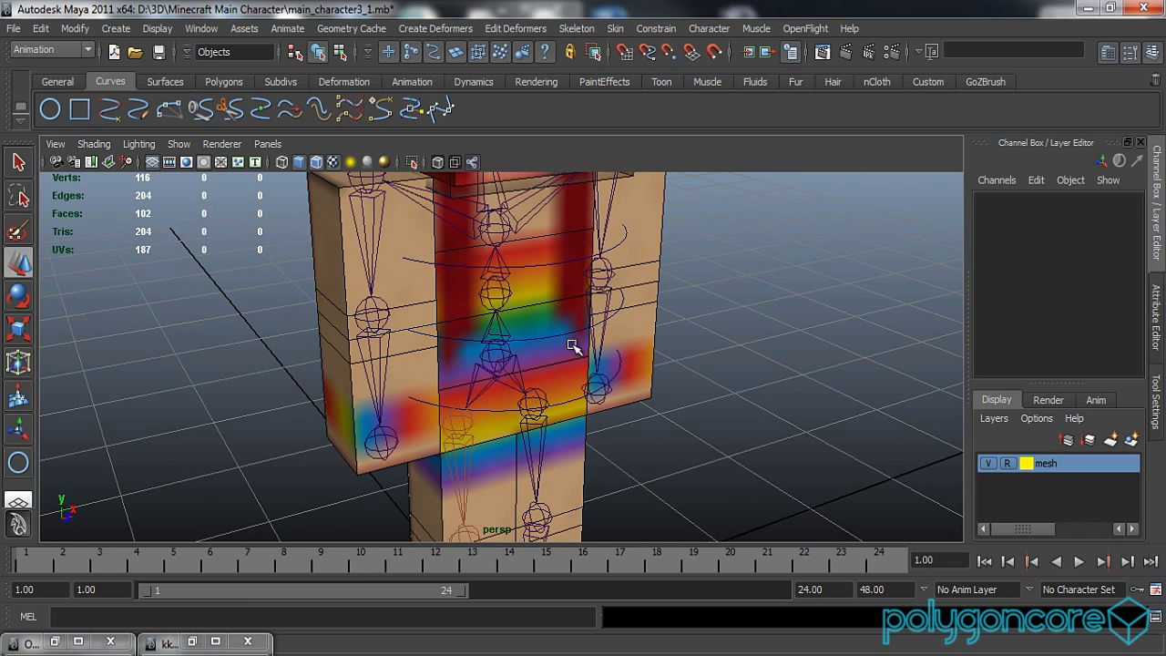
pyautogui.keyDown('alt'); pyautogui.moveTo(573, 347); pyautogui.dragTo(561, 382); pyautogui.keyUp('alt')
pyautogui.click(556, 345)
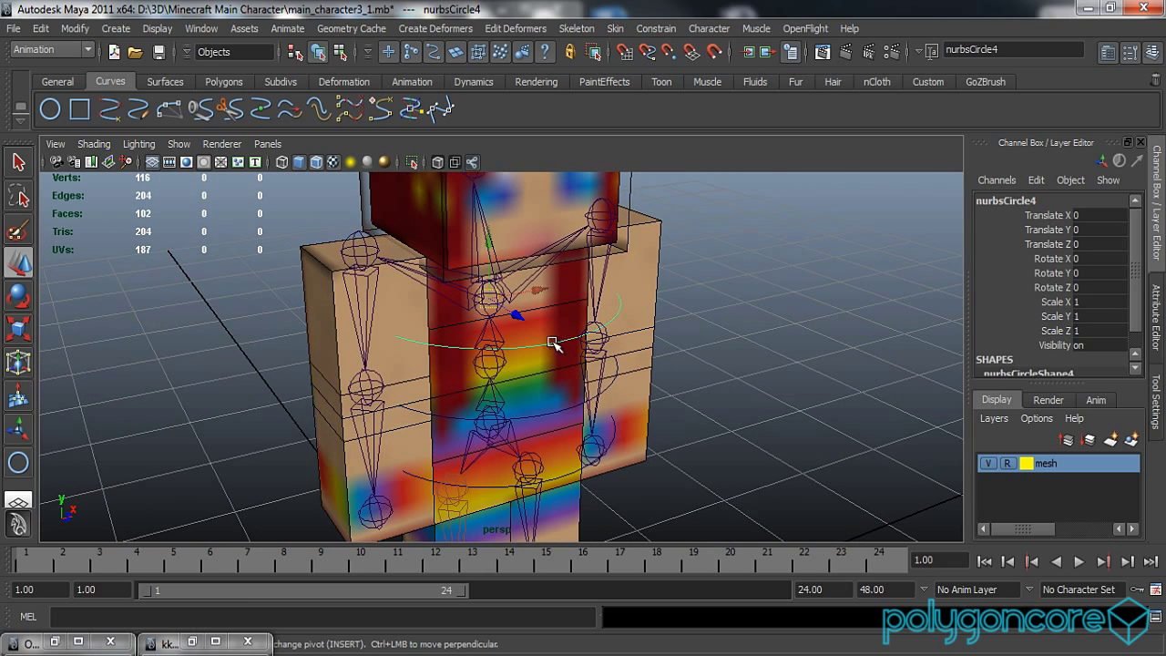
pyautogui.click(489, 312)
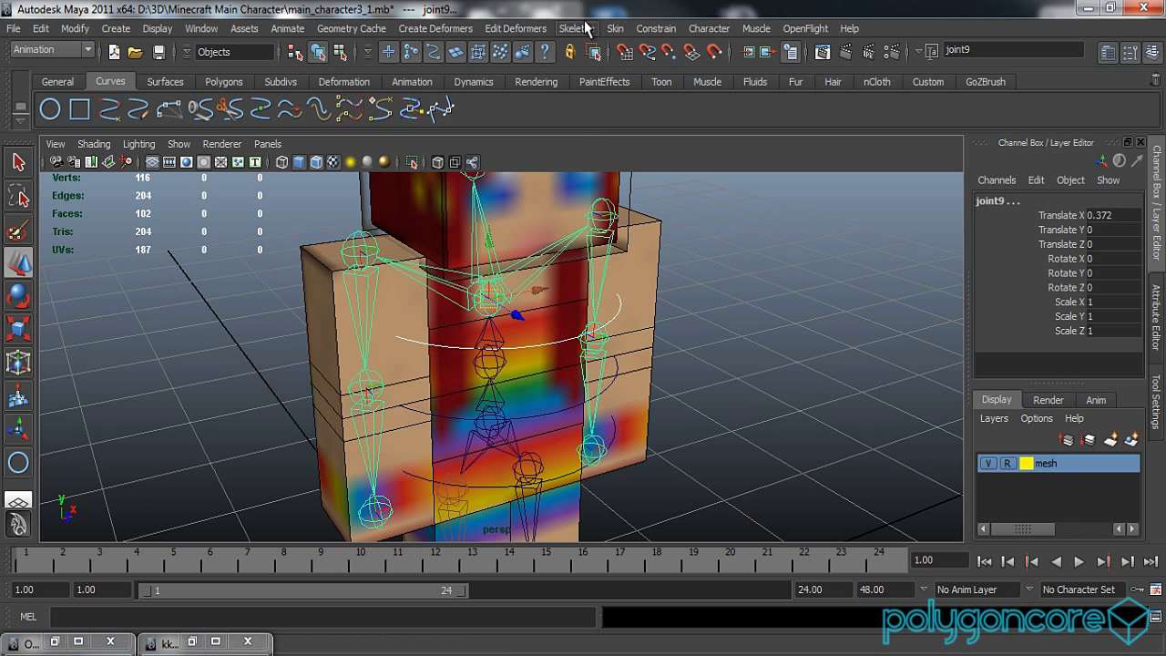
pyautogui.click(666, 29)
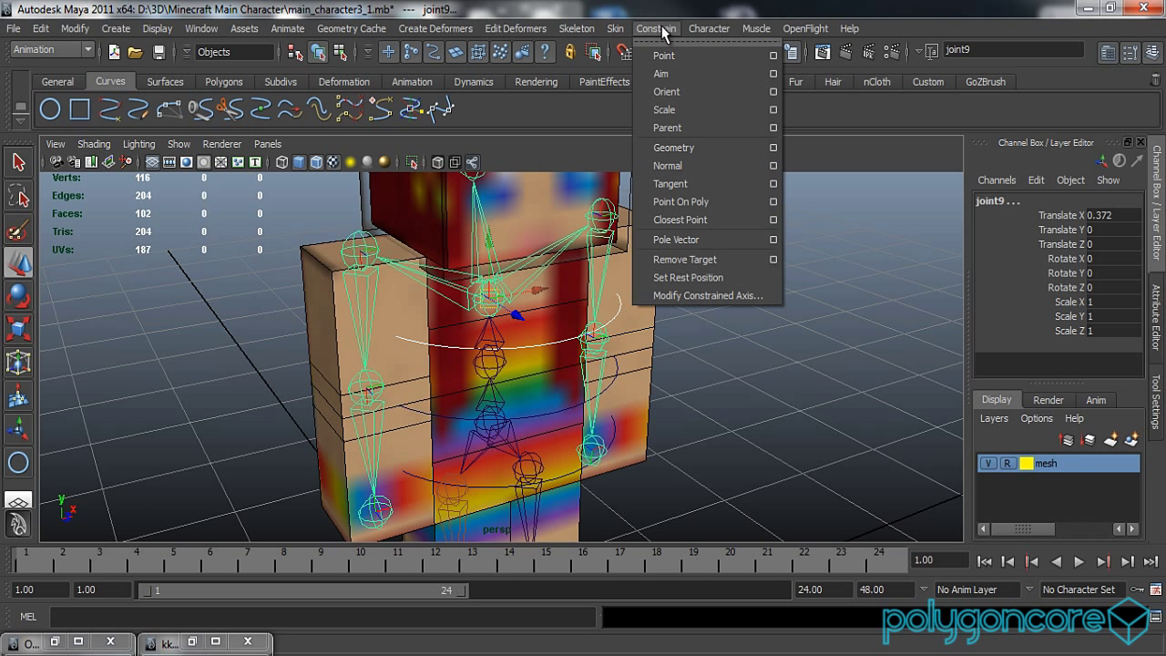
pyautogui.click(677, 90)
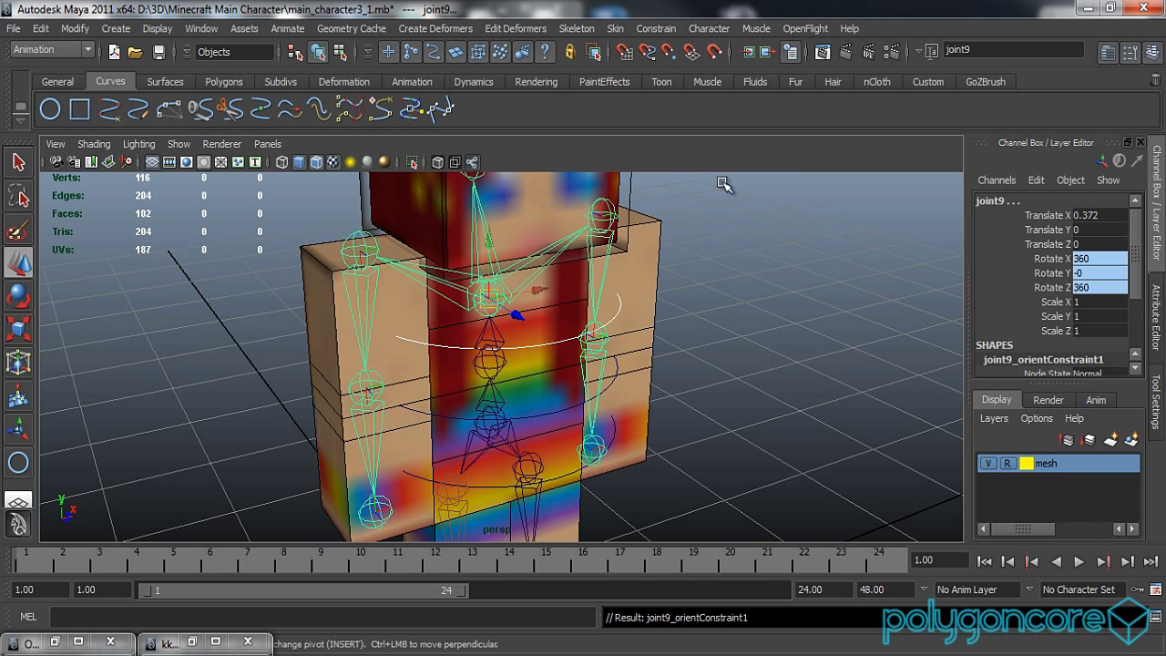
# Step: Test the chest constraint by rotating the uppermost torso circle, and undo the rotation
pyautogui.click(751, 221)
pyautogui.click(562, 344)
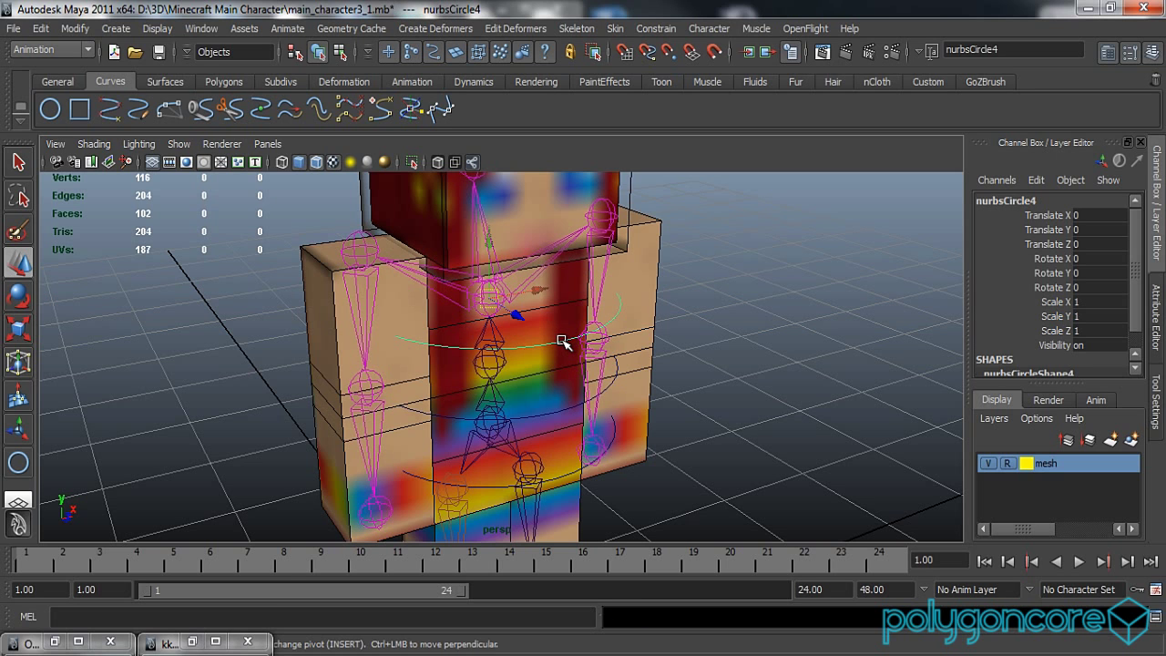
pyautogui.press('e')
pyautogui.moveTo(453, 261)
pyautogui.mouseDown()
pyautogui.moveTo(495, 273)
pyautogui.moveTo(456, 276)
pyautogui.mouseUp()
pyautogui.hotkey('ctrl', 'z')
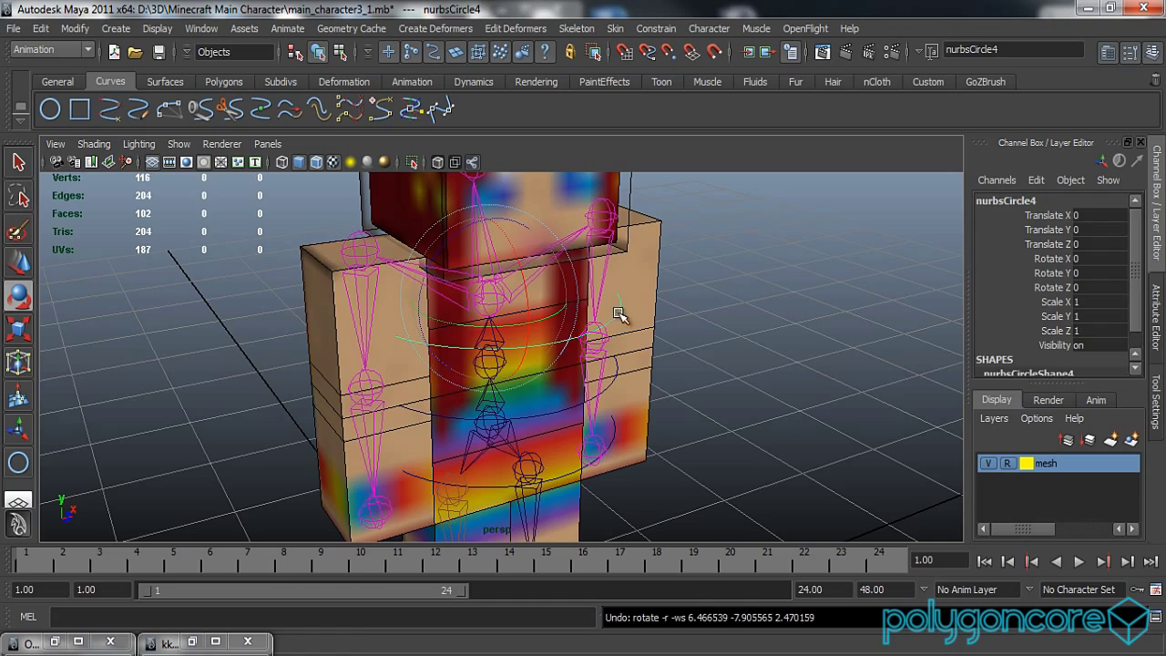
# Step: Constrain the middle spine joint (joint8) to the middle torso circle with an Orient constraint
pyautogui.click(616, 401)
pyautogui.press('w')
pyautogui.click(565, 411)
pyautogui.moveTo(498, 394)
pyautogui.keyDown('alt'); pyautogui.mouseDown()
pyautogui.moveTo(554, 374)
pyautogui.moveTo(496, 378)
pyautogui.mouseUp(); pyautogui.keyUp('alt')
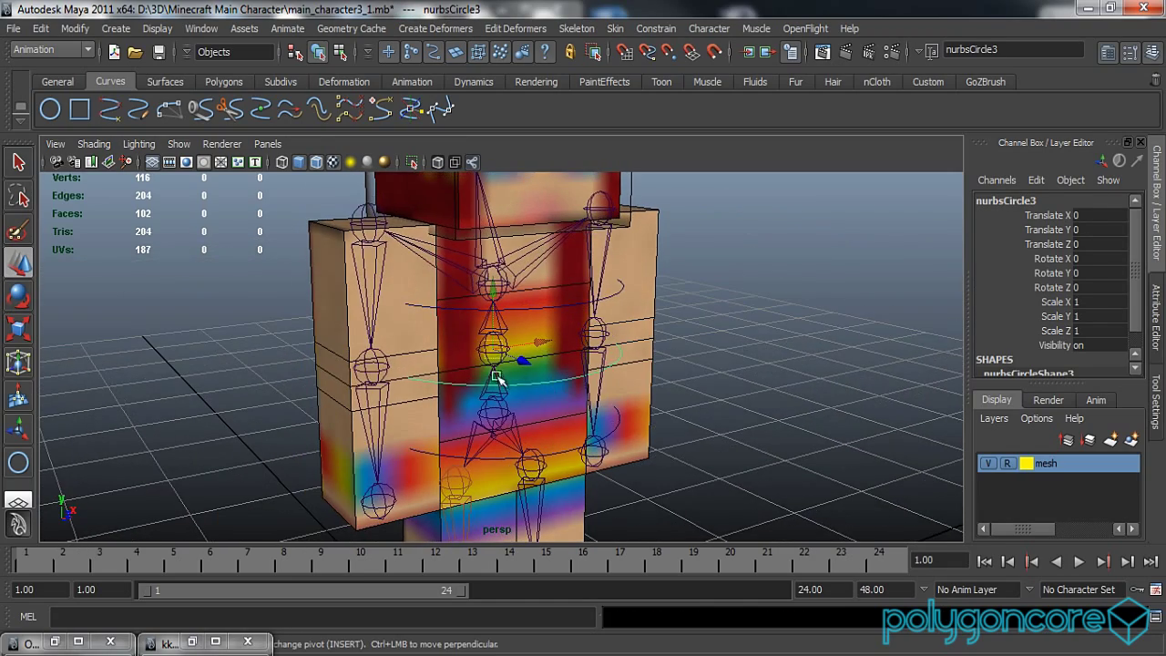
pyautogui.click(489, 364)
pyautogui.click(656, 28)
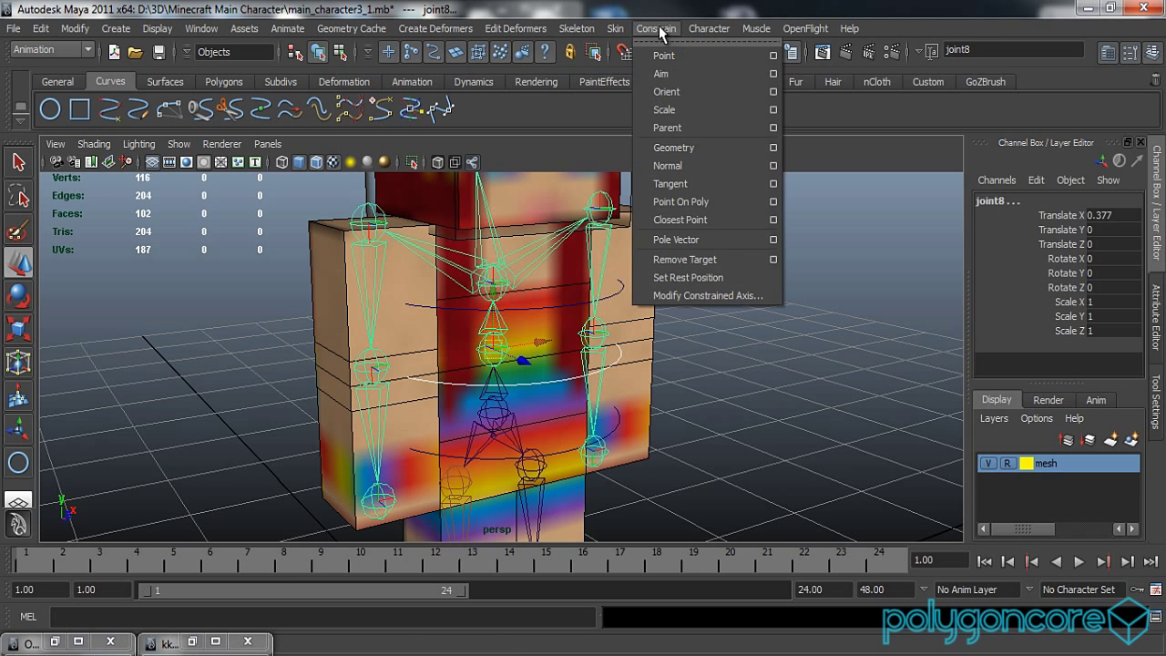
pyautogui.click(675, 94)
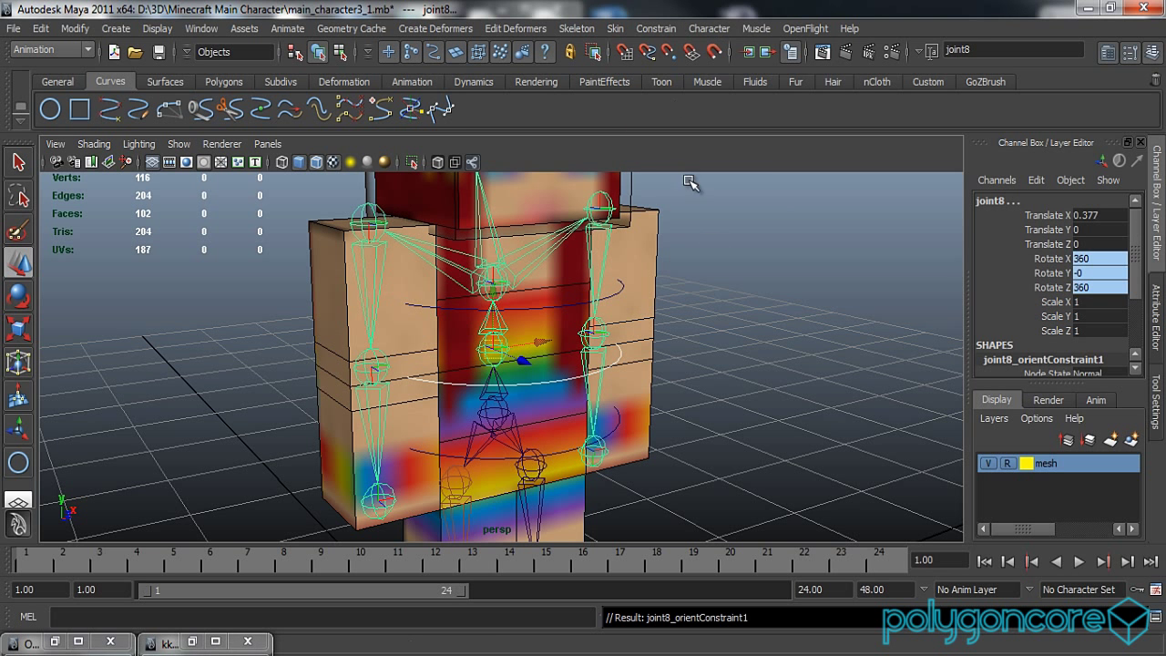
# Step: Constrain the pelvis root joint (joint7) to the lowest torso circle with an Orient constraint
pyautogui.click(561, 448)
pyautogui.click(557, 452)
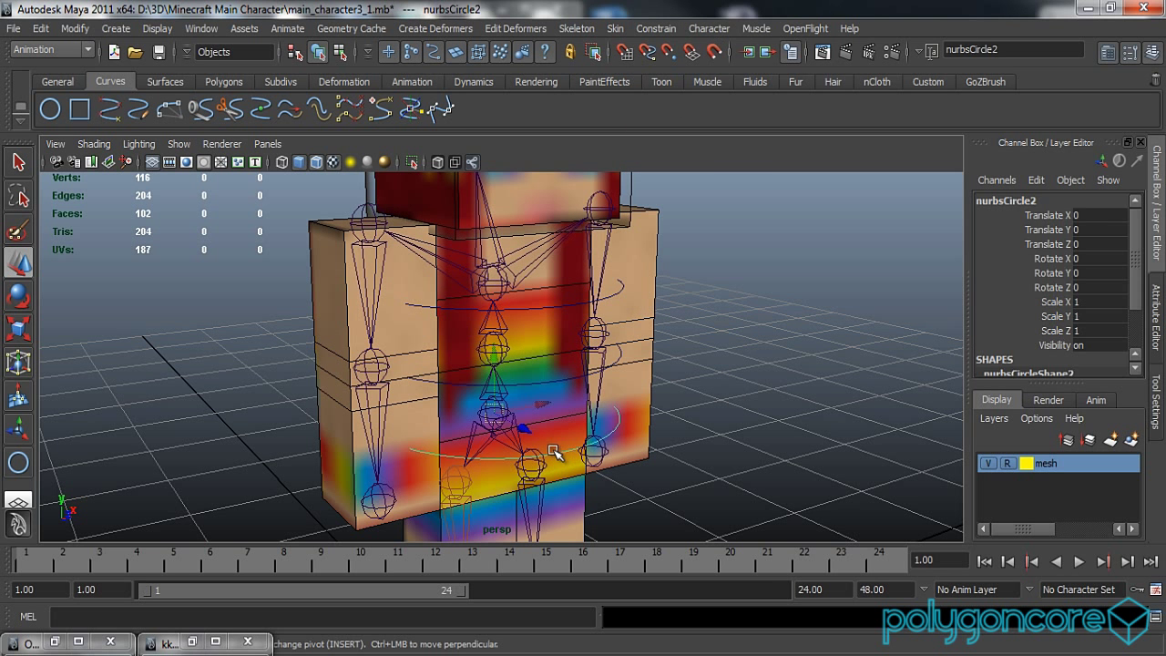
pyautogui.scroll(3, 487, 444)
pyautogui.click(469, 452)
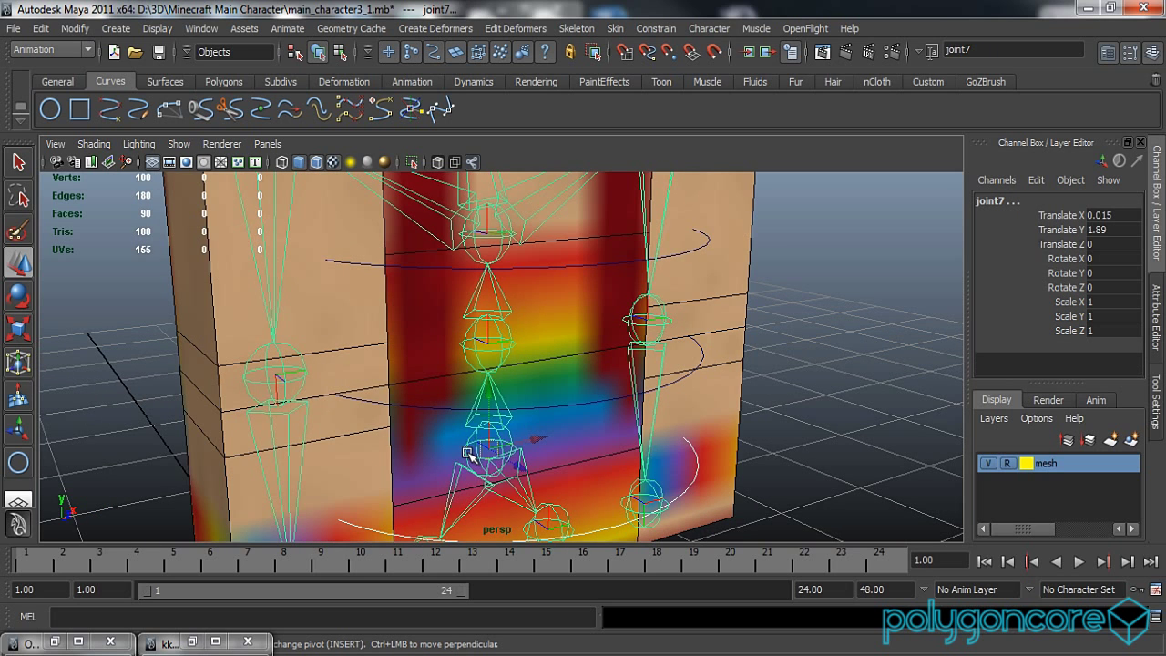
pyautogui.scroll(-2, 482, 451)
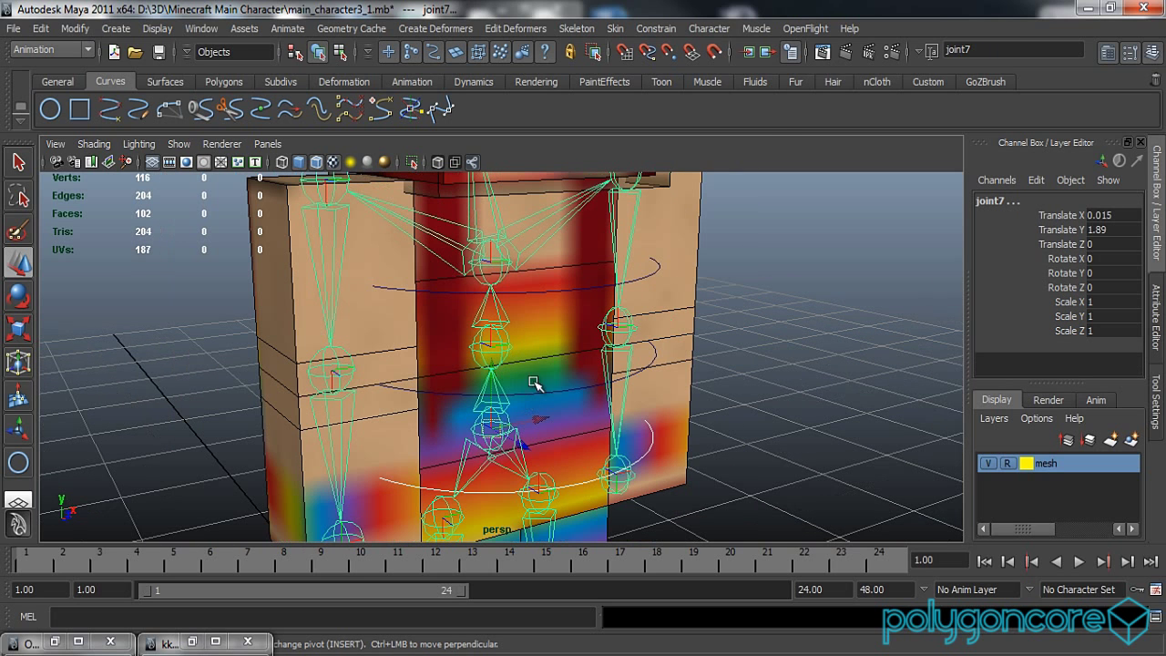
pyautogui.click(655, 28)
pyautogui.click(674, 94)
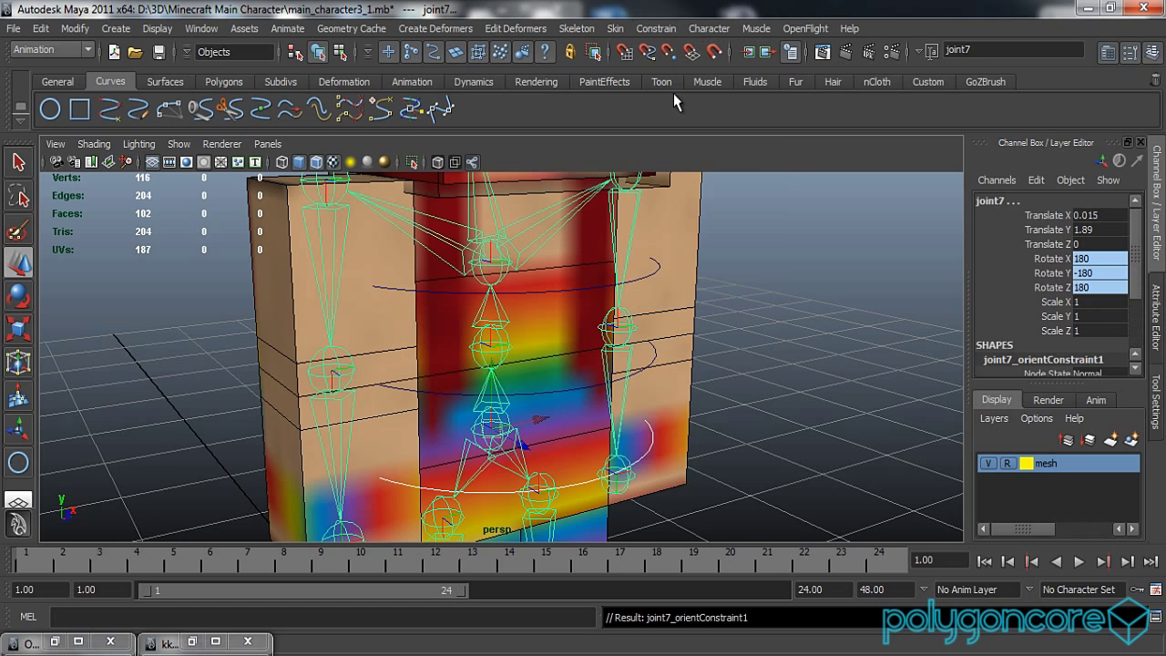
pyautogui.click(731, 342)
# Step: Open the Outliner and identify which entries belong to the upper and middle torso circles
pyautogui.scroll(-2, 730, 348)
pyautogui.keyDown('alt'); pyautogui.moveTo(733, 355); pyautogui.dragTo(721, 354); pyautogui.keyUp('alt')
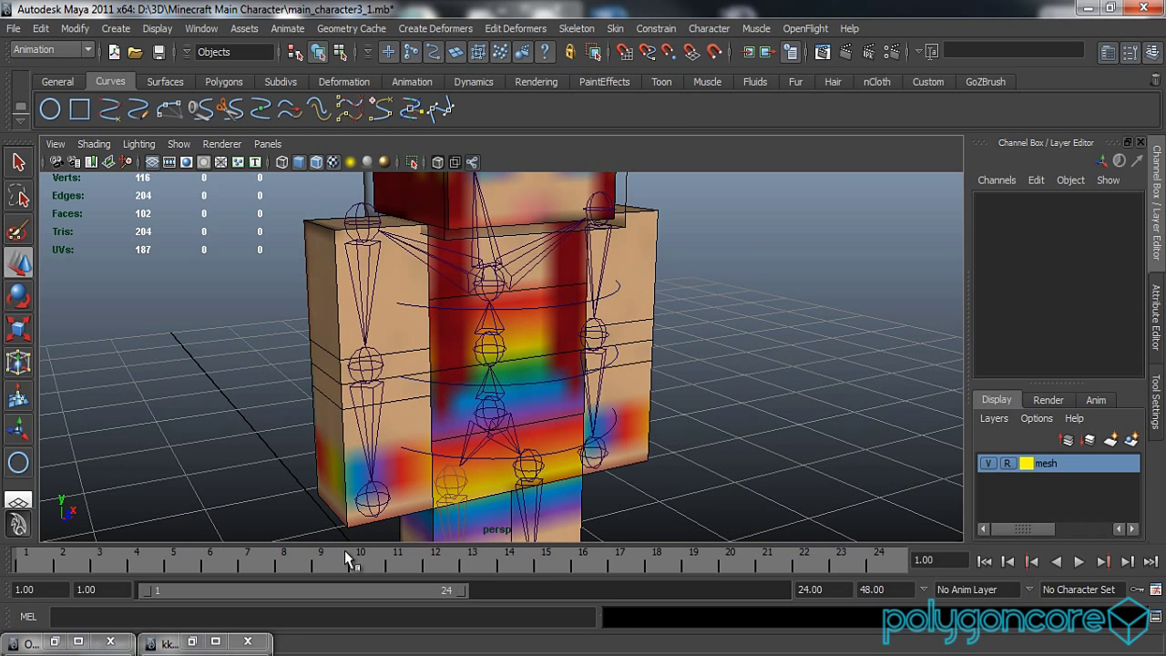
pyautogui.click(60, 641)
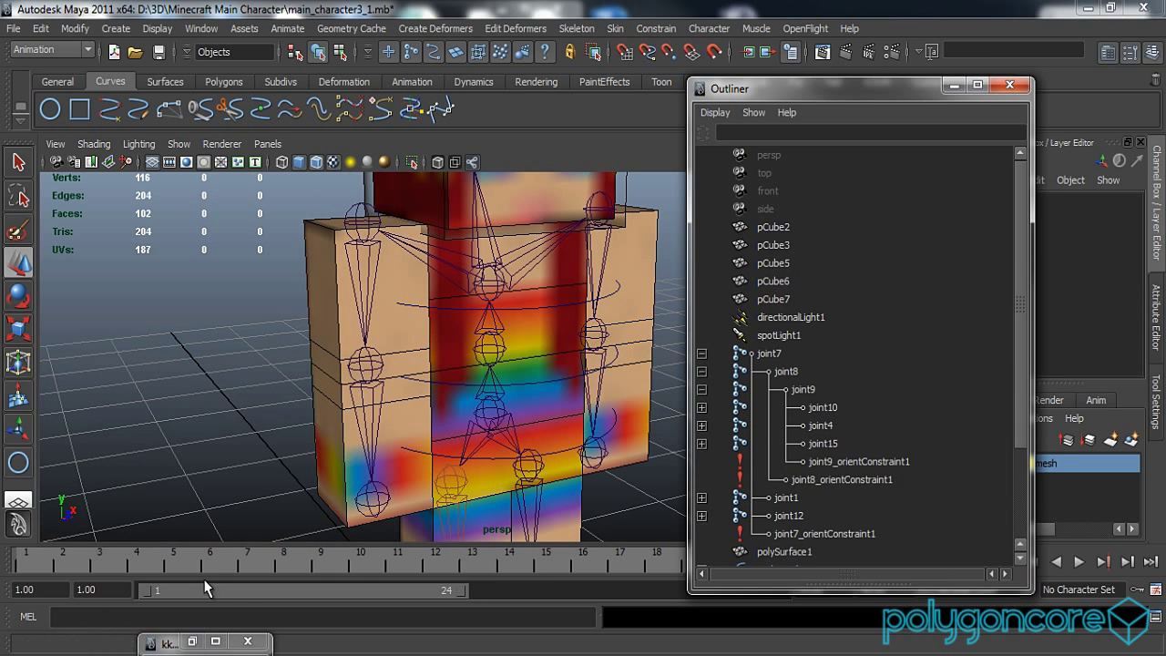
pyautogui.click(566, 306)
pyautogui.scroll(-3, 777, 431)
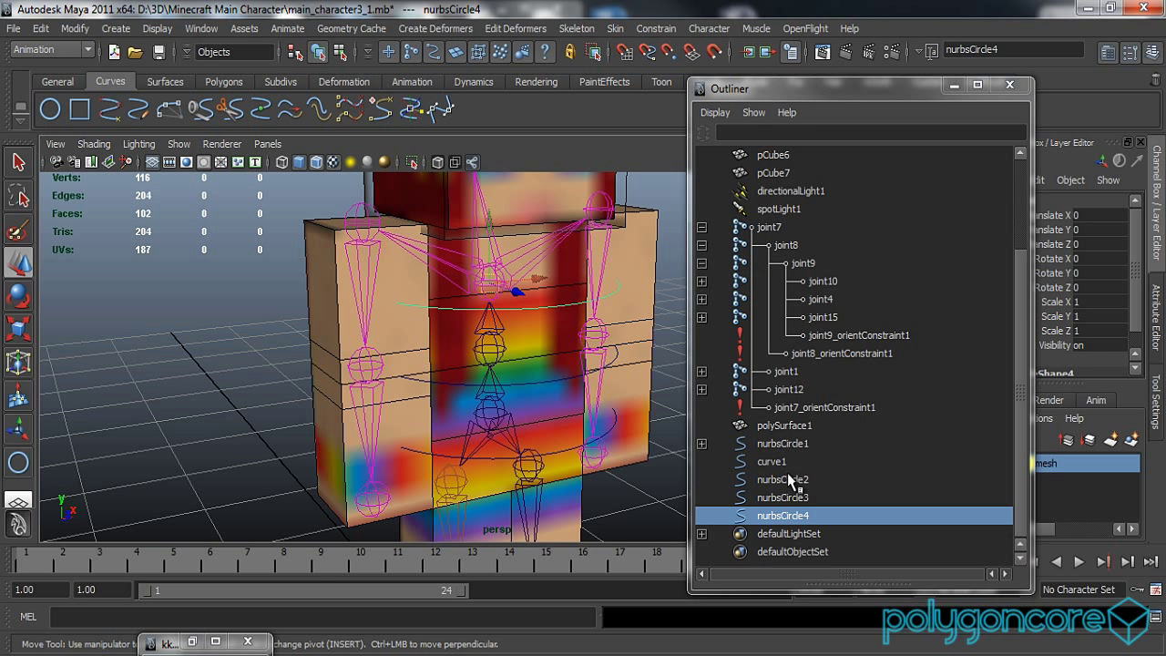
pyautogui.click(562, 378)
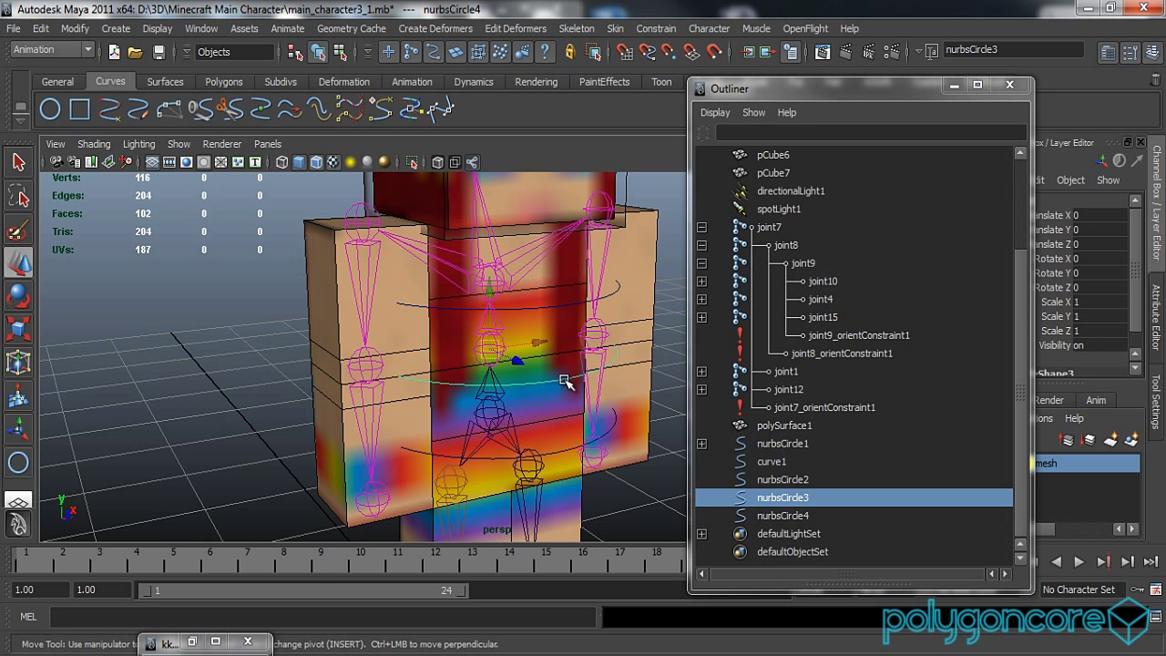
pyautogui.click(547, 312)
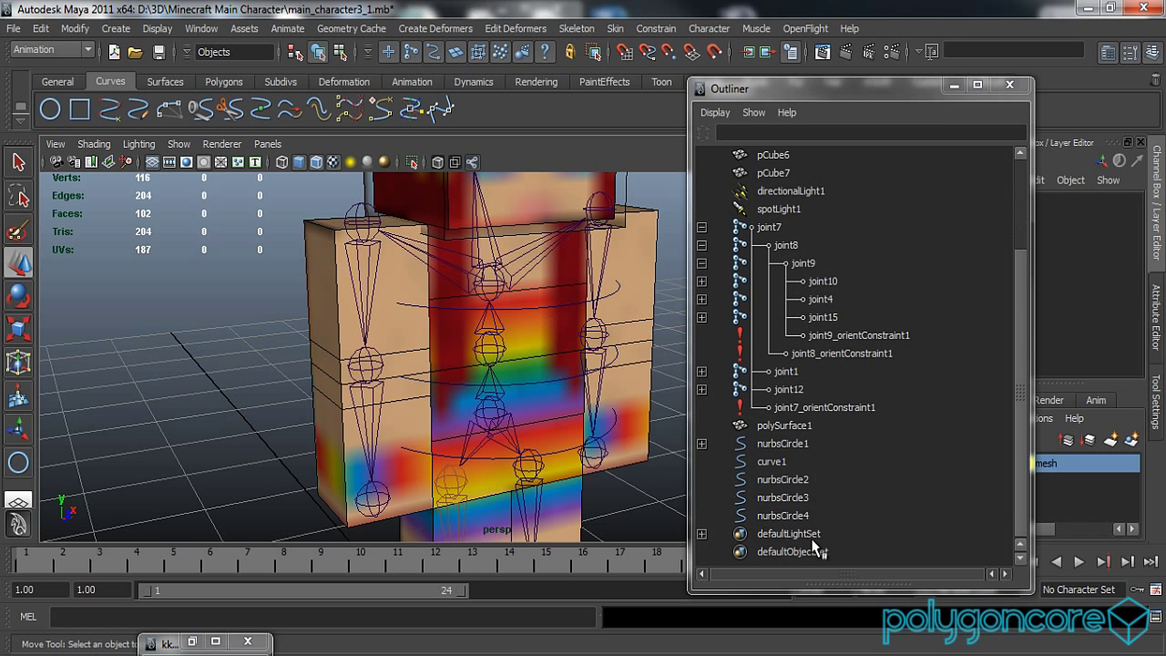
# Step: Parent nurbsCircle4 under nurbsCircle3, and nurbsCircle3 under nurbsCircle2 in the Outliner
pyautogui.click(798, 516)
pyautogui.moveTo(799, 520); pyautogui.dragTo(783, 500, button='middle')
pyautogui.click(787, 510)
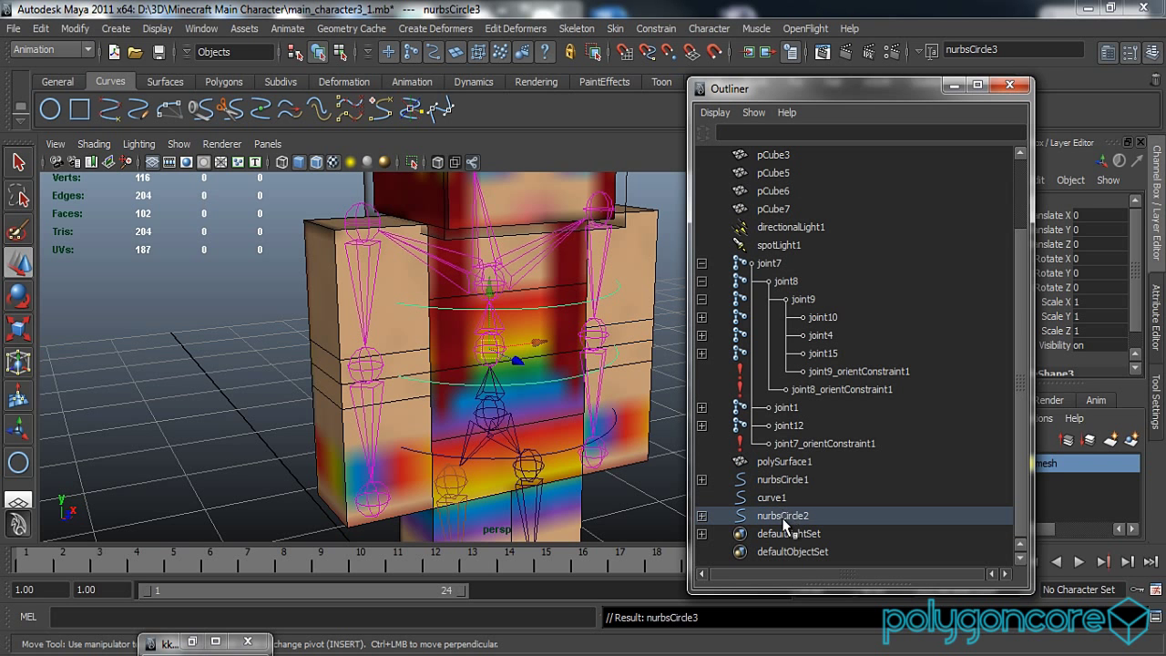
pyautogui.click(785, 521)
pyautogui.keyDown('alt'); pyautogui.moveTo(621, 497); pyautogui.dragTo(611, 490, button='middle'); pyautogui.keyUp('alt')
pyautogui.click(668, 510)
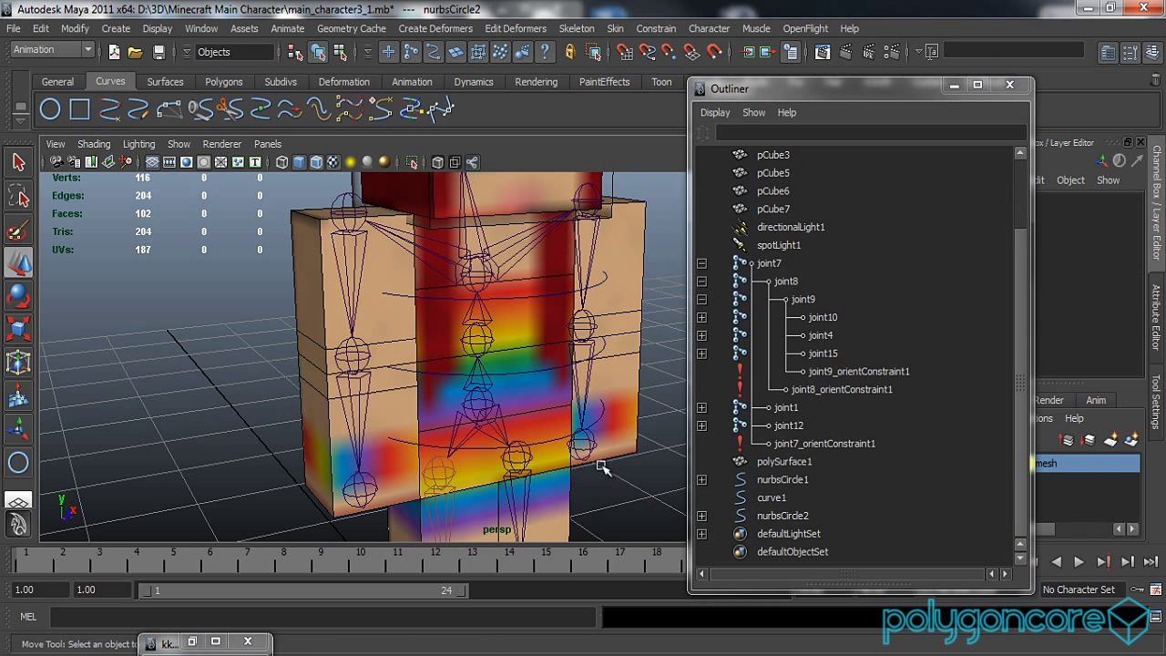
# Step: Test the control hierarchy by rotating the pelvis circle, and undo the rotation
pyautogui.click(556, 441)
pyautogui.press('e')
pyautogui.moveTo(424, 363)
pyautogui.mouseDown()
pyautogui.moveTo(411, 370)
pyautogui.moveTo(434, 363)
pyautogui.mouseUp()
pyautogui.scroll(-5, 550, 453)
pyautogui.hotkey('ctrl', 'z')
# Step: Test-rotate the middle spine circle and undo its rotation
pyautogui.scroll(5, 557, 444)
pyautogui.keyDown('alt'); pyautogui.moveTo(590, 376); pyautogui.dragTo(529, 392); pyautogui.keyUp('alt')
pyautogui.click(646, 376)
pyautogui.click(587, 357)
pyautogui.moveTo(474, 332); pyautogui.dragTo(476, 379)
pyautogui.hotkey('ctrl', 'z')
# Step: Test-rotate the chest circle within the parented hierarchy and undo its rotation
pyautogui.click(581, 363)
pyautogui.click(526, 317)
pyautogui.moveTo(512, 319); pyautogui.dragTo(501, 351)
pyautogui.hotkey('ctrl', 'z')
pyautogui.keyDown('alt'); pyautogui.moveTo(593, 482); pyautogui.dragTo(581, 425, button='middle'); pyautogui.keyUp('alt')
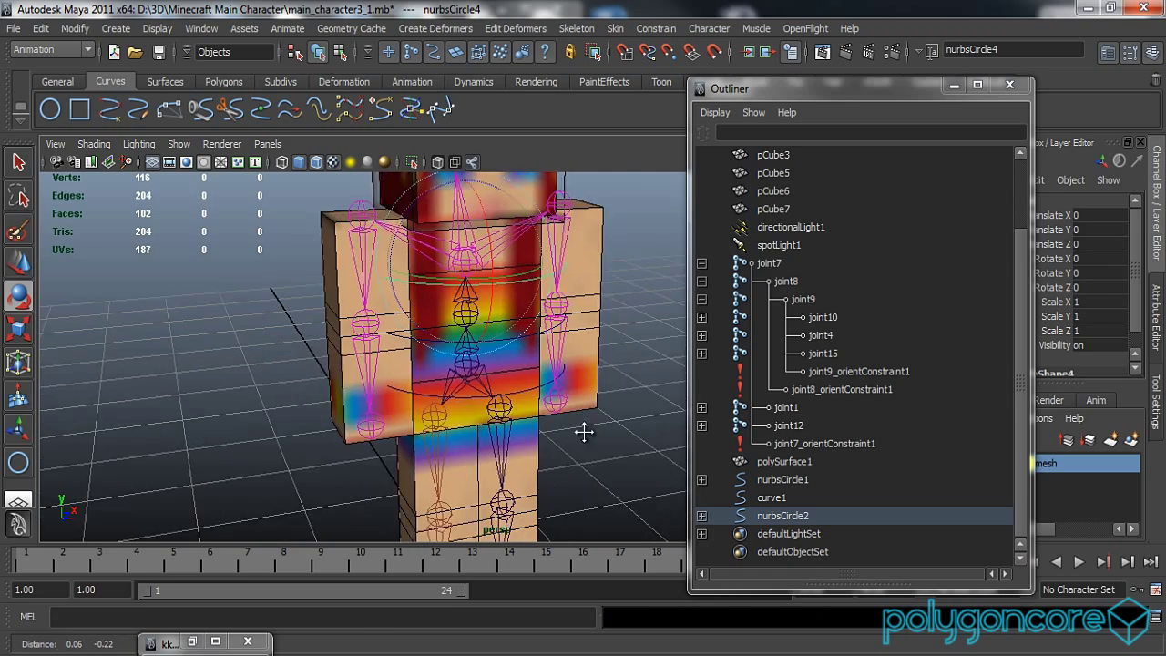
# Step: Set the Stickiness of the leg's ikHandle1 to sticky
pyautogui.scroll(3, 582, 425)
pyautogui.click(528, 379)
pyautogui.moveTo(522, 401)
pyautogui.keyDown('alt'); pyautogui.mouseDown()
pyautogui.moveTo(489, 401)
pyautogui.moveTo(526, 402)
pyautogui.mouseUp(); pyautogui.keyUp('alt')
pyautogui.scroll(-4, 489, 383)
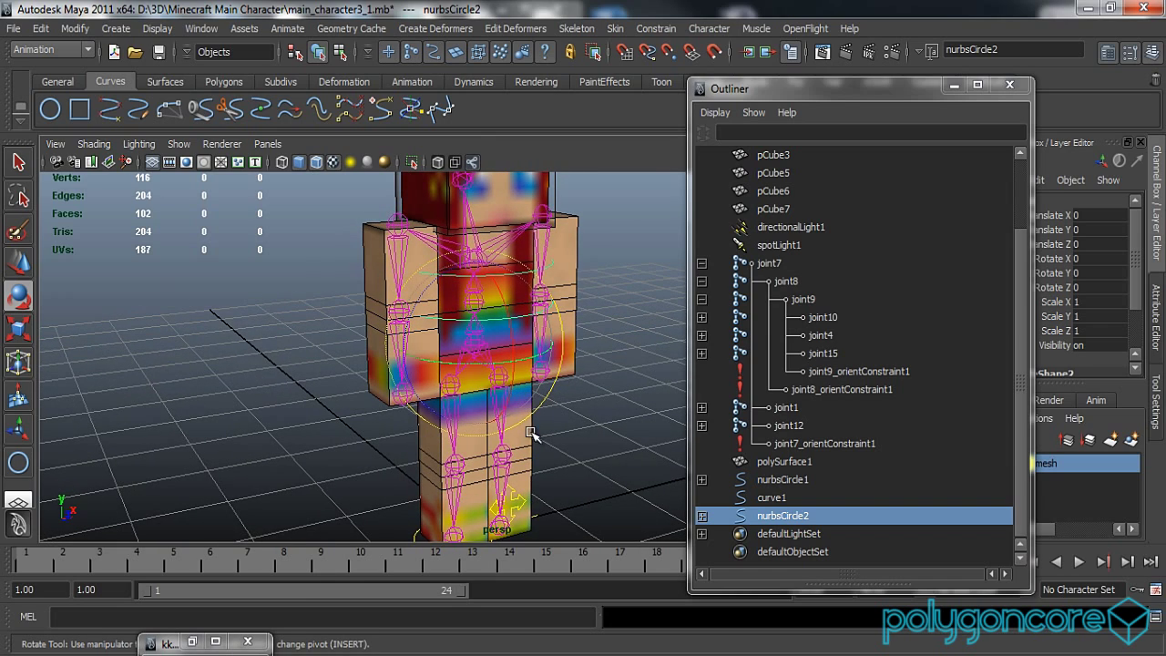
pyautogui.keyDown('alt'); pyautogui.moveTo(530, 432); pyautogui.dragTo(513, 325, button='middle'); pyautogui.keyUp('alt')
pyautogui.keyDown('alt'); pyautogui.moveTo(493, 378); pyautogui.dragTo(493, 406); pyautogui.keyUp('alt')
pyautogui.press('w')
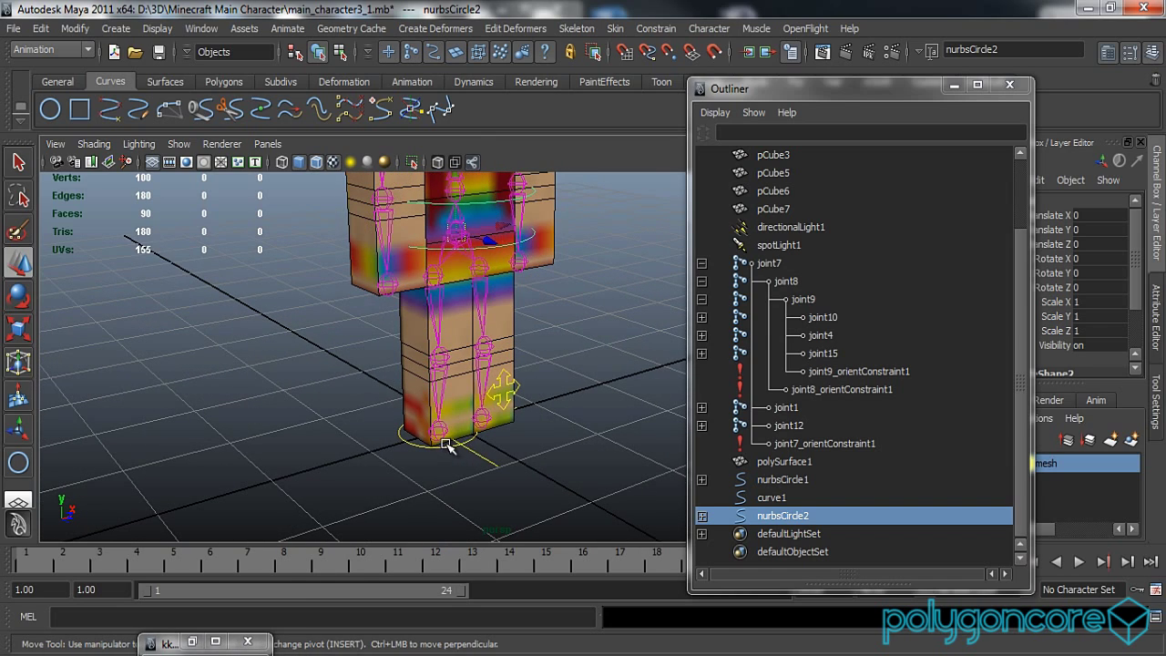
pyautogui.click(446, 445)
pyautogui.click(1157, 325)
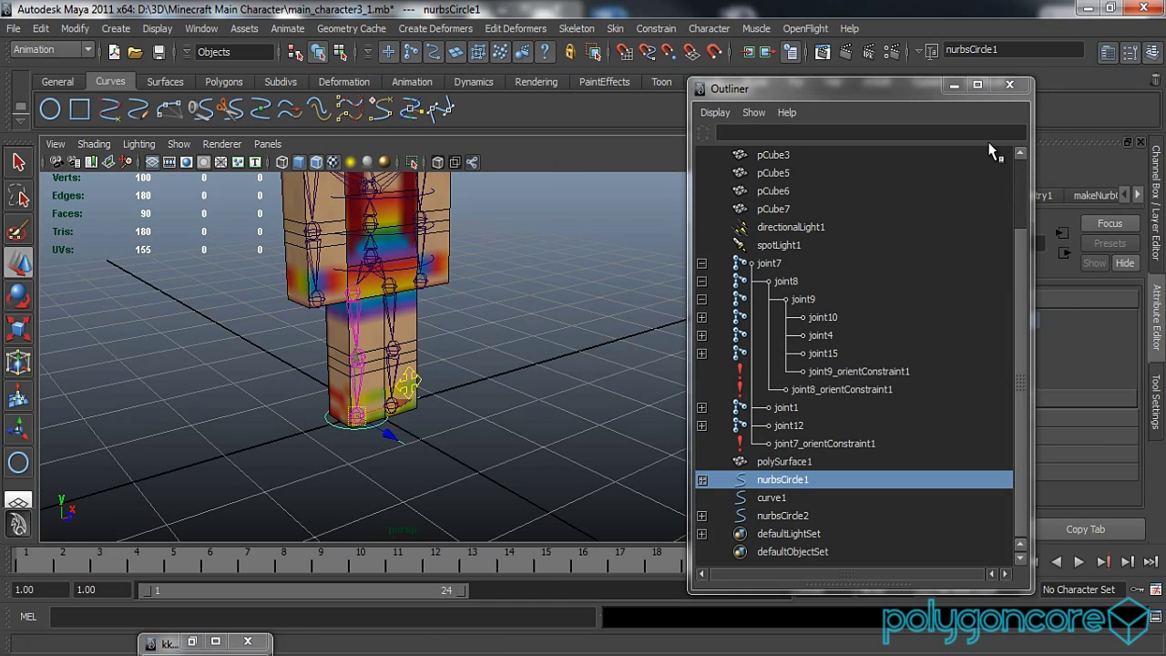
pyautogui.click(954, 85)
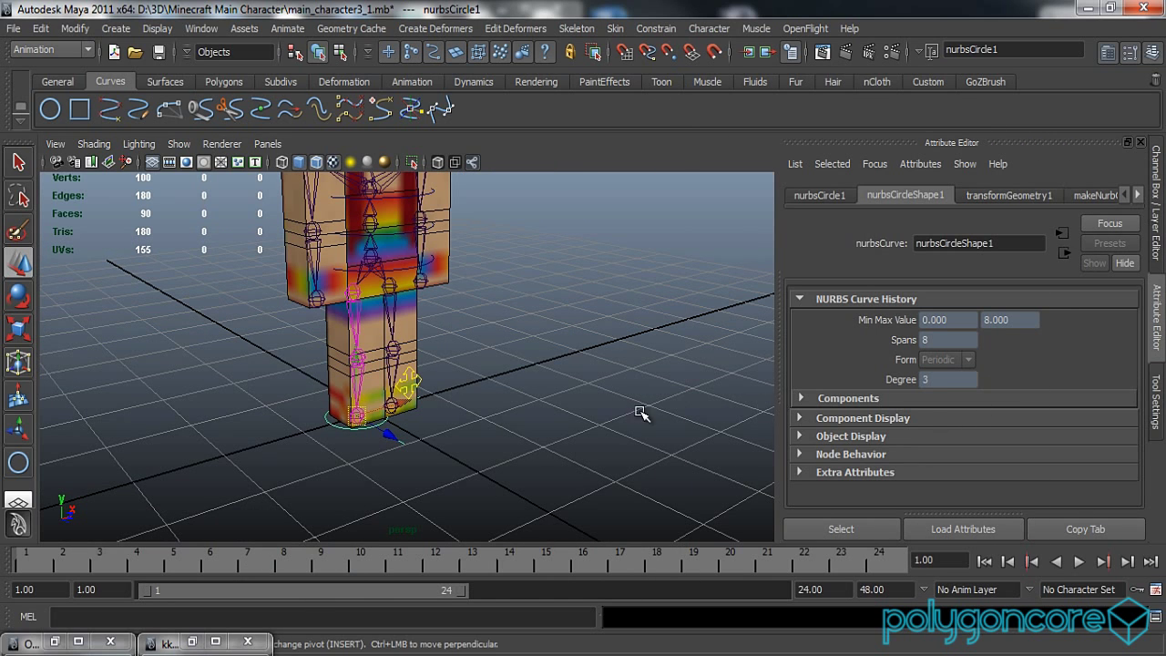
pyautogui.scroll(2, 487, 428)
pyautogui.click(458, 447)
pyautogui.click(392, 474)
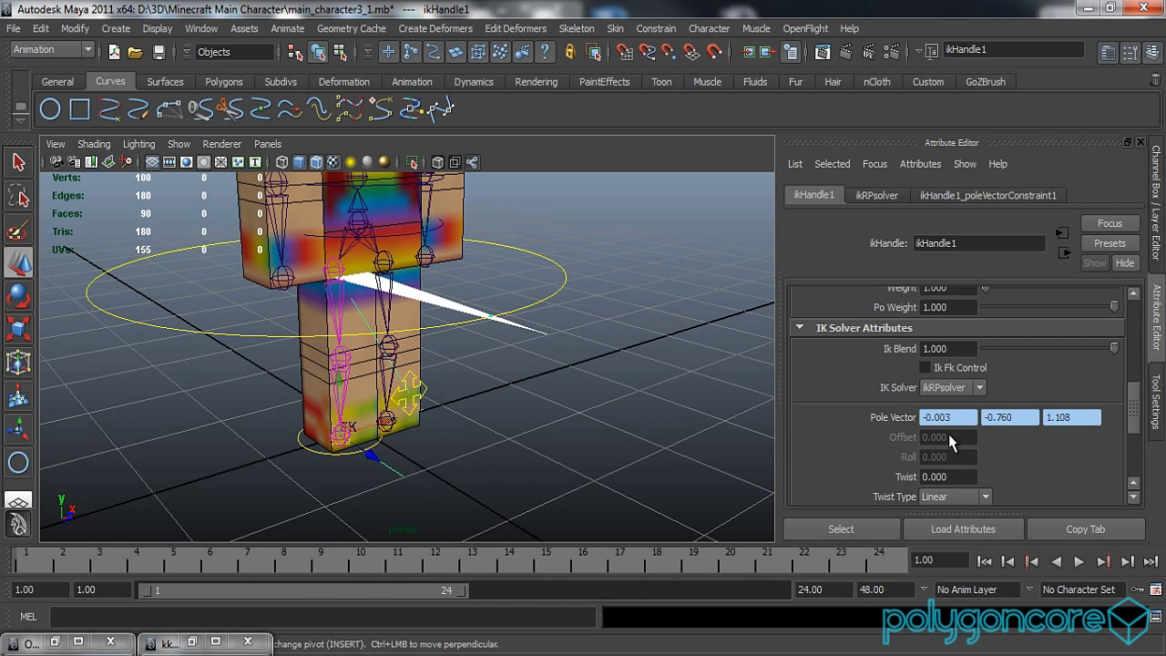
pyautogui.scroll(1, 975, 435)
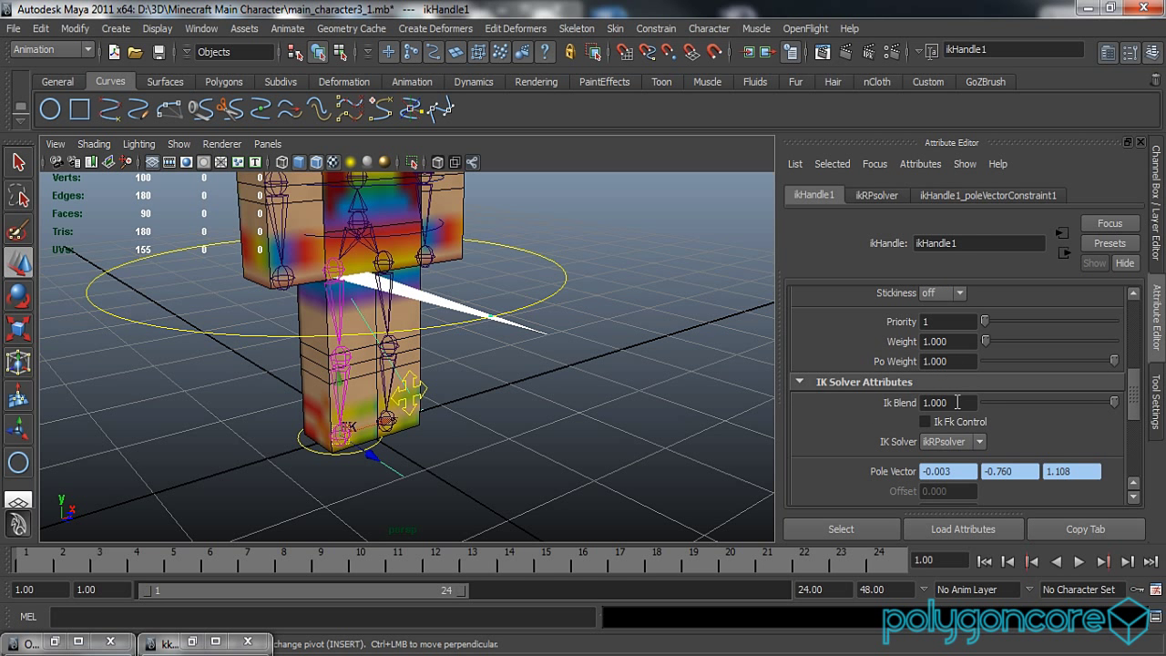
pyautogui.scroll(1, 936, 412)
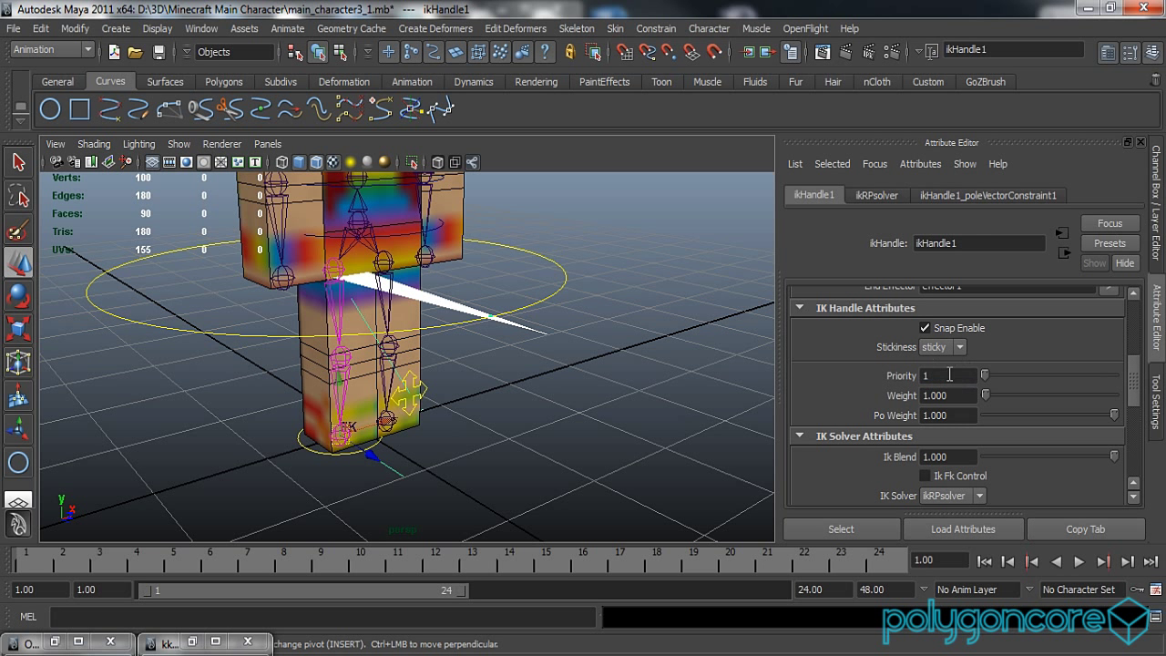
# Step: Test the leg's IK by moving the pelvis circle nurbsCircle2 vertically, and undo the move
pyautogui.click(512, 381)
pyautogui.keyDown('alt'); pyautogui.moveTo(512, 381); pyautogui.dragTo(532, 429, button='middle'); pyautogui.keyUp('alt')
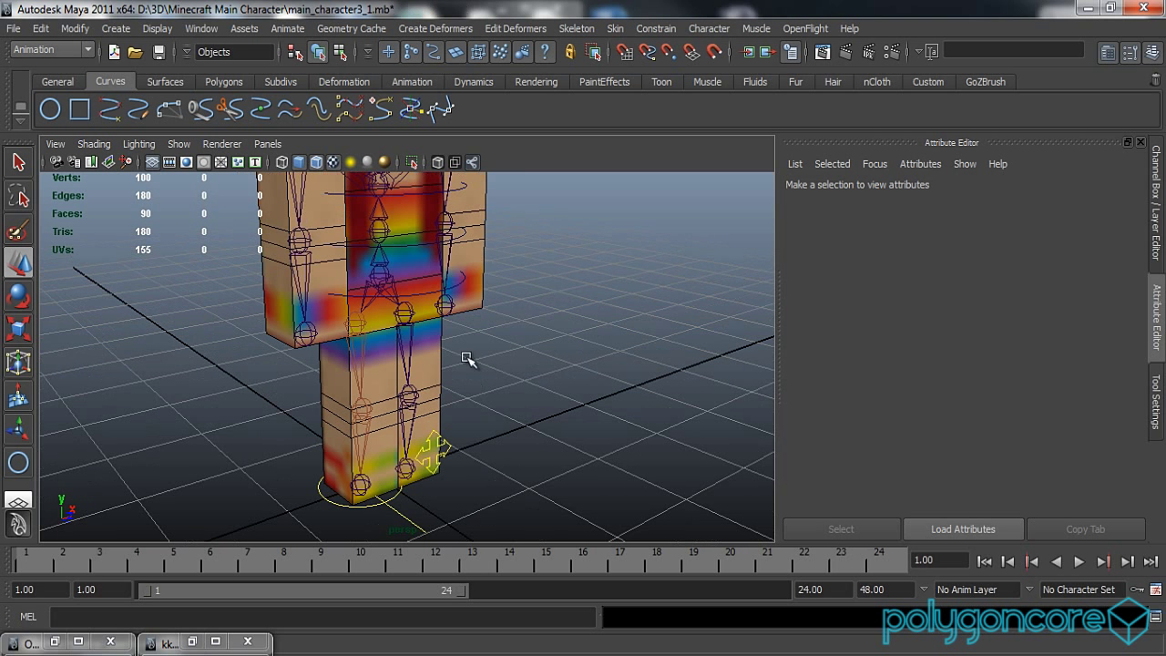
pyautogui.click(429, 294)
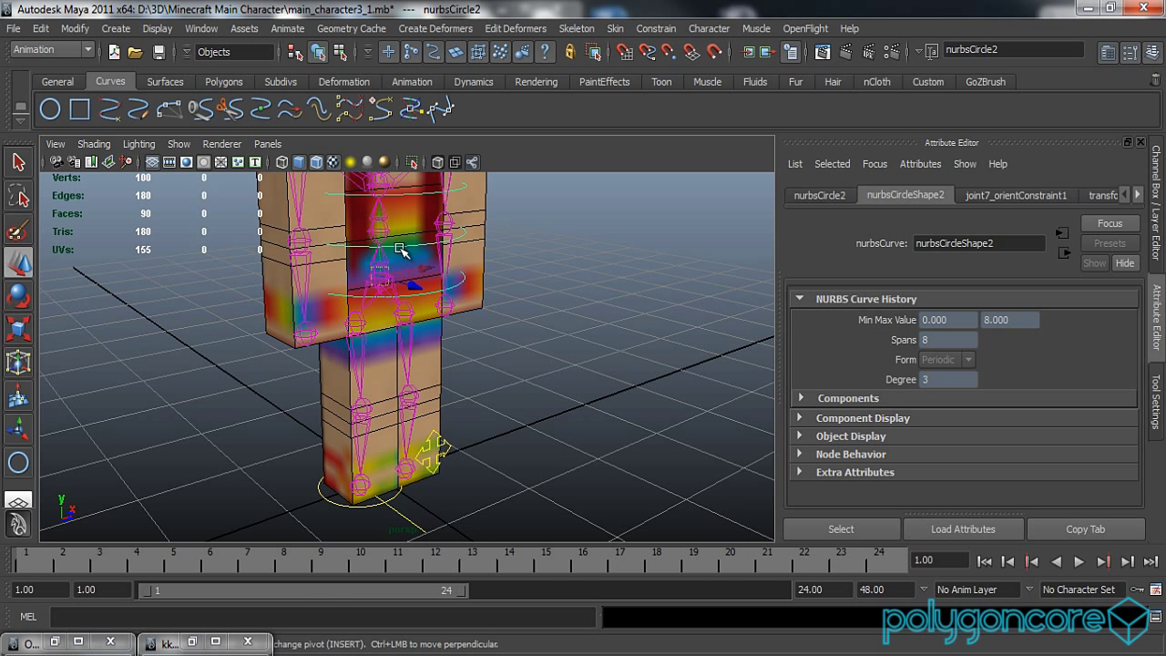
pyautogui.moveTo(381, 220); pyautogui.dragTo(382, 229)
pyautogui.hotkey('ctrl', 'z')
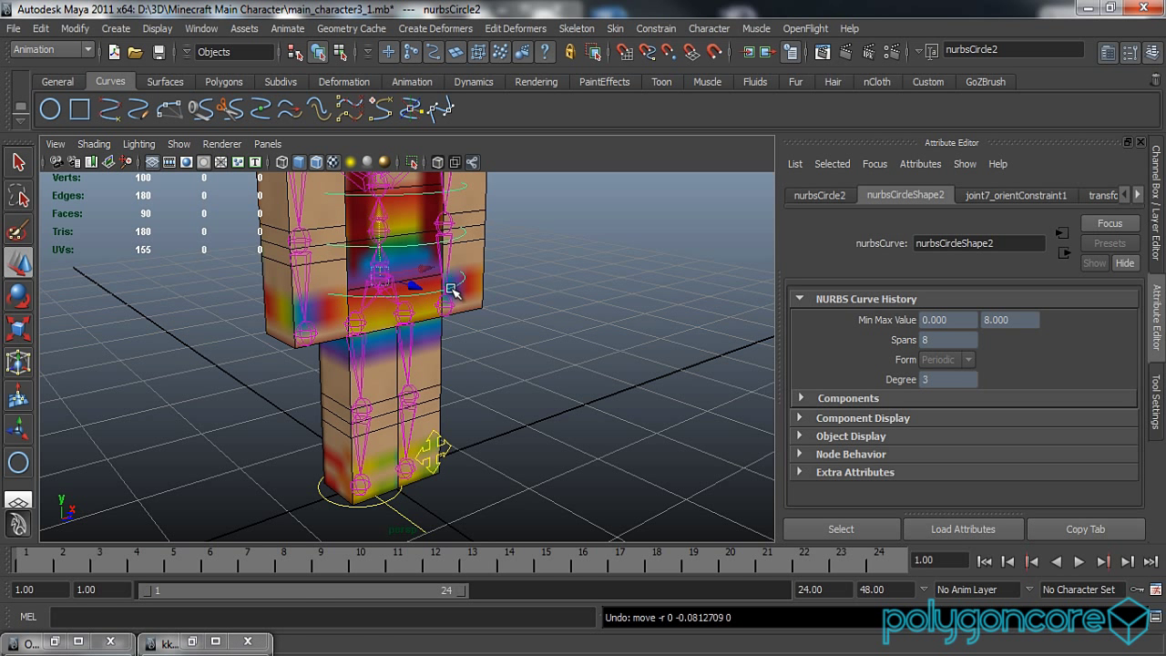
# Step: Point-constrain the pelvis joint joint7 to the pelvis circle nurbsCircle2
pyautogui.keyDown('alt'); pyautogui.moveTo(510, 337); pyautogui.dragTo(540, 391, button='middle'); pyautogui.keyUp('alt')
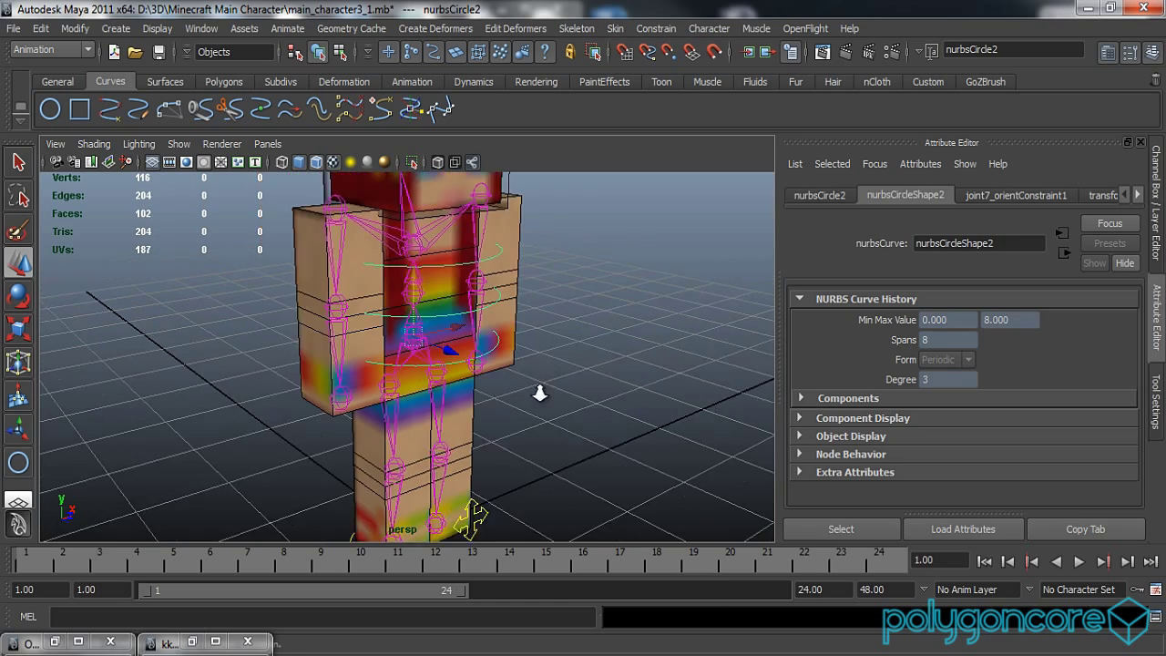
pyautogui.scroll(3, 544, 391)
pyautogui.click(599, 382)
pyautogui.click(522, 353)
pyautogui.scroll(3, 521, 357)
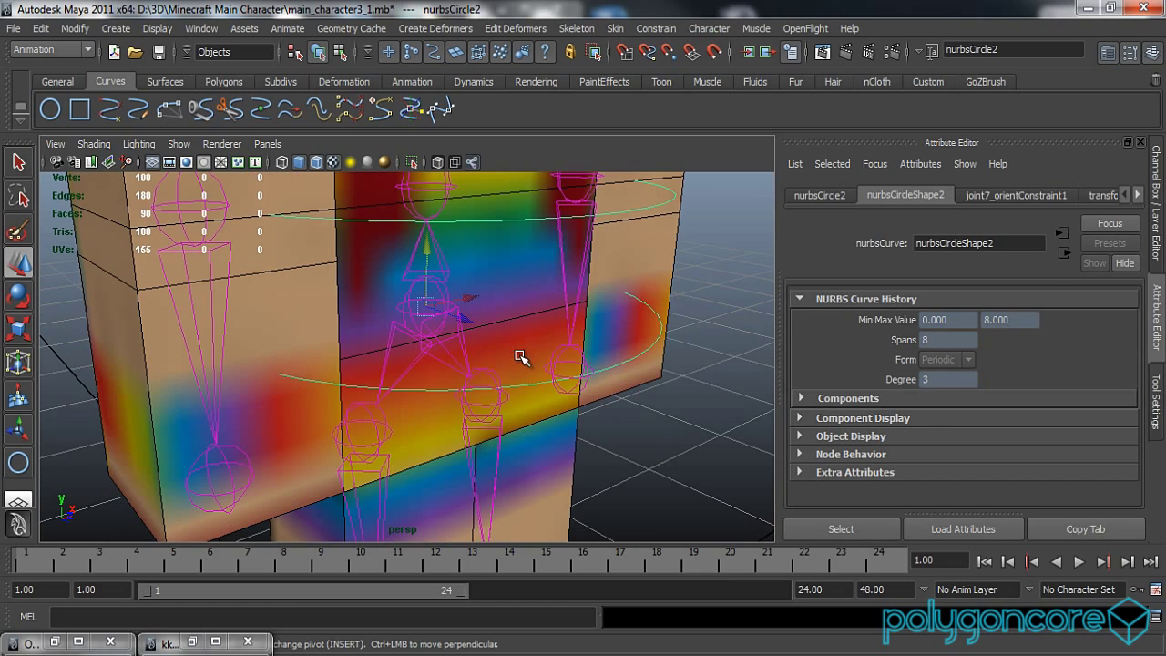
pyautogui.click(409, 321)
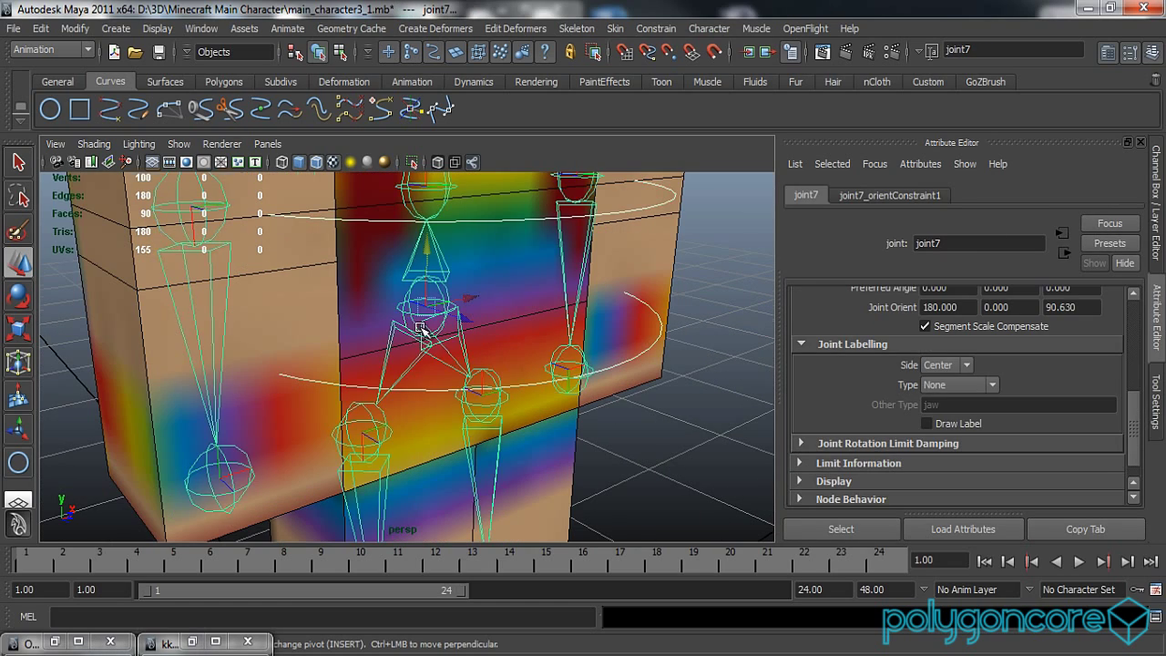
pyautogui.scroll(-3, 419, 333)
pyautogui.click(699, 30)
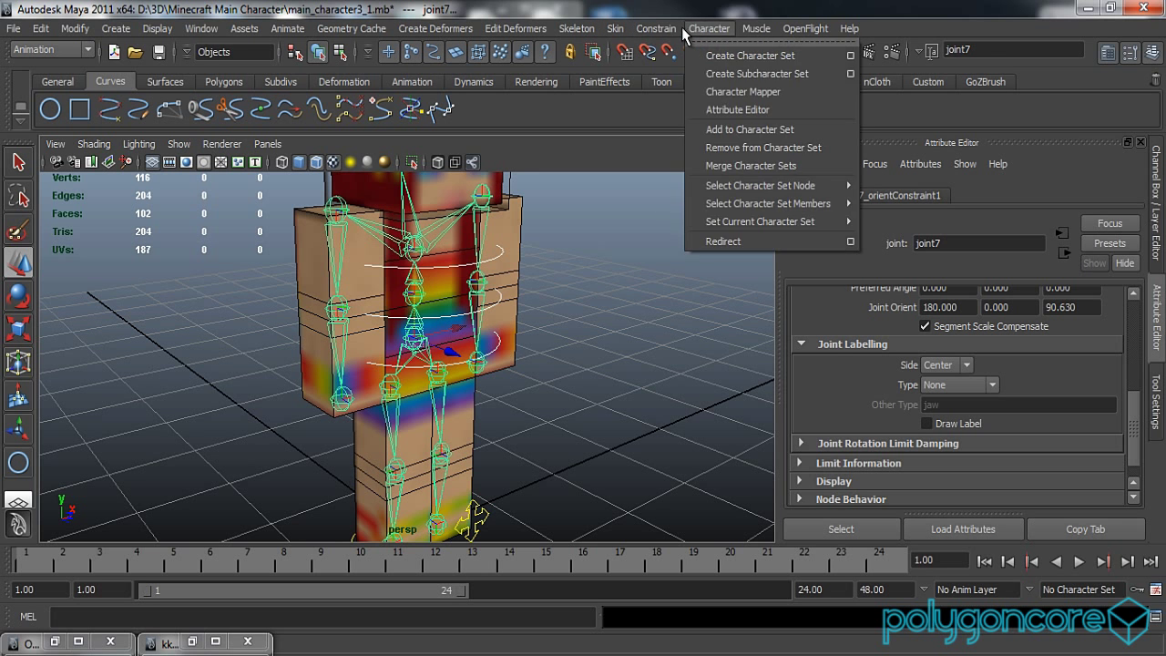
pyautogui.moveTo(677, 28)
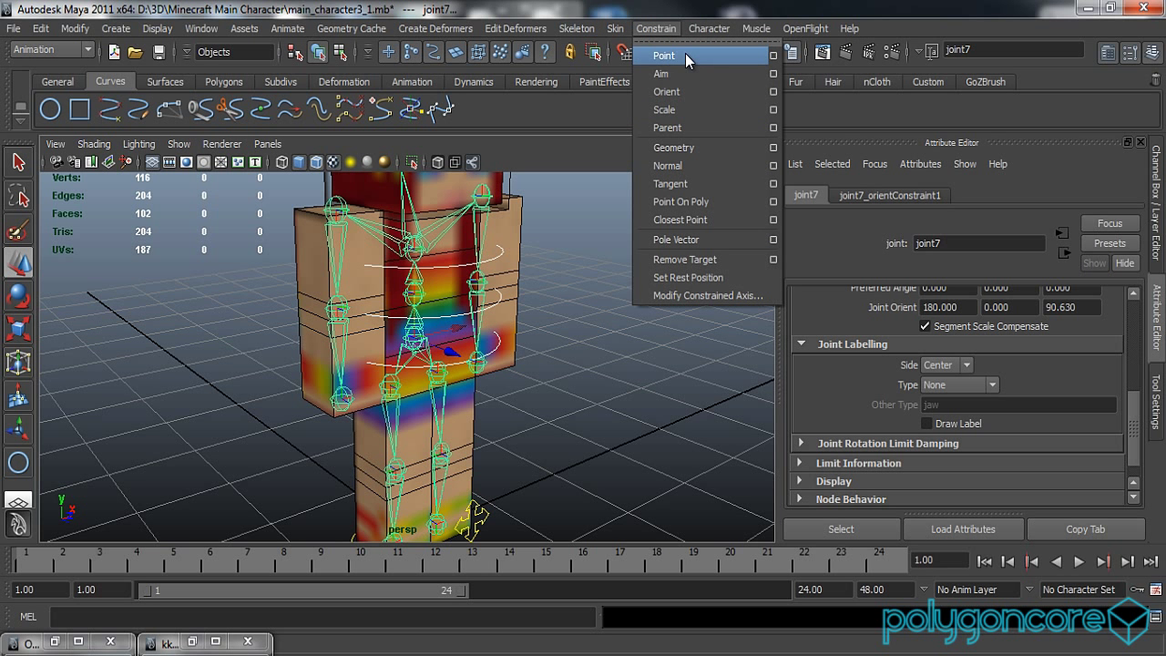
pyautogui.click(685, 55)
# Step: Test the point constraint by moving the pelvis circle down, and undo the move
pyautogui.click(593, 322)
pyautogui.keyDown('alt'); pyautogui.moveTo(592, 321); pyautogui.dragTo(538, 290); pyautogui.keyUp('alt')
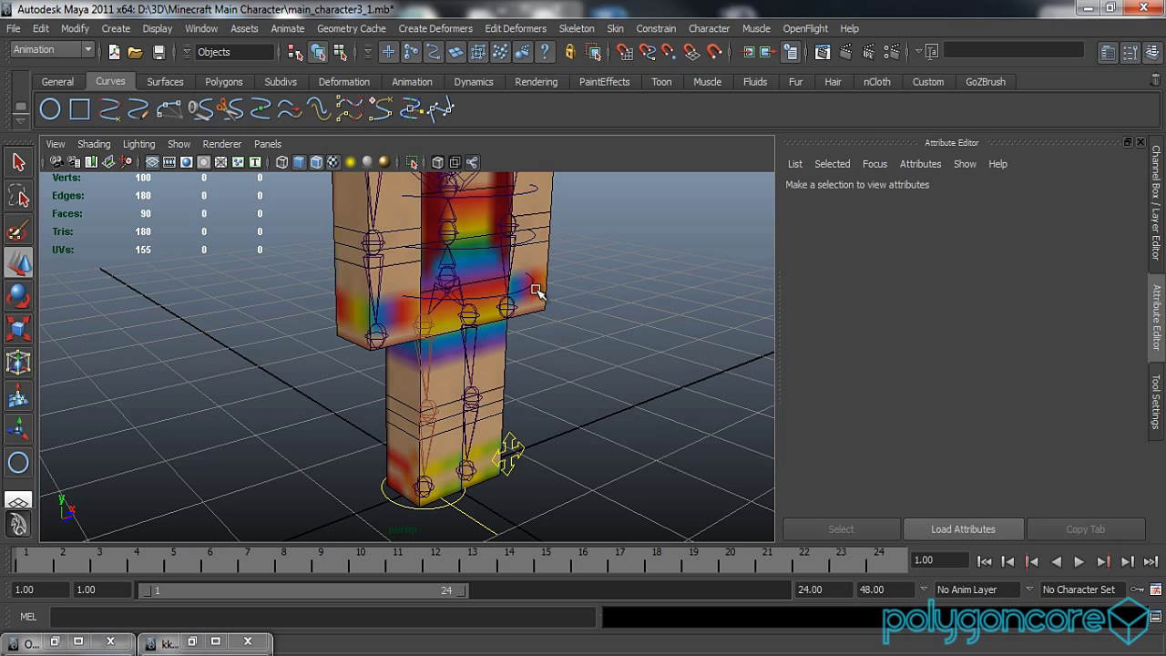
pyautogui.click(537, 290)
pyautogui.moveTo(451, 222); pyautogui.dragTo(472, 240)
pyautogui.hotkey('ctrl', 'z')
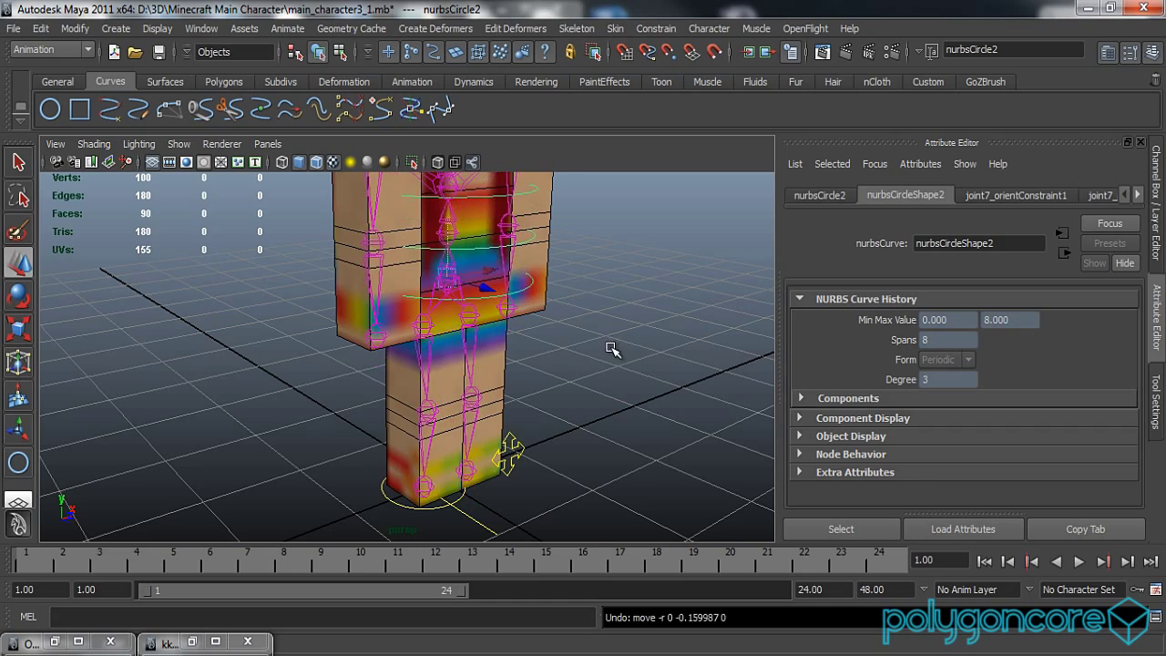
# Step: Recolour the pelvis, spine and chest circles light blue with the kk_Controllers colour setting
pyautogui.click(612, 348)
pyautogui.keyDown('alt'); pyautogui.moveTo(586, 366); pyautogui.dragTo(611, 409); pyautogui.keyUp('alt')
pyautogui.click(552, 335)
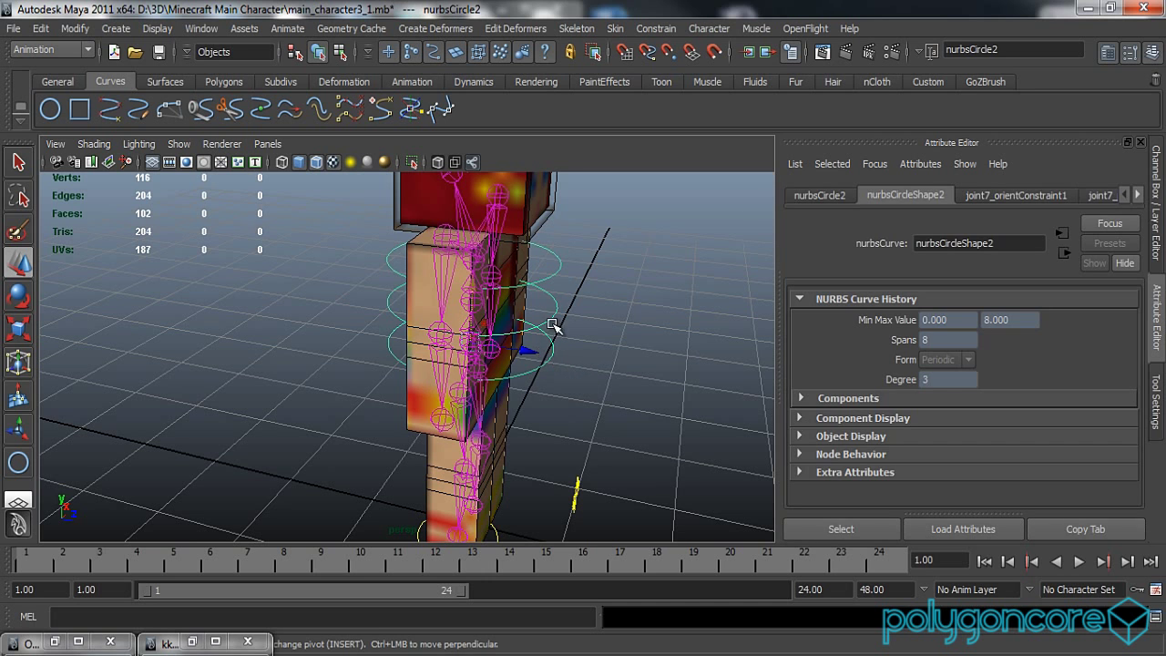
pyautogui.keyDown('alt'); pyautogui.moveTo(588, 306); pyautogui.dragTo(606, 318); pyautogui.keyUp('alt')
pyautogui.click(592, 258)
pyautogui.moveTo(584, 251); pyautogui.dragTo(540, 381)
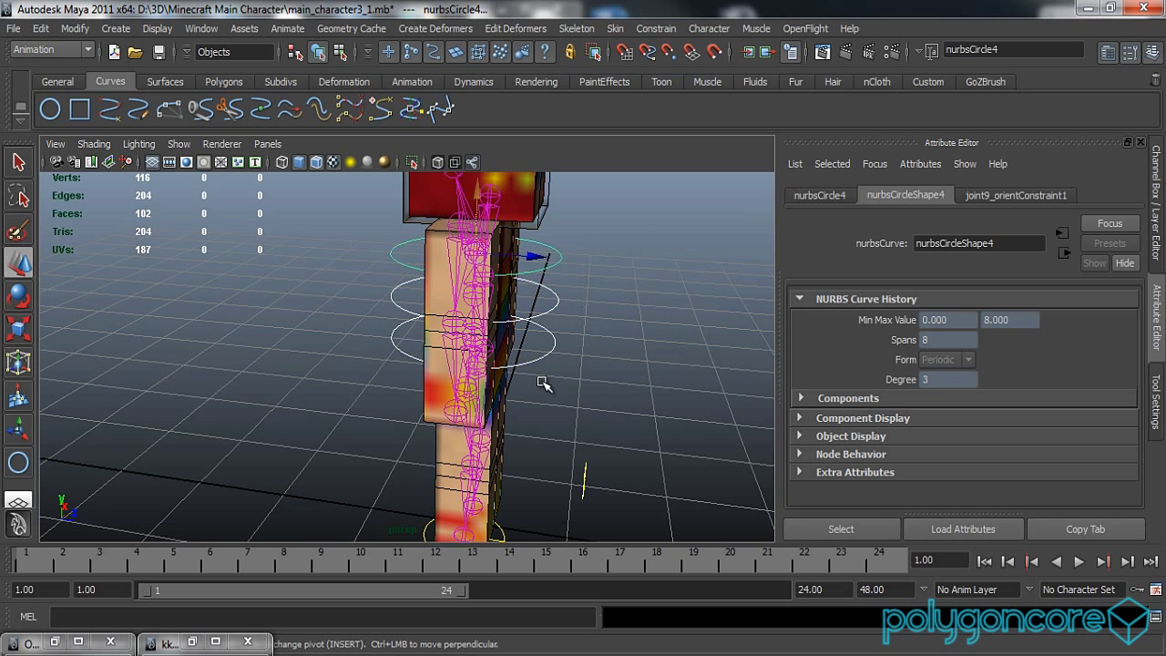
pyautogui.click(192, 641)
pyautogui.moveTo(844, 109); pyautogui.dragTo(877, 115)
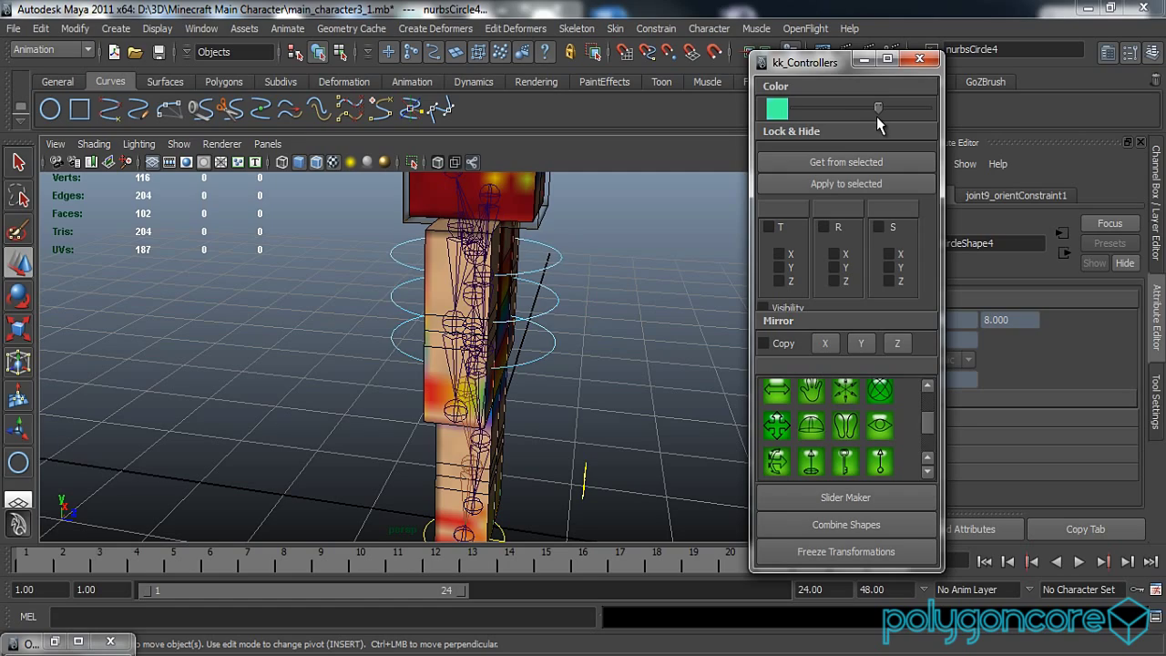
pyautogui.click(645, 270)
pyautogui.keyDown('alt'); pyautogui.moveTo(645, 270); pyautogui.dragTo(473, 308); pyautogui.keyUp('alt')
pyautogui.click(864, 59)
# Step: Create a NURBS circle and place it as a wide control ring around the head at joint10
pyautogui.keyDown('alt'); pyautogui.moveTo(593, 346); pyautogui.dragTo(635, 312); pyautogui.keyUp('alt')
pyautogui.keyDown('alt'); pyautogui.moveTo(634, 312); pyautogui.dragTo(630, 417, button='middle'); pyautogui.keyUp('alt')
pyautogui.keyDown('alt'); pyautogui.moveTo(630, 417); pyautogui.dragTo(599, 423); pyautogui.keyUp('alt')
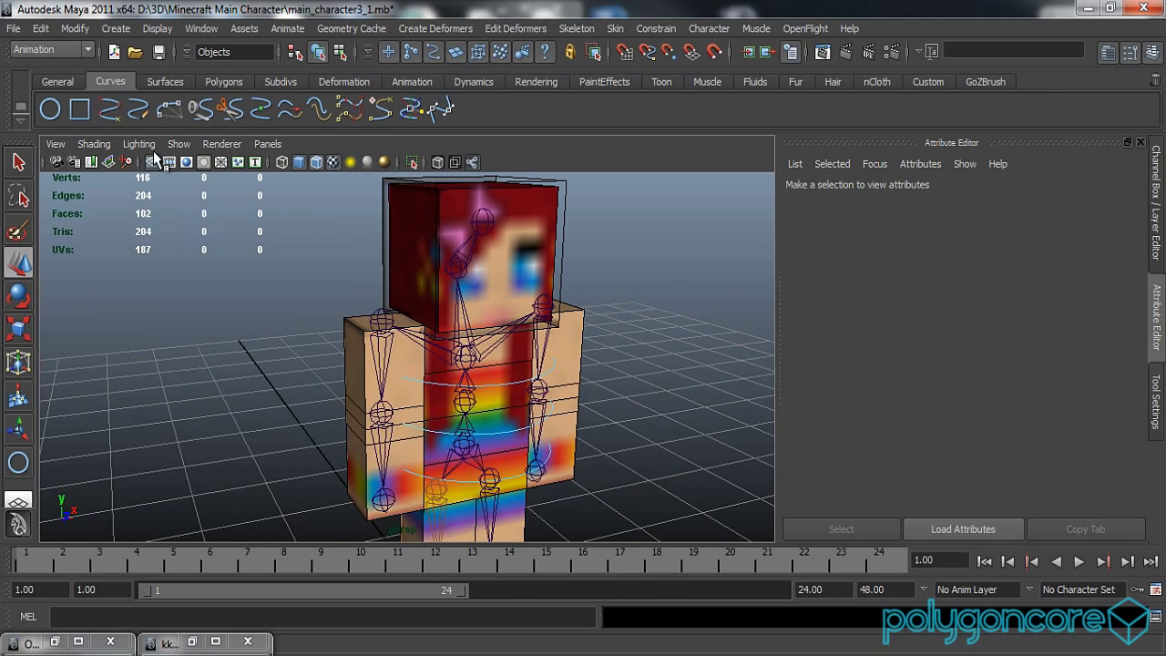
pyautogui.click(56, 114)
pyautogui.scroll(-3, 632, 402)
pyautogui.moveTo(632, 403)
pyautogui.keyDown('alt'); pyautogui.mouseDown()
pyautogui.moveTo(644, 418)
pyautogui.moveTo(539, 330)
pyautogui.moveTo(434, 299)
pyautogui.mouseUp(); pyautogui.keyUp('alt')
pyautogui.keyDown('alt'); pyautogui.moveTo(495, 335); pyautogui.dragTo(540, 339); pyautogui.keyUp('alt')
pyautogui.scroll(6, 541, 339)
pyautogui.click(657, 312)
# Step: Orient-constrain the head joint joint10 to the new circle around the head
pyautogui.click(601, 293)
pyautogui.keyDown('shift'); pyautogui.click(414, 278); pyautogui.keyUp('shift')
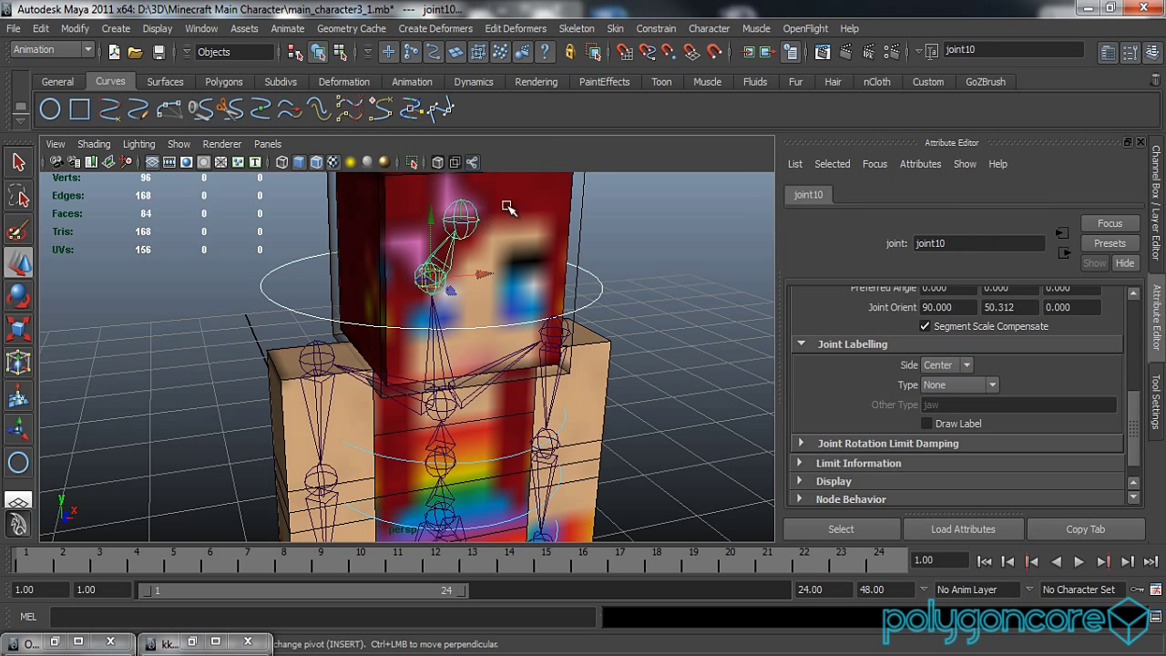
pyautogui.click(656, 29)
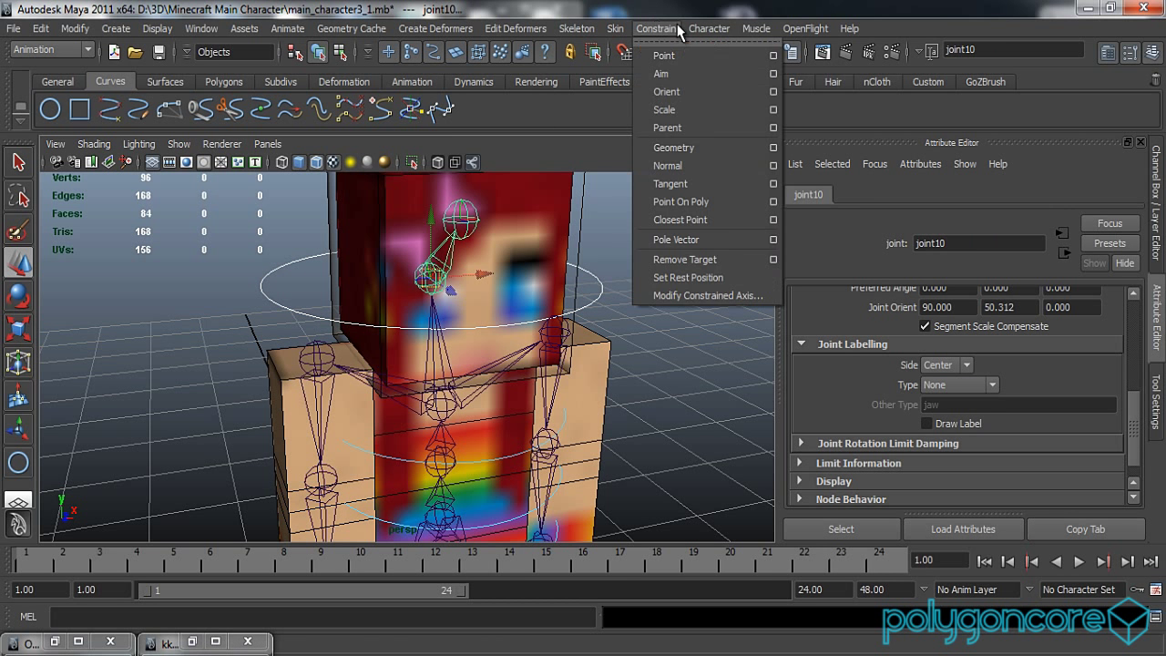
pyautogui.click(681, 92)
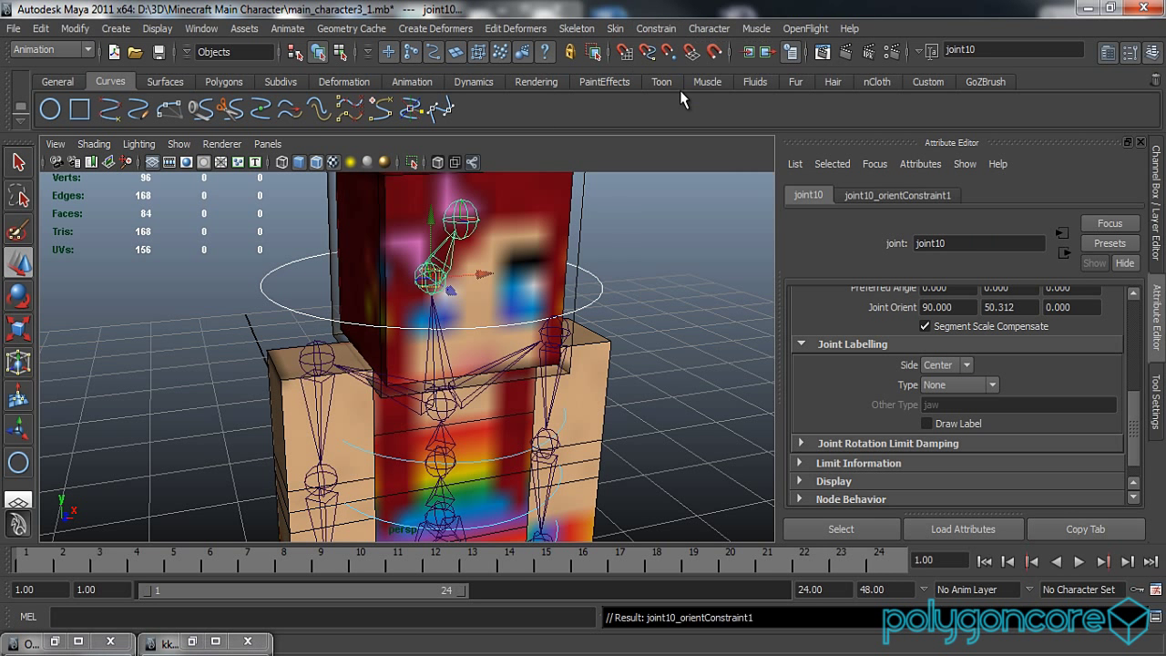
# Step: Test-rotate the head circle nurbsCircle5 and undo its rotation
pyautogui.click(641, 245)
pyautogui.click(603, 292)
pyautogui.press('e')
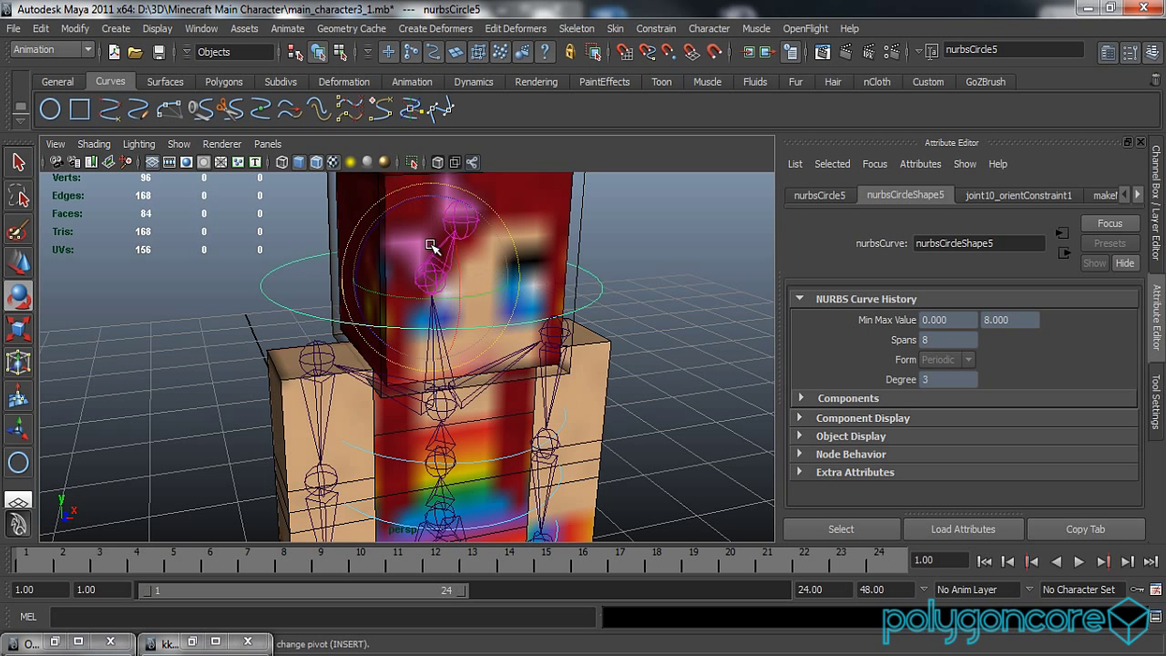
pyautogui.hotkey('ctrl', 'z')
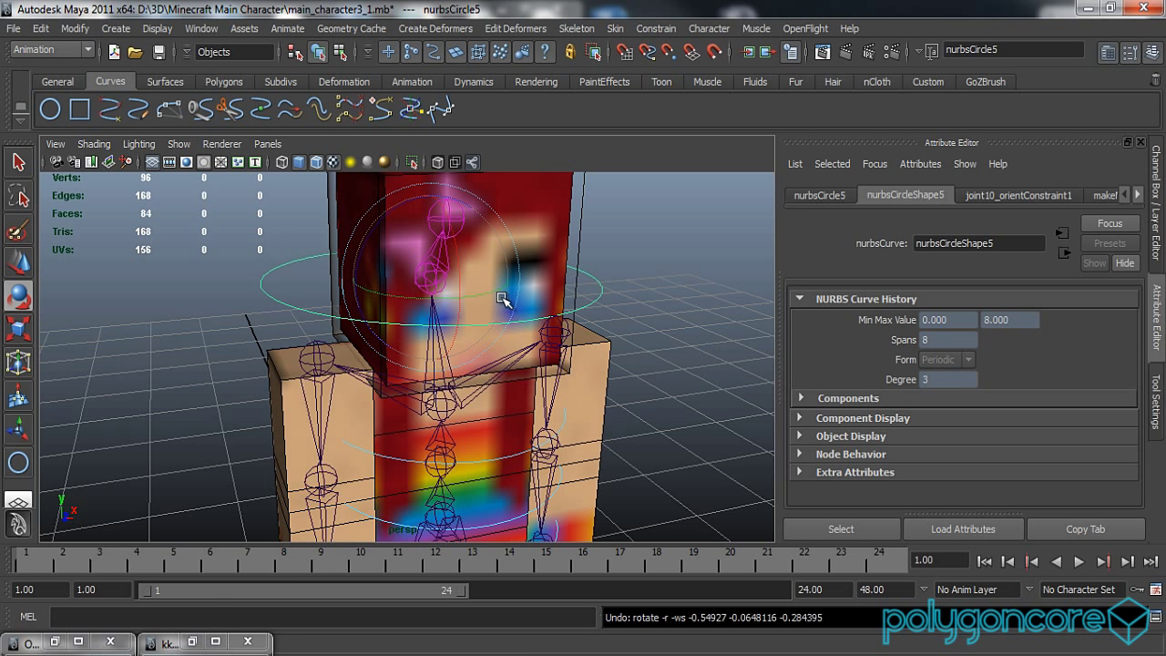
pyautogui.press('w')
# Step: Parent nurbsCircle5 under nurbsCircle4 in the Outliner and expand the hierarchy to show it
pyautogui.click(55, 641)
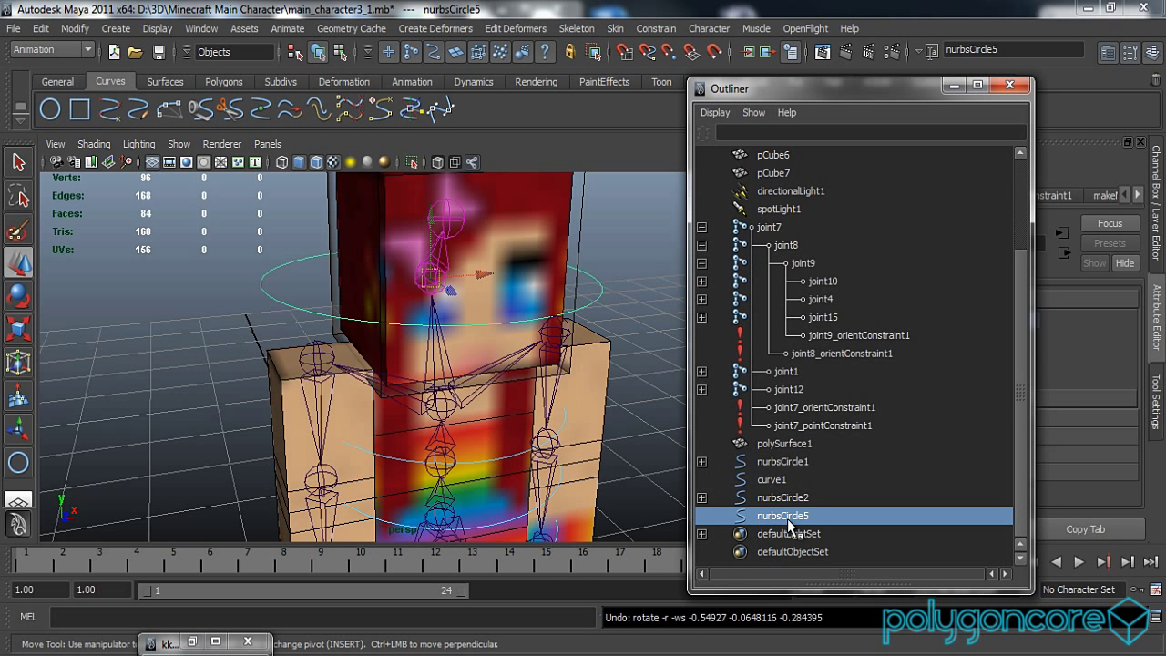
pyautogui.click(701, 498)
pyautogui.click(702, 498)
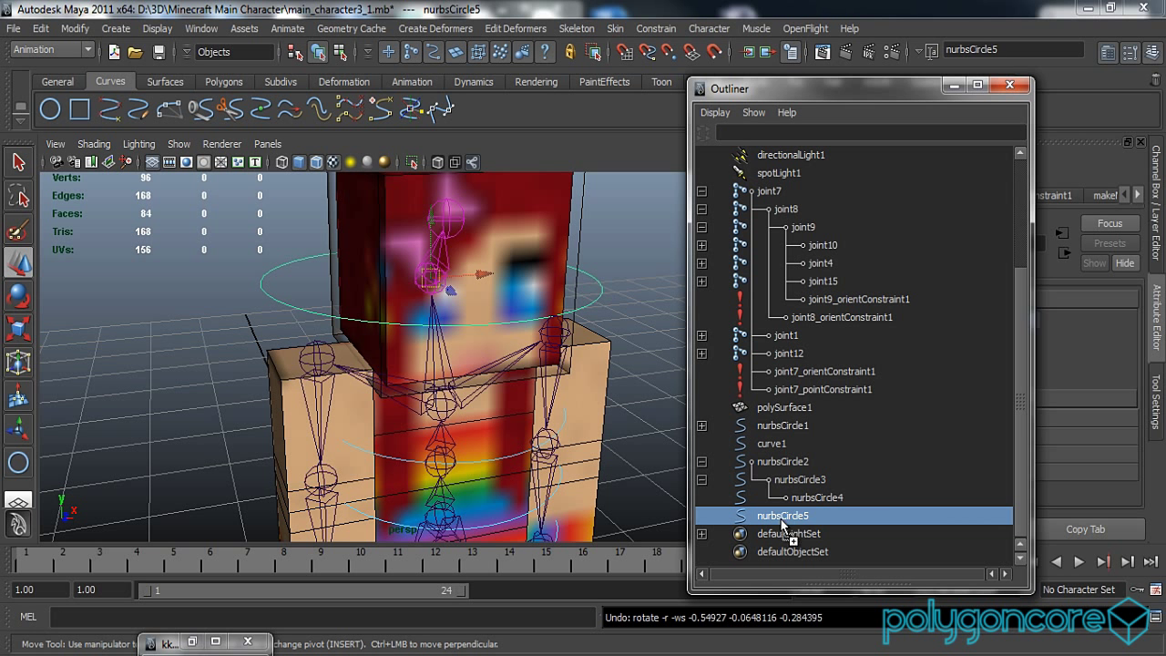
pyautogui.moveTo(812, 499); pyautogui.dragTo(815, 497, button='middle')
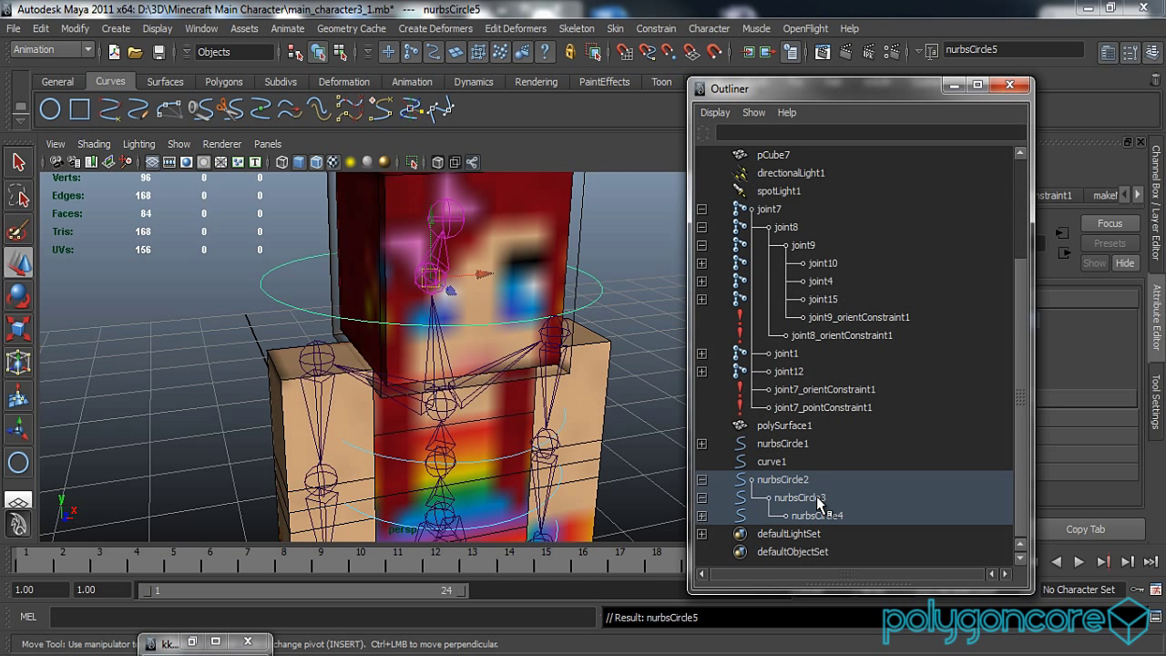
pyautogui.click(701, 515)
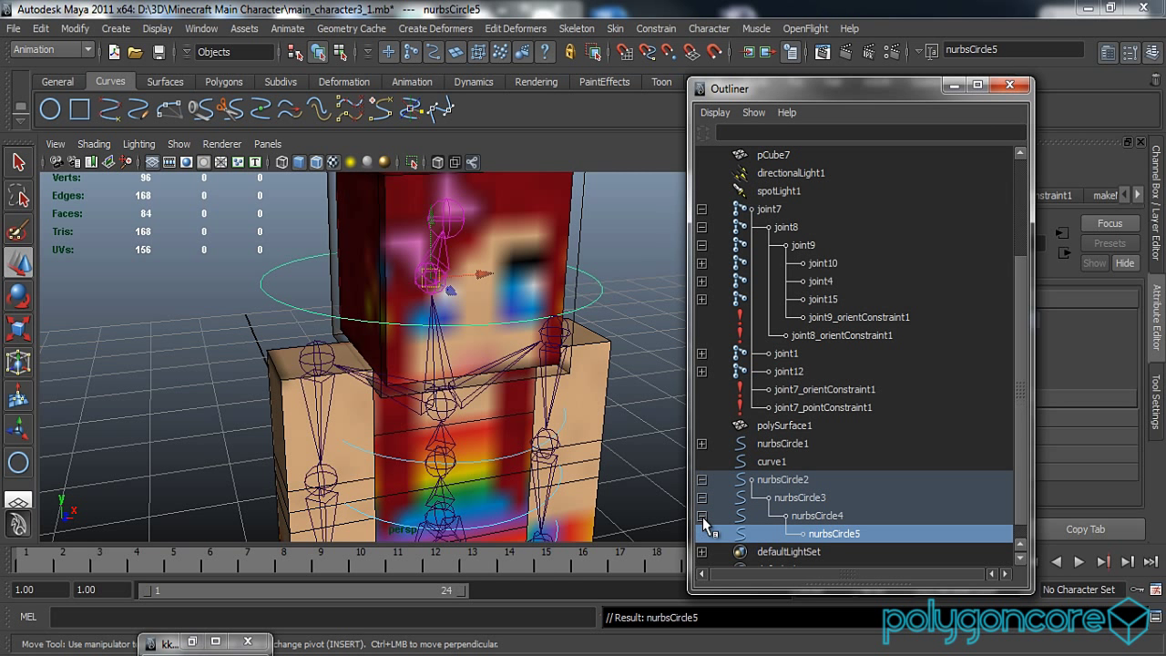
# Step: Test-rotate the chest circle nurbsCircle4 around the Z axis and undo the rotation
pyautogui.click(647, 380)
pyautogui.click(503, 448)
pyautogui.press('e')
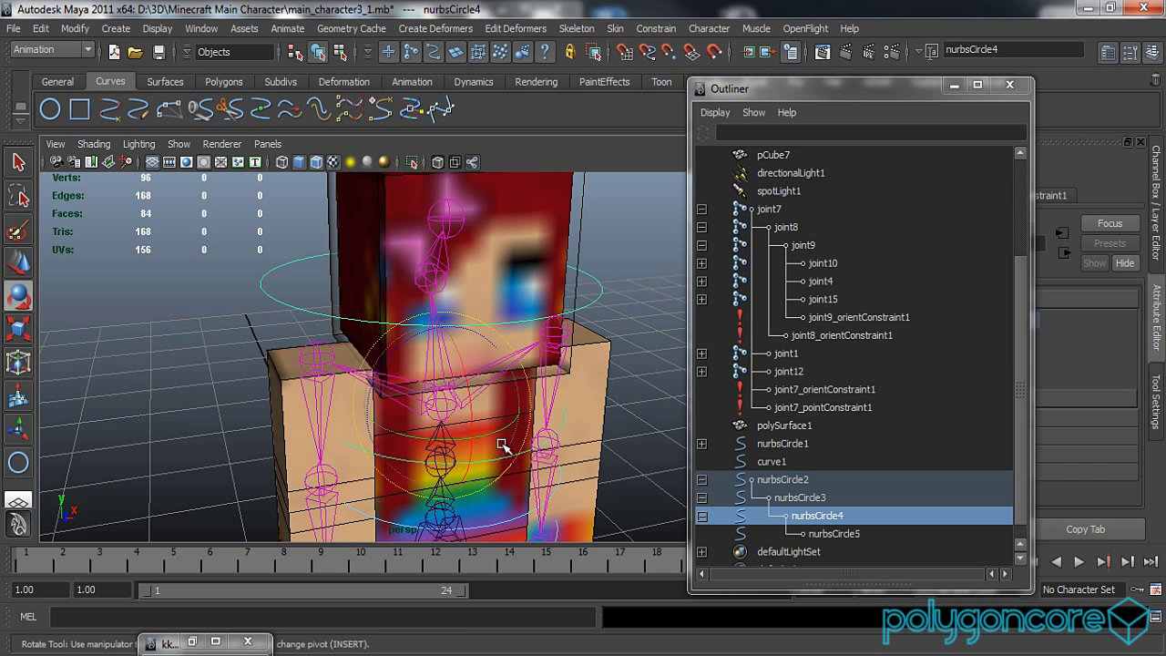
pyautogui.click(437, 404)
pyautogui.click(628, 378)
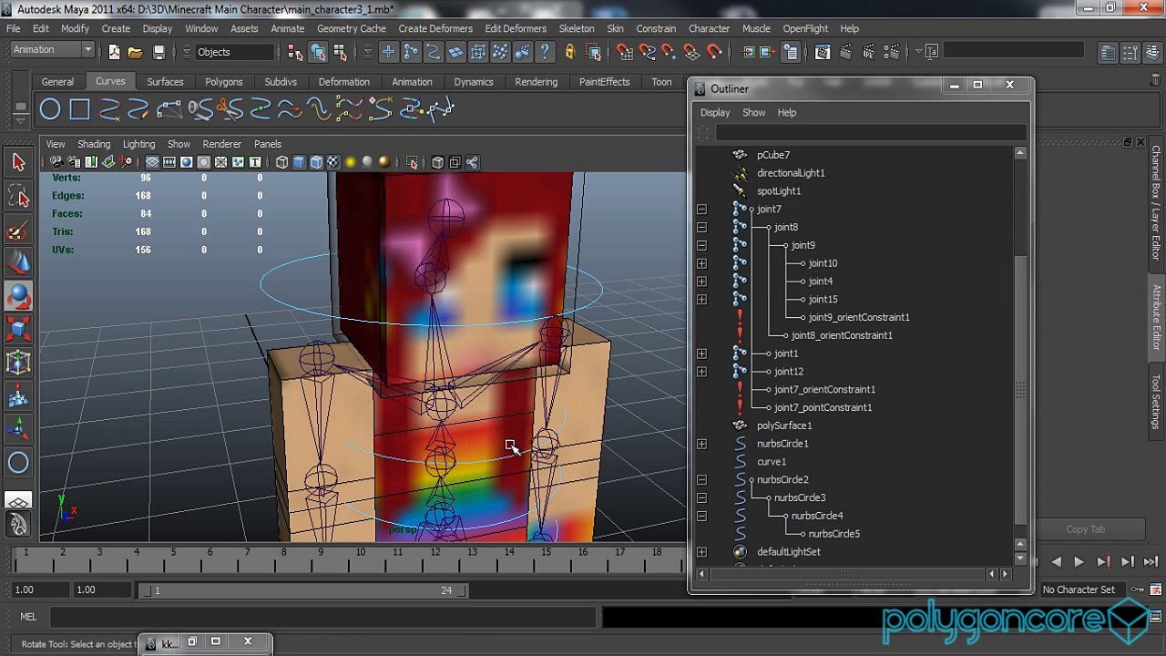
pyautogui.click(492, 460)
pyautogui.moveTo(383, 358); pyautogui.dragTo(425, 351)
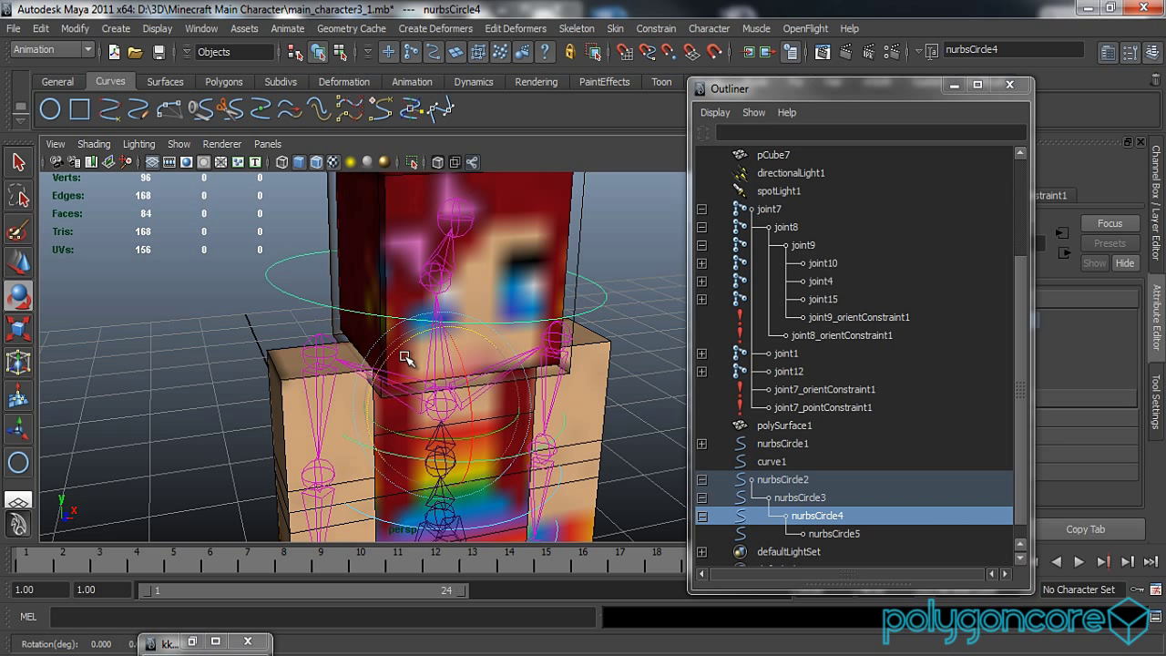
pyautogui.hotkey('ctrl', 'z')
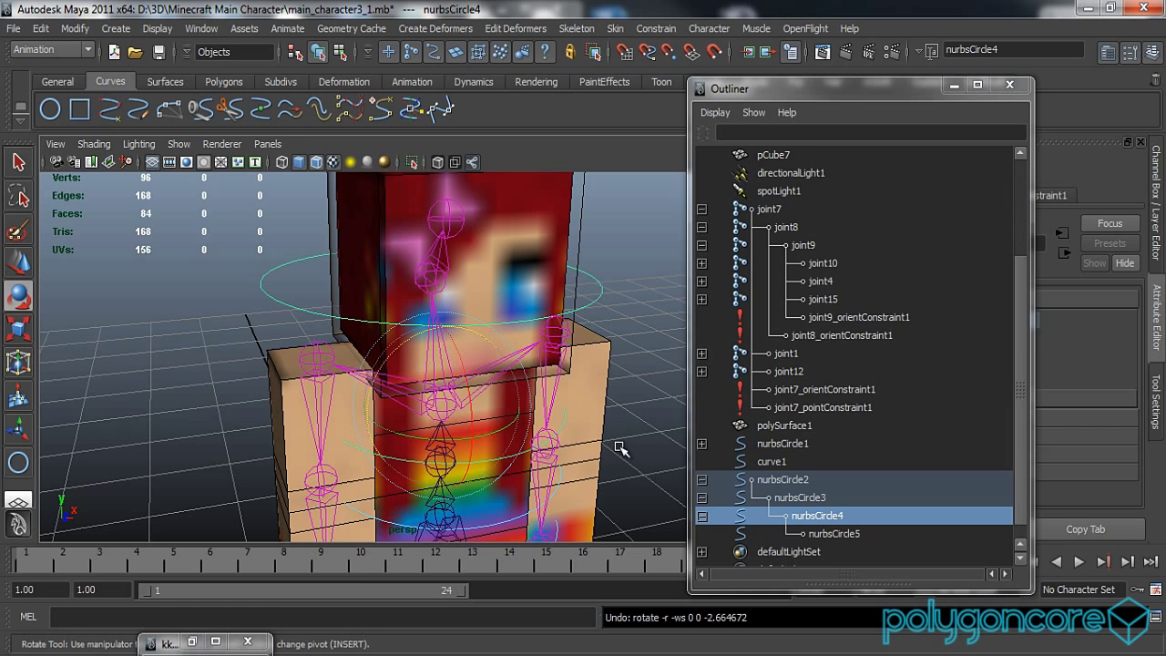
# Step: Test-rotate the chest circle nurbsCircle4 around the X axis and undo its test rotations
pyautogui.moveTo(464, 380); pyautogui.dragTo(469, 350)
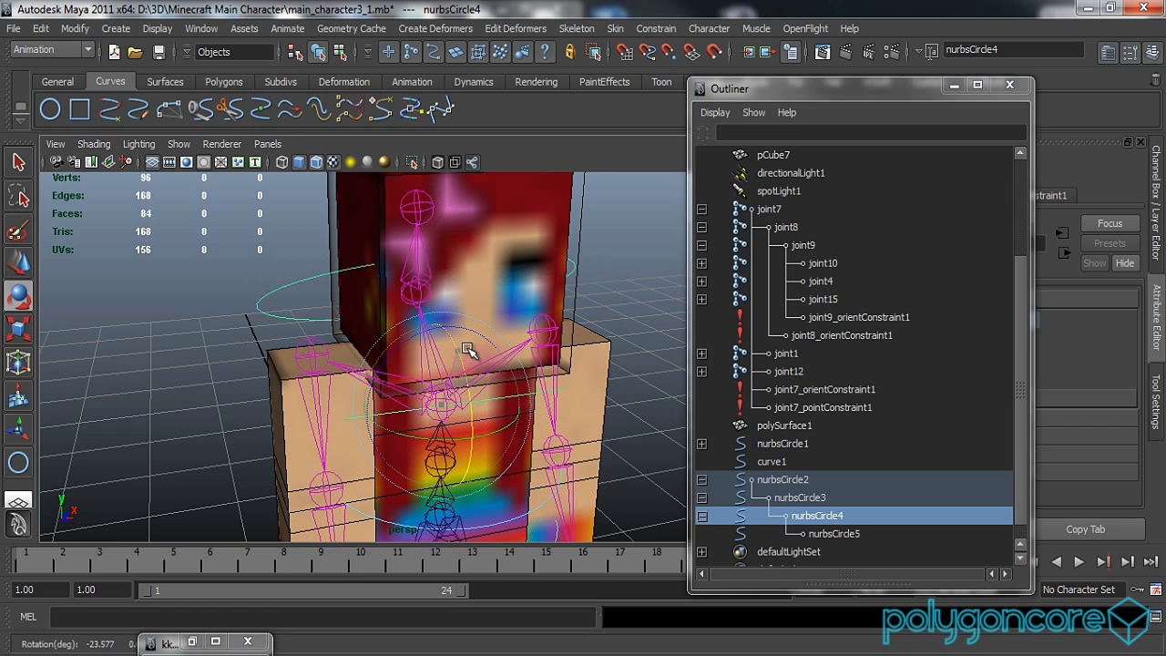
pyautogui.hotkey('ctrl', 'z')
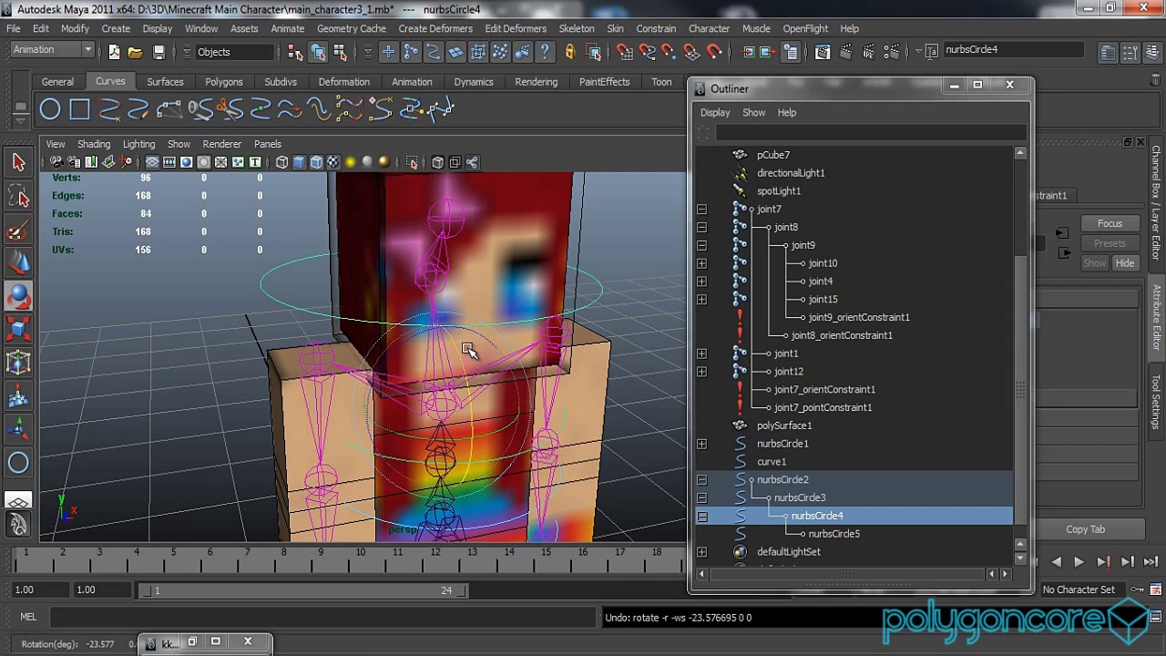
pyautogui.hotkey('ctrl', 'z')
pyautogui.hotkey('ctrl', 'z')
pyautogui.hotkey('ctrl', 'z')
pyautogui.hotkey('ctrl', 'z')
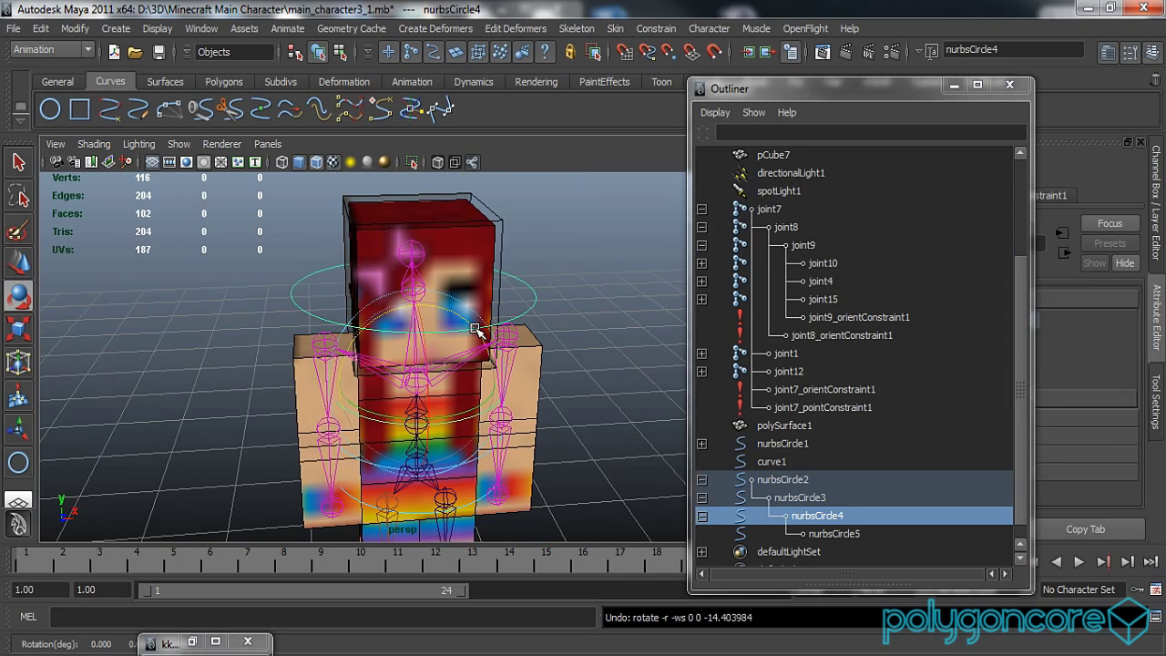
# Step: Minimize the Outliner and hide the mesh display layer, leaving only the skeleton and its controls in view
pyautogui.click(597, 309)
pyautogui.keyDown('alt'); pyautogui.moveTo(583, 314); pyautogui.dragTo(525, 321); pyautogui.keyUp('alt')
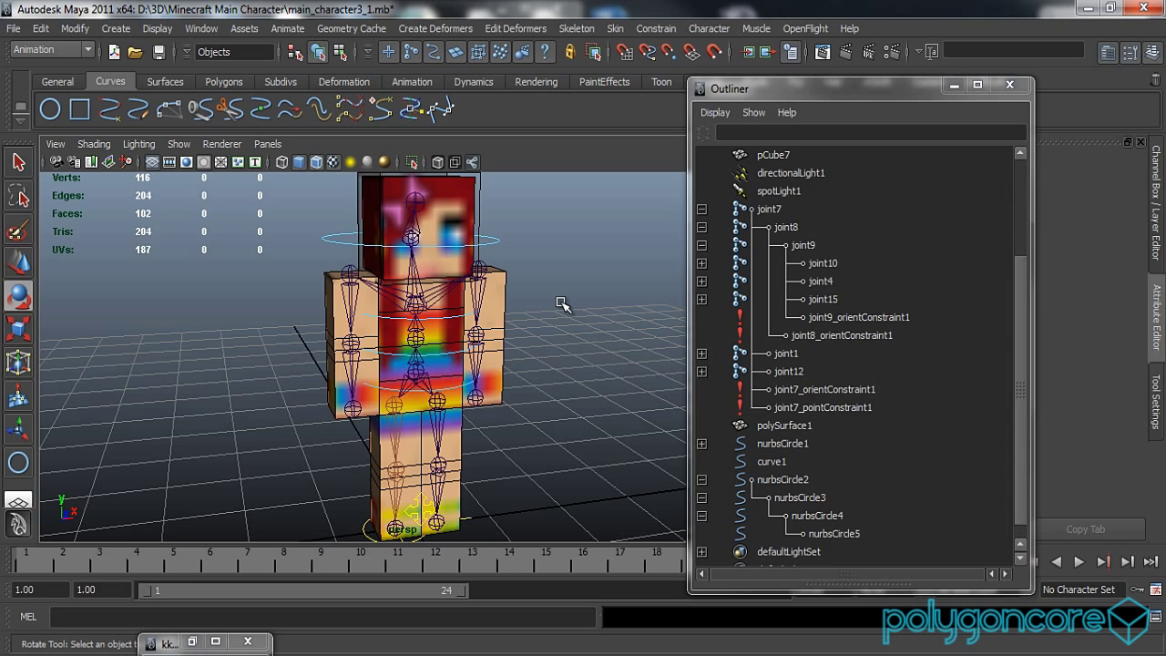
pyautogui.click(1157, 387)
pyautogui.click(953, 85)
pyautogui.click(1156, 228)
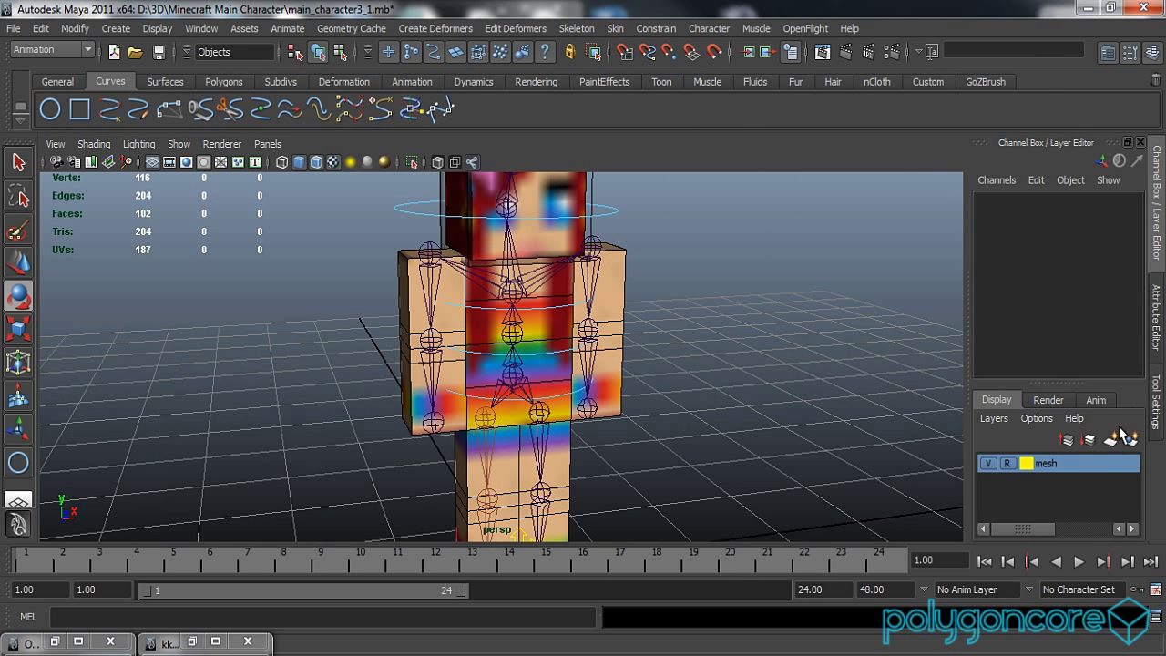
pyautogui.click(989, 464)
pyautogui.keyDown('alt'); pyautogui.moveTo(684, 409); pyautogui.dragTo(650, 399); pyautogui.keyUp('alt')
pyautogui.keyDown('alt'); pyautogui.moveTo(651, 398); pyautogui.dragTo(617, 409, button='right'); pyautogui.keyUp('alt')
pyautogui.keyDown('alt'); pyautogui.moveTo(617, 409); pyautogui.dragTo(679, 422); pyautogui.keyUp('alt')
pyautogui.keyDown('alt'); pyautogui.moveTo(680, 421); pyautogui.dragTo(627, 337, button='right'); pyautogui.keyUp('alt')
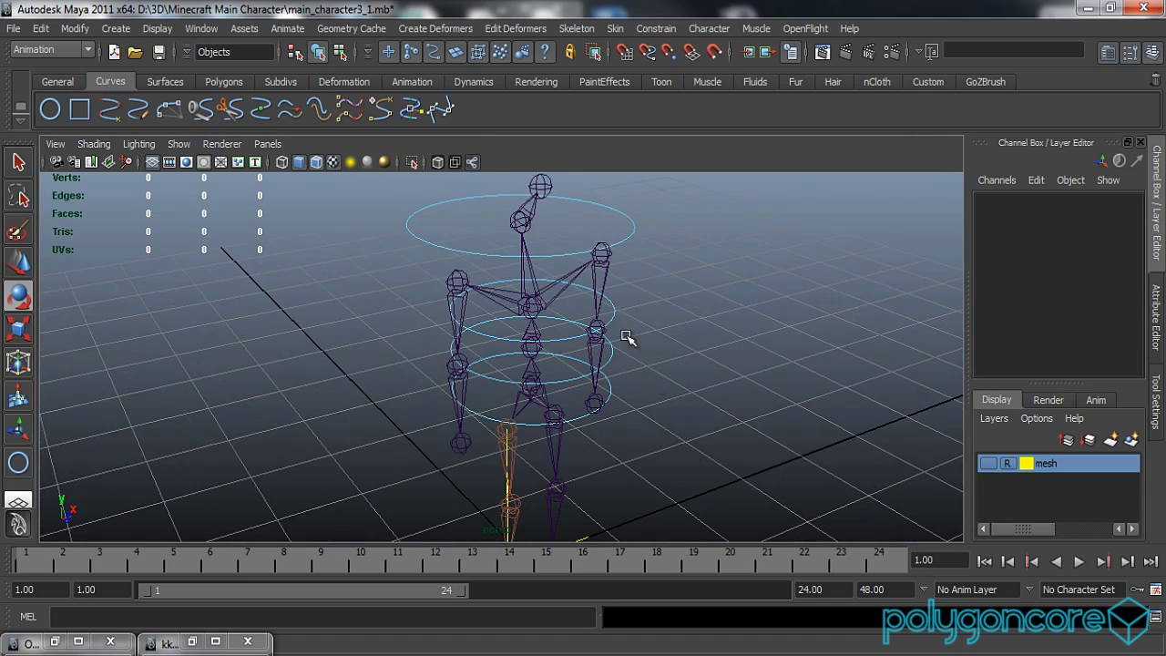
# Step: Recolor the head circle nurbsCircle5 green with kk_Controllers
pyautogui.click(635, 238)
pyautogui.click(181, 646)
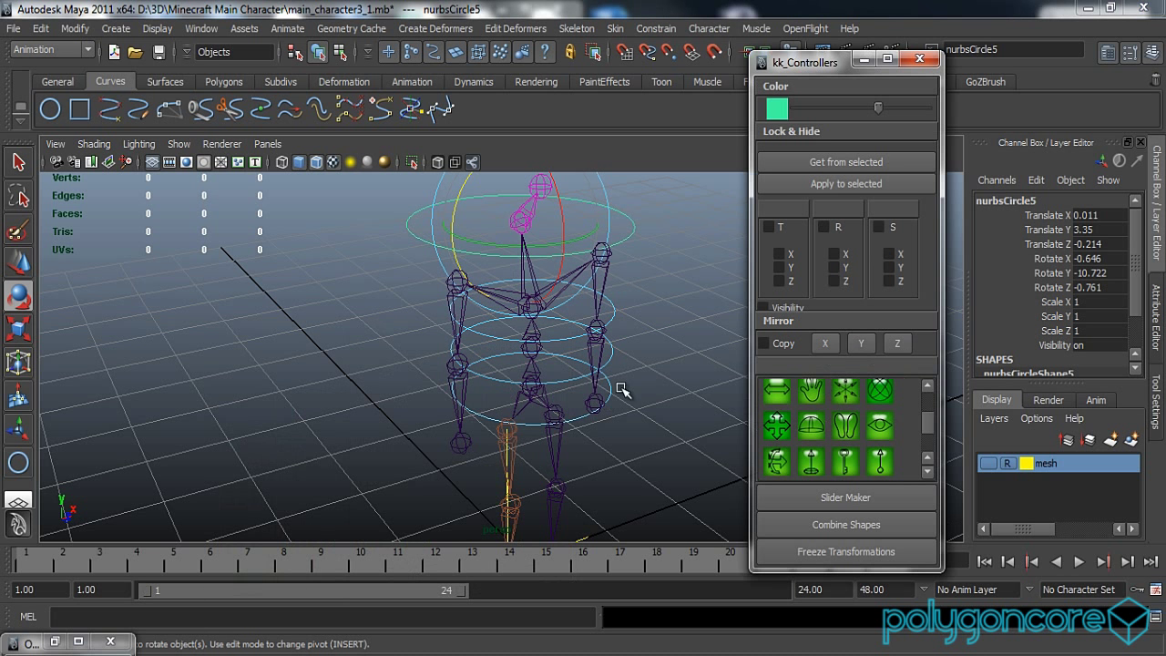
pyautogui.moveTo(845, 107)
pyautogui.mouseDown()
pyautogui.moveTo(824, 108)
pyautogui.moveTo(905, 107)
pyautogui.moveTo(858, 120)
pyautogui.mouseUp()
pyautogui.click(685, 270)
pyautogui.keyDown('alt'); pyautogui.moveTo(611, 312); pyautogui.dragTo(507, 298); pyautogui.keyUp('alt')
pyautogui.click(864, 59)
# Step: Create an IK handle on one arm, running from the shoulder joint joint4 to the wrist joint
pyautogui.click(576, 28)
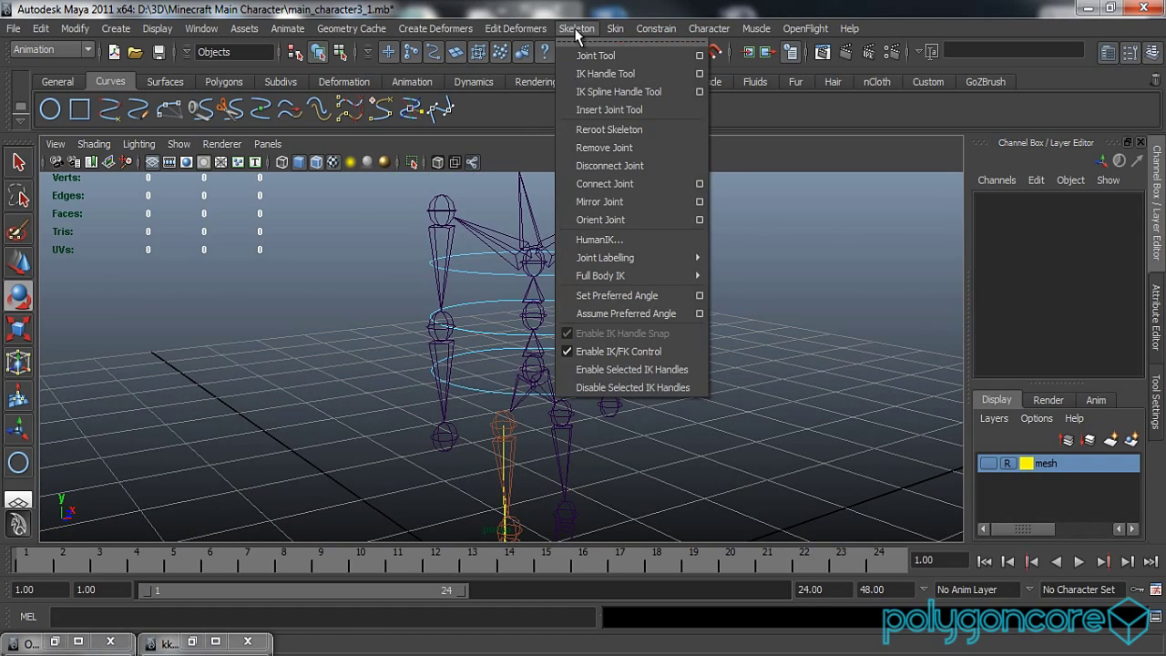
pyautogui.click(597, 73)
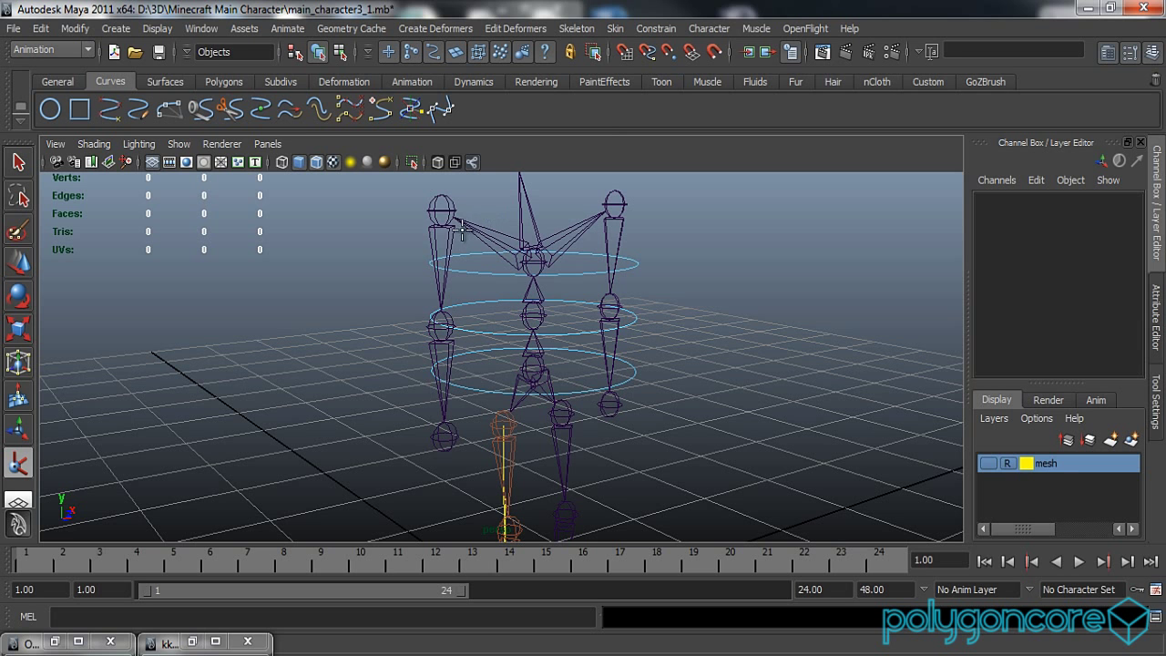
pyautogui.click(441, 211)
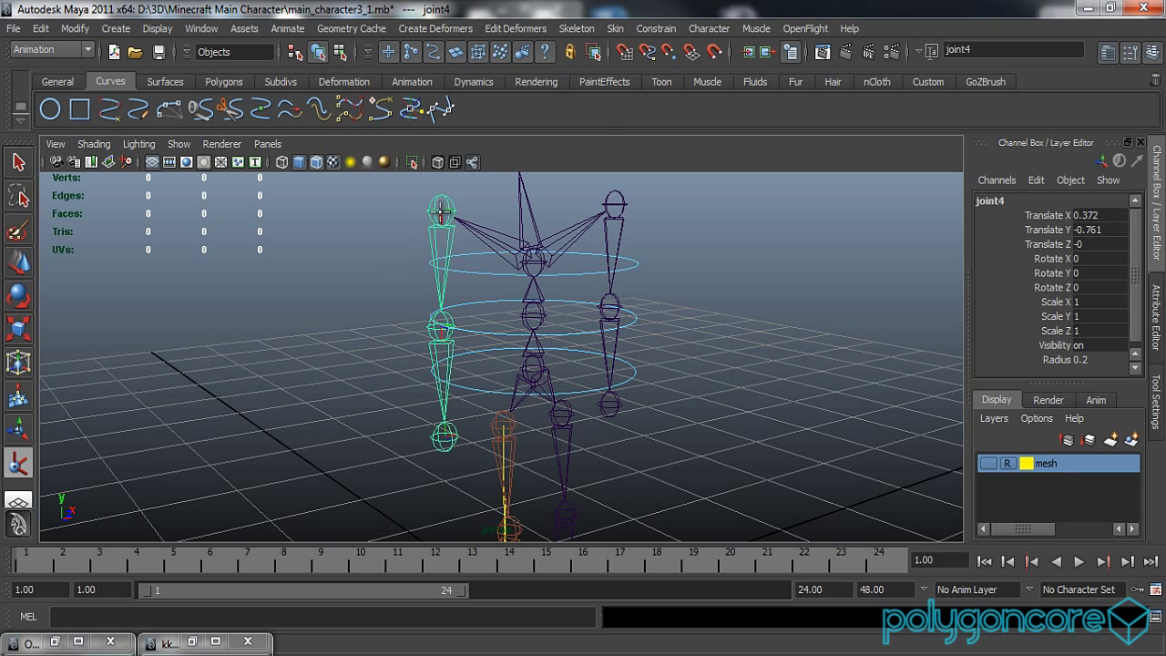
pyautogui.click(444, 437)
pyautogui.click(689, 440)
pyautogui.moveTo(473, 466); pyautogui.dragTo(446, 480)
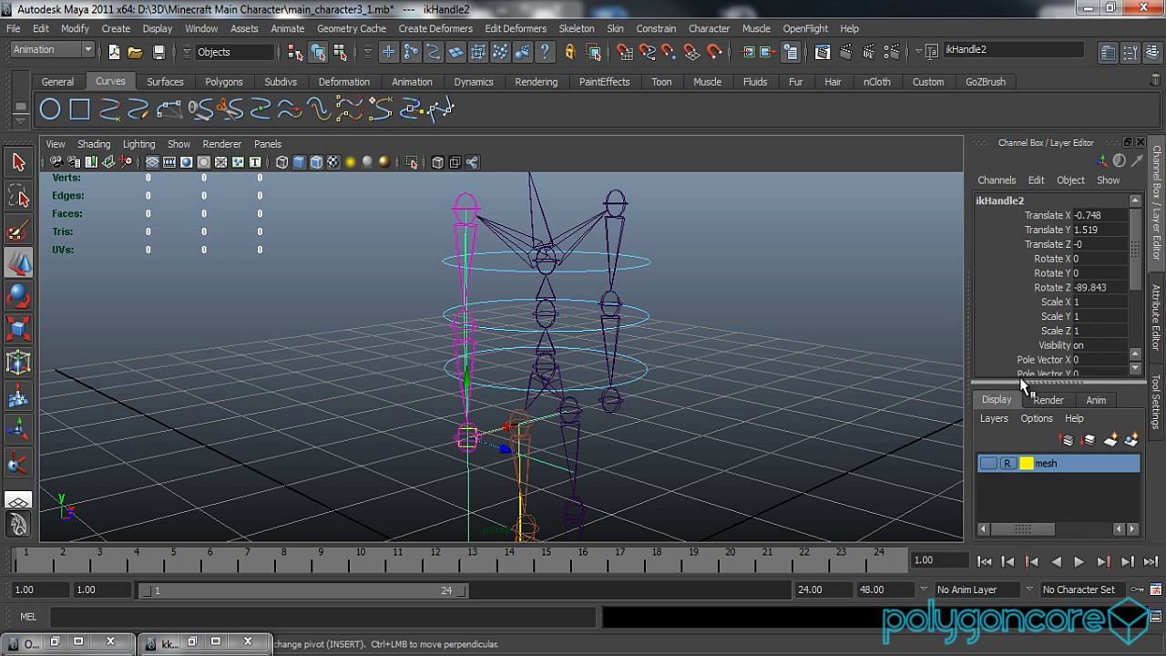
# Step: Try switching the arm handle ikHandle2 to the ikRPsolver in its IK solver attributes
pyautogui.scroll(-3, 1066, 351)
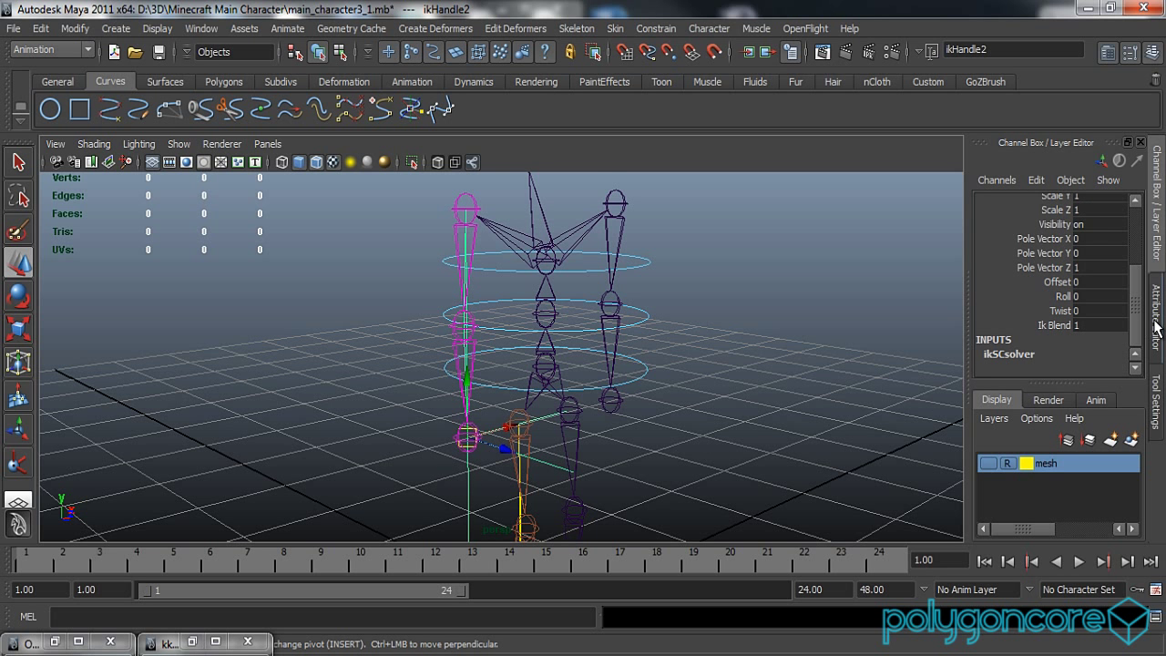
pyautogui.click(1157, 326)
pyautogui.scroll(-2, 977, 364)
pyautogui.scroll(1, 976, 363)
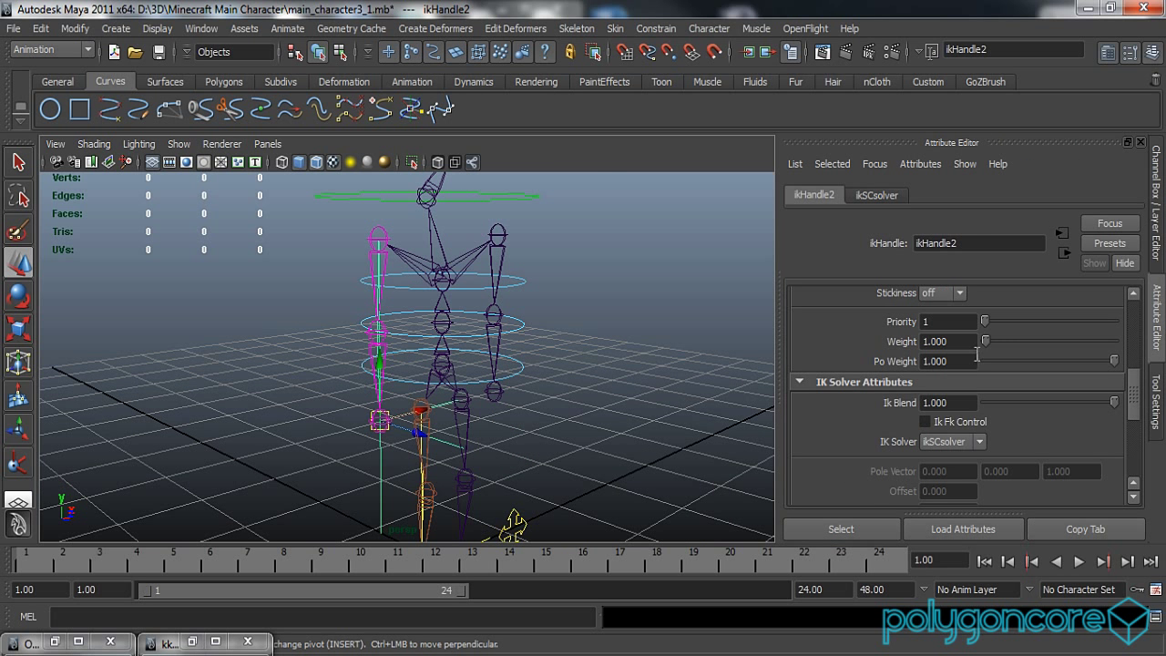
pyautogui.scroll(-1, 976, 354)
pyautogui.click(973, 388)
pyautogui.click(947, 416)
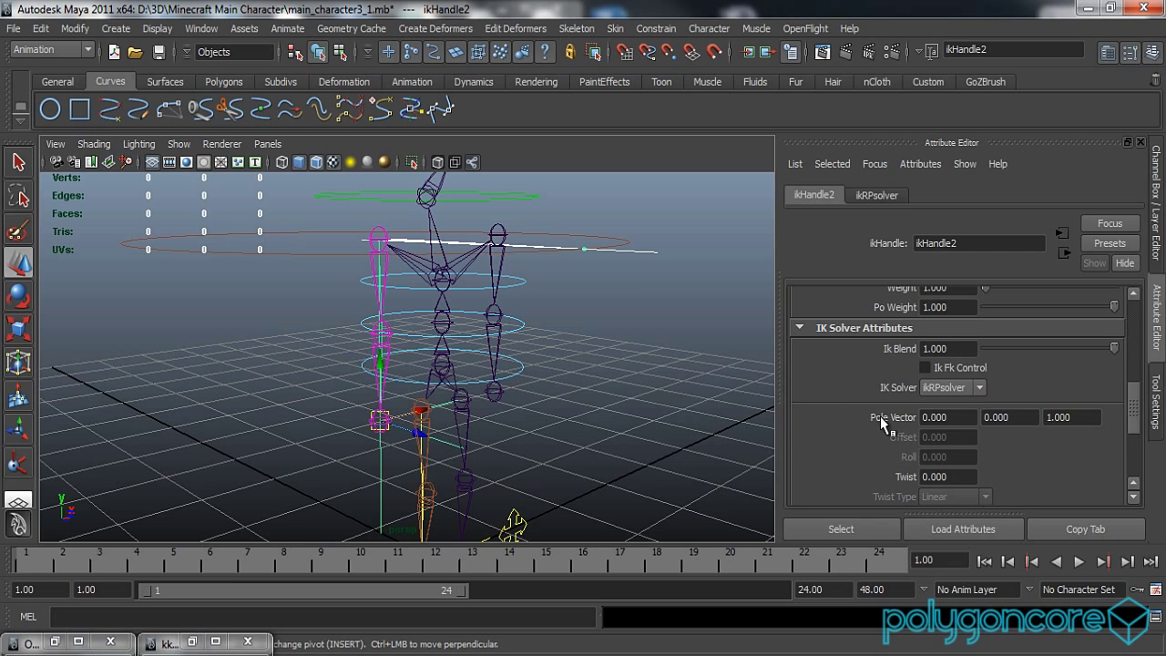
pyautogui.click(607, 372)
pyautogui.keyDown('alt'); pyautogui.moveTo(544, 383); pyautogui.dragTo(507, 369); pyautogui.keyUp('alt')
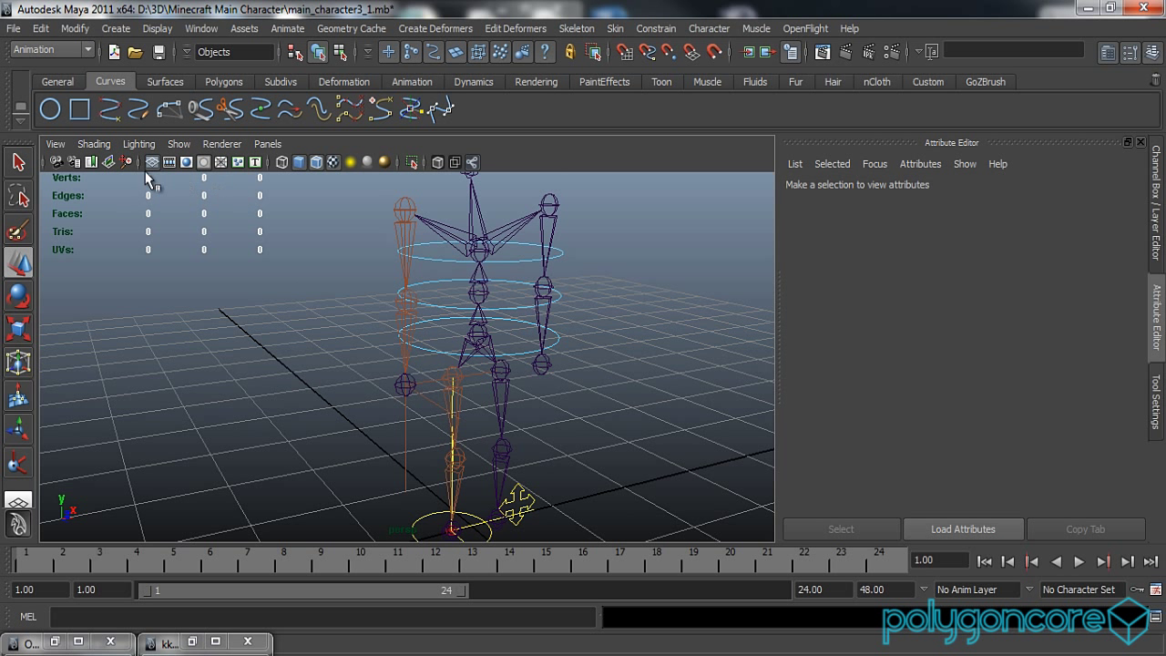
# Step: Create a NURBS circle around the wrist joint at ikHandle2 and scale it to about 0.701
pyautogui.click(52, 111)
pyautogui.moveTo(257, 398); pyautogui.dragTo(371, 444)
pyautogui.press('r')
pyautogui.moveTo(379, 402); pyautogui.dragTo(355, 417)
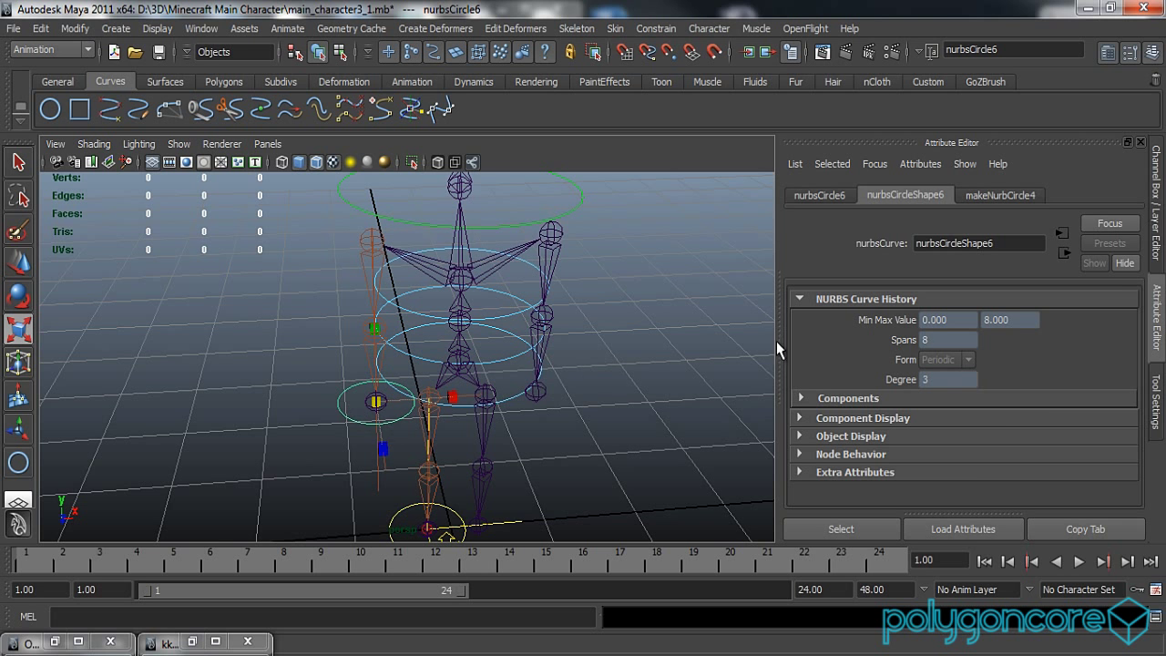
# Step: Freeze all transformations on the wrist circle nurbsCircle6
pyautogui.click(1155, 247)
pyautogui.moveTo(1105, 229); pyautogui.dragTo(1085, 326)
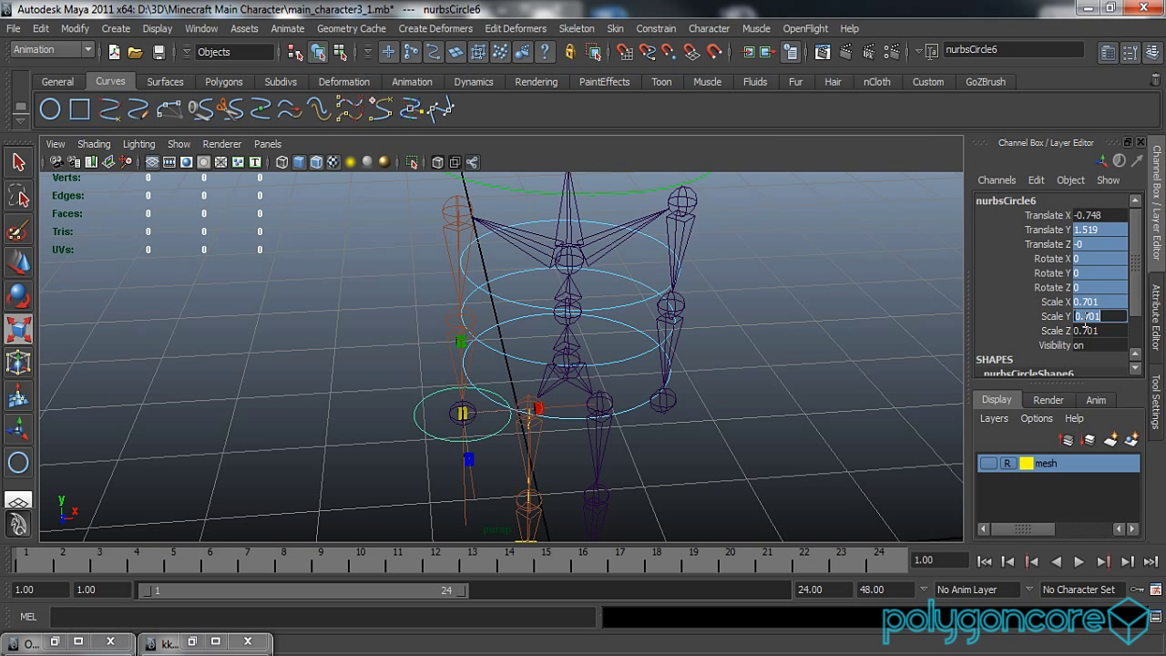
pyautogui.rightClick(1087, 317)
pyautogui.moveTo(1045, 264)
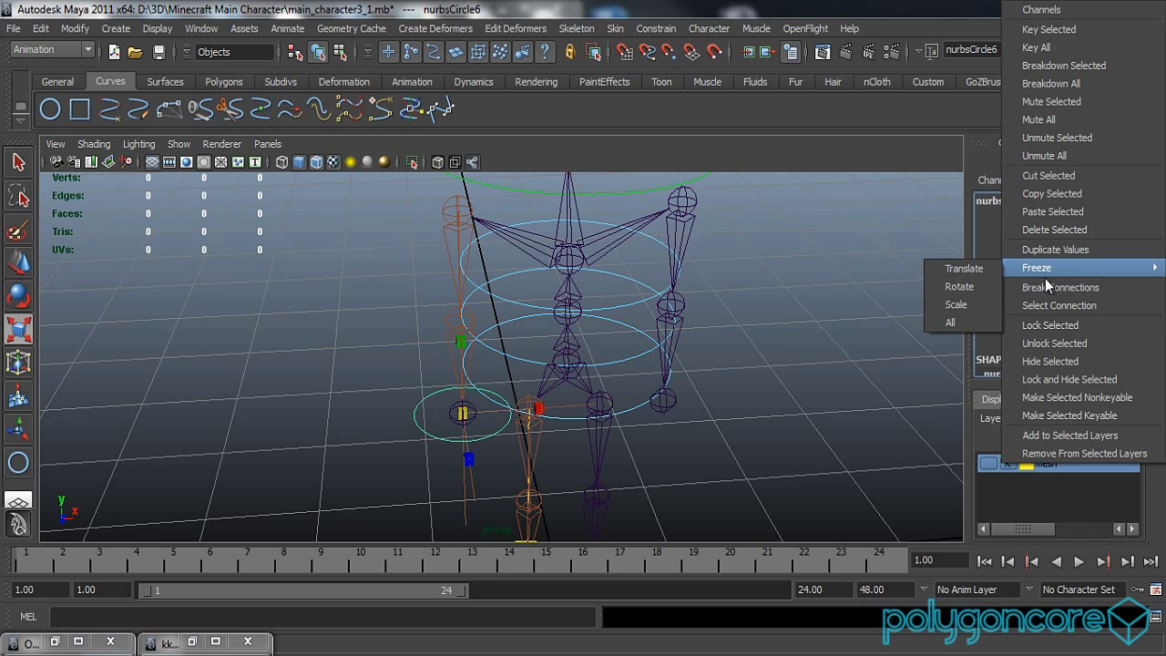
pyautogui.click(967, 320)
pyautogui.click(825, 339)
pyautogui.keyDown('alt'); pyautogui.moveTo(684, 385); pyautogui.dragTo(480, 406); pyautogui.keyUp('alt')
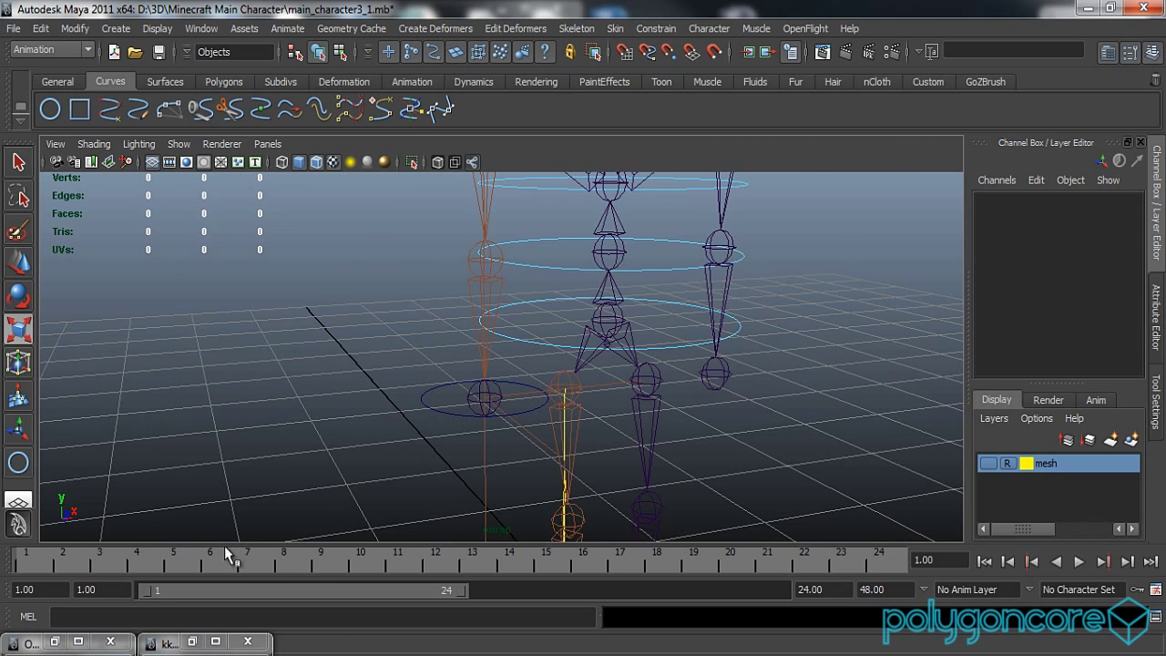
# Step: Reopen the Outliner and parent ikHandle2 under the wrist circle nurbsCircle6
pyautogui.click(192, 641)
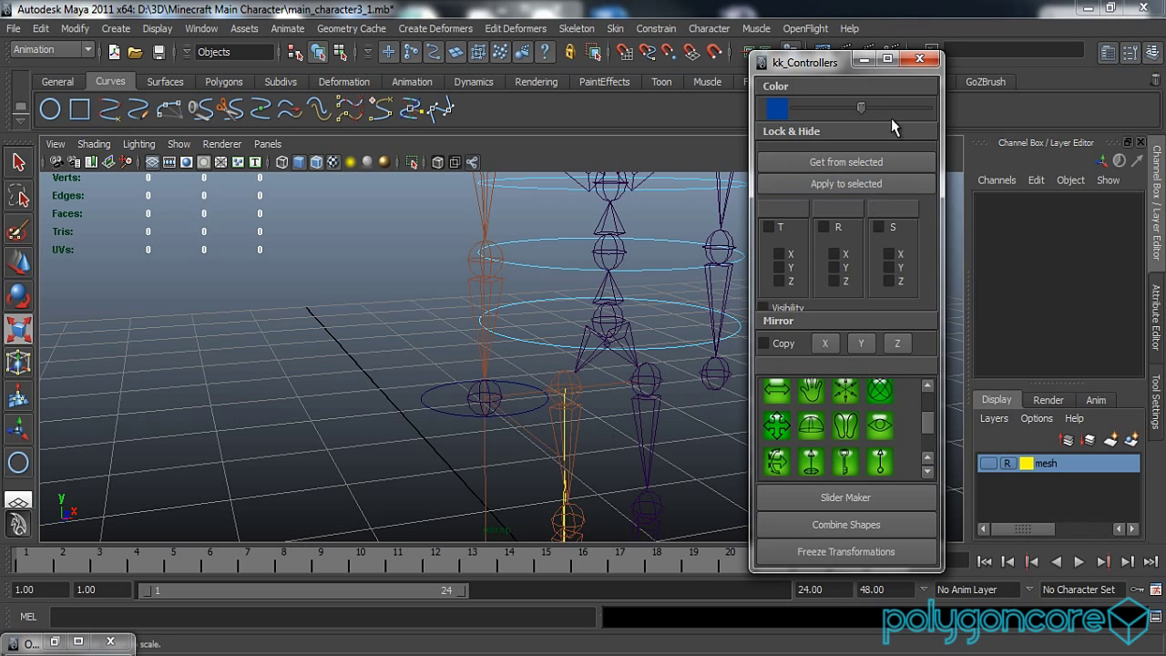
pyautogui.click(864, 62)
pyautogui.click(54, 641)
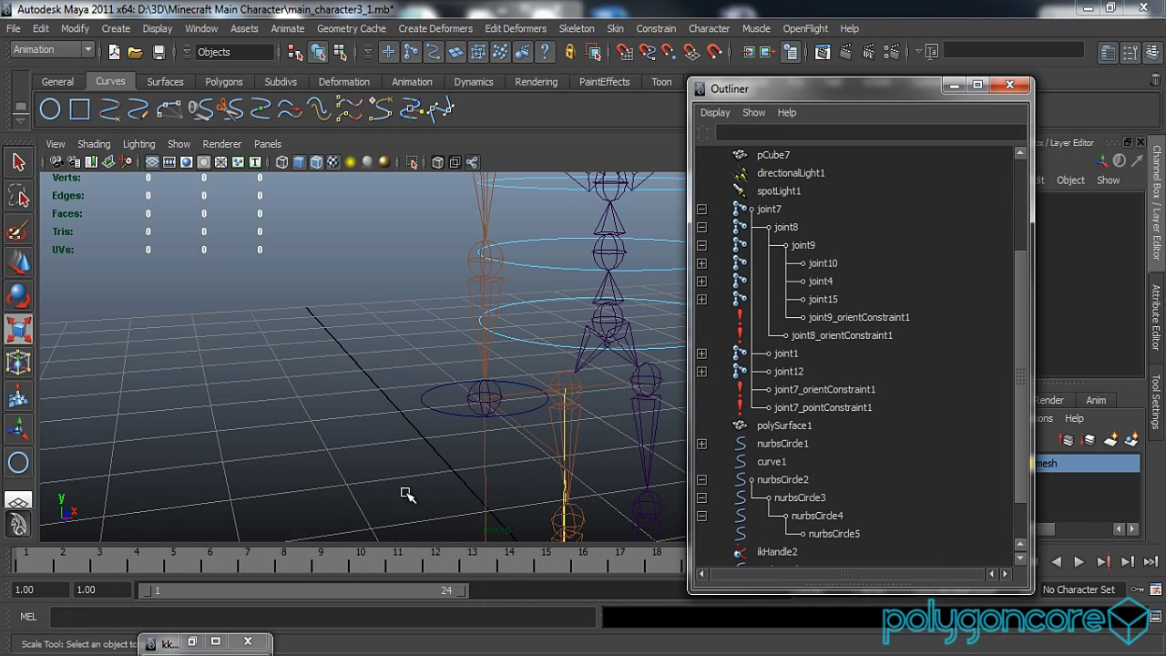
pyautogui.click(450, 416)
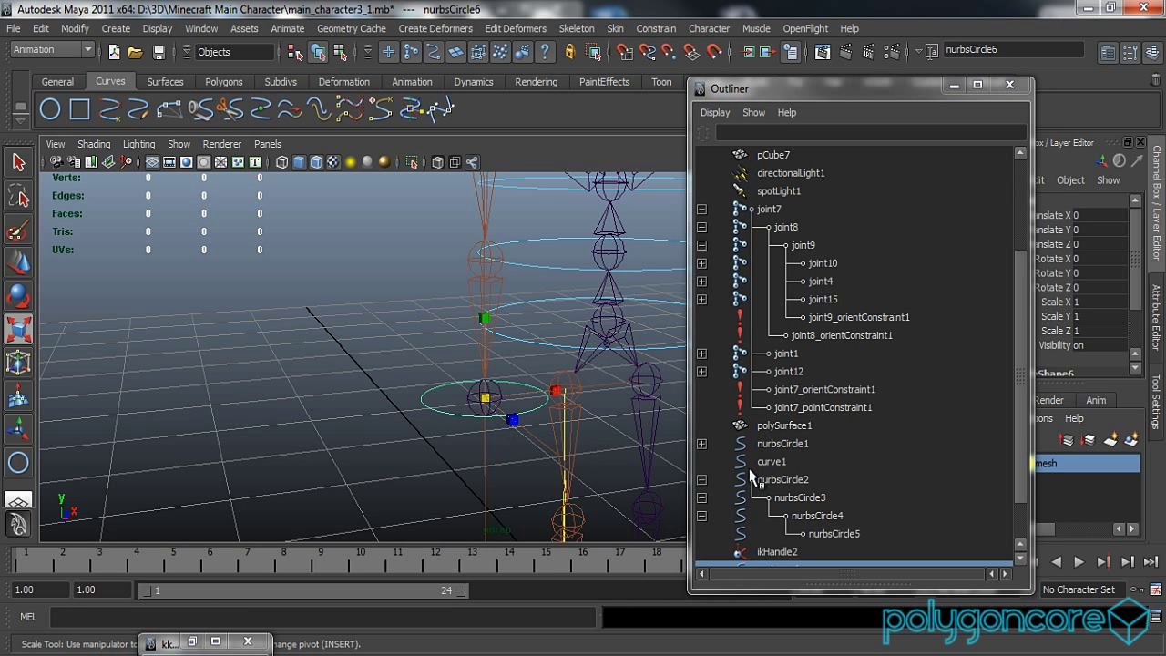
pyautogui.scroll(-1, 783, 480)
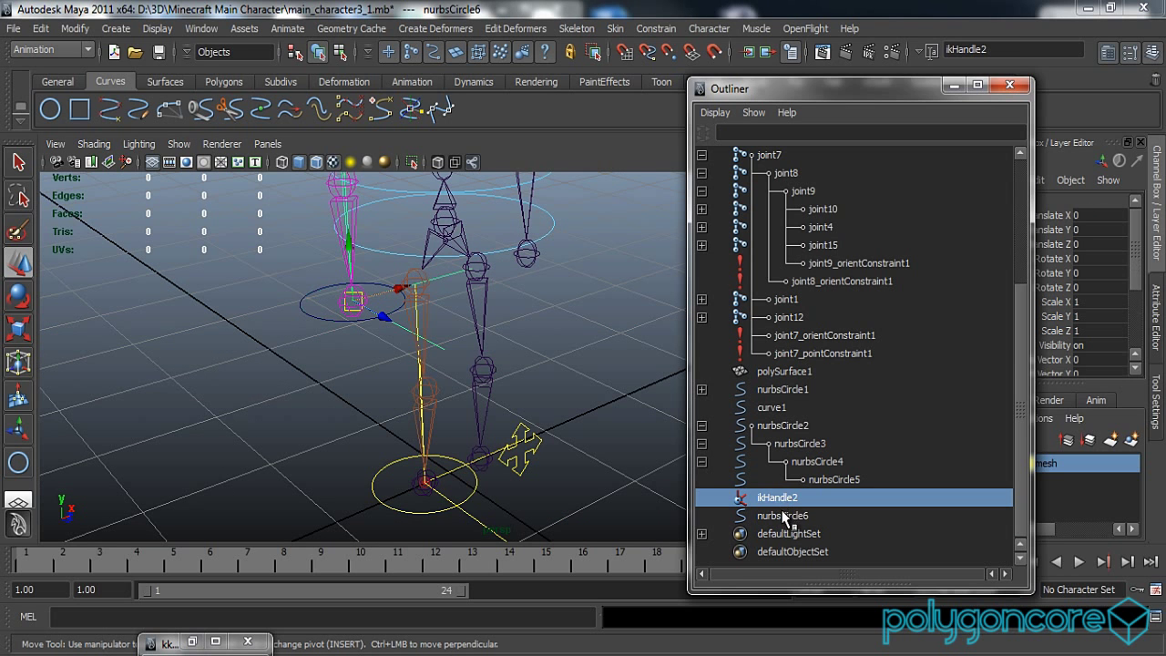
pyautogui.moveTo(781, 497); pyautogui.dragTo(785, 515, button='middle')
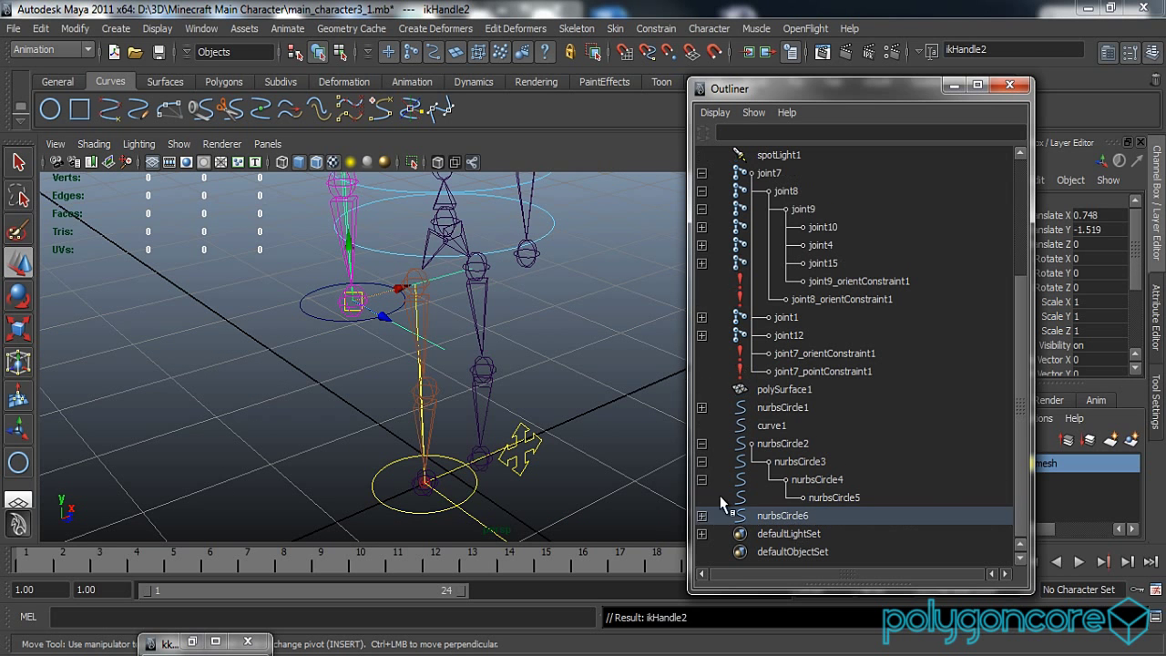
pyautogui.click(314, 351)
pyautogui.keyDown('alt'); pyautogui.moveTo(321, 315); pyautogui.dragTo(531, 439); pyautogui.keyUp('alt')
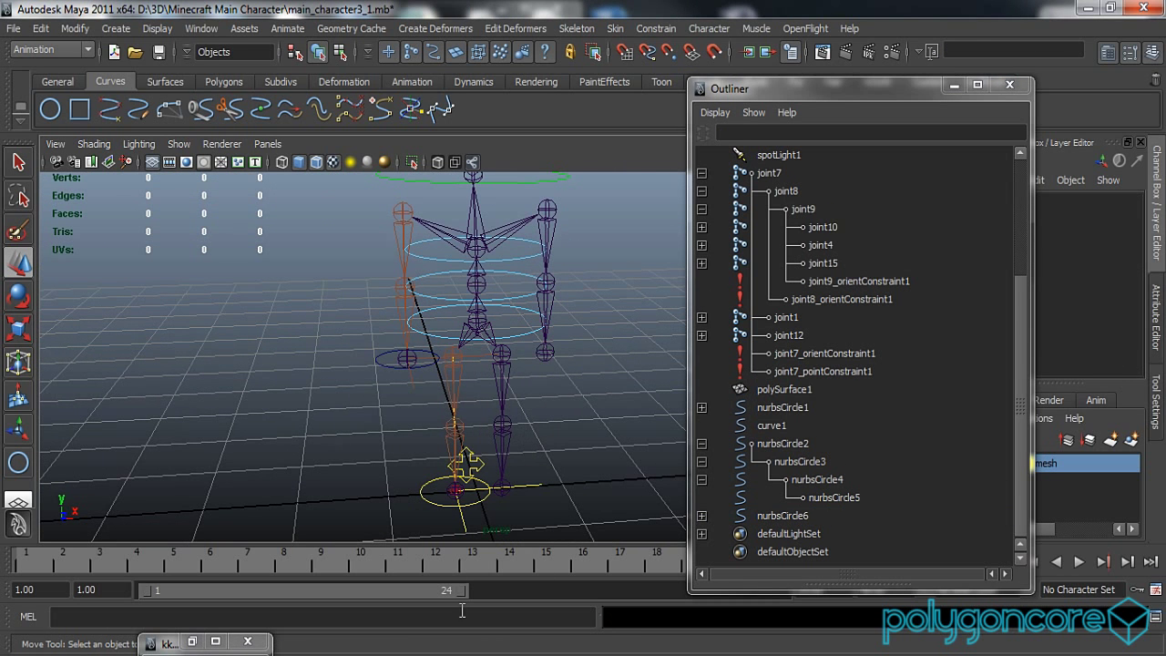
# Step: Create a four-arrow control curve with kk_Controllers and rotate it 90 degrees around X so it stands upright
pyautogui.click(192, 642)
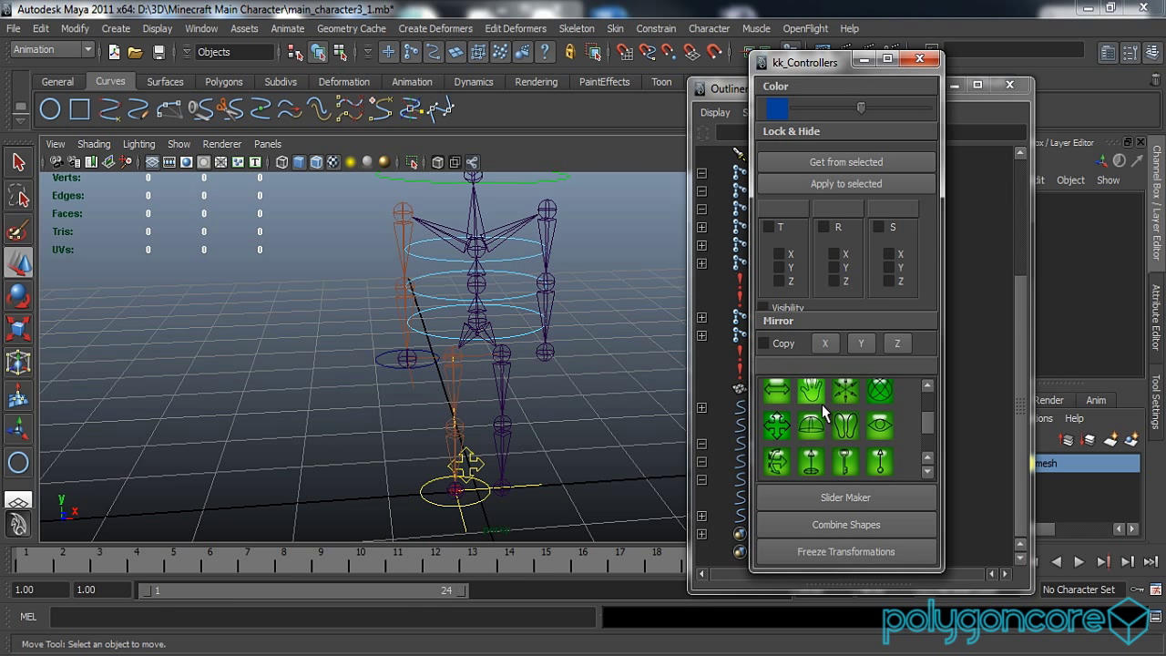
pyautogui.click(777, 426)
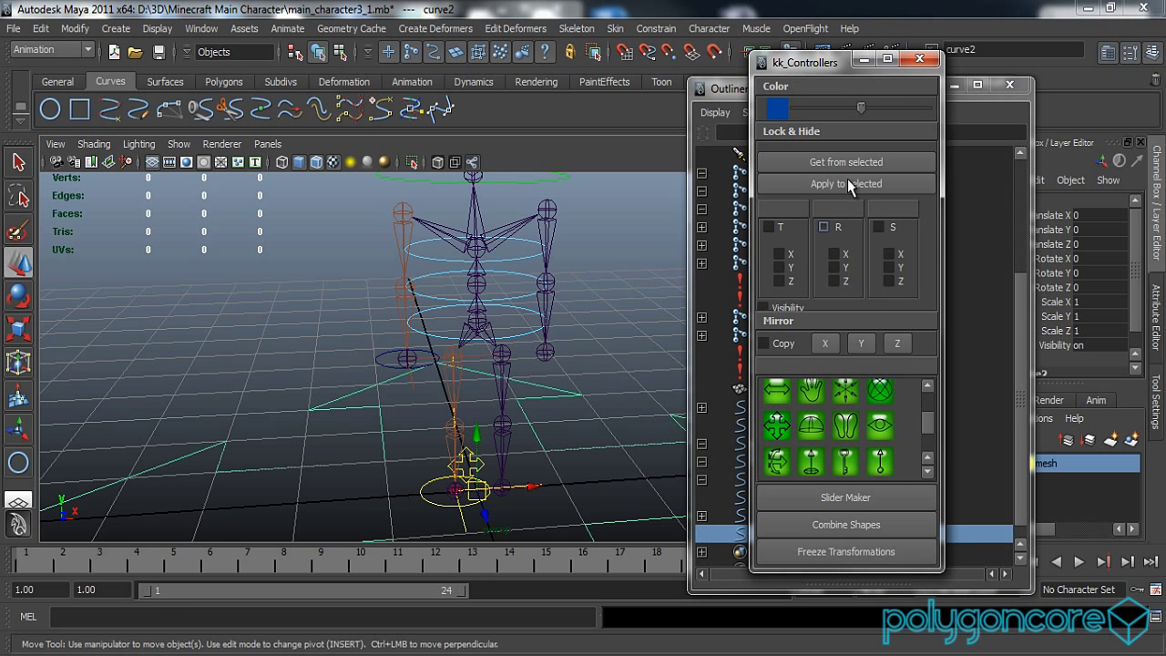
pyautogui.click(865, 61)
pyautogui.scroll(-2, 527, 463)
pyautogui.press('r')
pyautogui.press('e')
pyautogui.moveTo(491, 427); pyautogui.dragTo(487, 495)
pyautogui.write('90')
pyautogui.press('Return')
pyautogui.scroll(-2, 291, 399)
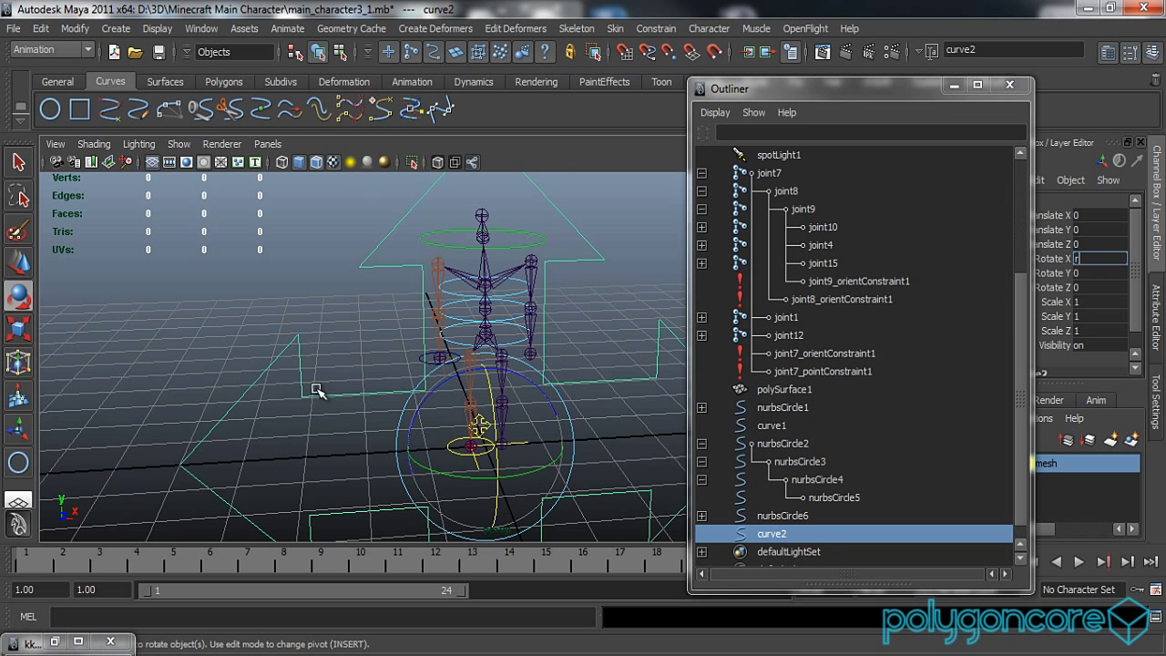
# Step: Scale the four-arrow control curve2 down to a small marker suited to the elbow
pyautogui.click(316, 389)
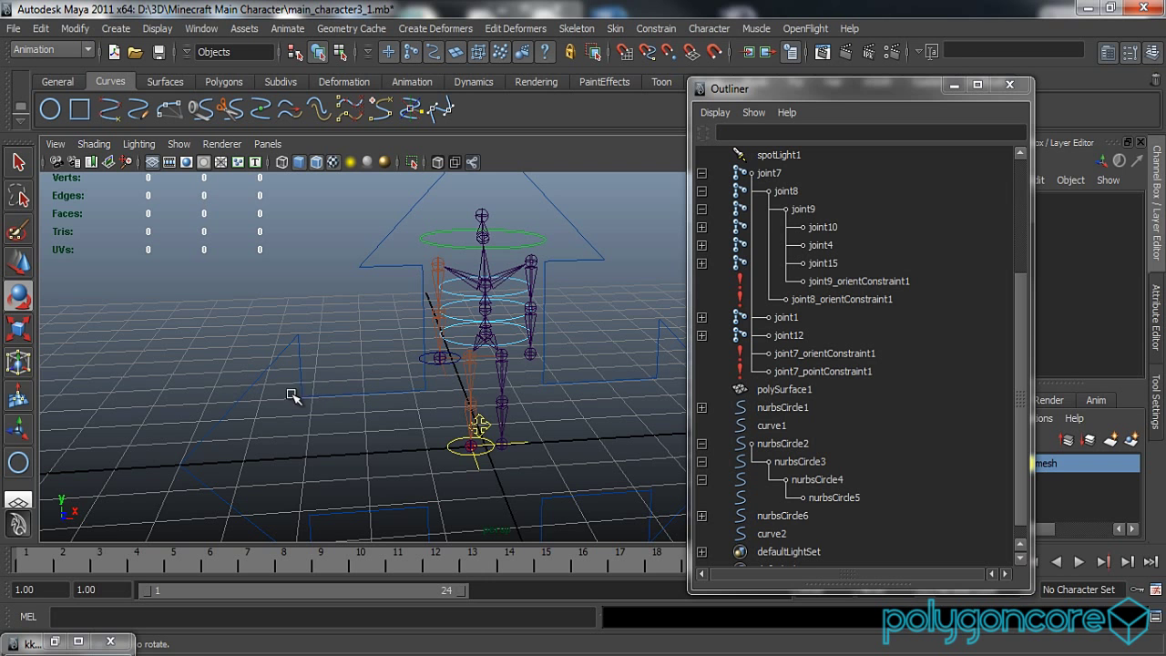
pyautogui.click(293, 396)
pyautogui.press('r')
pyautogui.moveTo(489, 448); pyautogui.dragTo(100, 537)
pyautogui.scroll(3, 479, 512)
pyautogui.moveTo(479, 492); pyautogui.dragTo(409, 383)
pyautogui.press('w')
pyautogui.press('space')
pyautogui.scroll(-8, 409, 383)
pyautogui.keyDown('alt'); pyautogui.moveTo(409, 382); pyautogui.dragTo(473, 387, button='right'); pyautogui.keyUp('alt')
pyautogui.scroll(3, 472, 387)
pyautogui.press('r')
pyautogui.moveTo(437, 286); pyautogui.dragTo(406, 299)
# Step: Move the small four-arrow control curve2 behind the elbow of the joint4 arm
pyautogui.scroll(2, 435, 306)
pyautogui.keyDown('alt'); pyautogui.moveTo(436, 308); pyautogui.dragTo(438, 410, button='middle'); pyautogui.keyUp('alt')
pyautogui.press('w')
pyautogui.moveTo(423, 368); pyautogui.dragTo(350, 343)
pyautogui.press('v')
pyautogui.press('space')
pyautogui.keyDown('alt'); pyautogui.moveTo(350, 360); pyautogui.dragTo(273, 369); pyautogui.keyUp('alt')
pyautogui.scroll(2, 395, 406)
pyautogui.moveTo(395, 406)
pyautogui.keyDown('alt'); pyautogui.mouseDown()
pyautogui.moveTo(331, 417)
pyautogui.moveTo(398, 393)
pyautogui.mouseUp(); pyautogui.keyUp('alt')
# Step: Switch the arm's ikHandle2 to the ikRPsolver
pyautogui.click(397, 392)
pyautogui.click(1155, 317)
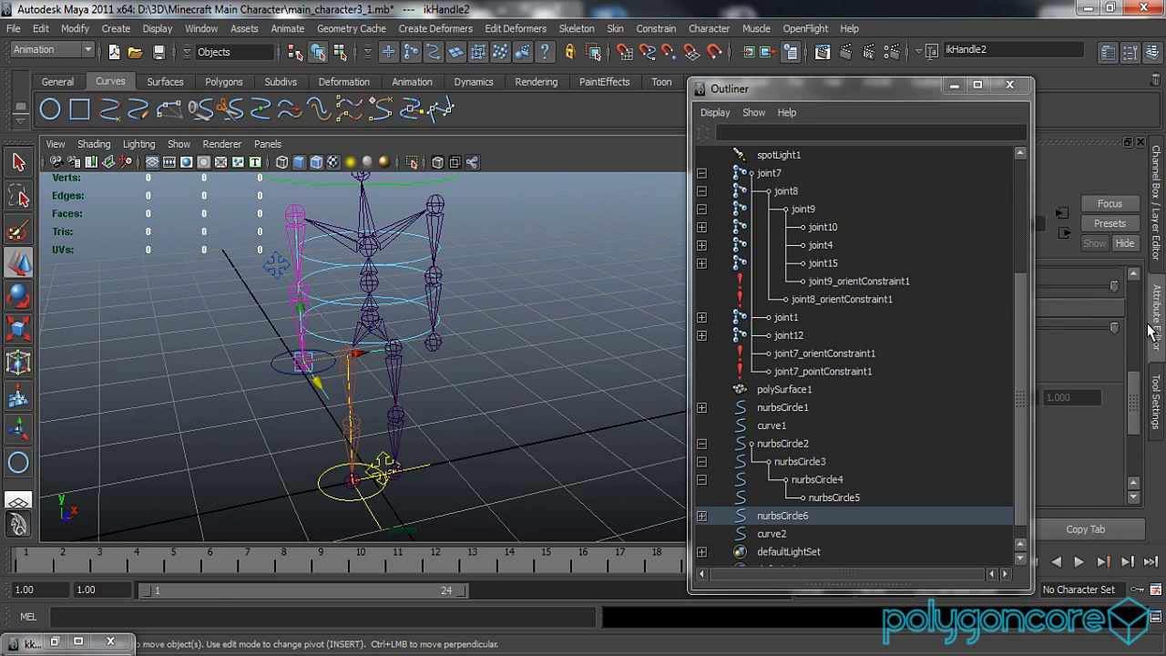
pyautogui.click(1010, 84)
pyautogui.scroll(-2, 997, 396)
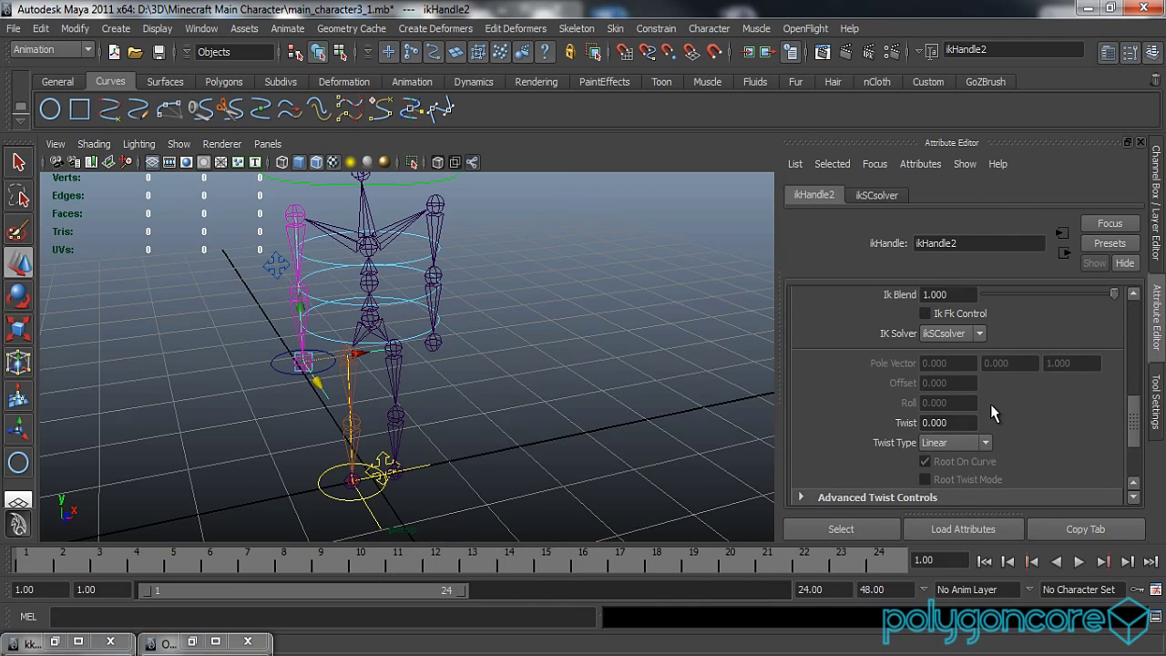
pyautogui.click(971, 336)
pyautogui.click(947, 363)
pyautogui.keyDown('alt'); pyautogui.moveTo(437, 401); pyautogui.dragTo(508, 432); pyautogui.keyUp('alt')
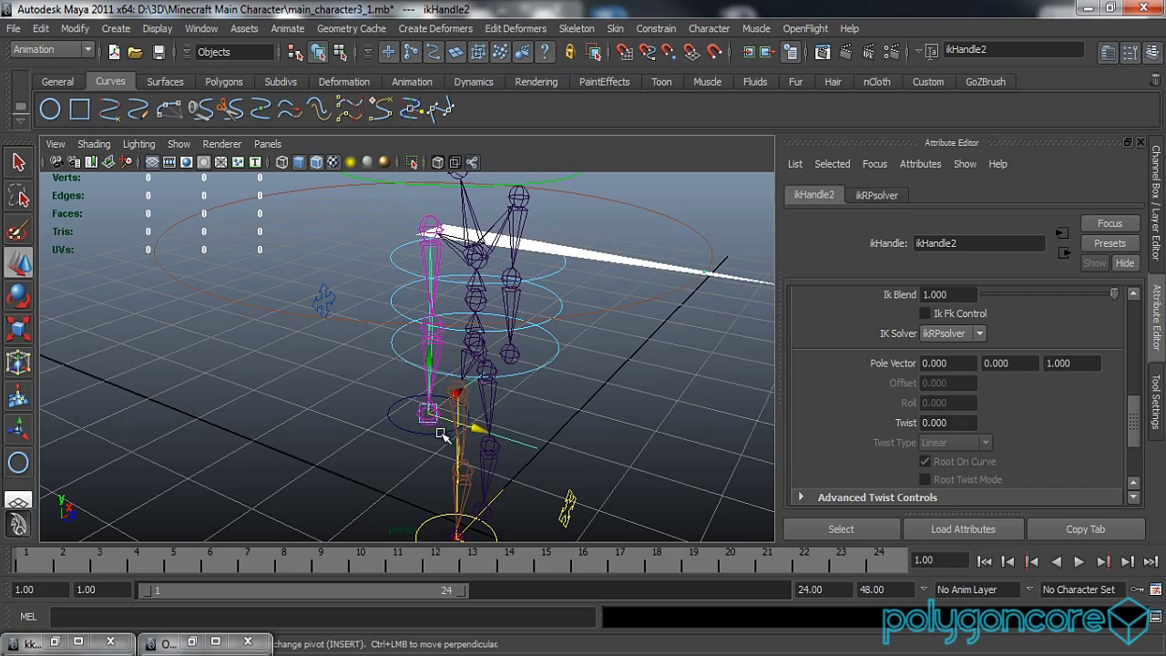
pyautogui.scroll(2, 418, 432)
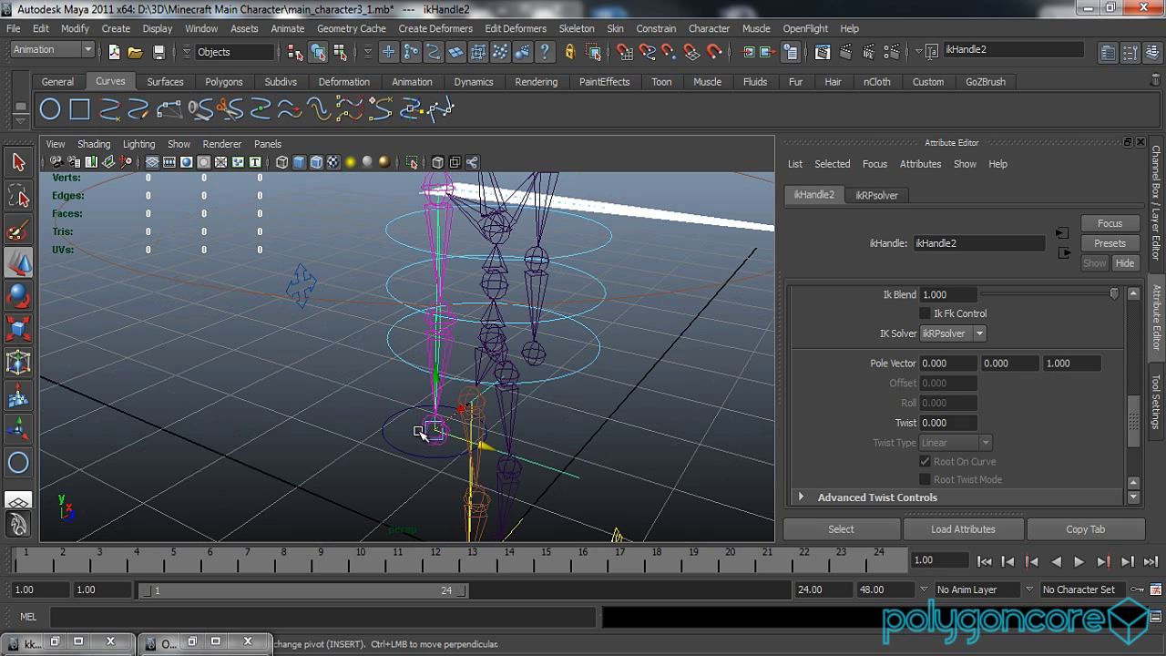
# Step: Constrain ikHandle2 to the four-arrow elbow control curve2 with a Pole Vector constraint
pyautogui.click(300, 272)
pyautogui.click(568, 472)
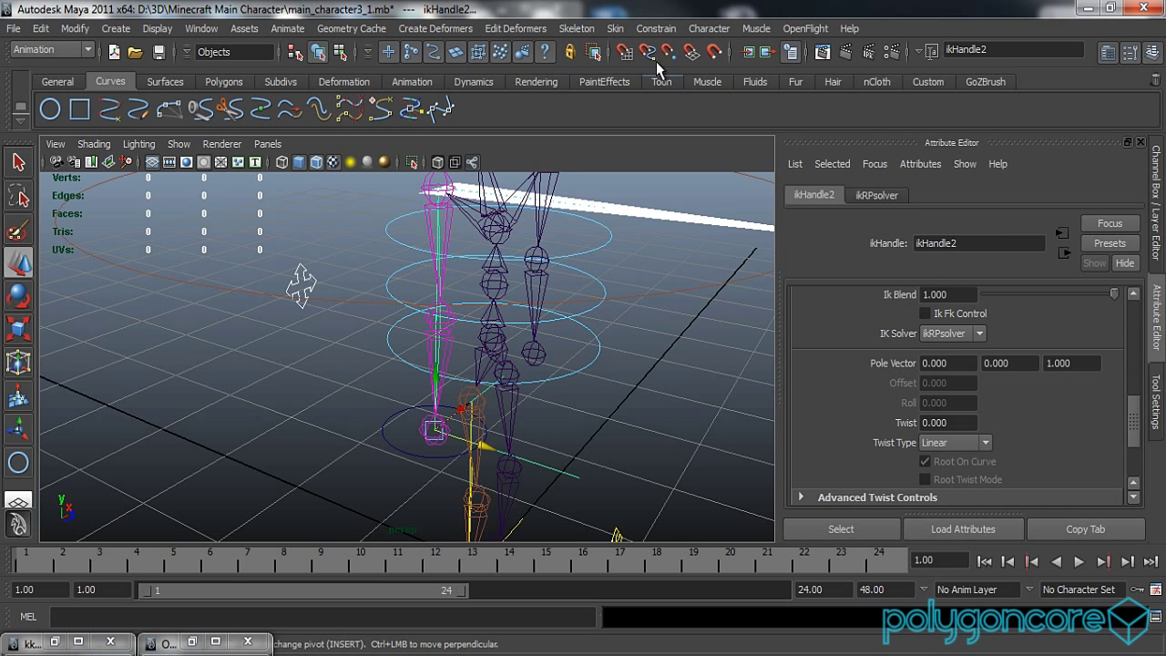
pyautogui.click(656, 28)
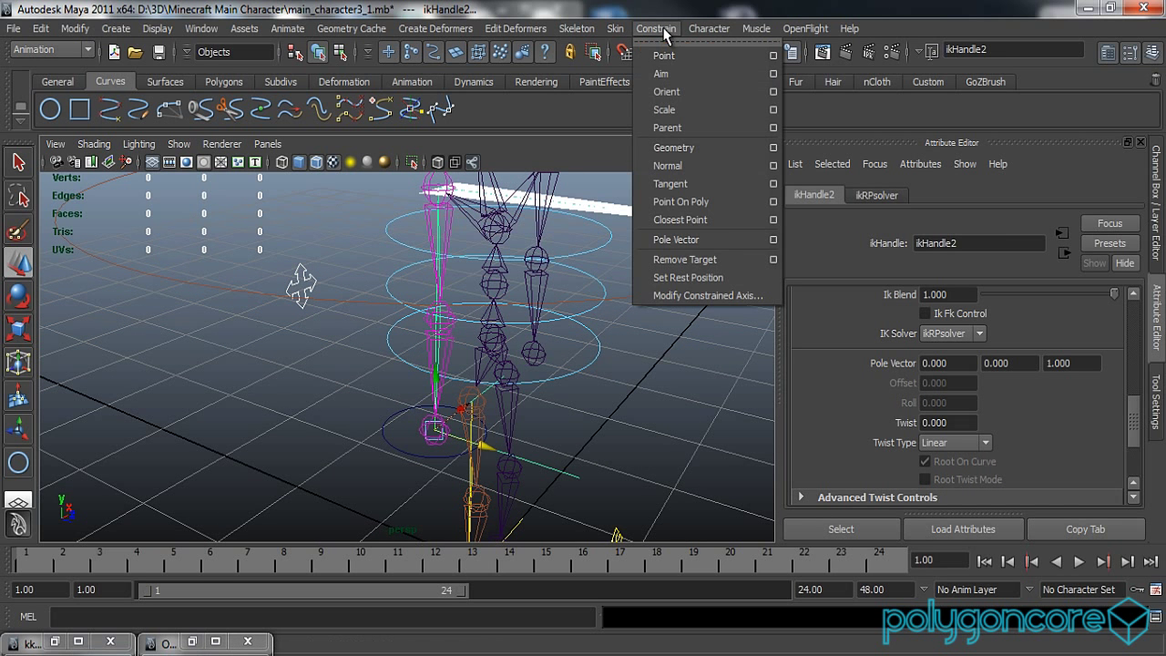
pyautogui.click(696, 238)
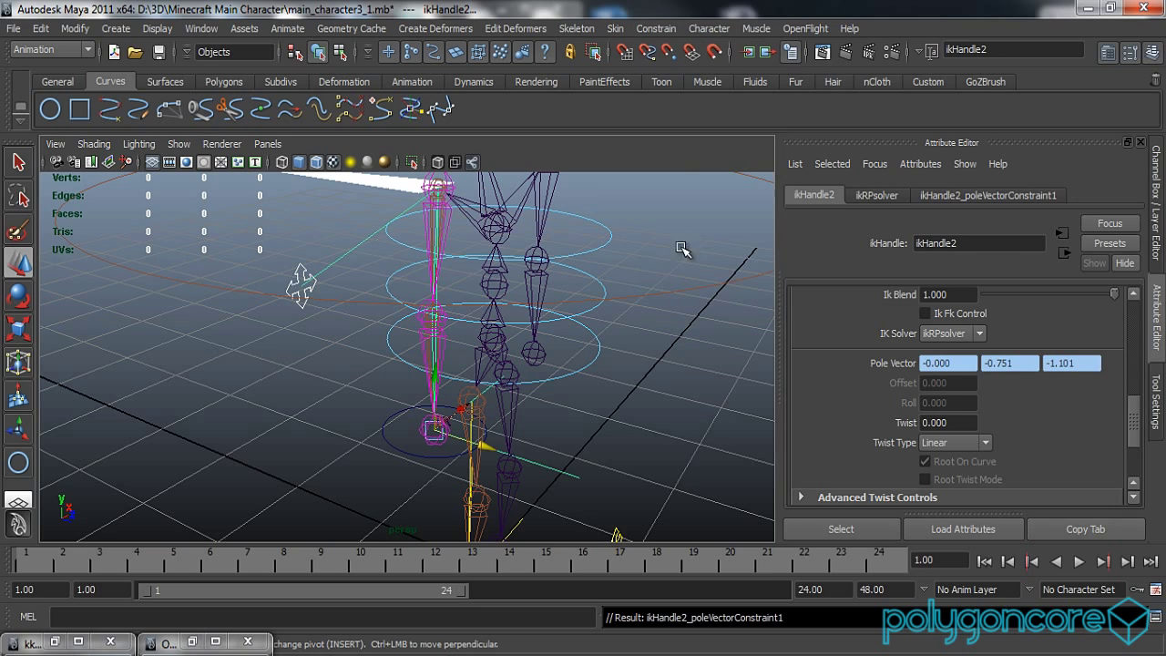
pyautogui.click(665, 353)
# Step: Test the arm IK by raising the wrist circle nurbsCircle6, and undo the test moves
pyautogui.keyDown('alt'); pyautogui.moveTo(646, 385); pyautogui.dragTo(552, 356); pyautogui.keyUp('alt')
pyautogui.click(437, 438)
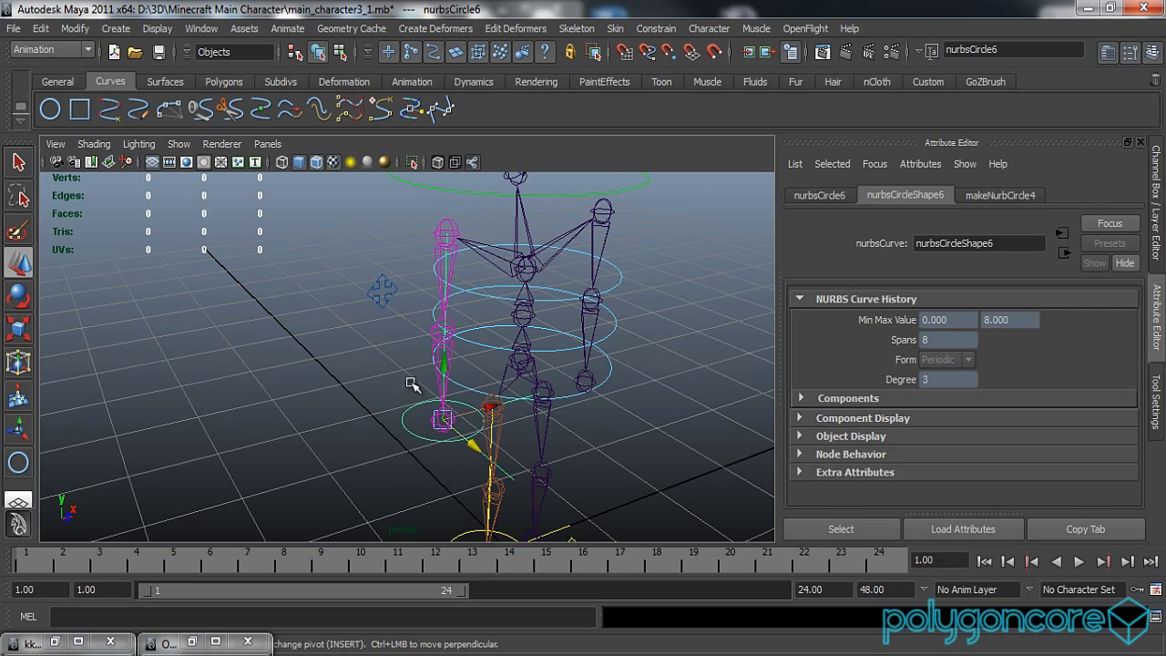
pyautogui.moveTo(443, 366); pyautogui.dragTo(462, 291)
pyautogui.keyDown('alt'); pyautogui.moveTo(460, 334); pyautogui.dragTo(427, 333); pyautogui.keyUp('alt')
pyautogui.click(365, 288)
pyautogui.keyDown('alt'); pyautogui.moveTo(365, 289); pyautogui.dragTo(404, 315); pyautogui.keyUp('alt')
pyautogui.moveTo(468, 290)
pyautogui.mouseDown()
pyautogui.moveTo(394, 290)
pyautogui.moveTo(533, 290)
pyautogui.moveTo(372, 290)
pyautogui.moveTo(473, 290)
pyautogui.mouseUp()
pyautogui.press('z')
pyautogui.press('z')
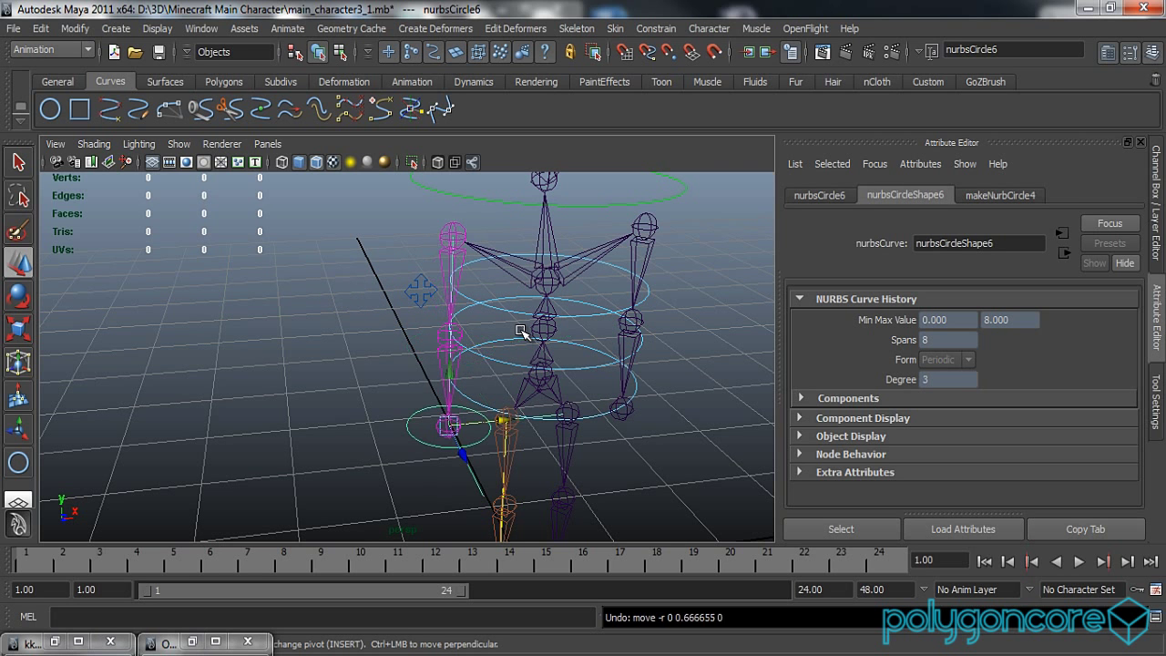
# Step: Color the wrist circle nurbsCircle6 and the elbow control curve2 yellow with kk_Controllers
pyautogui.click(641, 414)
pyautogui.keyDown('alt'); pyautogui.moveTo(604, 437); pyautogui.dragTo(412, 274); pyautogui.keyUp('alt')
pyautogui.click(420, 395)
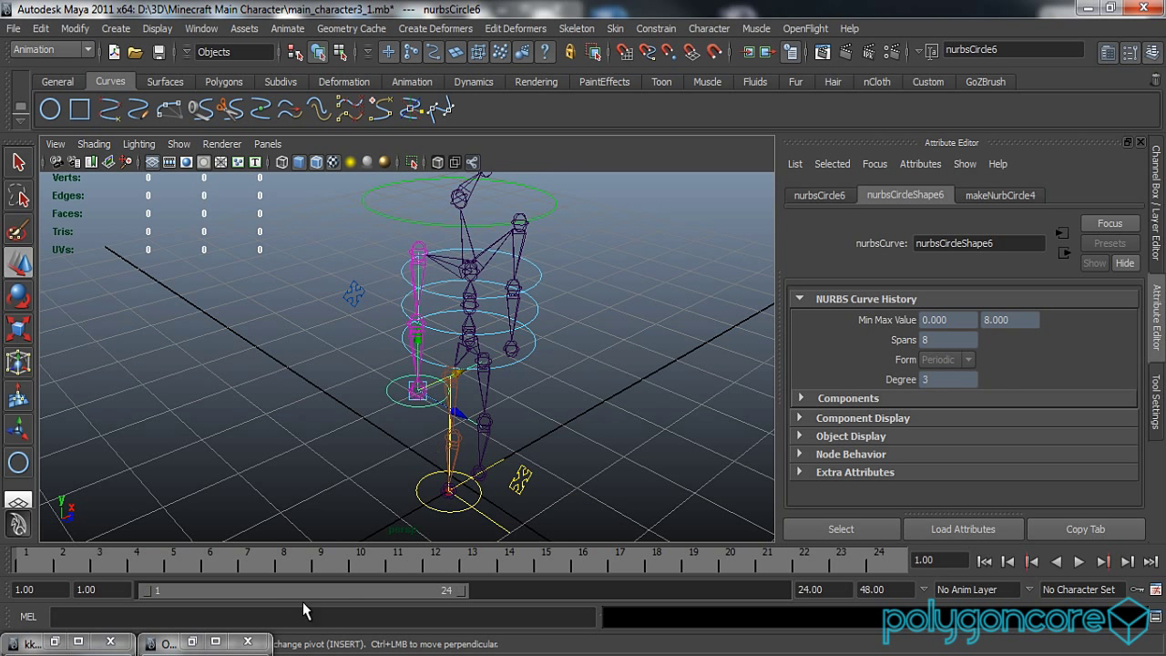
pyautogui.click(54, 642)
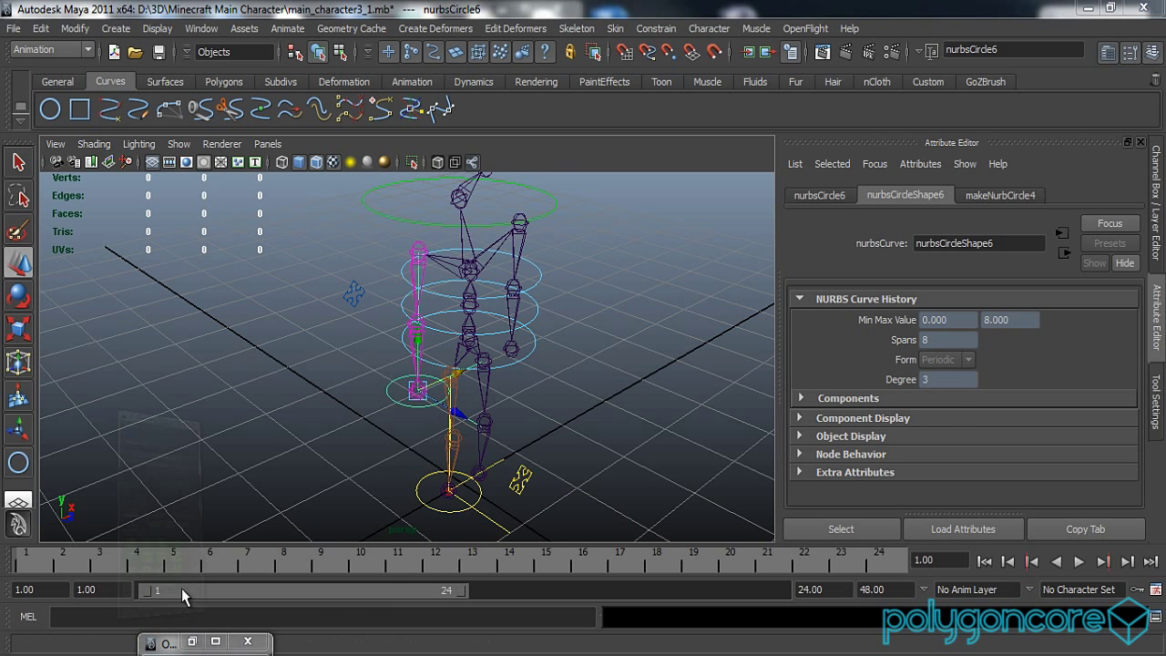
pyautogui.moveTo(861, 110)
pyautogui.mouseDown()
pyautogui.moveTo(839, 110)
pyautogui.moveTo(878, 111)
pyautogui.moveTo(869, 121)
pyautogui.mouseUp()
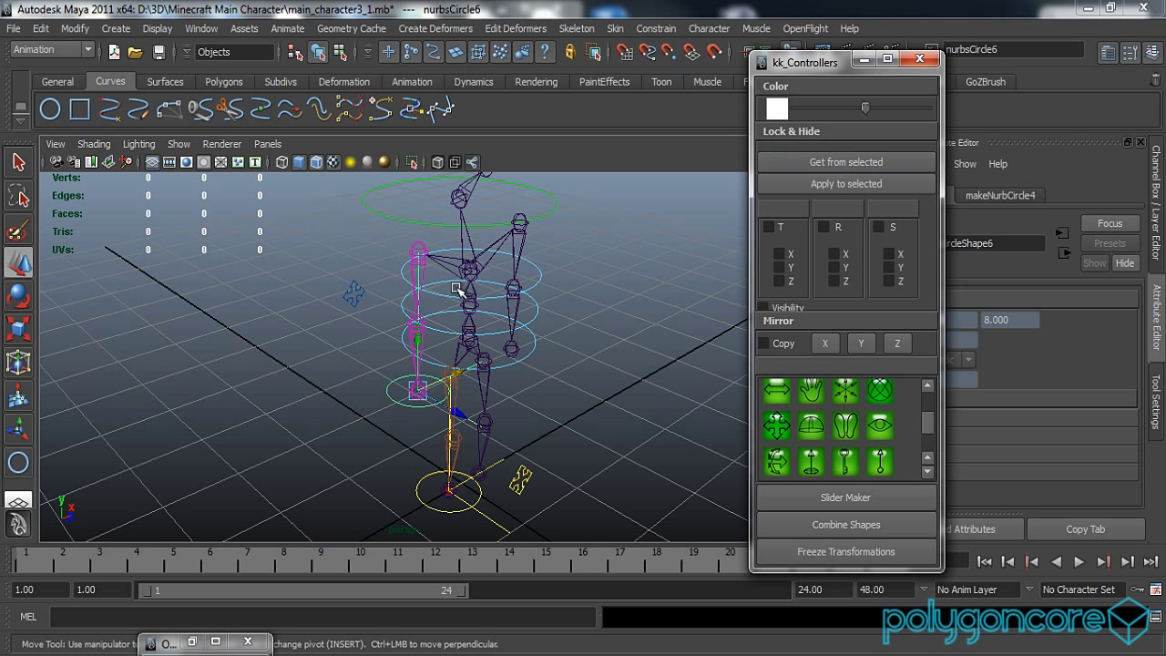
pyautogui.click(353, 293)
pyautogui.moveTo(864, 109)
pyautogui.mouseDown()
pyautogui.moveTo(880, 110)
pyautogui.moveTo(866, 111)
pyautogui.mouseUp()
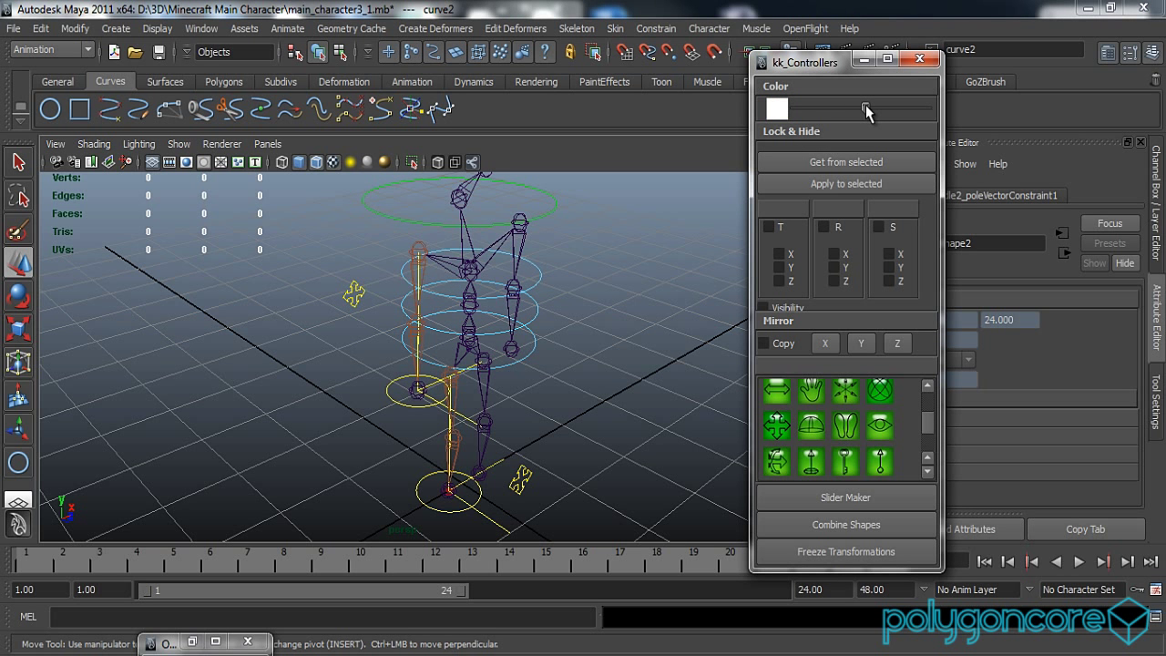
pyautogui.click(619, 296)
# Step: Minimize kk_Controllers and make the mesh layer visible so the character's body shows around the skeleton
pyautogui.keyDown('alt'); pyautogui.moveTo(597, 357); pyautogui.dragTo(534, 354); pyautogui.keyUp('alt')
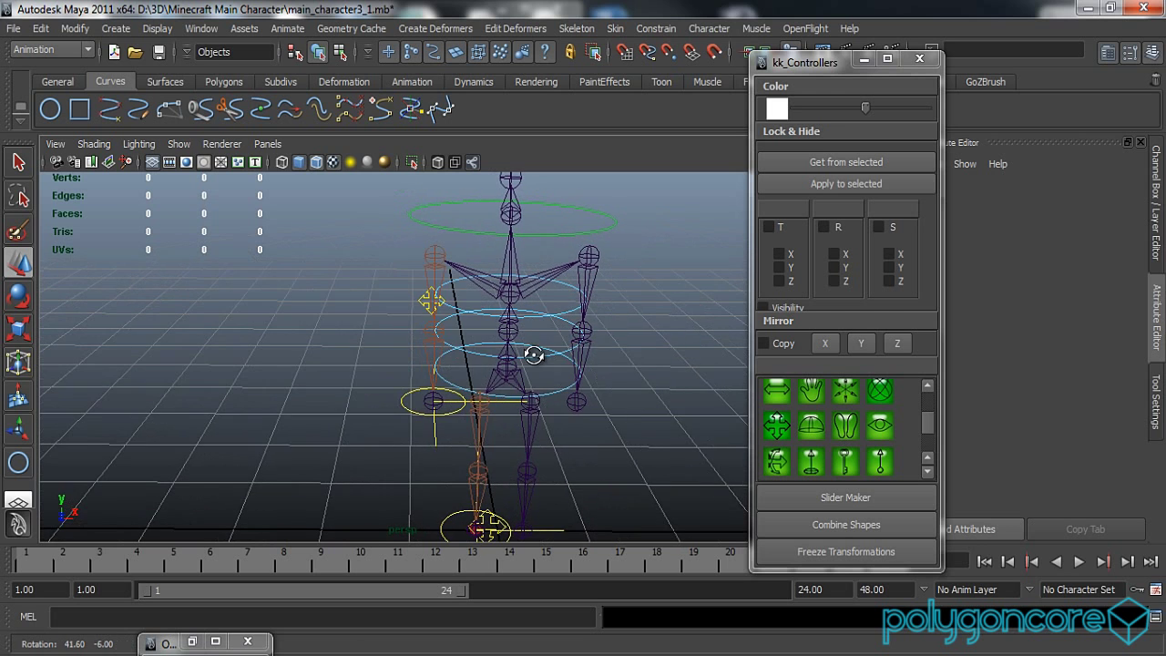
pyautogui.keyDown('alt'); pyautogui.moveTo(606, 405); pyautogui.dragTo(568, 346); pyautogui.keyUp('alt')
pyautogui.click(1156, 202)
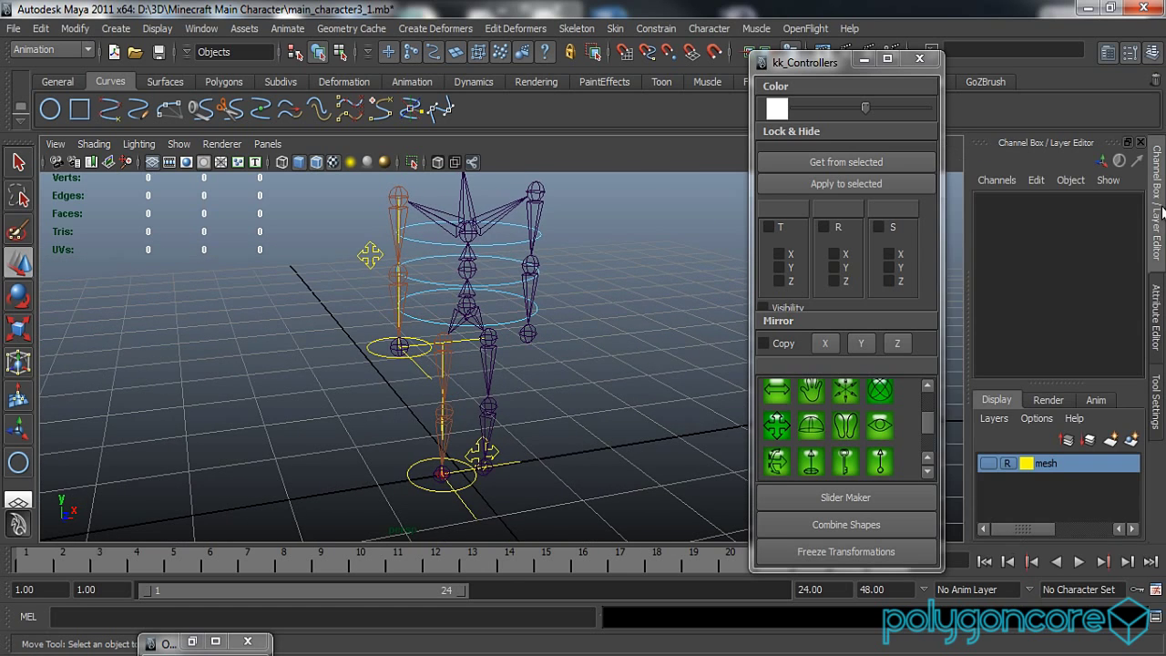
pyautogui.press('f')
pyautogui.click(864, 59)
pyautogui.click(990, 464)
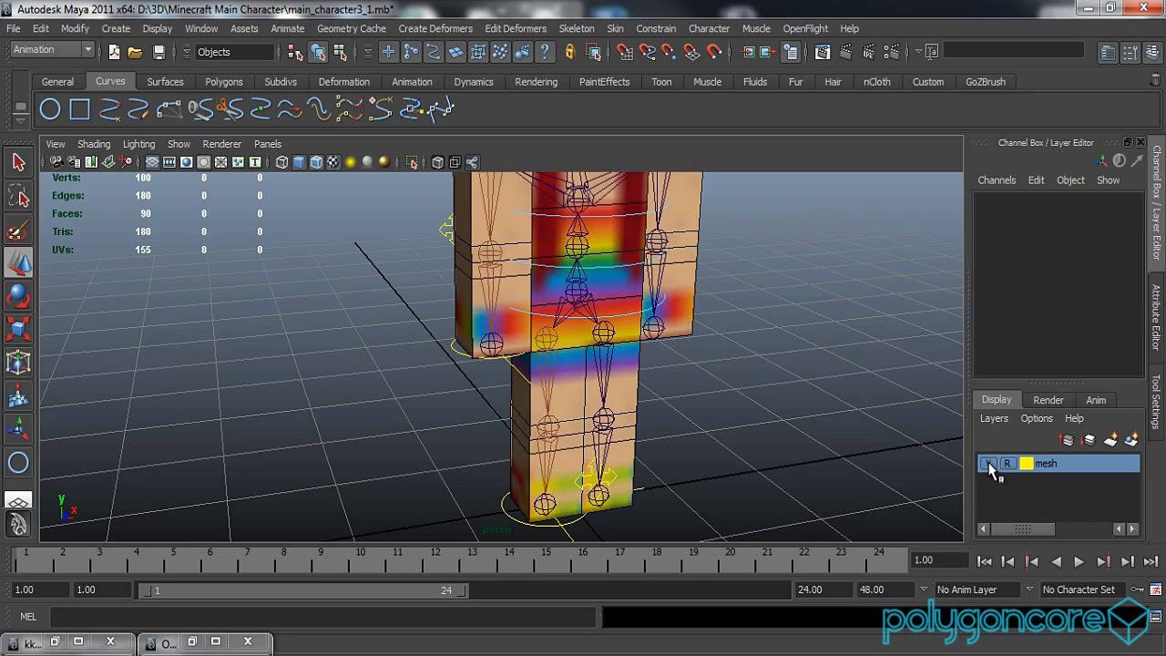
pyautogui.keyDown('alt'); pyautogui.moveTo(740, 396); pyautogui.dragTo(749, 334); pyautogui.keyUp('alt')
pyautogui.keyDown('alt'); pyautogui.moveTo(654, 347); pyautogui.dragTo(603, 363); pyautogui.keyUp('alt')
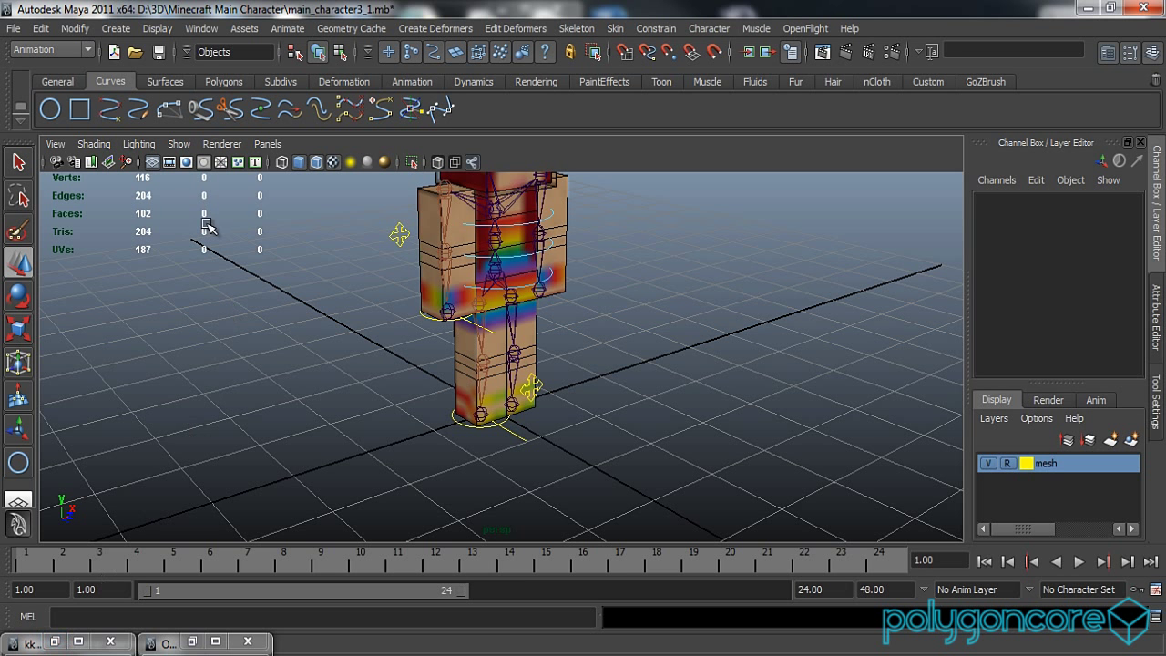
# Step: Create a NURBS square on the ground and snap it to the world origin beneath the character's feet
pyautogui.click(80, 117)
pyautogui.moveTo(212, 344); pyautogui.dragTo(302, 393)
pyautogui.keyDown('alt'); pyautogui.moveTo(303, 394); pyautogui.dragTo(480, 416); pyautogui.keyUp('alt')
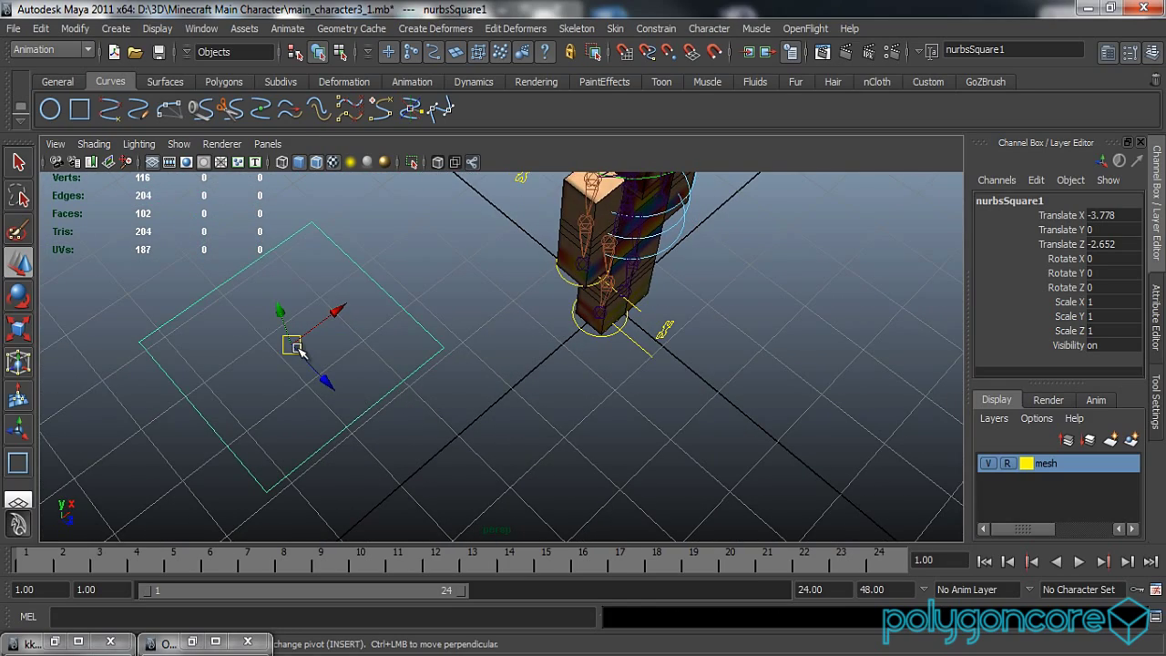
pyautogui.press('v')
pyautogui.moveTo(294, 346); pyautogui.dragTo(555, 381)
pyautogui.press('v')
pyautogui.press('v')
# Step: Attach the four side curves of nurbsSquare1 into a single curve with Attach Curves
pyautogui.click(192, 642)
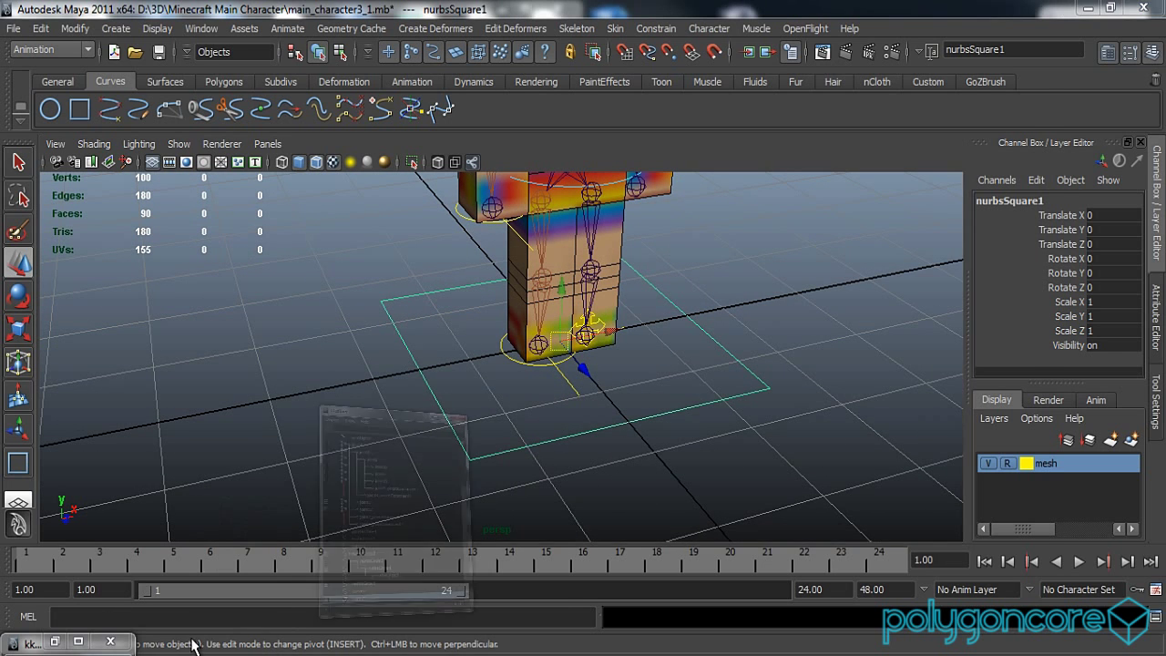
pyautogui.scroll(-1, 711, 492)
pyautogui.click(701, 515)
pyautogui.scroll(-2, 775, 508)
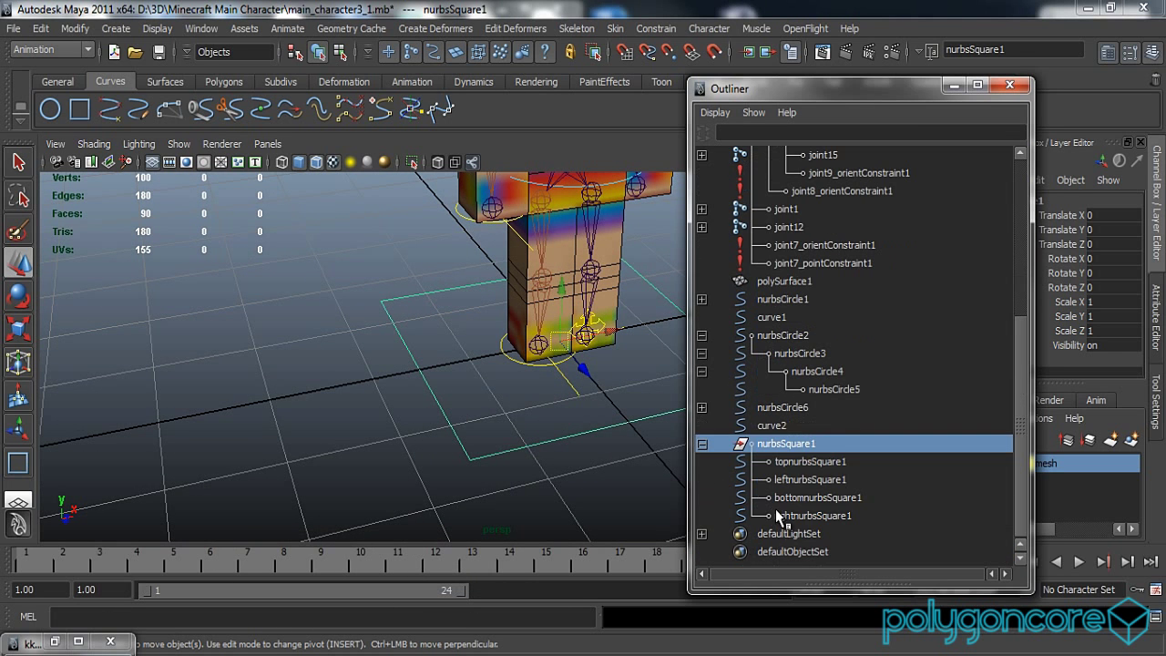
pyautogui.click(806, 460)
pyautogui.keyDown('shift'); pyautogui.click(806, 516); pyautogui.keyUp('shift')
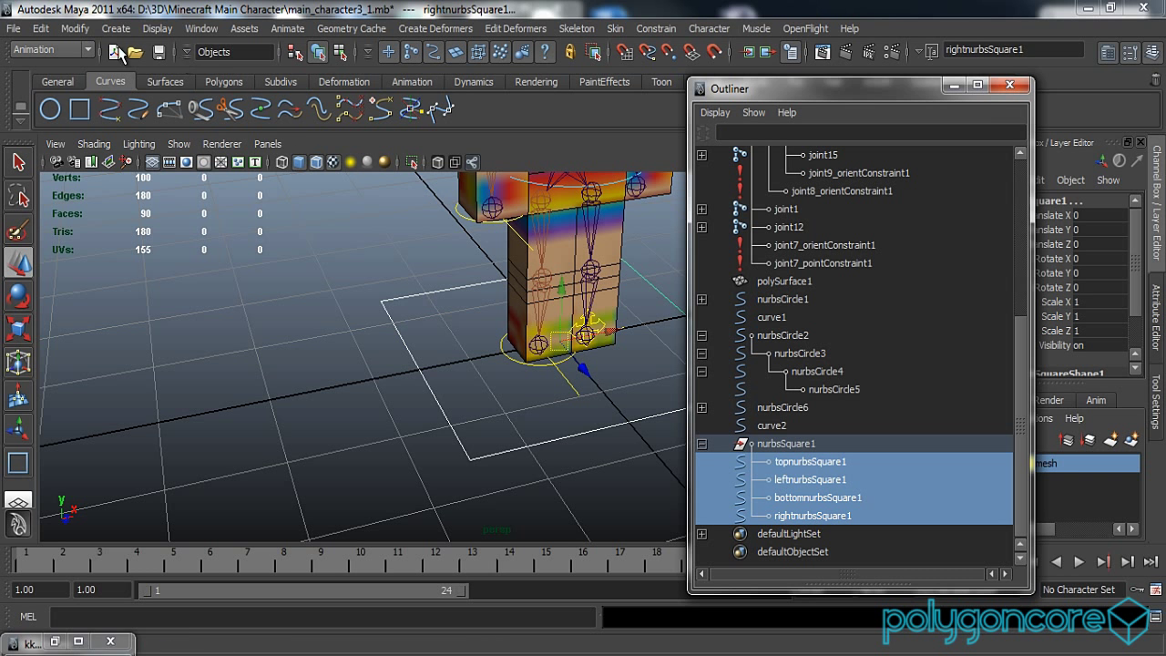
pyautogui.click(64, 51)
pyautogui.click(52, 93)
pyautogui.click(301, 28)
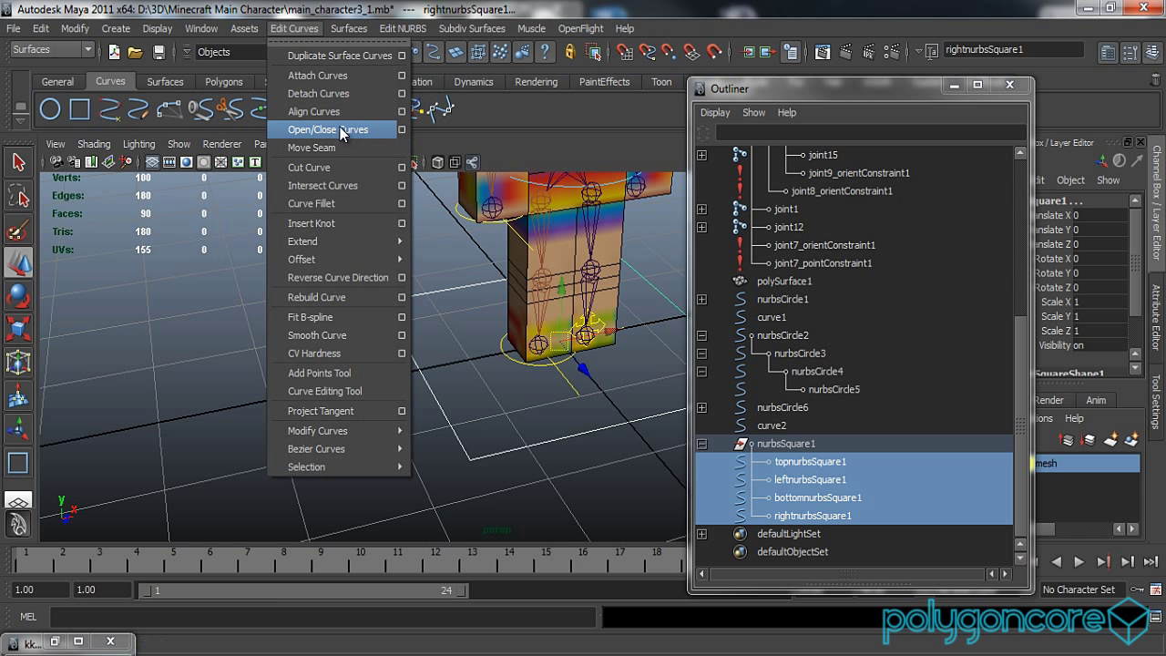
pyautogui.click(339, 75)
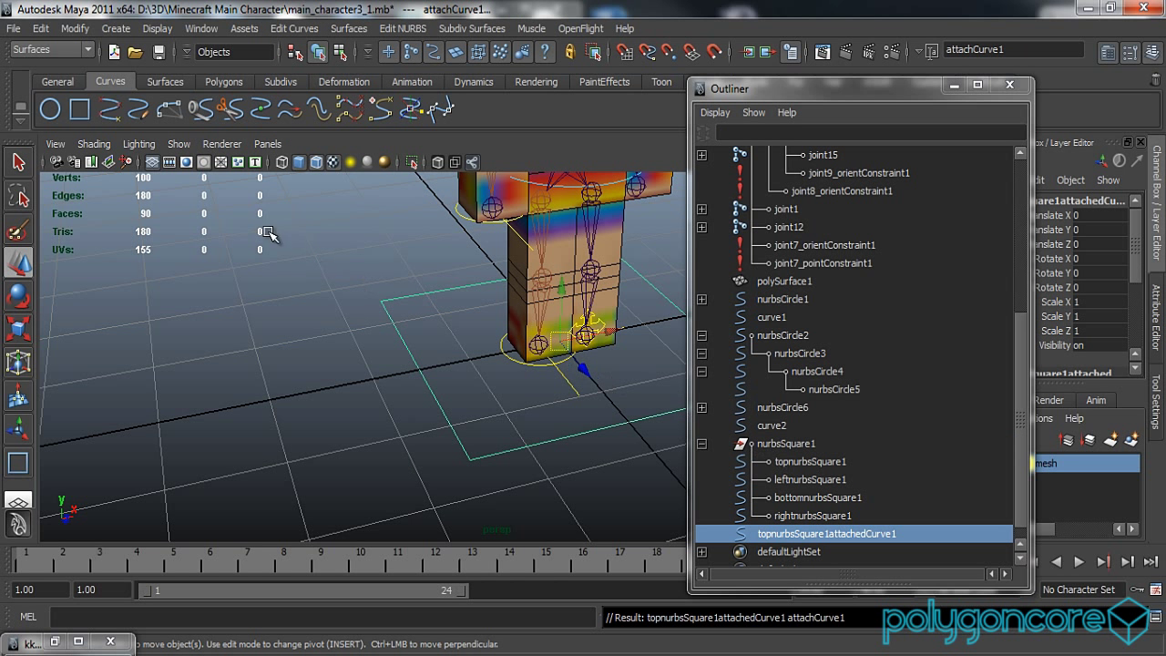
# Step: Delete all construction history, and delete the original nurbsSquare1 group with its four side curves
pyautogui.click(41, 28)
pyautogui.moveTo(196, 240)
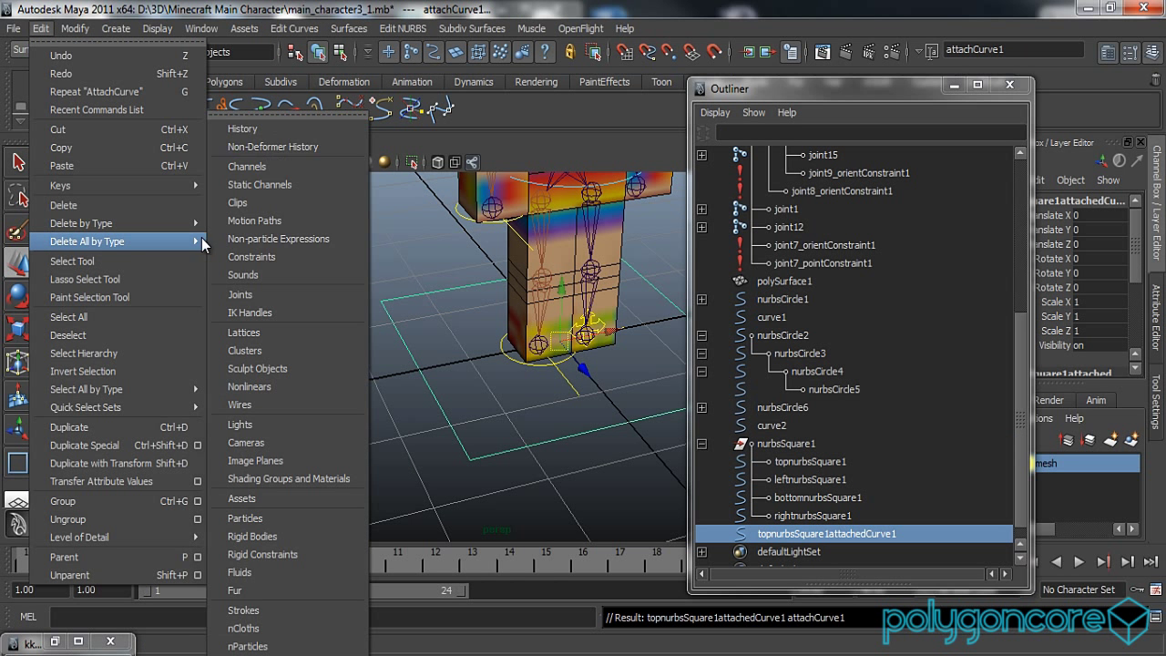
pyautogui.click(303, 132)
pyautogui.click(792, 443)
pyautogui.keyDown('shift'); pyautogui.click(803, 512); pyautogui.keyUp('shift')
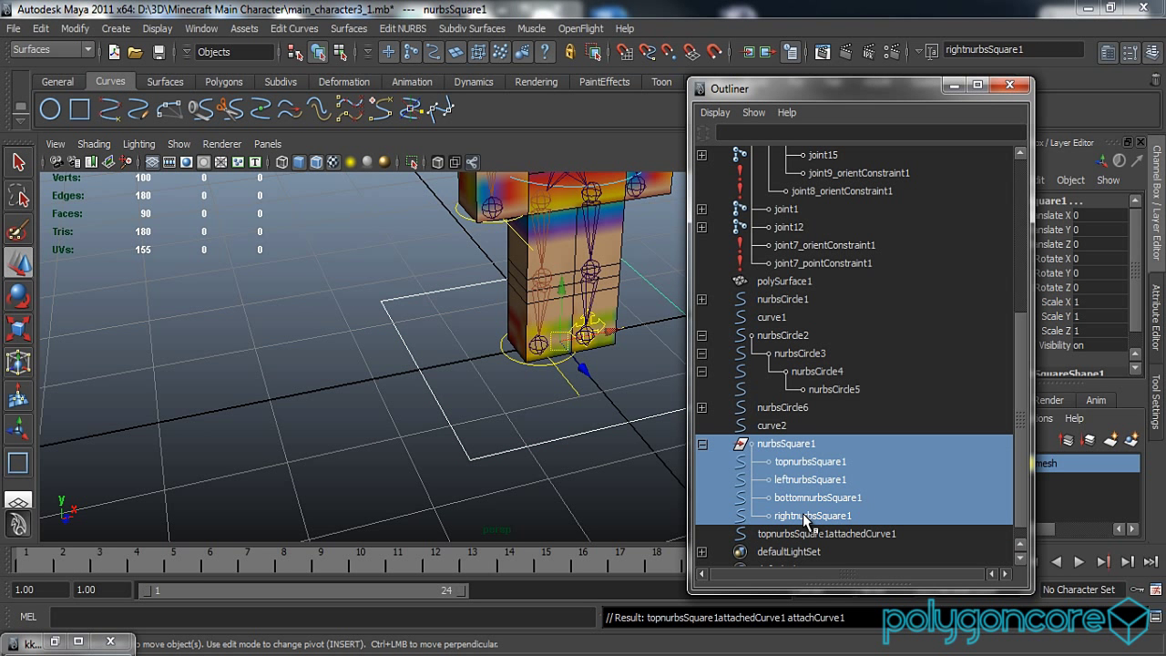
pyautogui.press('Delete')
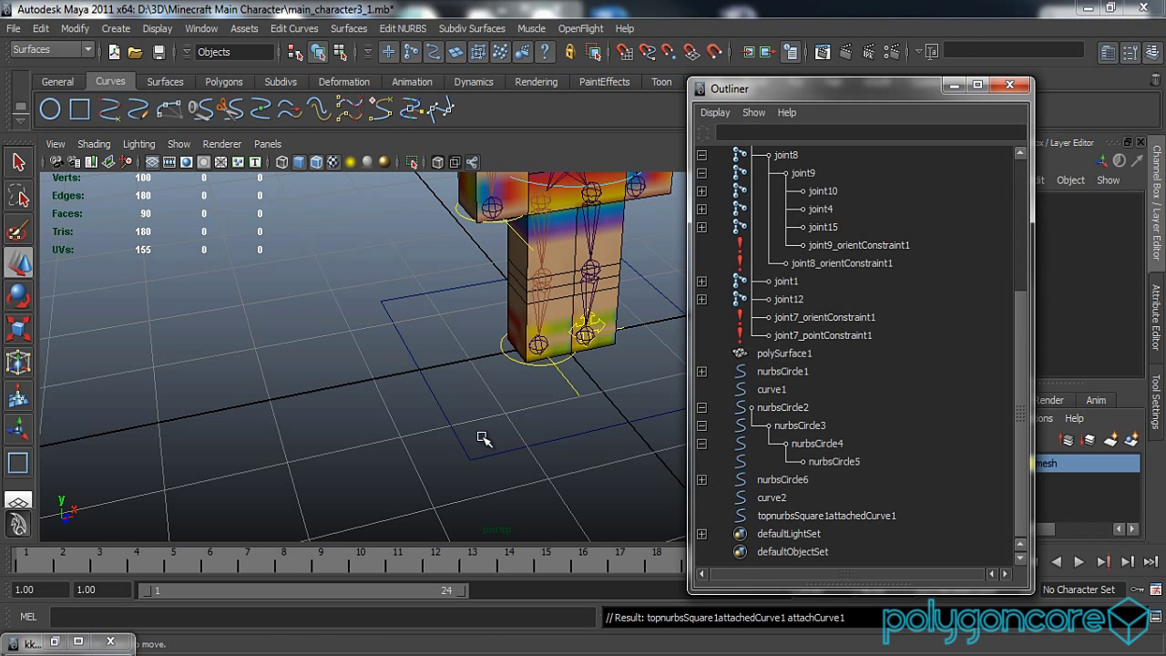
# Step: Enable drawing overrides on the attached square curve's shape and set its color to blue
pyautogui.click(511, 457)
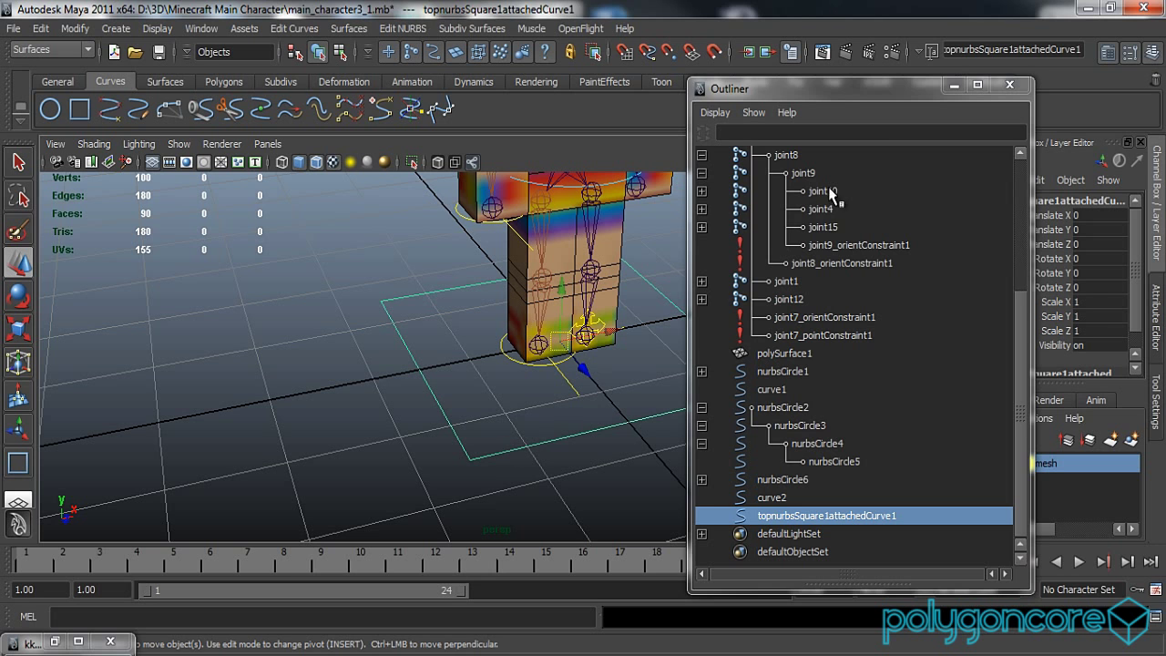
pyautogui.click(952, 87)
pyautogui.click(1155, 319)
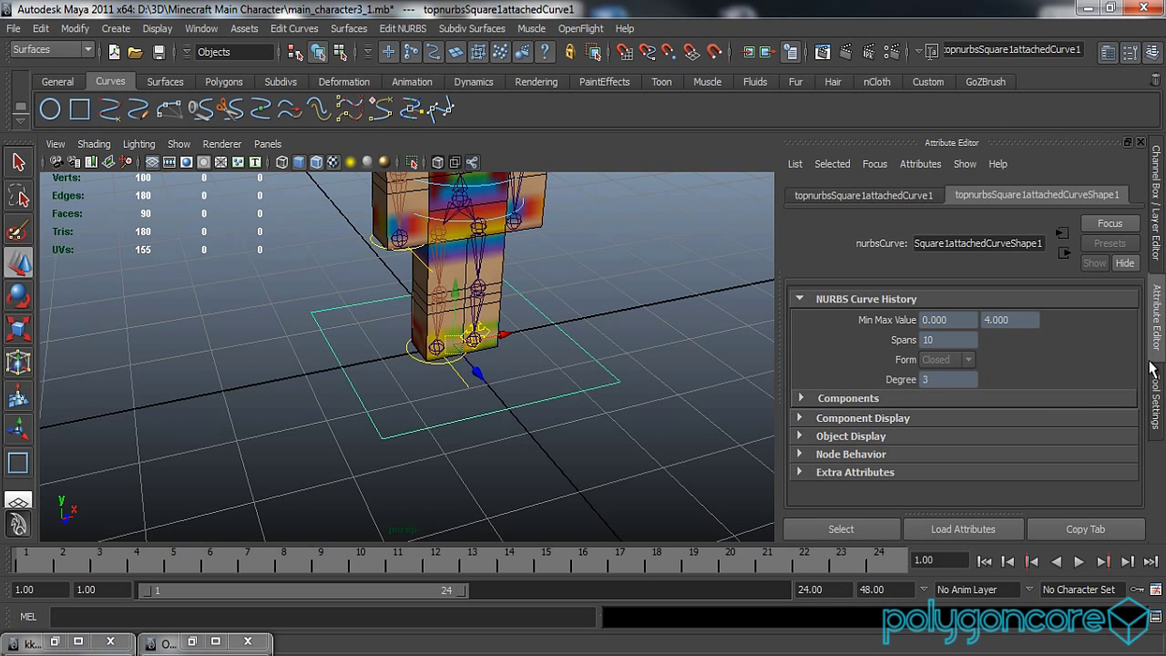
pyautogui.click(882, 436)
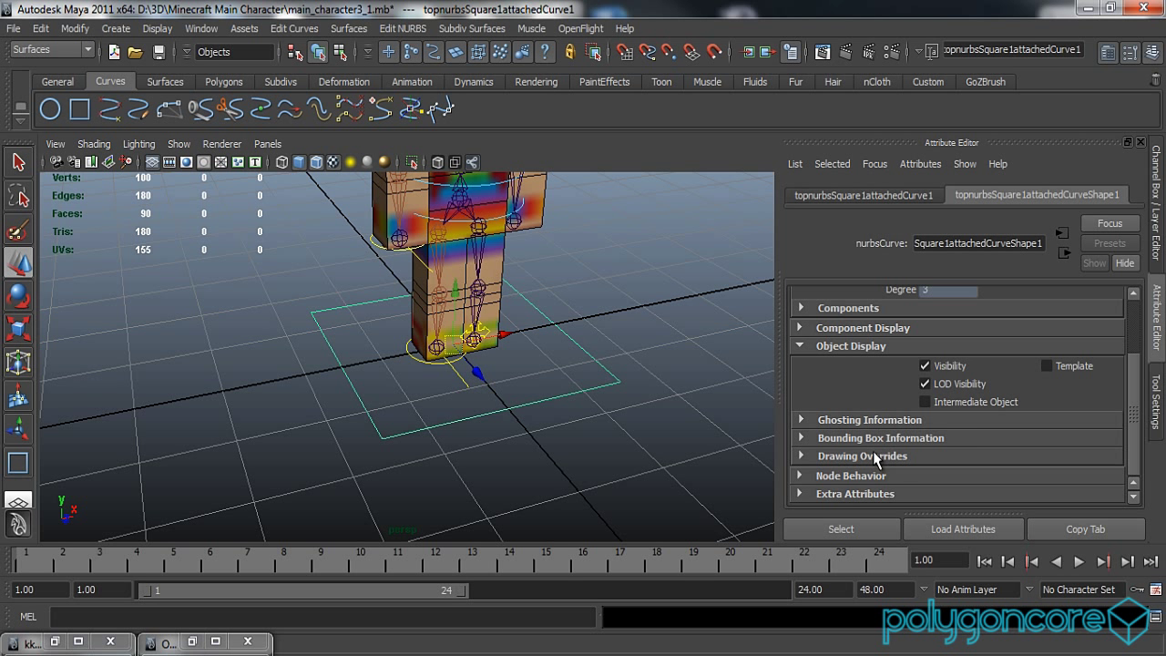
pyautogui.click(875, 456)
pyautogui.click(926, 421)
pyautogui.scroll(-3, 953, 451)
pyautogui.moveTo(988, 450); pyautogui.dragTo(1006, 455)
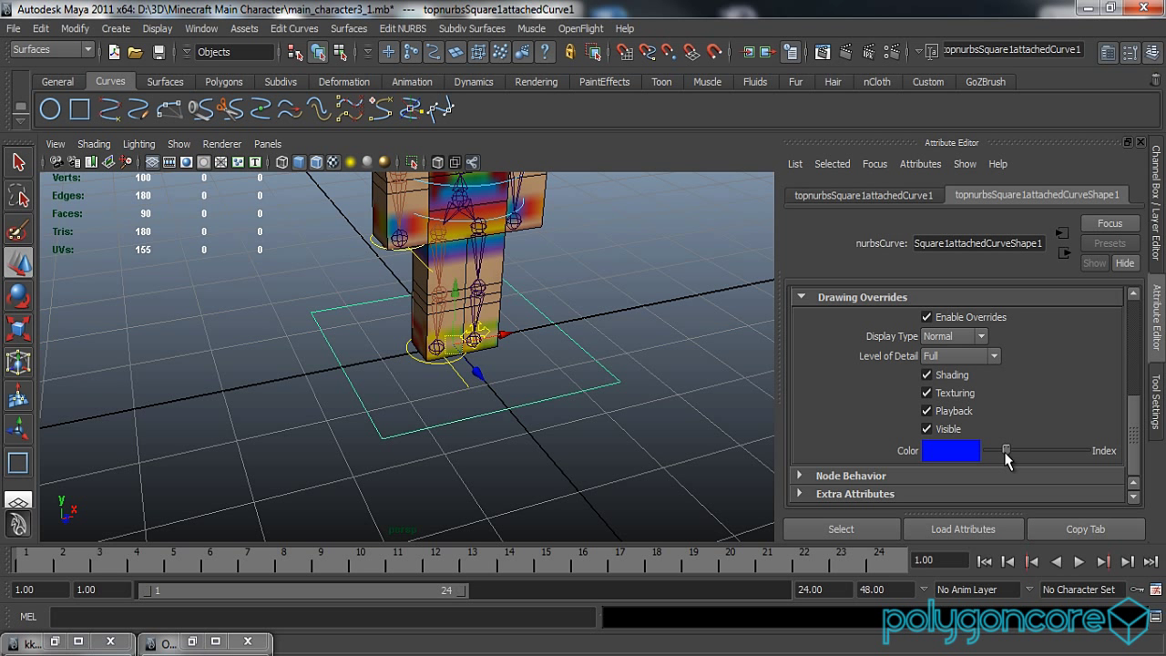
pyautogui.click(638, 385)
pyautogui.keyDown('alt'); pyautogui.moveTo(625, 385); pyautogui.dragTo(583, 420); pyautogui.keyUp('alt')
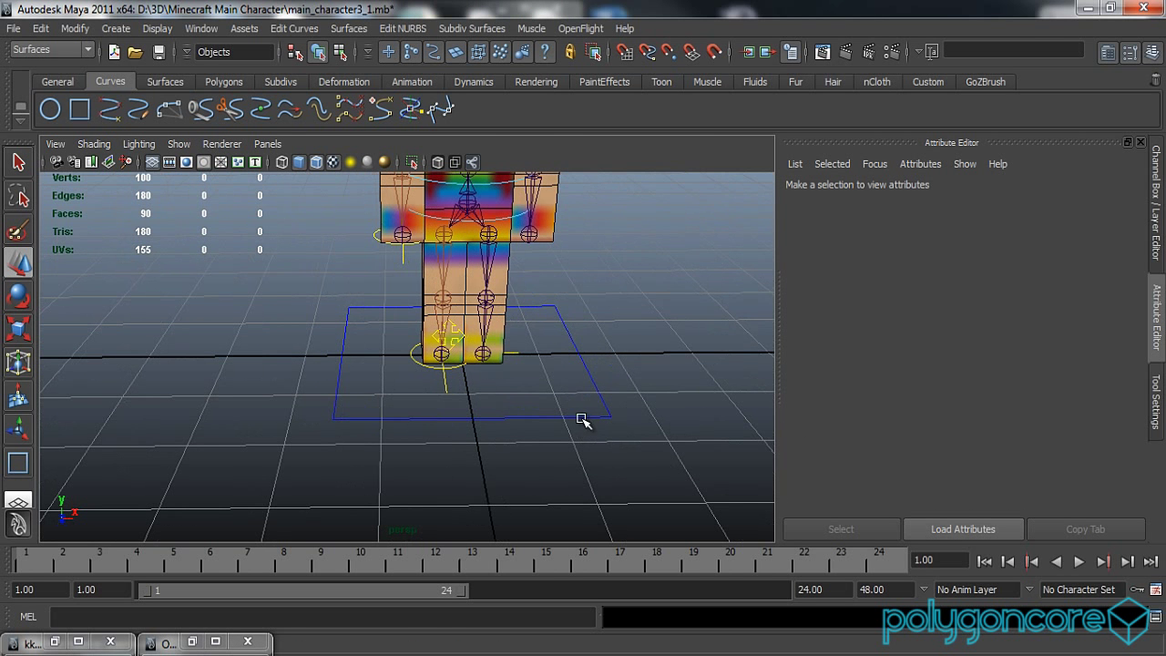
# Step: Open the Outliner and collapse the joint7 and nurbsCircle2 hierarchies
pyautogui.click(582, 418)
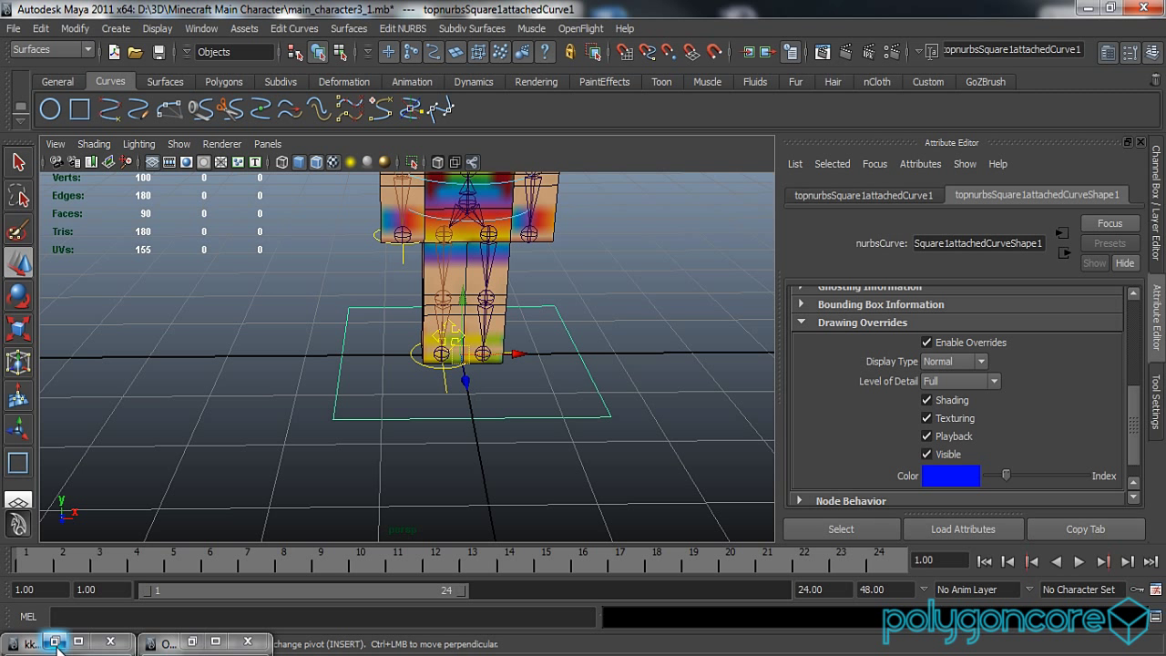
pyautogui.doubleClick(164, 646)
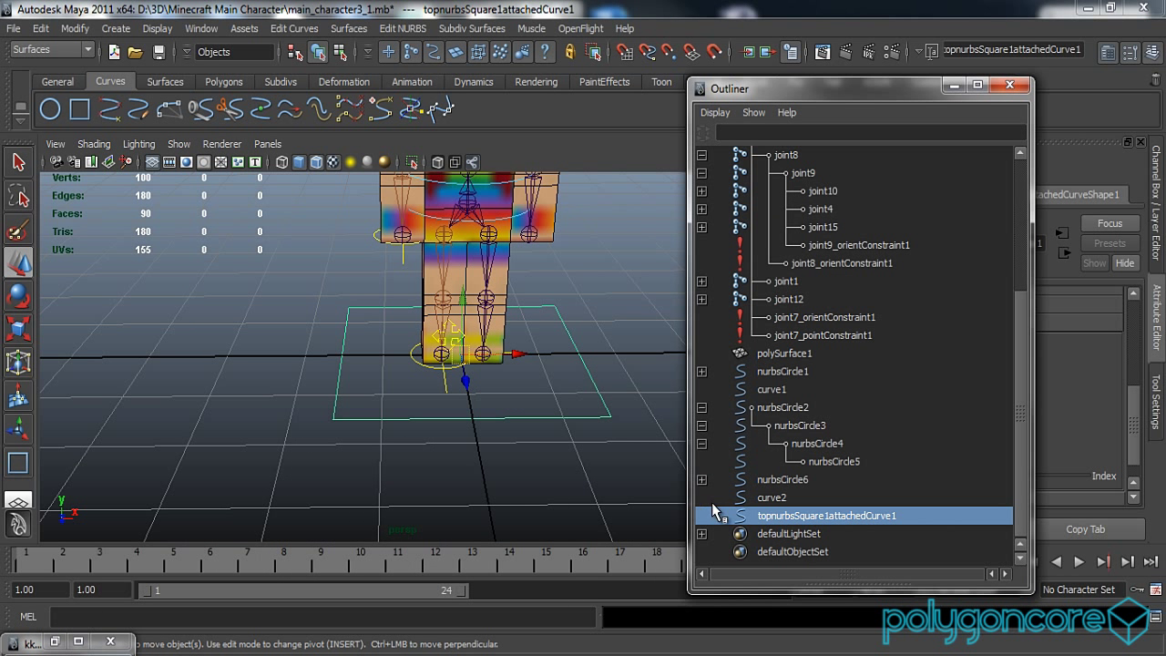
pyautogui.scroll(4, 739, 442)
pyautogui.scroll(-3, 730, 441)
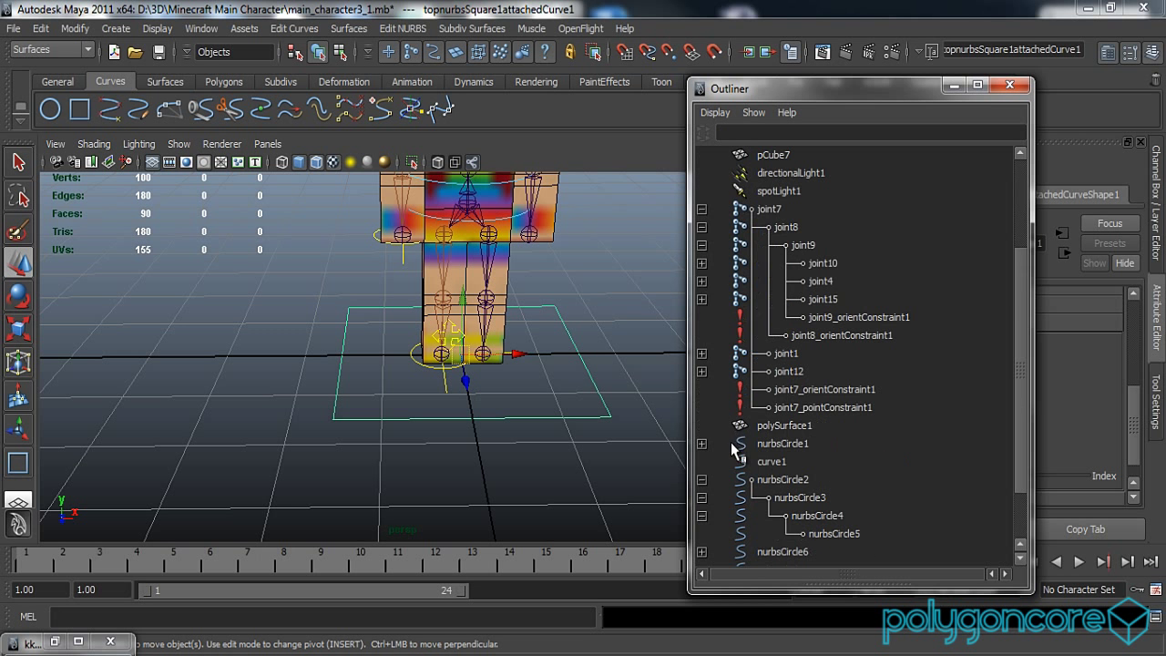
pyautogui.click(702, 210)
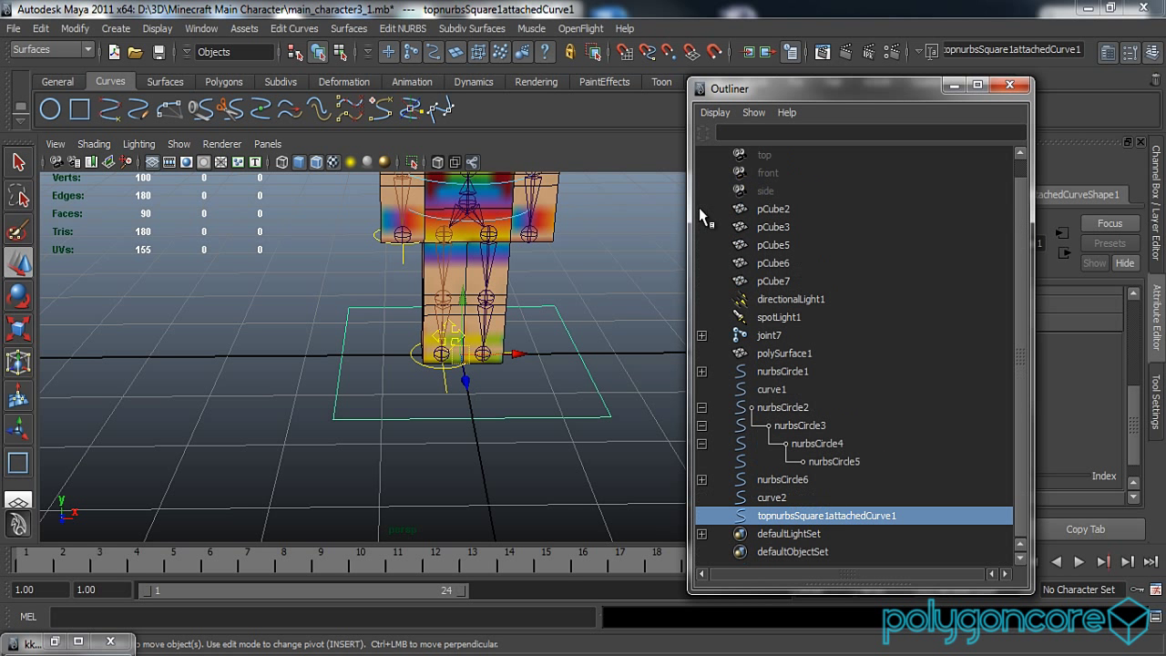
pyautogui.click(702, 407)
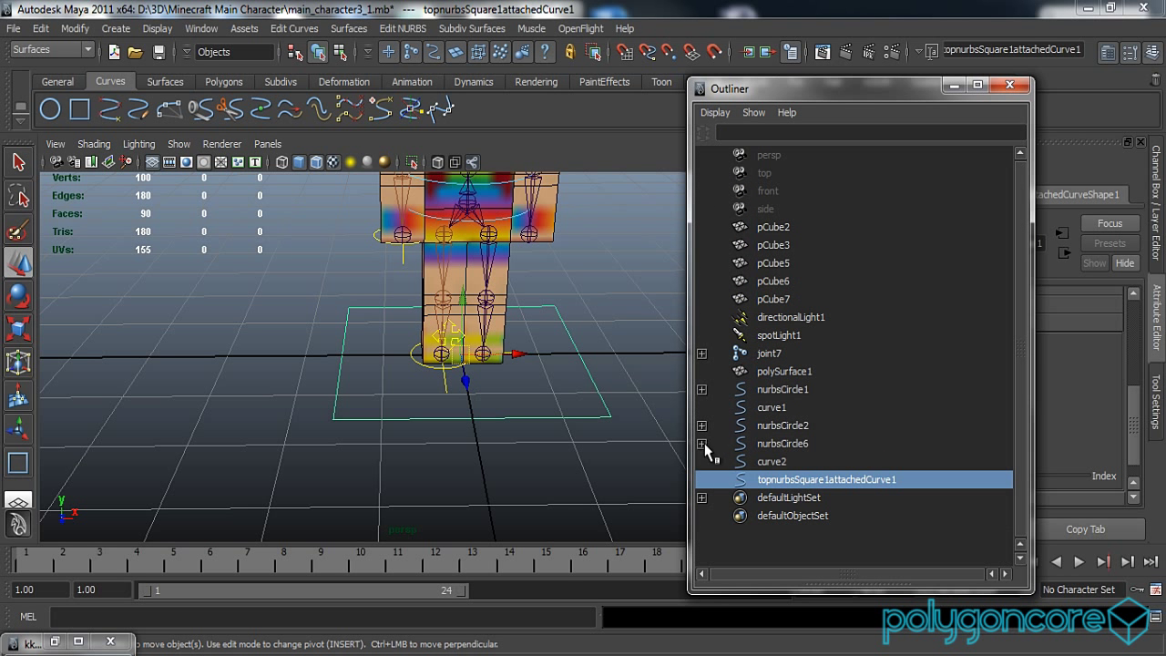
# Step: Parent everything from joint7 through curve2, including polySurface1 and the control curves, under the blue master square curve
pyautogui.click(771, 461)
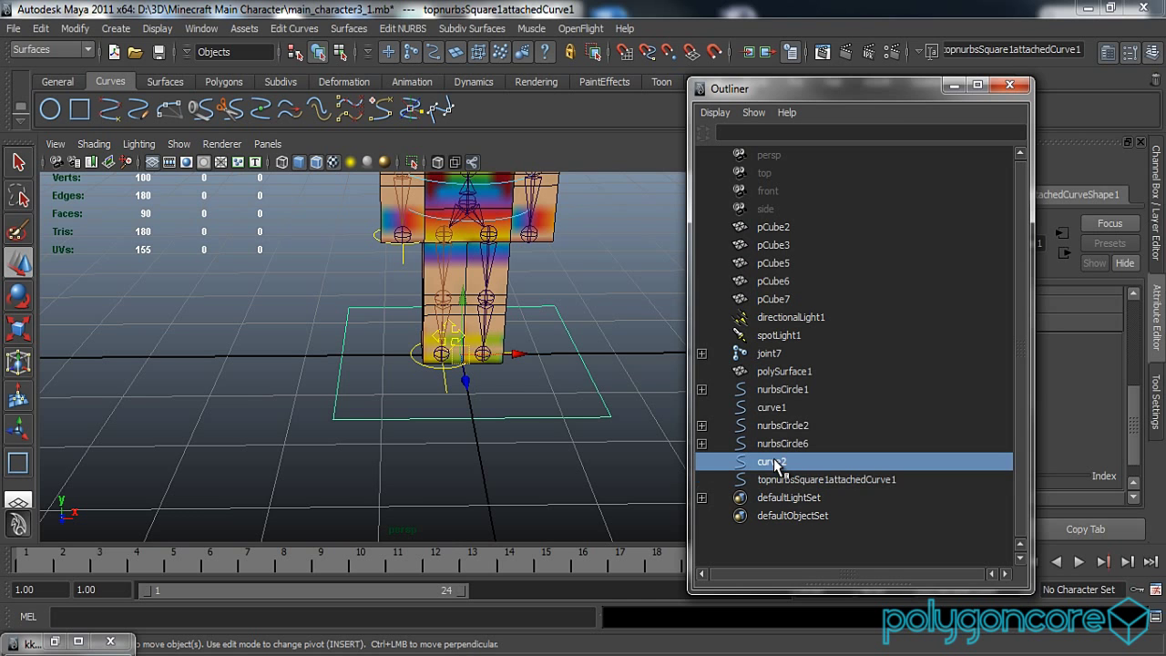
pyautogui.scroll(-3, 575, 453)
pyautogui.keyDown('alt'); pyautogui.moveTo(511, 406); pyautogui.dragTo(474, 391); pyautogui.keyUp('alt')
pyautogui.keyDown('alt'); pyautogui.moveTo(417, 345); pyautogui.dragTo(434, 376); pyautogui.keyUp('alt')
pyautogui.scroll(3, 507, 378)
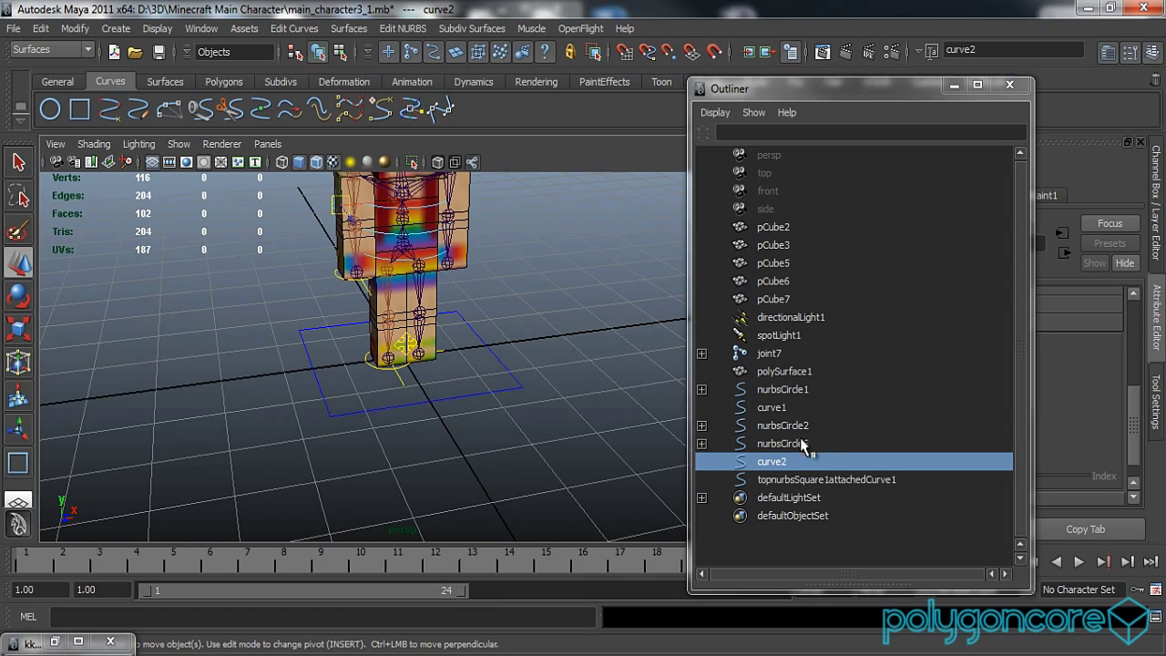
pyautogui.keyDown('shift'); pyautogui.click(775, 355); pyautogui.keyUp('shift')
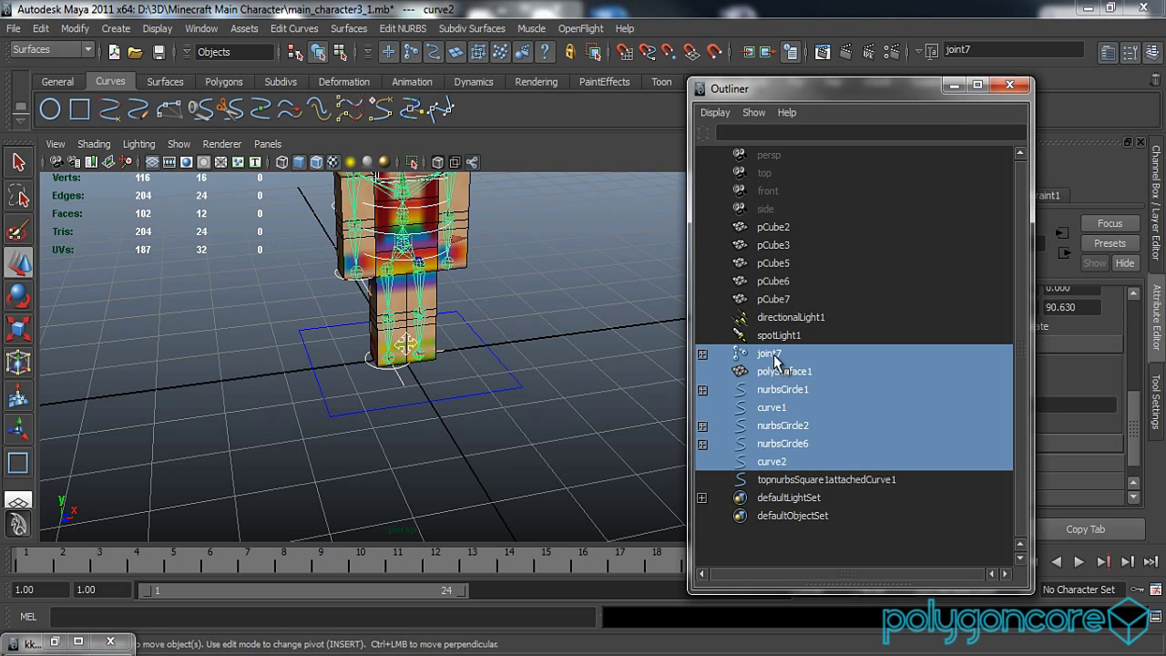
pyautogui.moveTo(768, 467); pyautogui.dragTo(780, 483, button='middle')
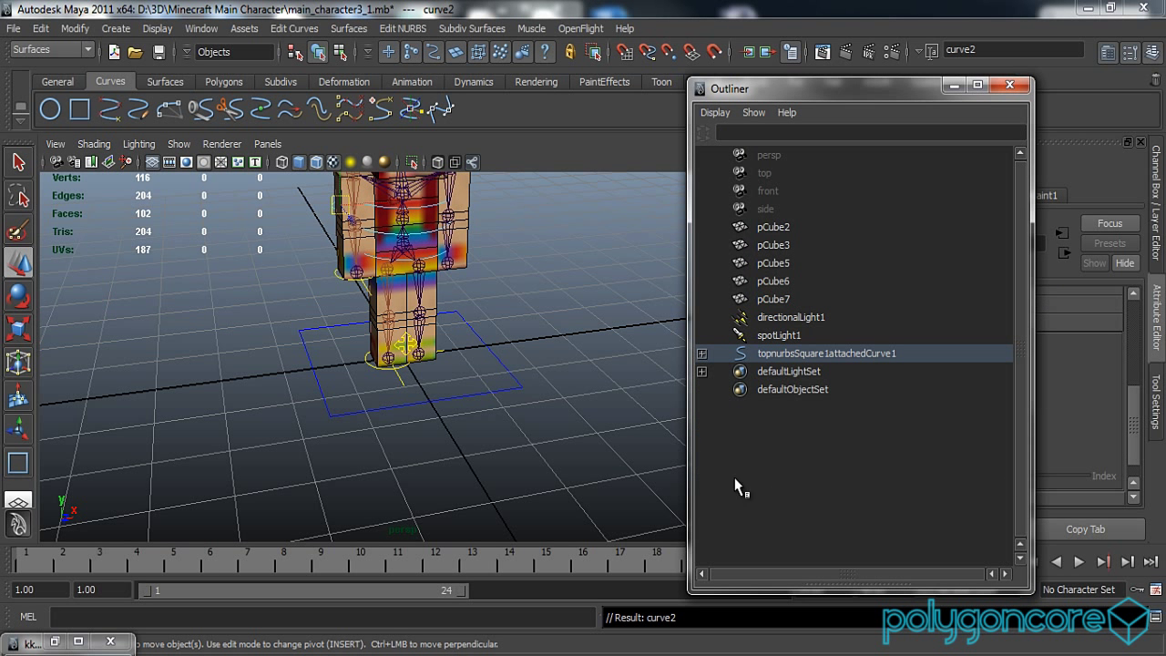
pyautogui.click(502, 443)
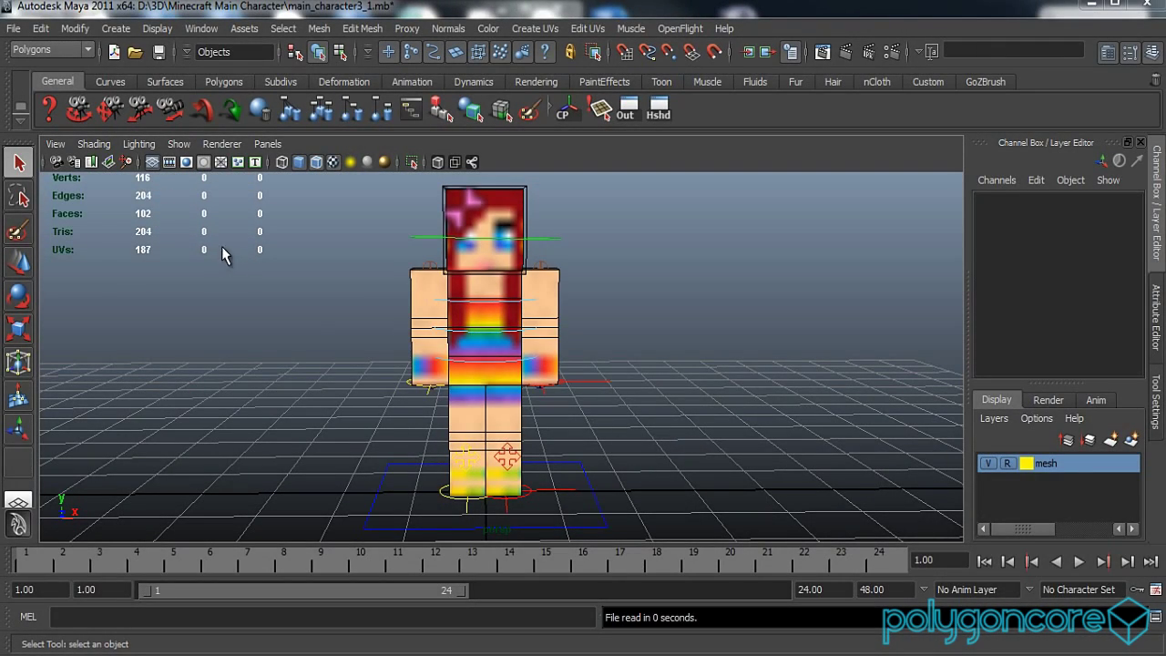
# Step: Hide all object types in the perspective view and show only the joints
pyautogui.click(222, 144)
pyautogui.click(179, 144)
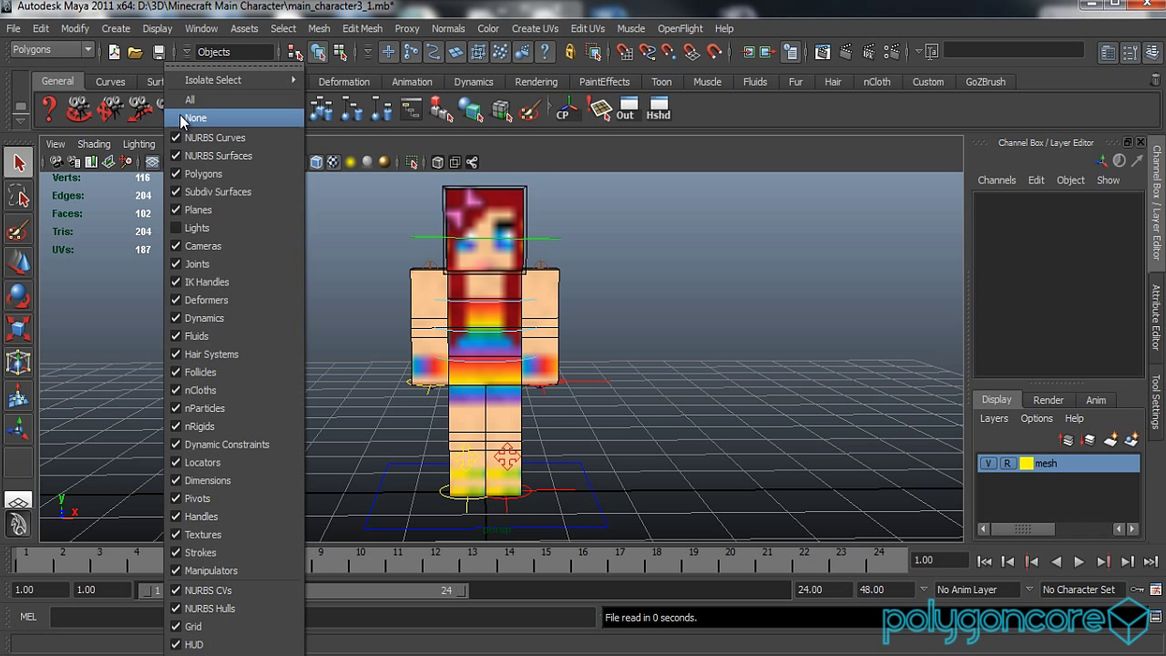
pyautogui.click(179, 116)
pyautogui.click(179, 144)
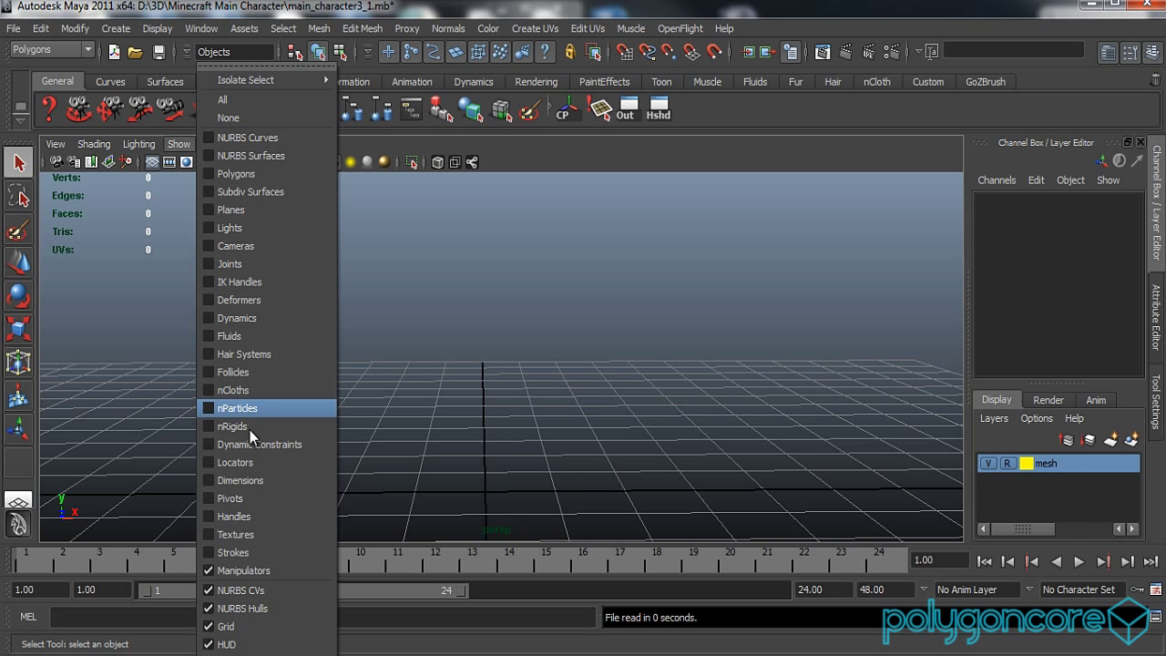
pyautogui.click(253, 263)
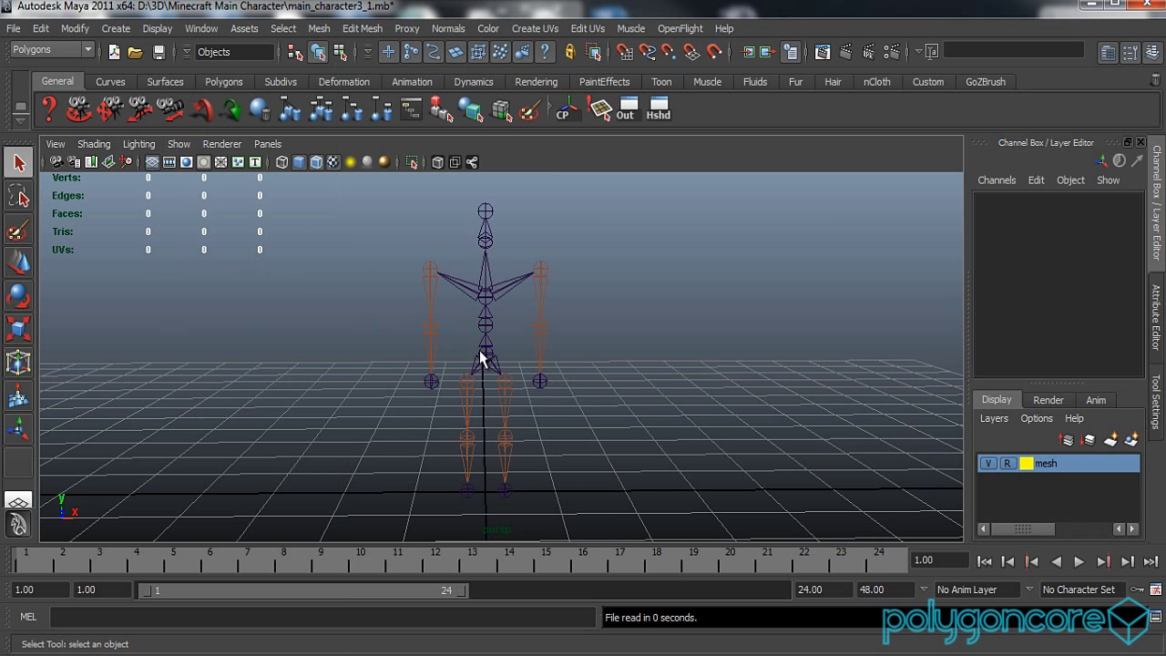
# Step: Put the whole skeleton on a new display layer named joints with a light blue color
pyautogui.moveTo(509, 343); pyautogui.dragTo(595, 487)
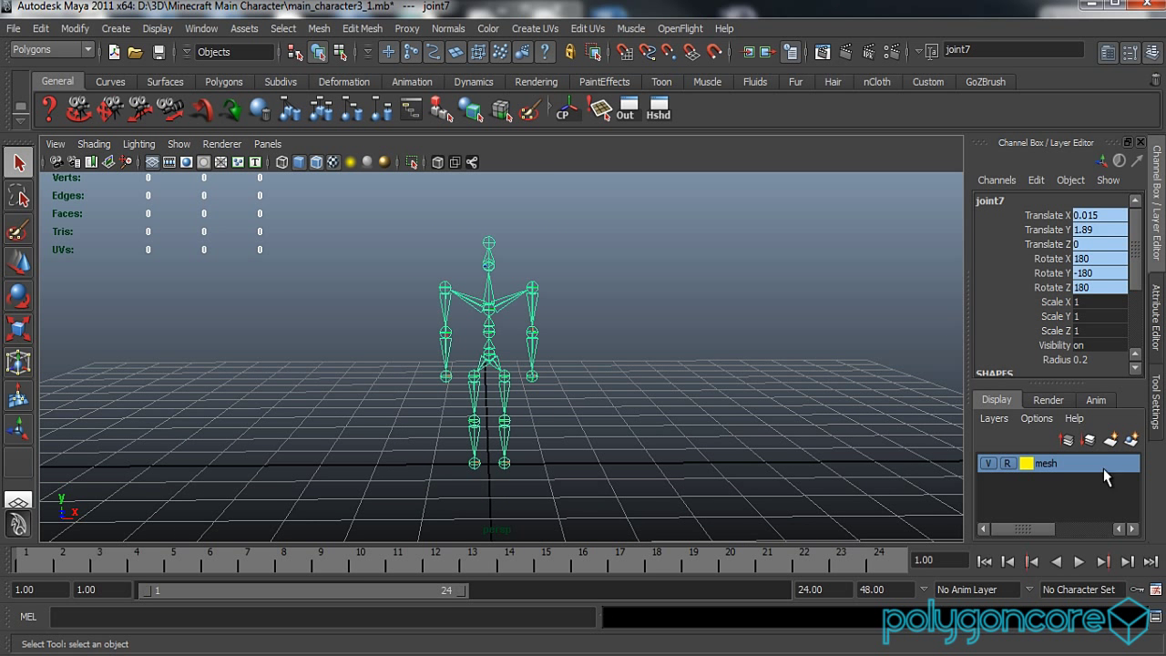
pyautogui.click(1130, 440)
pyautogui.doubleClick(1046, 464)
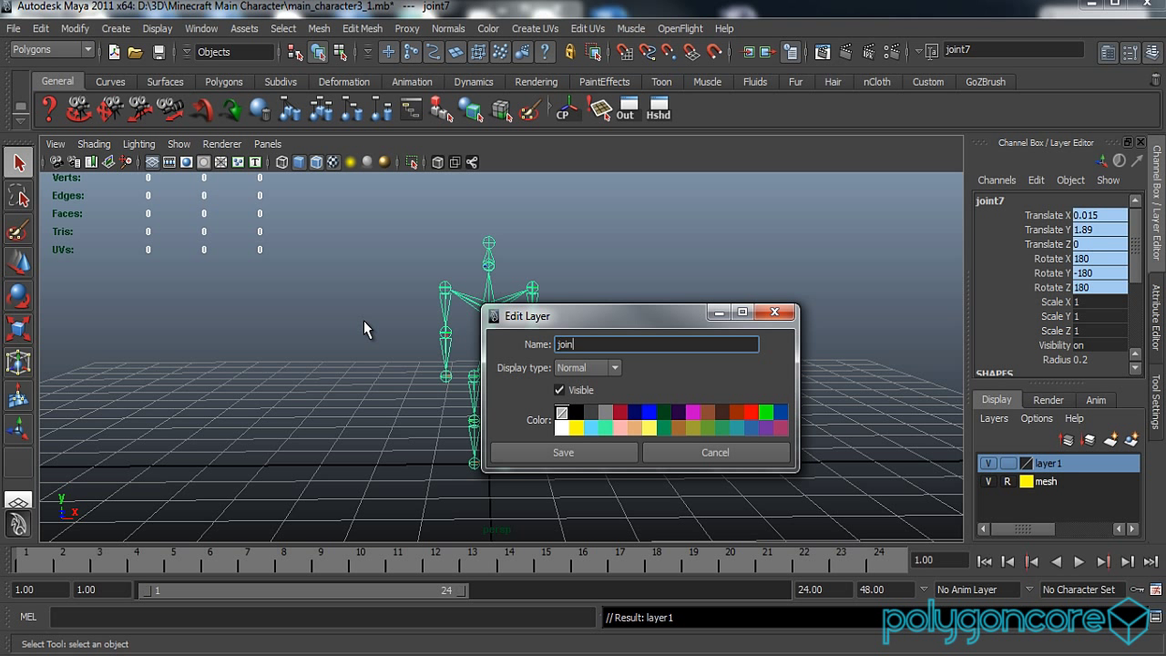
pyautogui.click(589, 429)
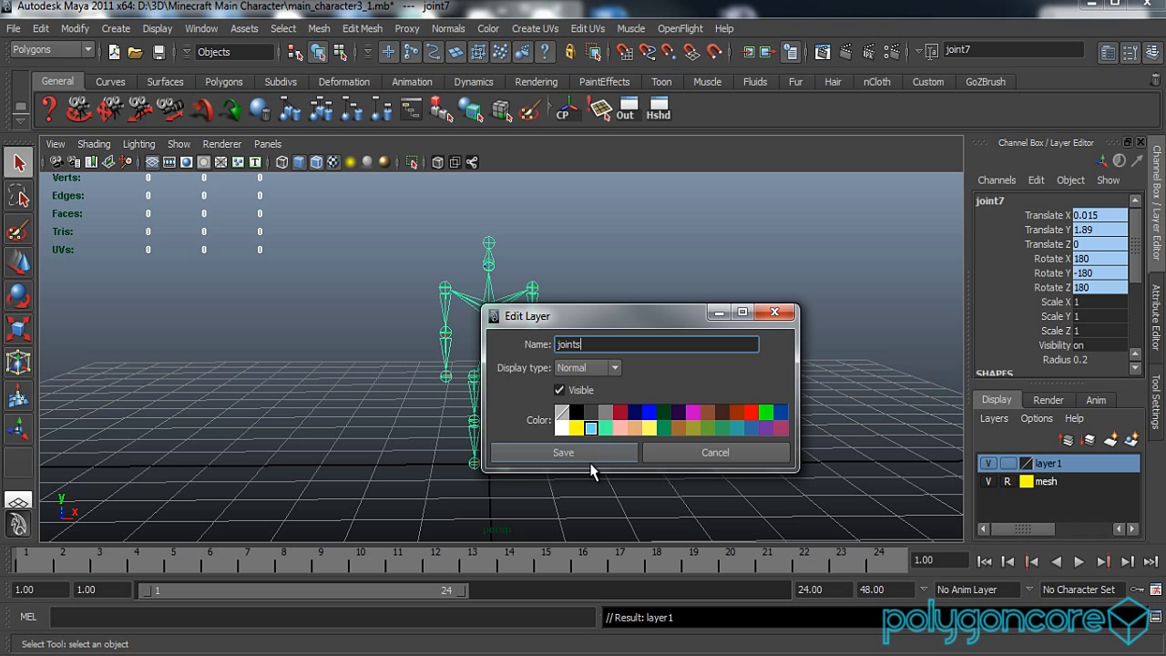
pyautogui.click(580, 453)
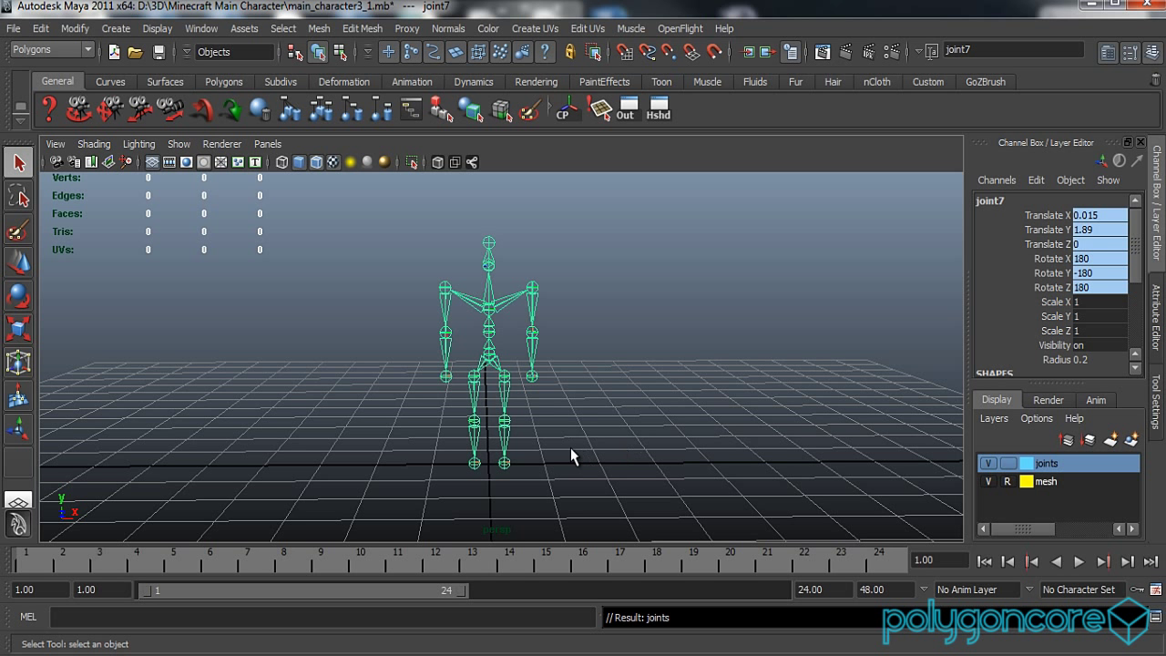
pyautogui.click(569, 448)
# Step: Show all object types in the view again and delete the spot light and directional light
pyautogui.click(189, 145)
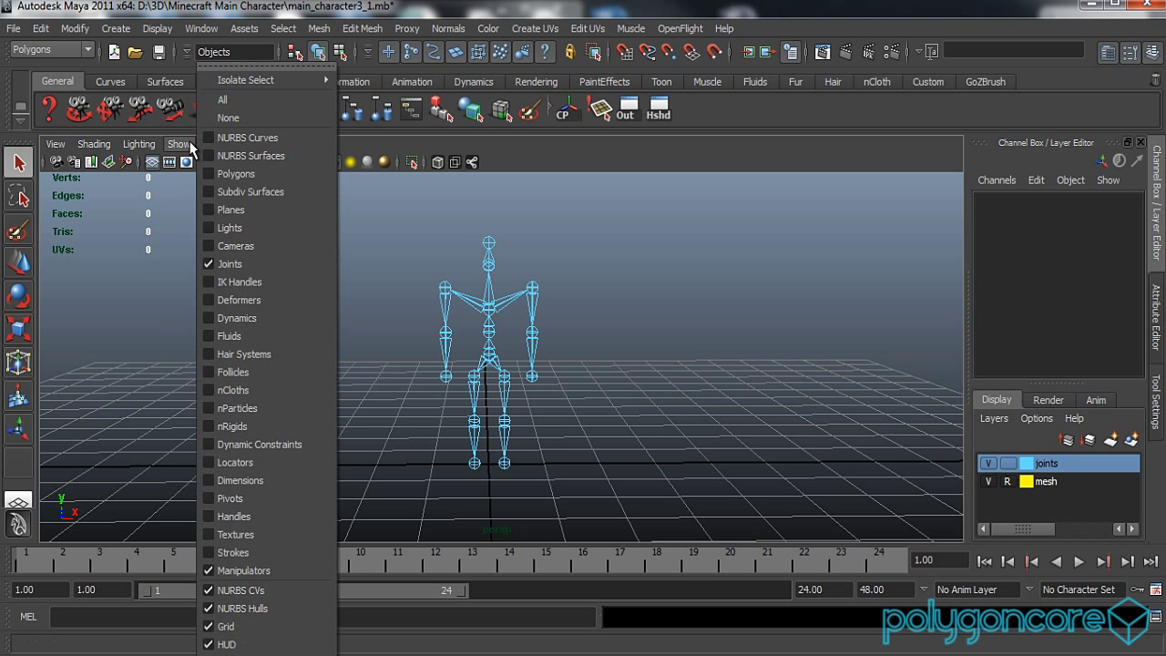
pyautogui.click(242, 101)
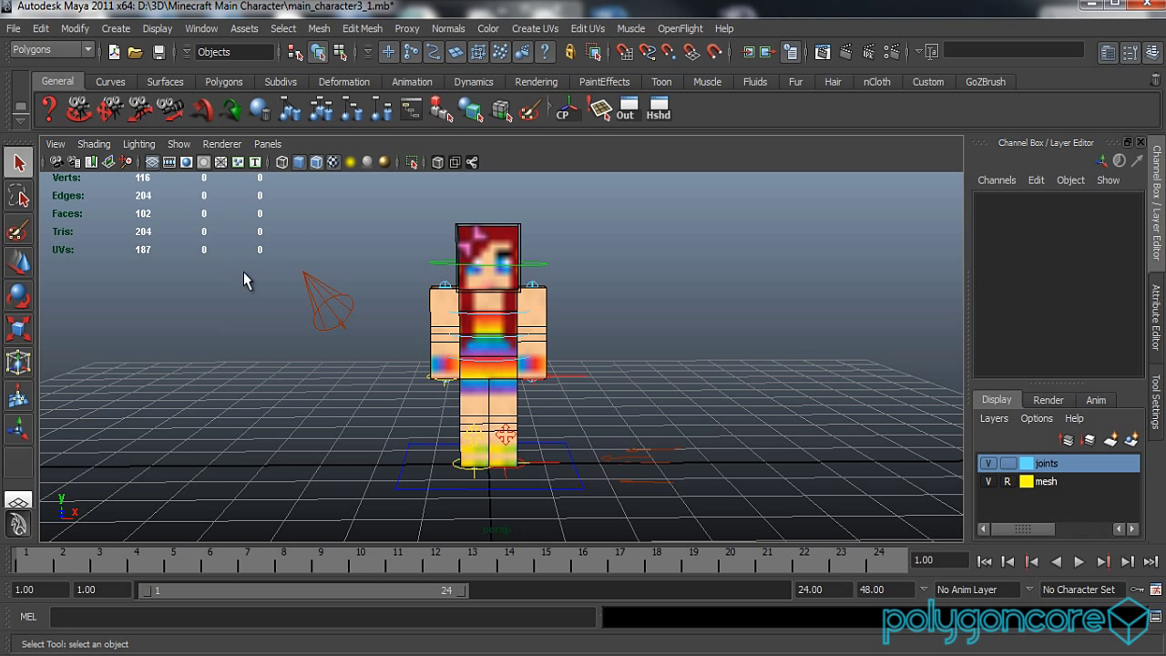
pyautogui.click(329, 296)
pyautogui.click(643, 467)
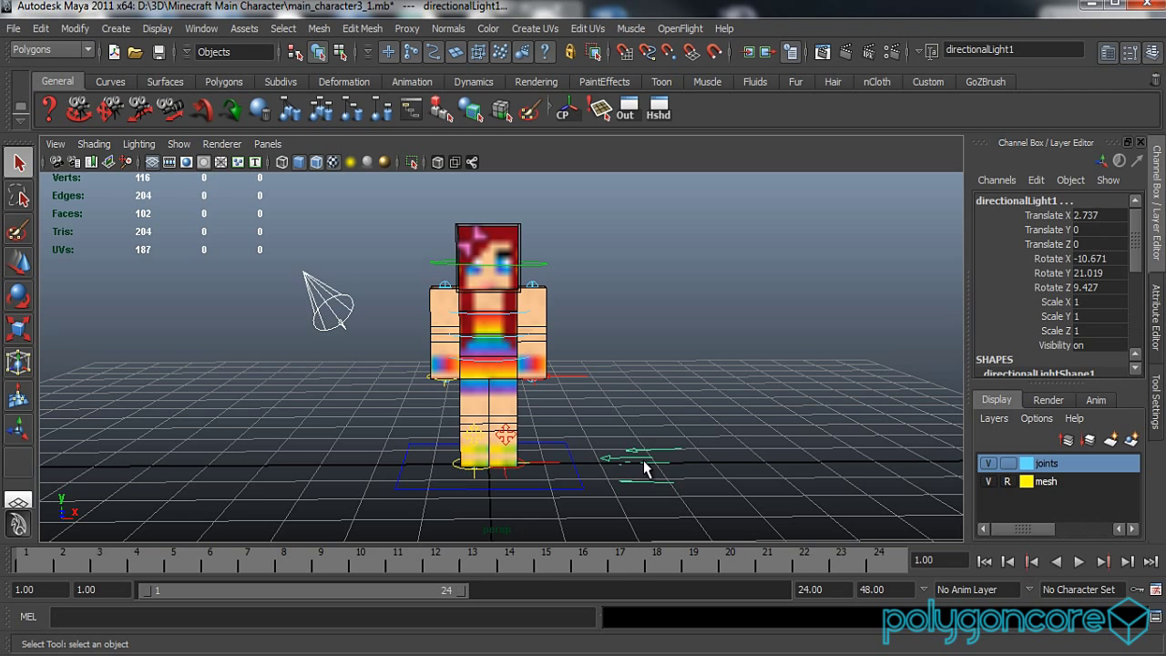
pyautogui.press('Delete')
pyautogui.scroll(5, 646, 402)
pyautogui.keyDown('alt'); pyautogui.moveTo(639, 412); pyautogui.dragTo(613, 445); pyautogui.keyUp('alt')
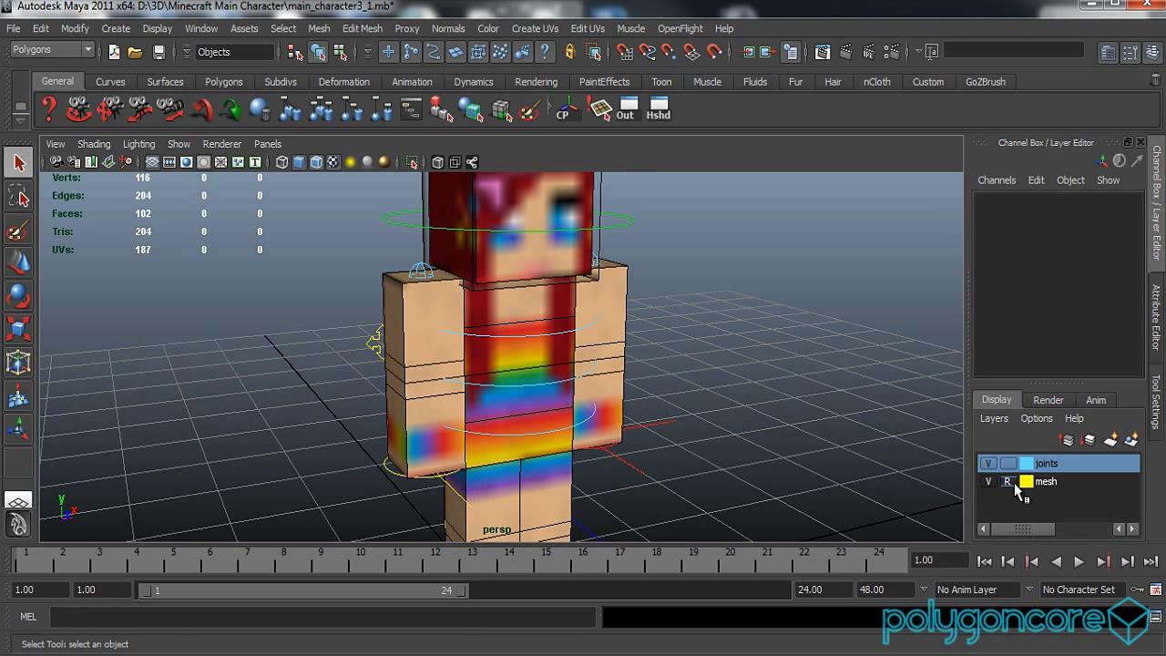
# Step: Make the mesh layer selectable, and display the shaded character without wireframe and with X-ray joints
pyautogui.click(1010, 482)
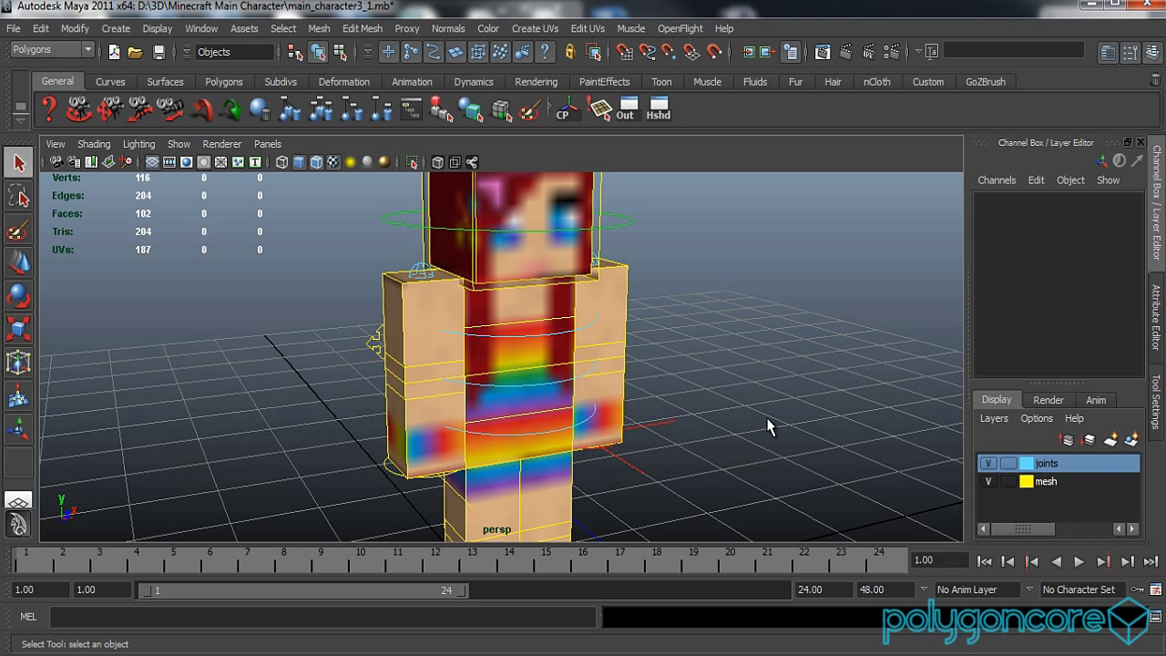
pyautogui.click(417, 273)
pyautogui.press('w')
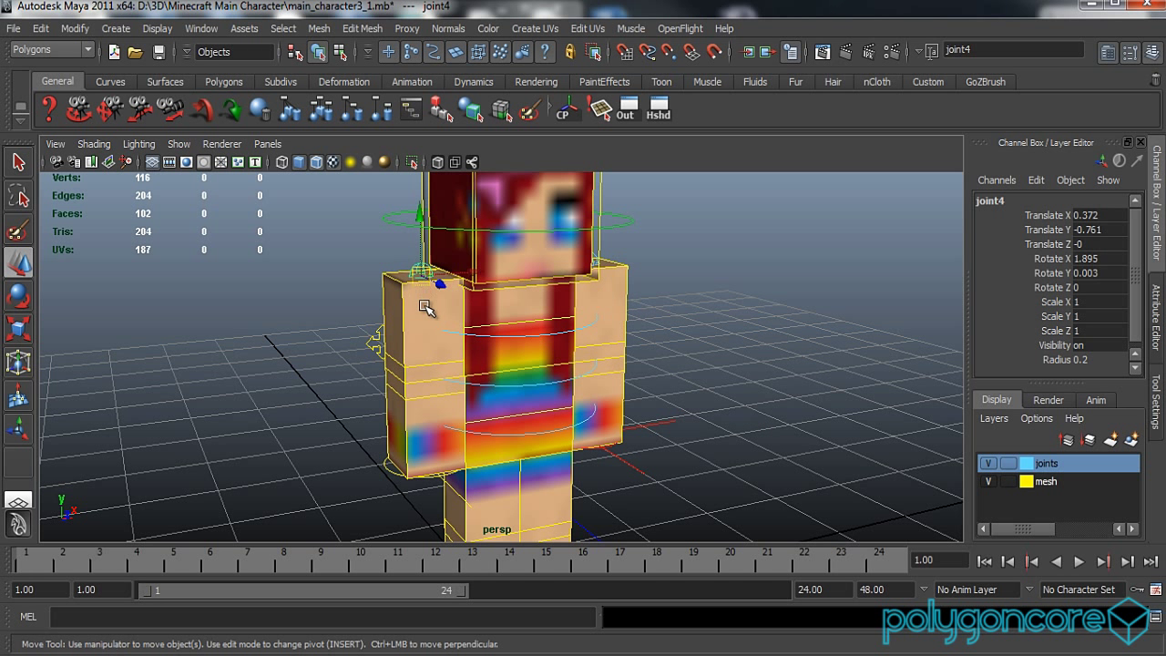
pyautogui.click(316, 163)
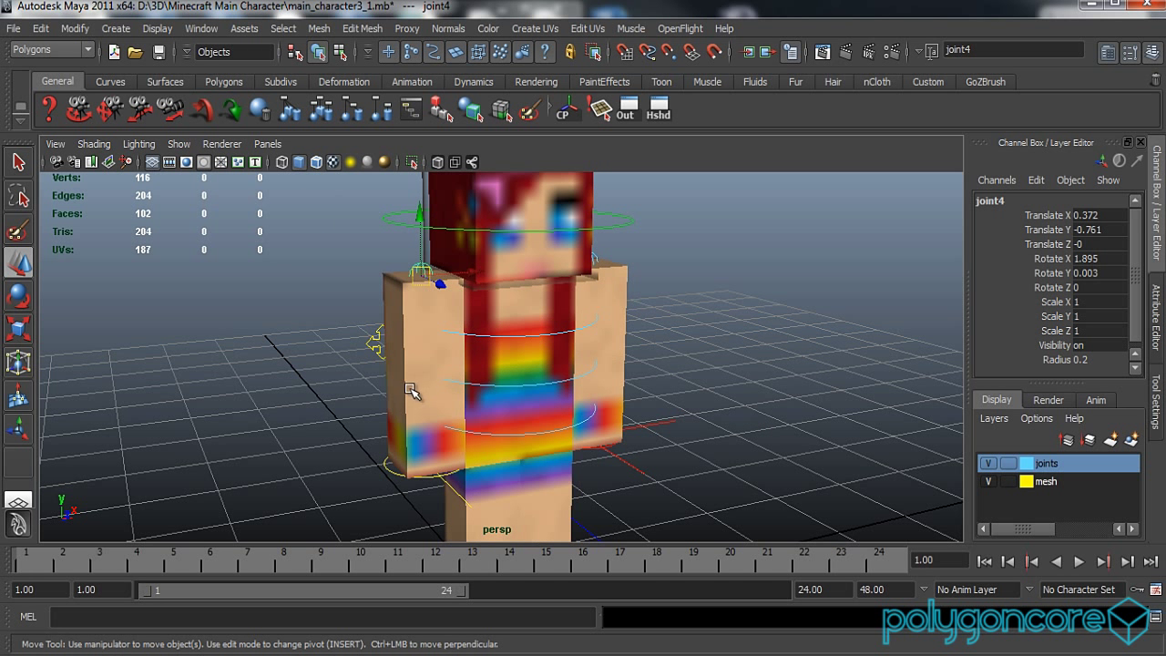
pyautogui.keyDown('alt'); pyautogui.moveTo(411, 390); pyautogui.dragTo(422, 394); pyautogui.keyUp('alt')
pyautogui.click(473, 162)
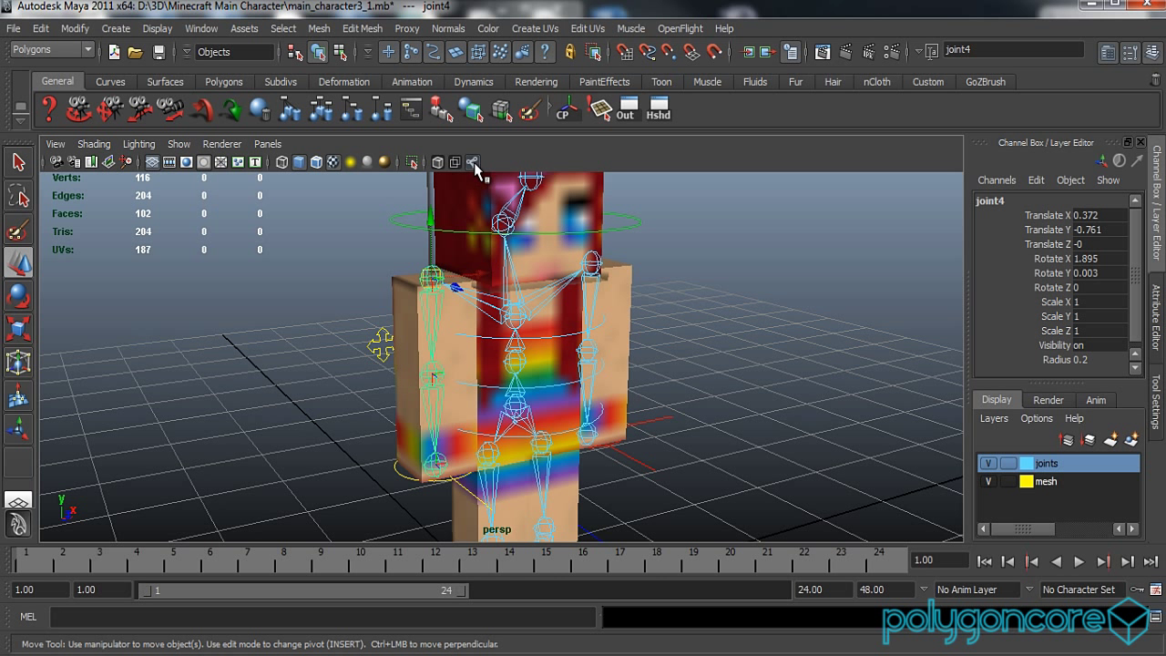
# Step: Add the right arm's elbow and wrist joints and arm mesh pCube3 to the selection, and switch to the Animation menu set
pyautogui.click(436, 375)
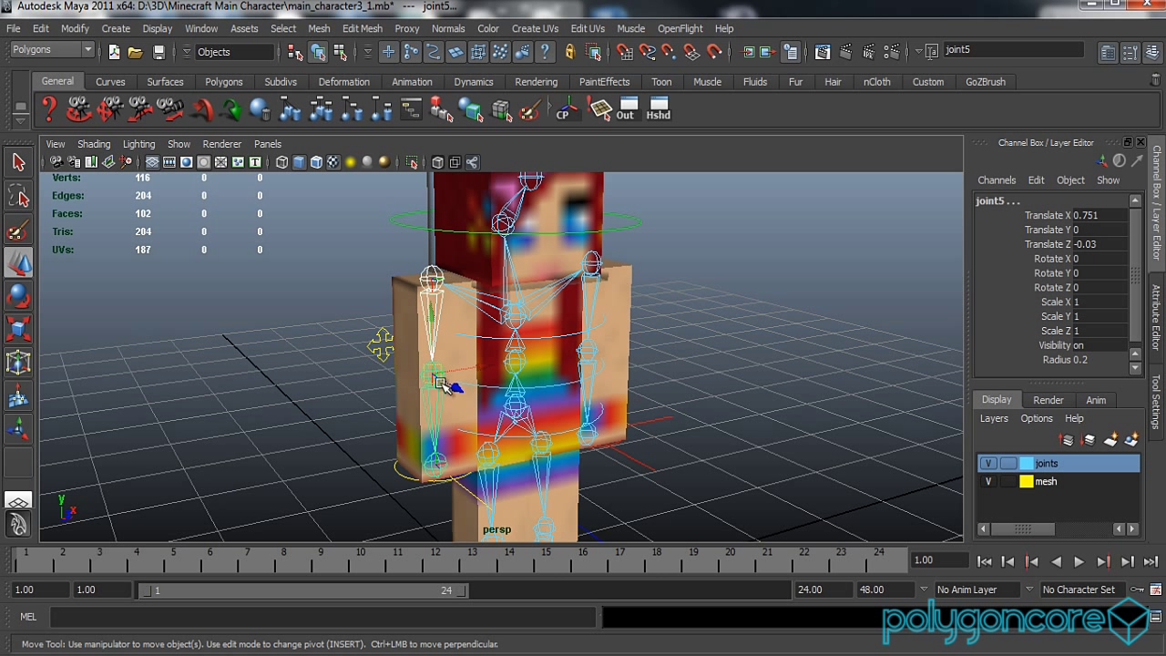
pyautogui.click(435, 463)
pyautogui.click(406, 298)
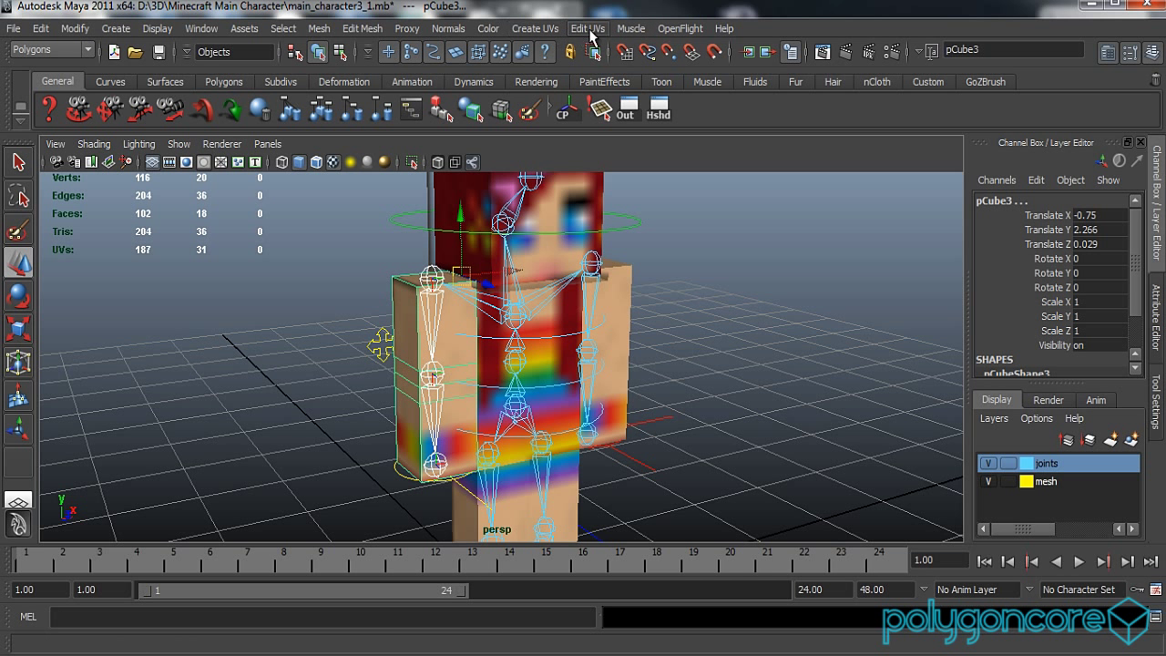
pyautogui.click(78, 49)
pyautogui.click(70, 77)
pyautogui.click(68, 50)
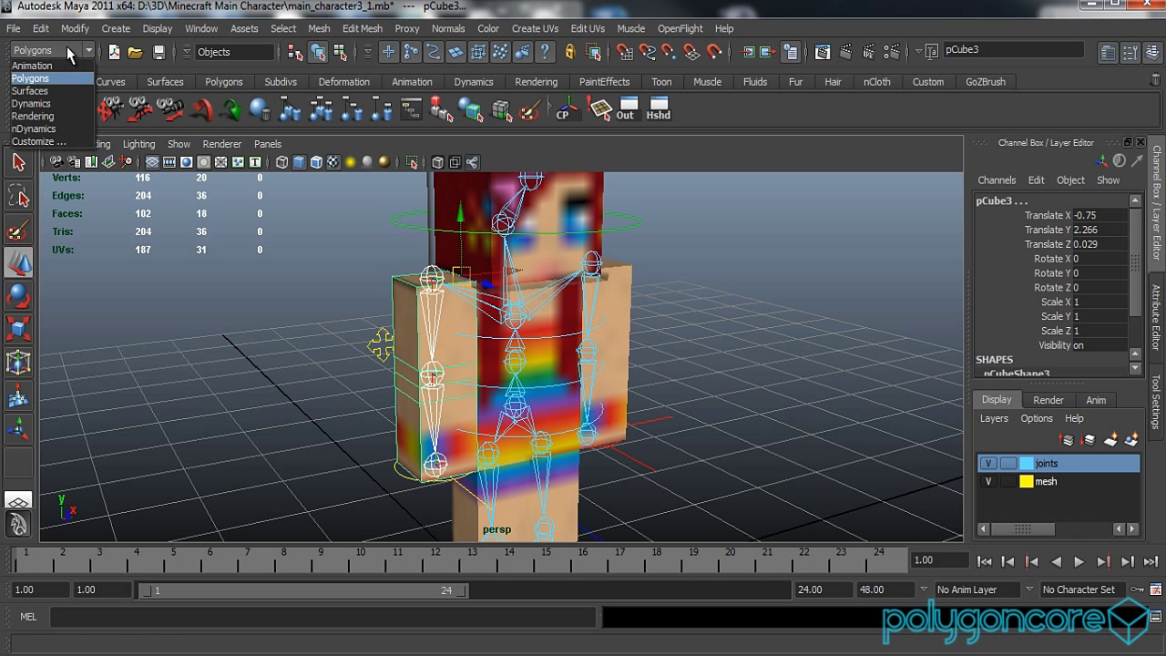
pyautogui.click(64, 67)
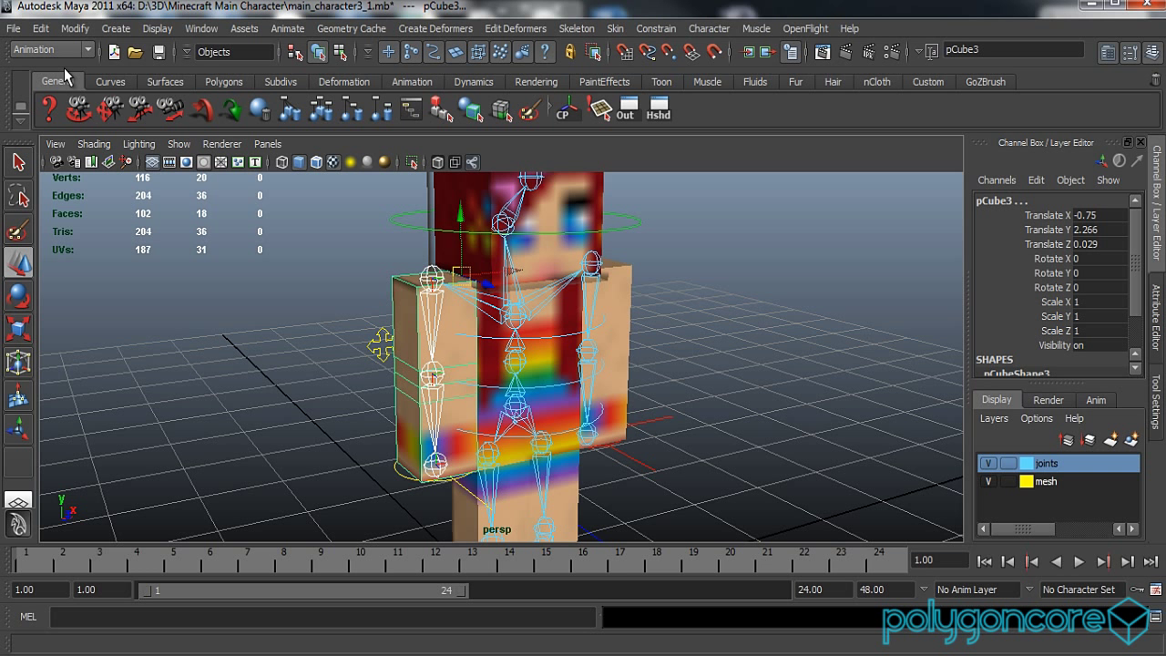
# Step: Open the Smooth Bind options and reset them to their defaults
pyautogui.click(630, 29)
pyautogui.moveTo(656, 55)
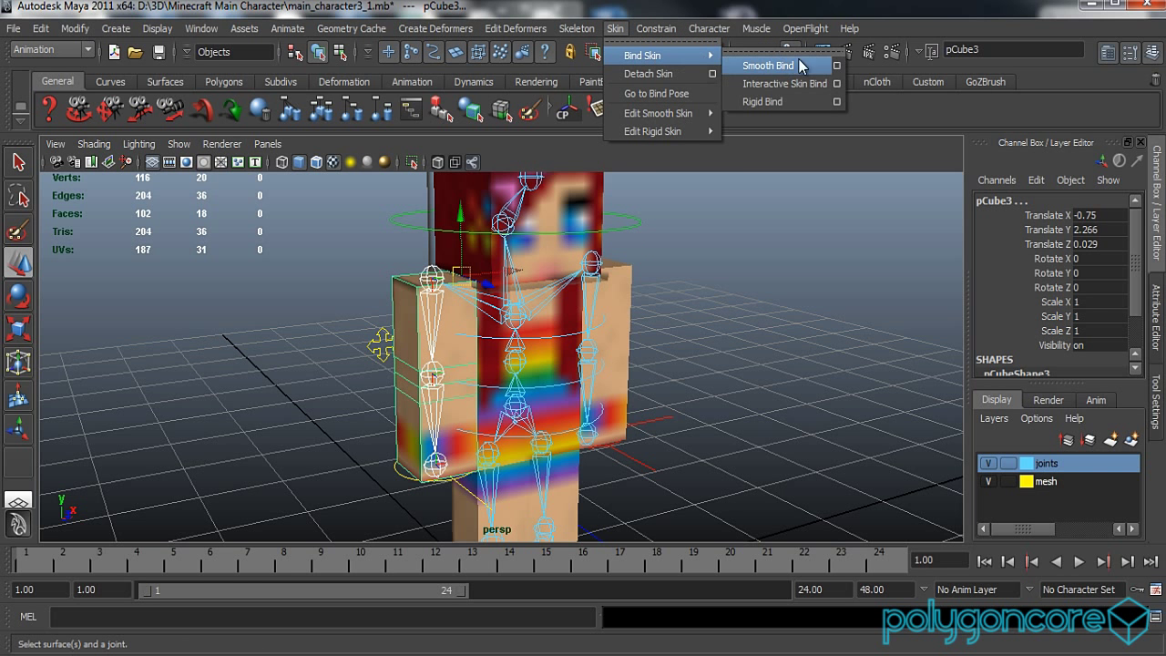
pyautogui.click(837, 69)
pyautogui.moveTo(803, 49); pyautogui.dragTo(851, 89)
pyautogui.click(675, 112)
pyautogui.click(707, 148)
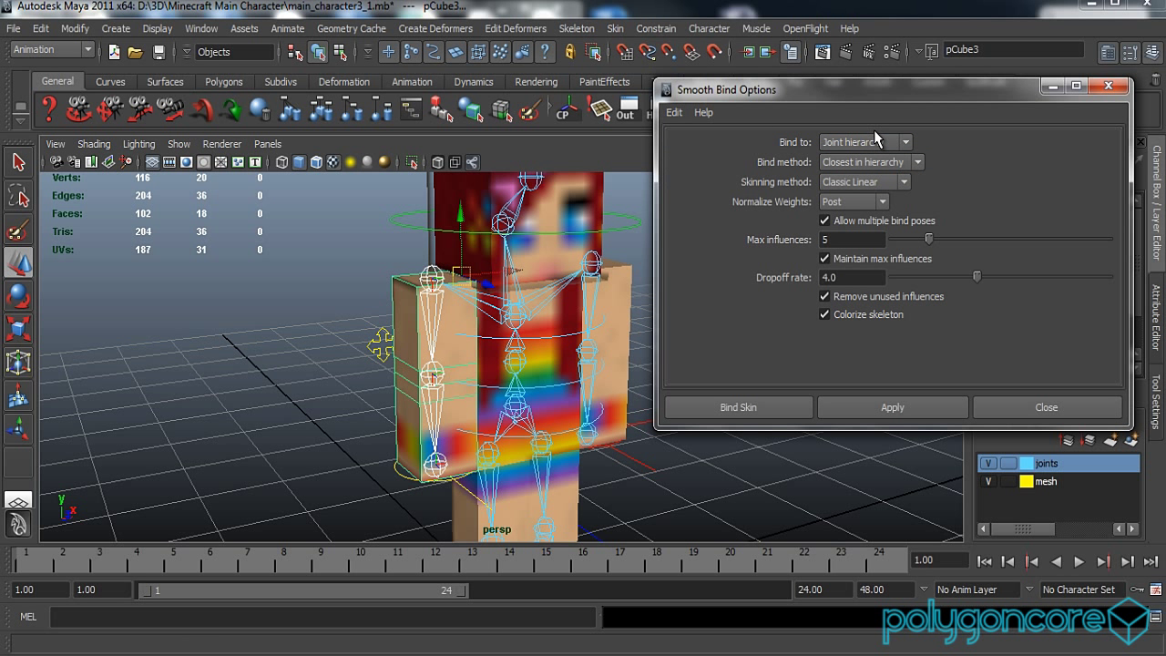
# Step: Smooth bind the right arm mesh to the selected joints only, using the Dual Quaternion skinning method
pyautogui.click(877, 135)
pyautogui.click(870, 171)
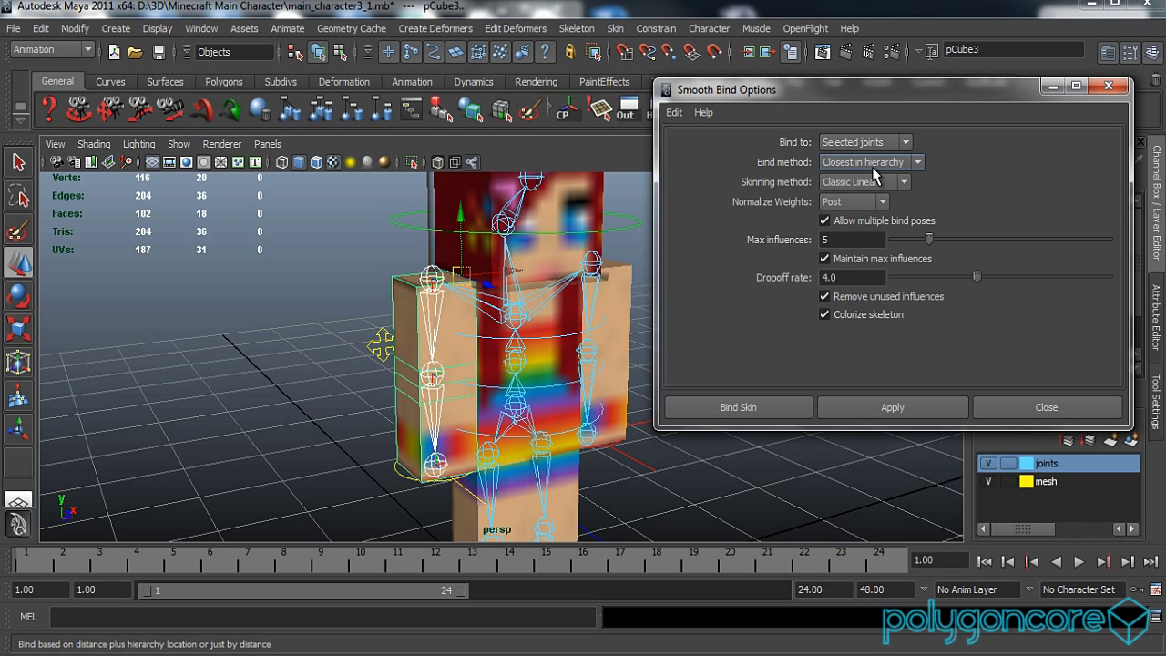
pyautogui.click(865, 182)
pyautogui.click(865, 210)
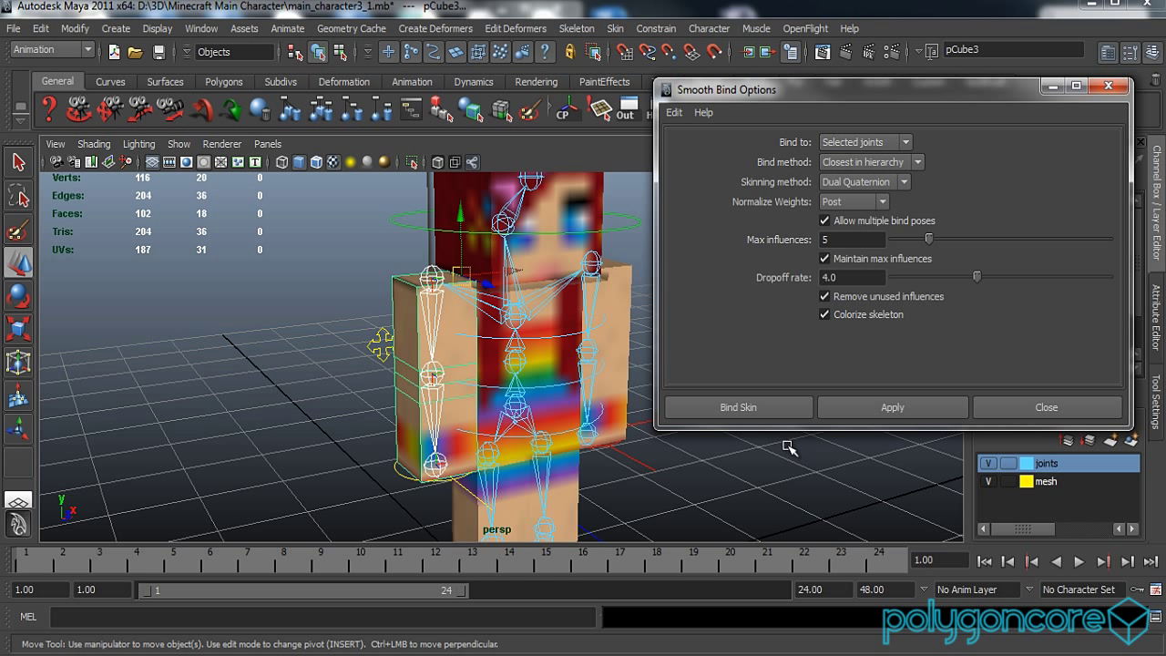
pyautogui.click(872, 412)
# Step: Test the right arm's deformation by moving its wrist control circle and elbow control
pyautogui.click(407, 470)
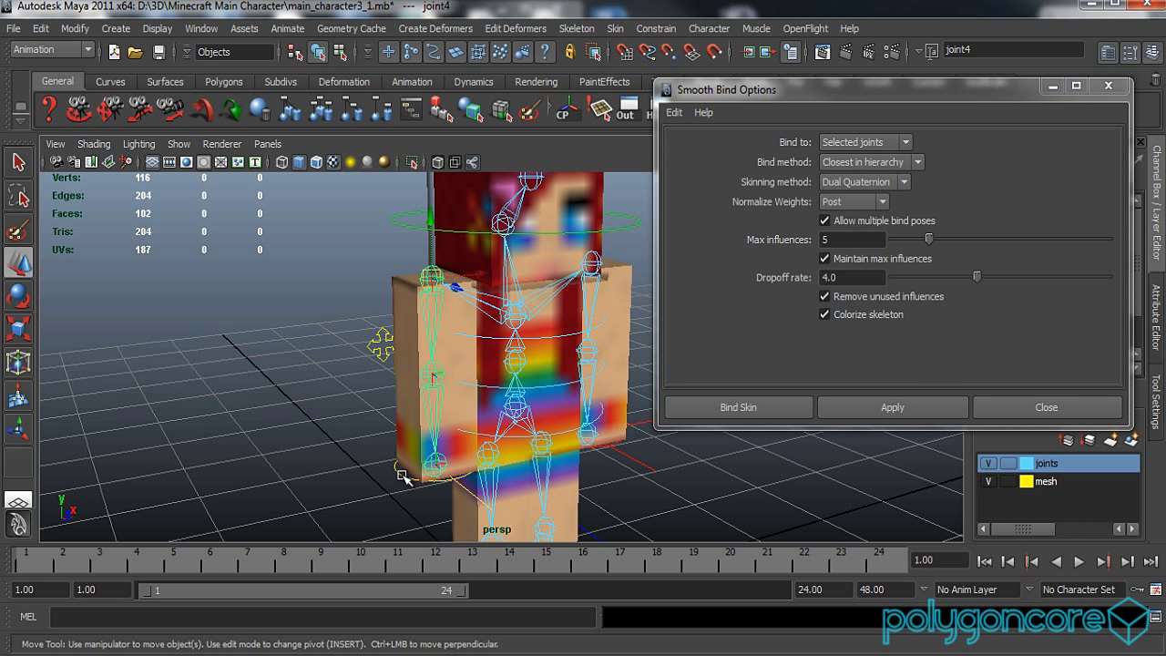
pyautogui.moveTo(436, 410); pyautogui.dragTo(490, 442)
pyautogui.click(358, 343)
pyautogui.click(378, 341)
pyautogui.moveTo(439, 337)
pyautogui.mouseDown()
pyautogui.moveTo(378, 345)
pyautogui.moveTo(462, 340)
pyautogui.mouseUp()
# Step: Undo the recent test moves of the right arm's controls
pyautogui.hotkey('ctrl', 'z')
pyautogui.hotkey('ctrl', 'z')
pyautogui.hotkey('ctrl', 'z')
pyautogui.hotkey('ctrl', 'z')
pyautogui.hotkey('ctrl', 'z')
pyautogui.hotkey('ctrl', 'z')
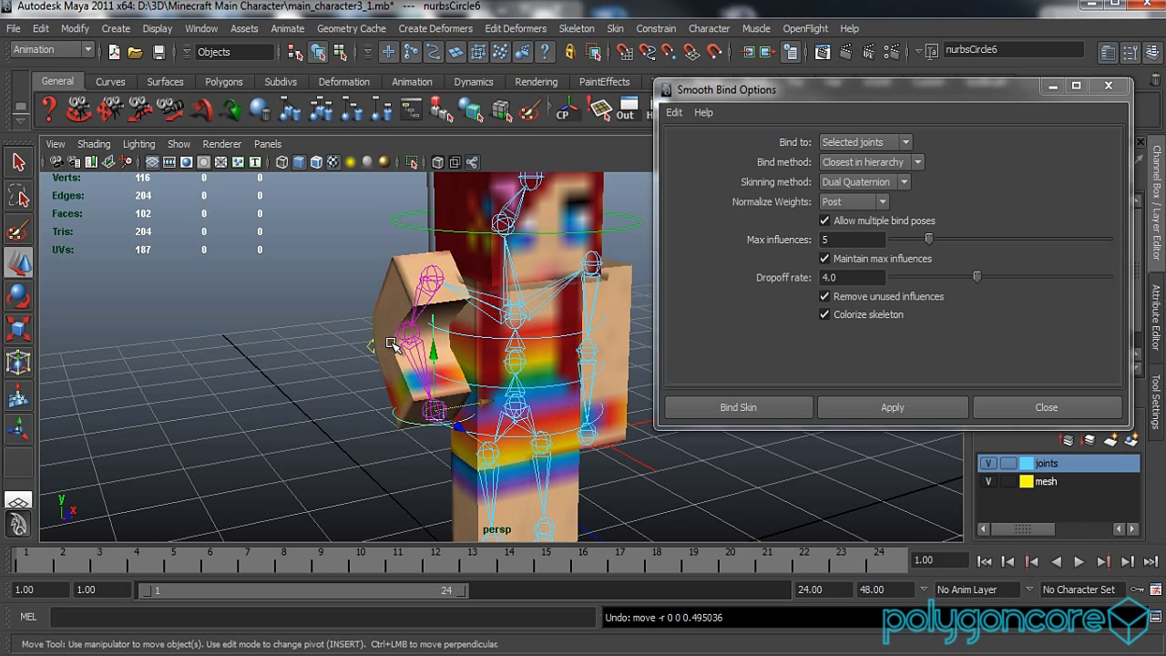
# Step: Smooth bind the left arm mesh pCube6 to its shoulder, elbow and wrist joints, using the current bind options
pyautogui.keyDown('alt'); pyautogui.moveTo(519, 417); pyautogui.dragTo(408, 425); pyautogui.keyUp('alt')
pyautogui.keyDown('alt'); pyautogui.moveTo(470, 389); pyautogui.dragTo(494, 375, button='right'); pyautogui.keyUp('alt')
pyautogui.click(524, 252)
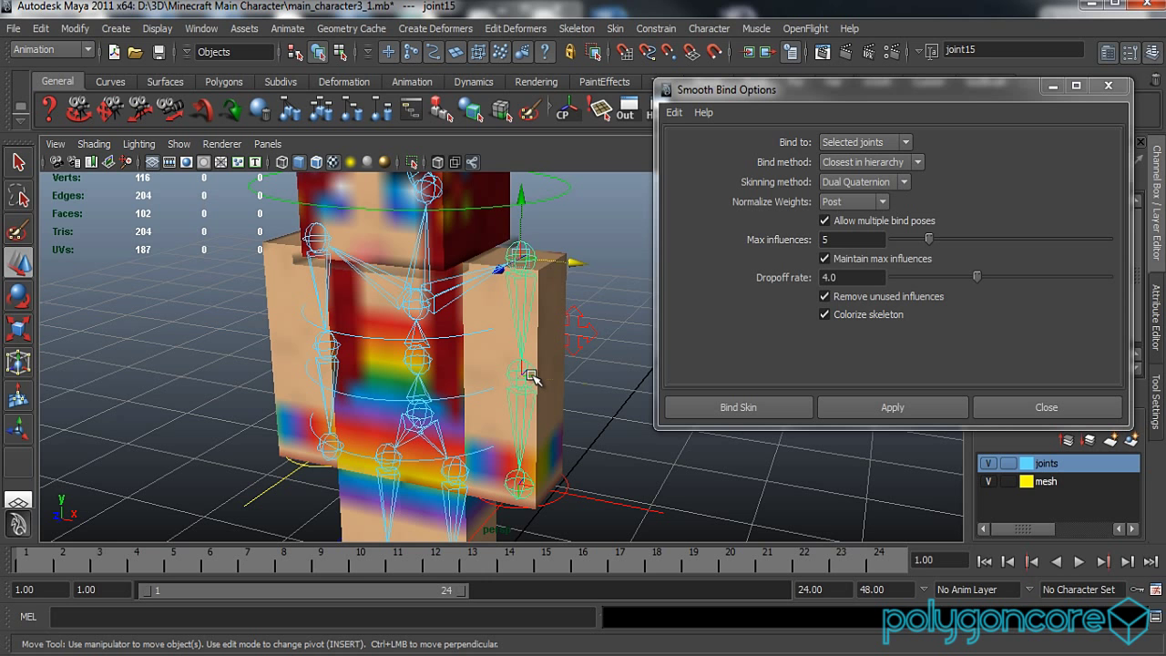
pyautogui.click(534, 490)
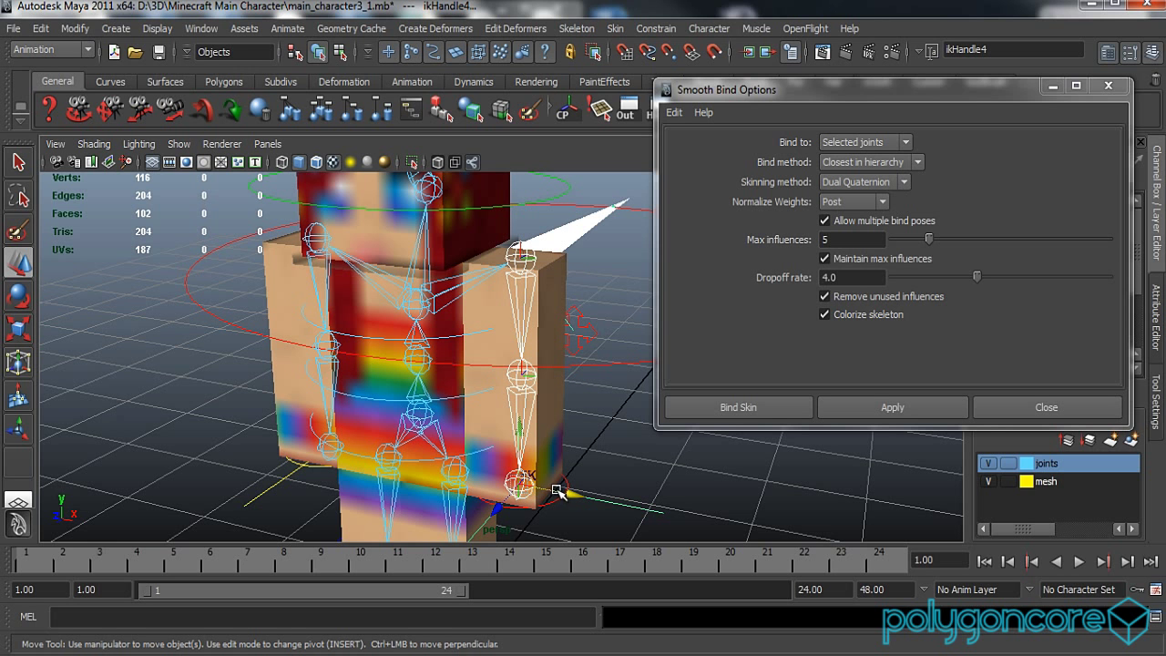
pyautogui.keyDown('alt'); pyautogui.moveTo(580, 488); pyautogui.dragTo(569, 490); pyautogui.keyUp('alt')
pyautogui.click(560, 406)
pyautogui.click(864, 411)
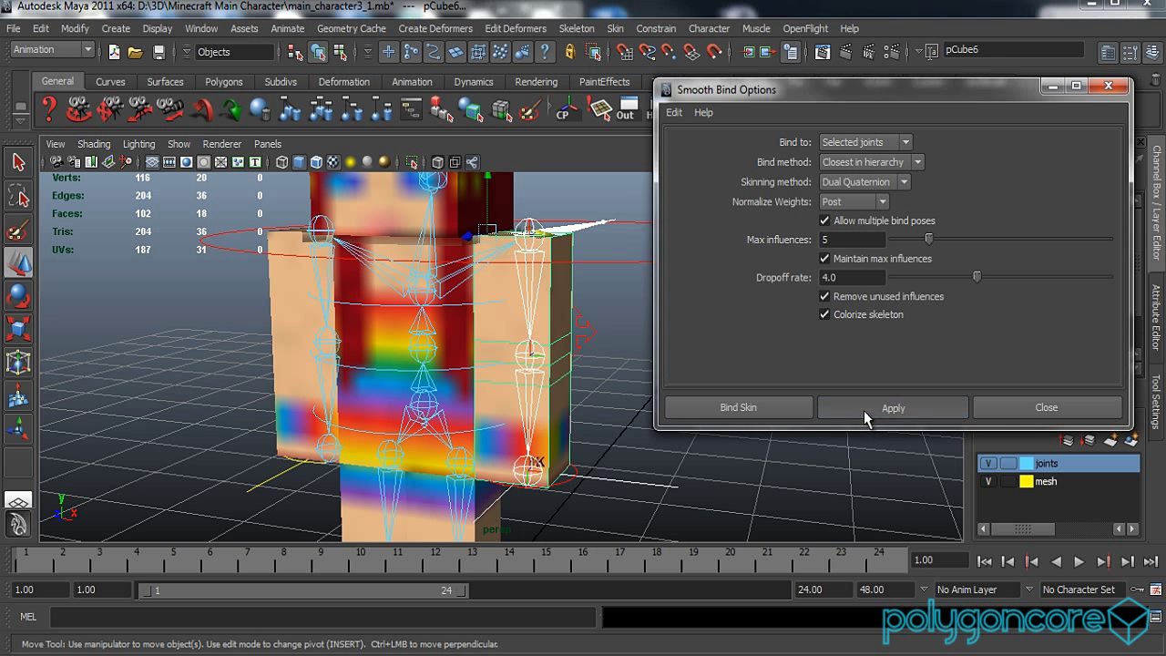
# Step: Test the left arm's deformation by moving its wrist control circle, and undo the move
pyautogui.click(566, 484)
pyautogui.click(564, 482)
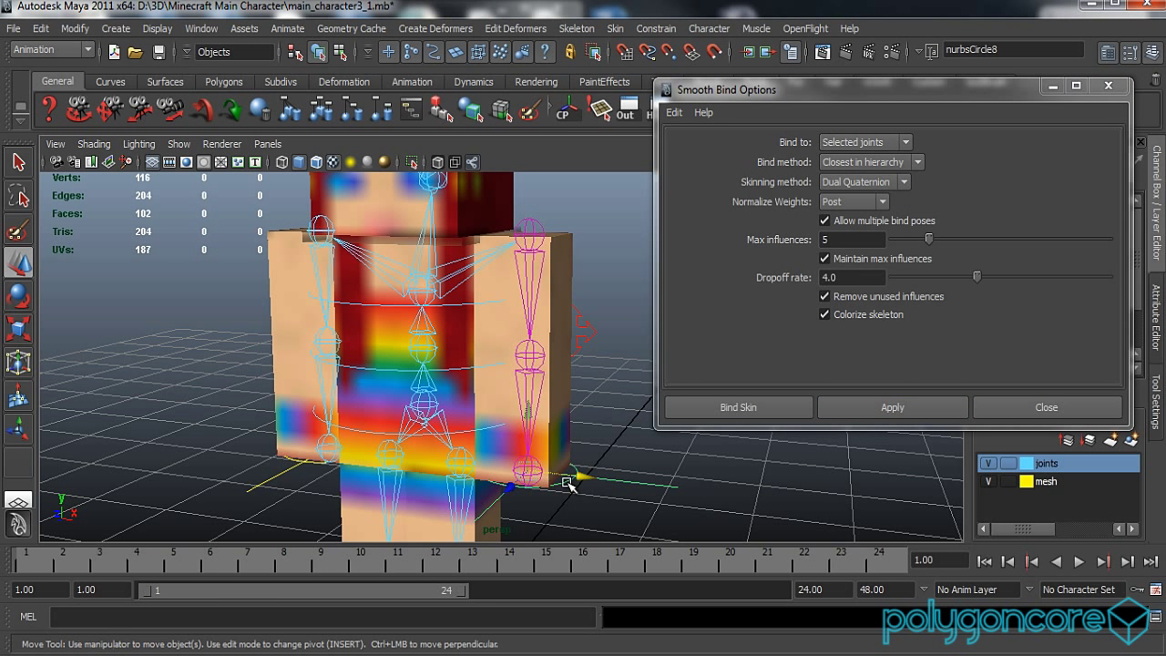
pyautogui.moveTo(534, 420)
pyautogui.mouseDown()
pyautogui.moveTo(531, 368)
pyautogui.moveTo(518, 405)
pyautogui.mouseUp()
pyautogui.hotkey('ctrl', 'z')
# Step: Smooth bind the head mesh polySurface1 to the two head joints, joint11 and joint10
pyautogui.keyDown('alt'); pyautogui.moveTo(518, 406); pyautogui.dragTo(512, 361, button='right'); pyautogui.keyUp('alt')
pyautogui.keyDown('alt'); pyautogui.moveTo(511, 361); pyautogui.dragTo(510, 355, button='middle'); pyautogui.keyUp('alt')
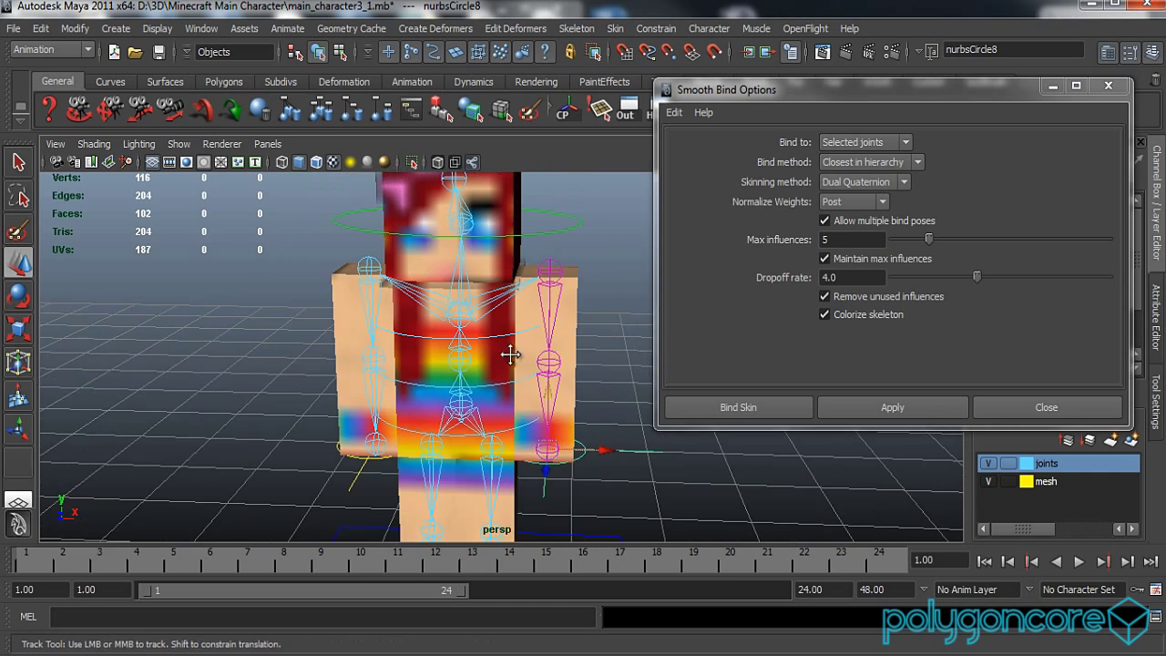
pyautogui.scroll(2, 480, 292)
pyautogui.click(458, 200)
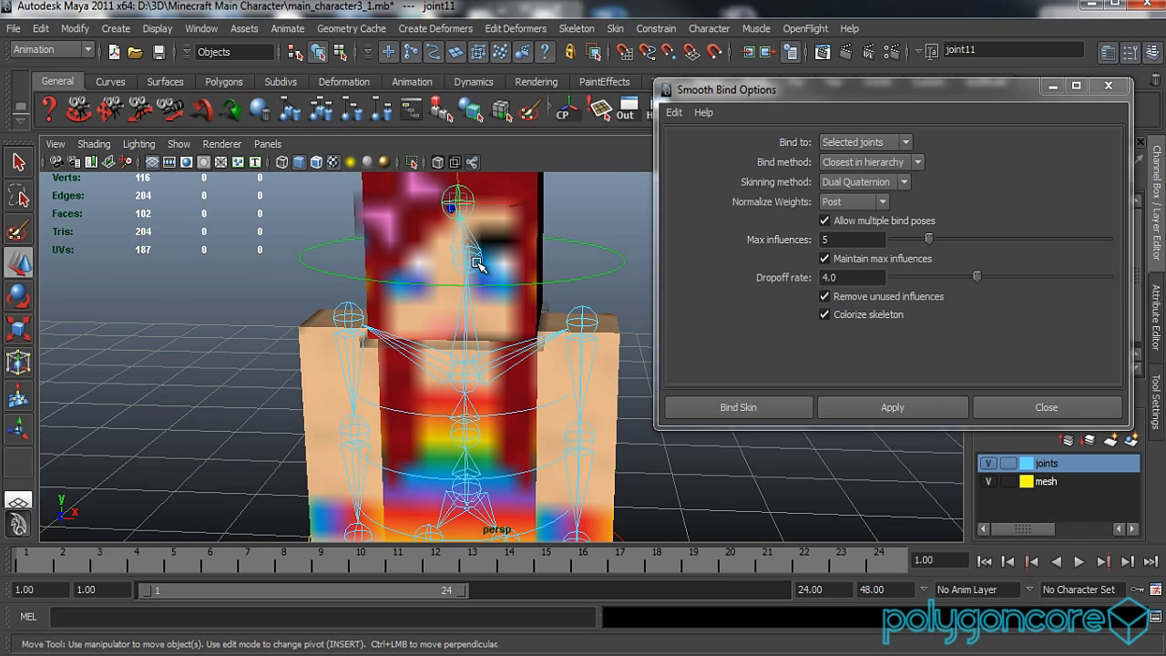
pyautogui.click(469, 262)
pyautogui.keyDown('shift'); pyautogui.click(533, 221); pyautogui.keyUp('shift')
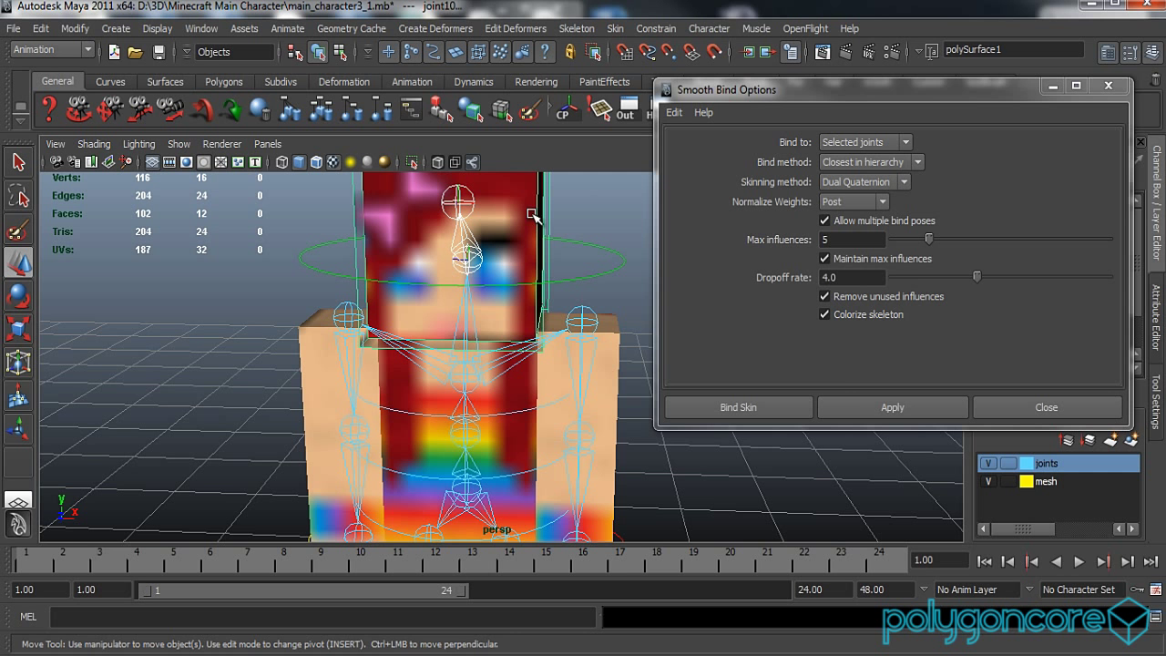
pyautogui.click(897, 409)
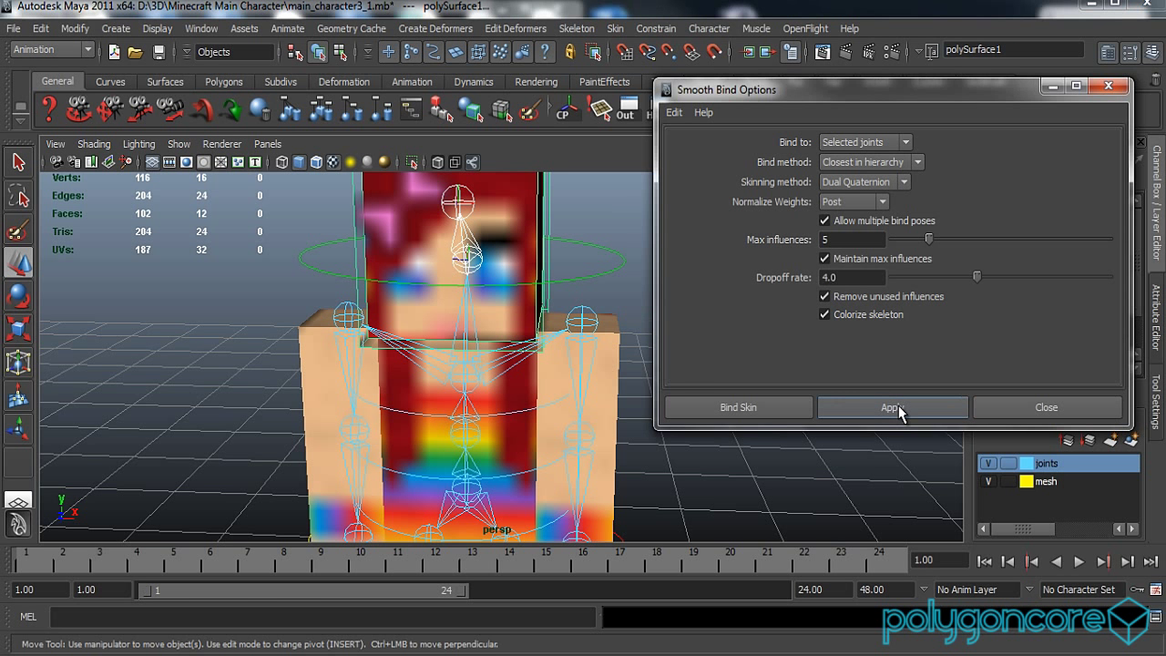
# Step: Test the head's deformation by rotating its control circle in different directions, undoing each rotation
pyautogui.click(597, 333)
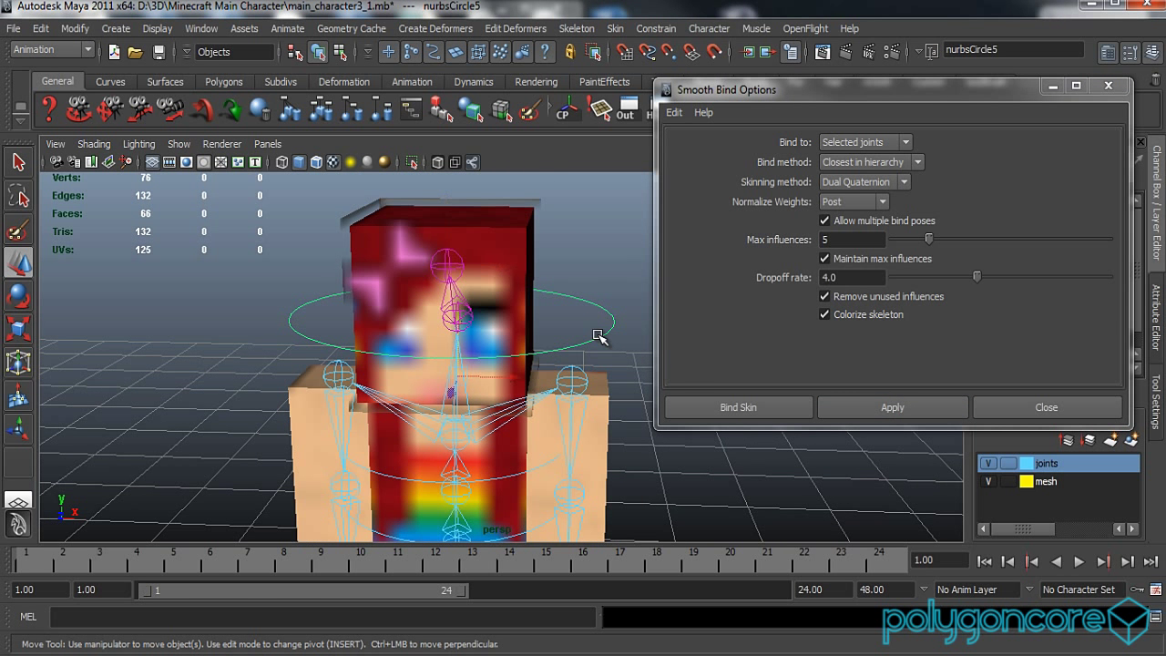
pyautogui.press('e')
pyautogui.moveTo(554, 347); pyautogui.dragTo(458, 336)
pyautogui.hotkey('ctrl', 'z')
pyautogui.keyDown('alt'); pyautogui.moveTo(468, 372); pyautogui.dragTo(405, 334); pyautogui.keyUp('alt')
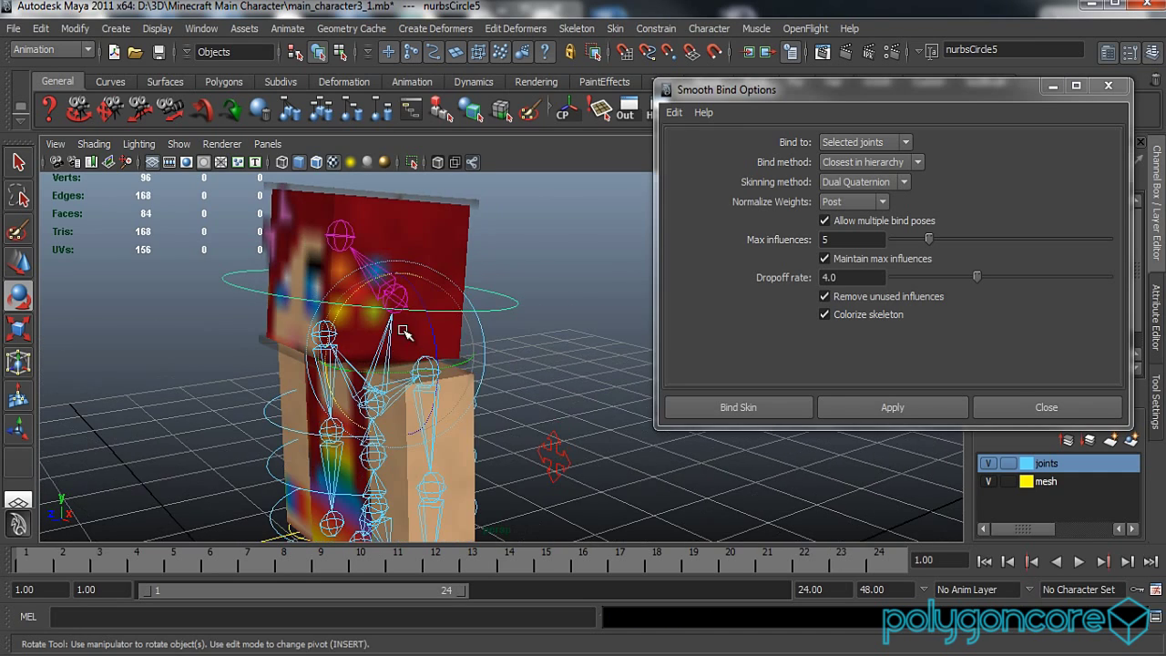
pyautogui.moveTo(363, 296); pyautogui.dragTo(507, 406)
pyautogui.hotkey('ctrl', 'z')
# Step: Smooth bind the right leg mesh pCube5 to its hip, knee and ankle joints
pyautogui.keyDown('alt'); pyautogui.moveTo(547, 456); pyautogui.dragTo(516, 351, button='middle'); pyautogui.keyUp('alt')
pyautogui.click(454, 314)
pyautogui.keyDown('shift'); pyautogui.click(458, 425); pyautogui.keyUp('shift')
pyautogui.keyDown('alt'); pyautogui.moveTo(486, 476); pyautogui.dragTo(501, 382, button='middle'); pyautogui.keyUp('alt')
pyautogui.scroll(3, 496, 391)
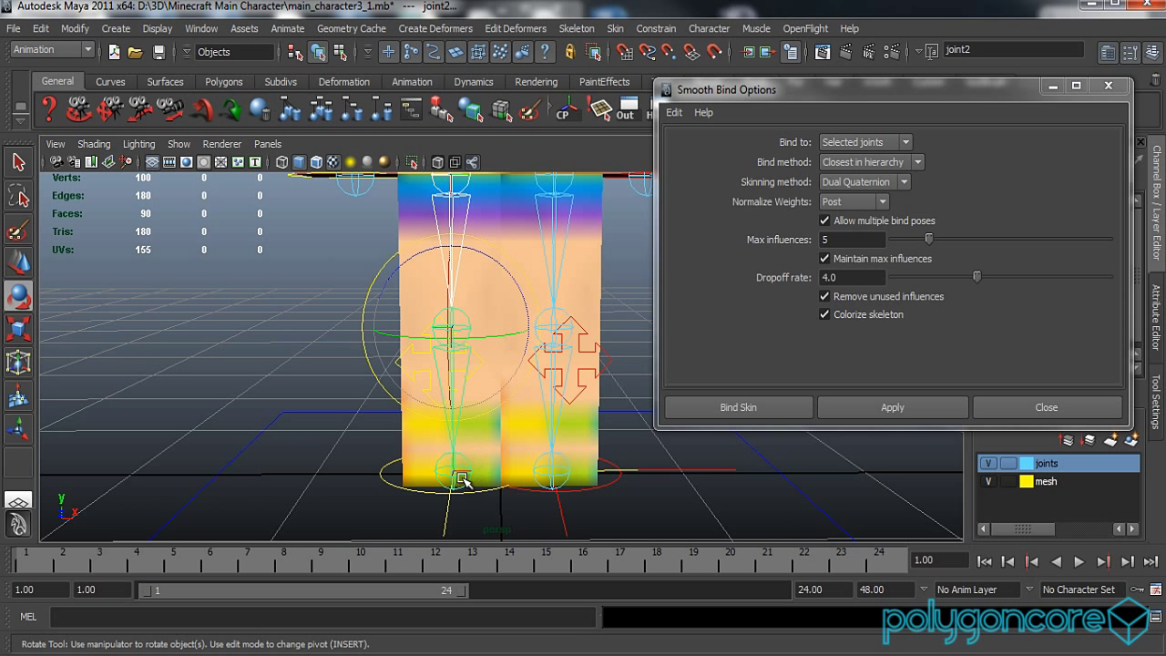
pyautogui.keyDown('shift'); pyautogui.click(409, 291); pyautogui.keyUp('shift')
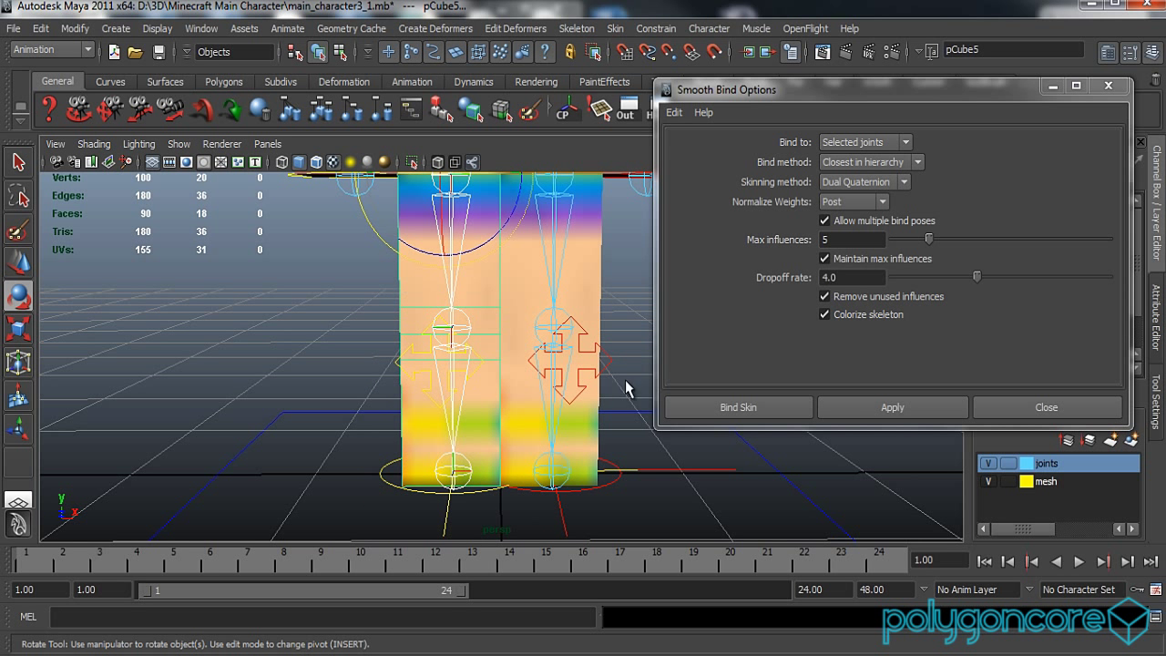
pyautogui.click(882, 410)
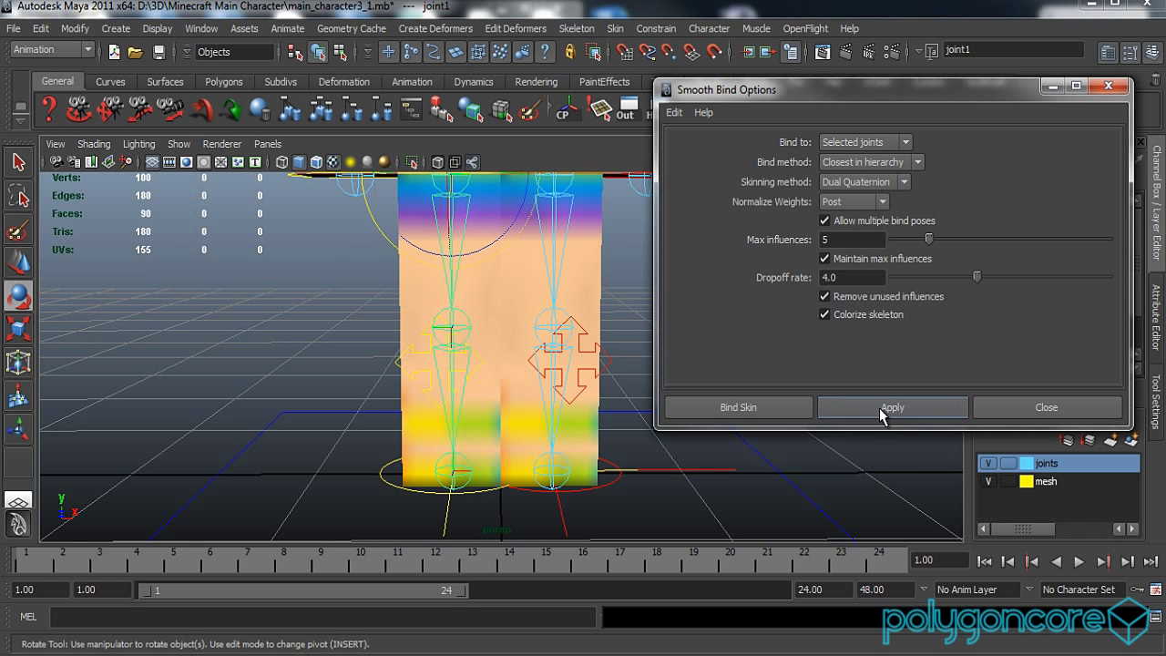
# Step: Test the right leg's bending by moving its foot control circle
pyautogui.click(418, 492)
pyautogui.keyDown('alt'); pyautogui.moveTo(416, 494); pyautogui.dragTo(578, 484); pyautogui.keyUp('alt')
pyautogui.keyDown('alt'); pyautogui.moveTo(578, 483); pyautogui.dragTo(512, 480, button='middle'); pyautogui.keyUp('alt')
pyautogui.keyDown('alt'); pyautogui.moveTo(512, 480); pyautogui.dragTo(504, 479); pyautogui.keyUp('alt')
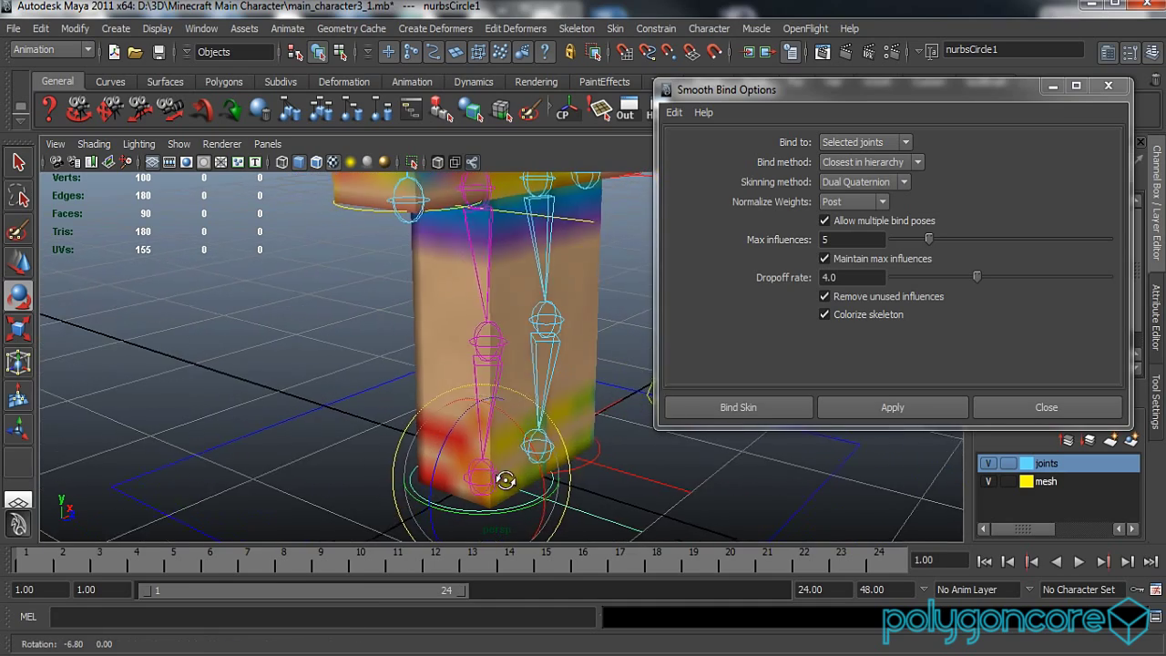
pyautogui.press('w')
pyautogui.moveTo(485, 421); pyautogui.dragTo(497, 382)
pyautogui.keyDown('alt'); pyautogui.moveTo(496, 392); pyautogui.dragTo(534, 409); pyautogui.keyUp('alt')
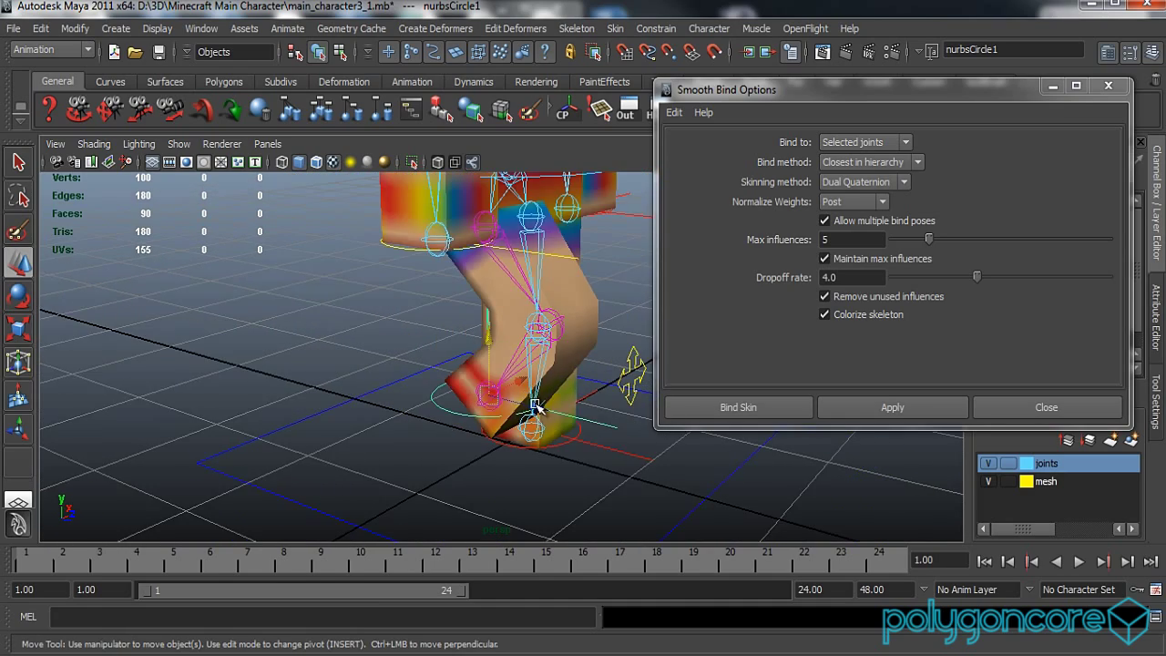
# Step: Test the right knee's direction by moving its pole vector control, curve1
pyautogui.keyDown('alt'); pyautogui.moveTo(534, 409); pyautogui.dragTo(411, 447, button='middle'); pyautogui.keyUp('alt')
pyautogui.keyDown('alt'); pyautogui.moveTo(411, 447); pyautogui.dragTo(583, 439); pyautogui.keyUp('alt')
pyautogui.click(616, 390)
pyautogui.keyDown('alt'); pyautogui.moveTo(616, 390); pyautogui.dragTo(368, 425); pyautogui.keyUp('alt')
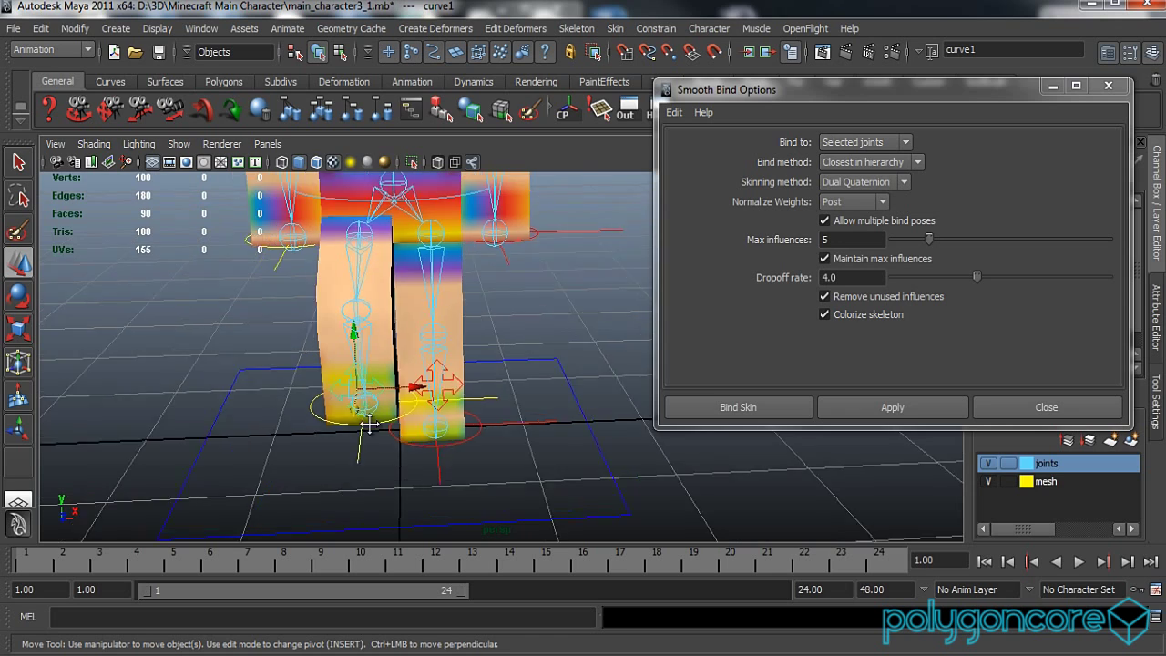
pyautogui.keyDown('alt'); pyautogui.moveTo(369, 425); pyautogui.dragTo(387, 419, button='right'); pyautogui.keyUp('alt')
pyautogui.keyDown('alt'); pyautogui.moveTo(387, 419); pyautogui.dragTo(448, 432, button='middle'); pyautogui.keyUp('alt')
pyautogui.moveTo(447, 427); pyautogui.dragTo(474, 448)
# Step: Undo the test moves of the right leg's knee and foot controls
pyautogui.hotkey('ctrl', 'z')
pyautogui.hotkey('ctrl', 'z')
pyautogui.hotkey('ctrl', 'z')
pyautogui.hotkey('ctrl', 'z')
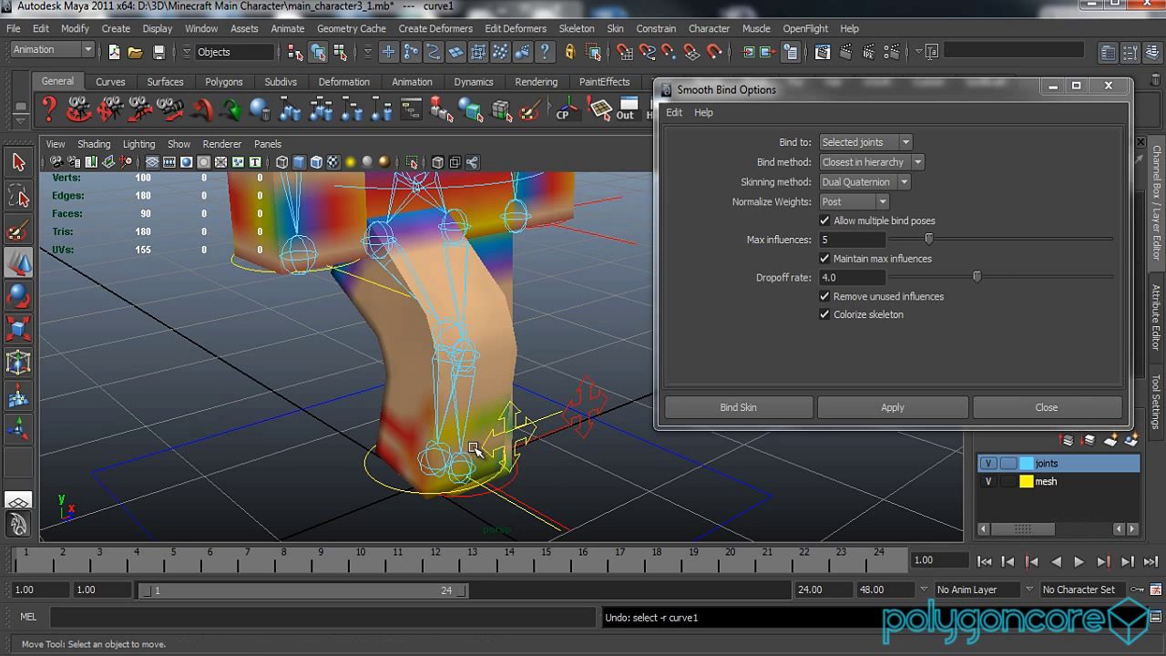
pyautogui.hotkey('ctrl', 'z')
pyautogui.hotkey('ctrl', 'z')
pyautogui.hotkey('ctrl', 'z')
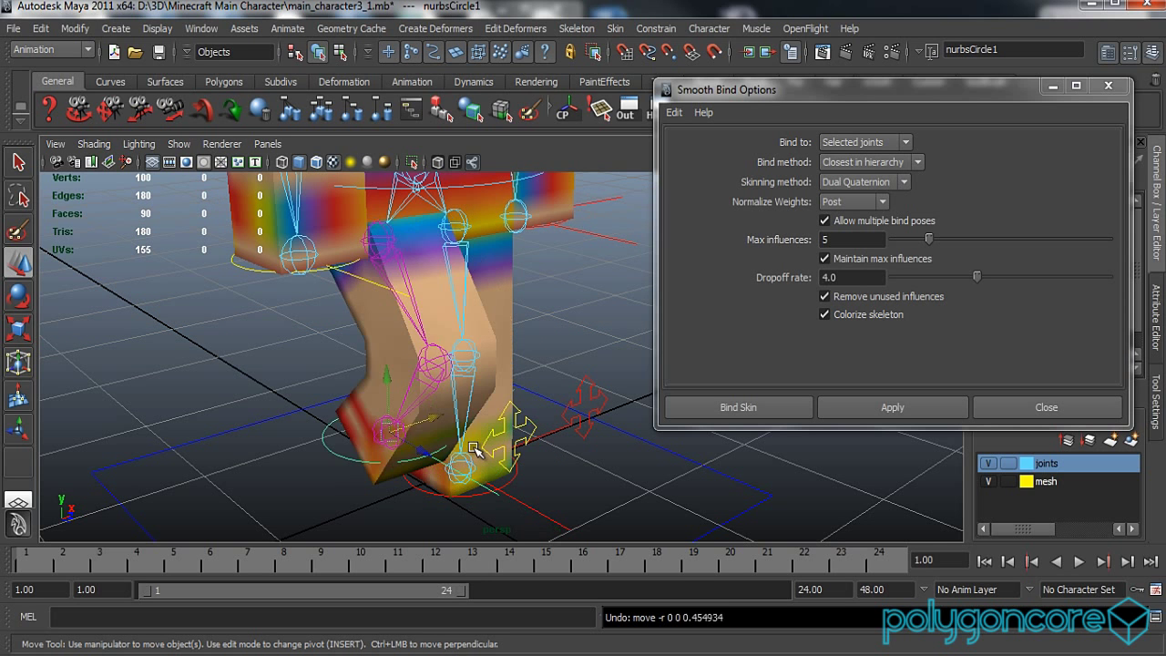
# Step: Smooth bind the left leg mesh to its hip, knee and ankle joints
pyautogui.keyDown('alt'); pyautogui.moveTo(533, 453); pyautogui.dragTo(474, 376); pyautogui.keyUp('alt')
pyautogui.click(475, 260)
pyautogui.keyDown('alt'); pyautogui.moveTo(506, 432); pyautogui.dragTo(504, 489); pyautogui.keyUp('alt')
pyautogui.keyDown('shift'); pyautogui.click(498, 348); pyautogui.keyUp('shift')
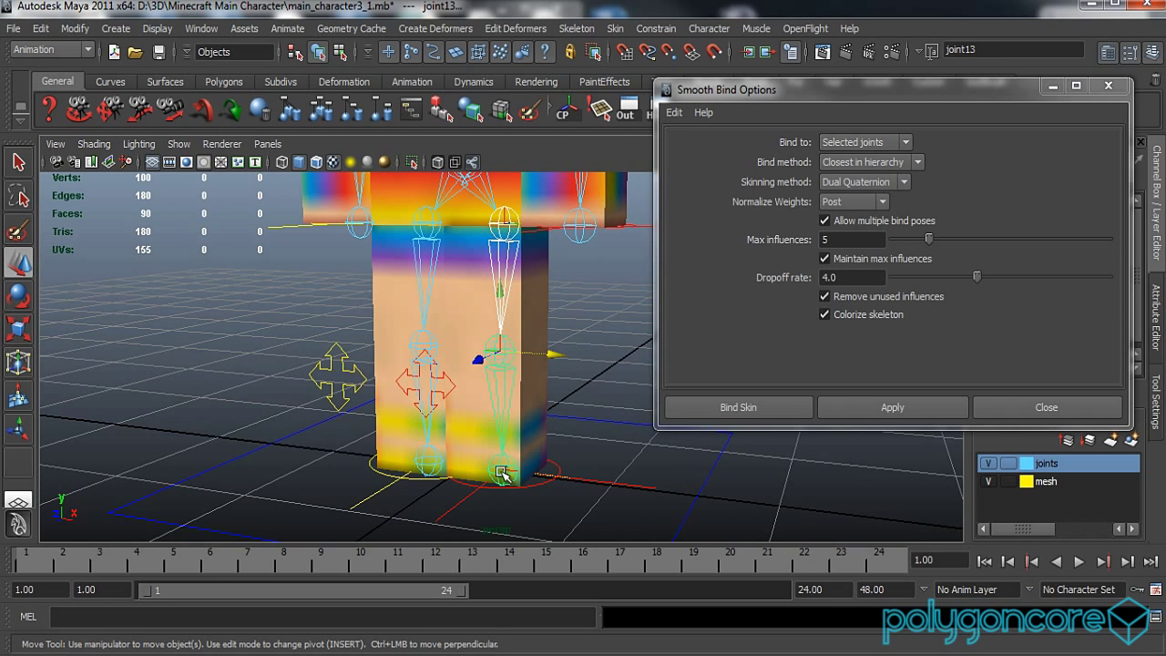
pyautogui.keyDown('shift'); pyautogui.click(503, 474); pyautogui.keyUp('shift')
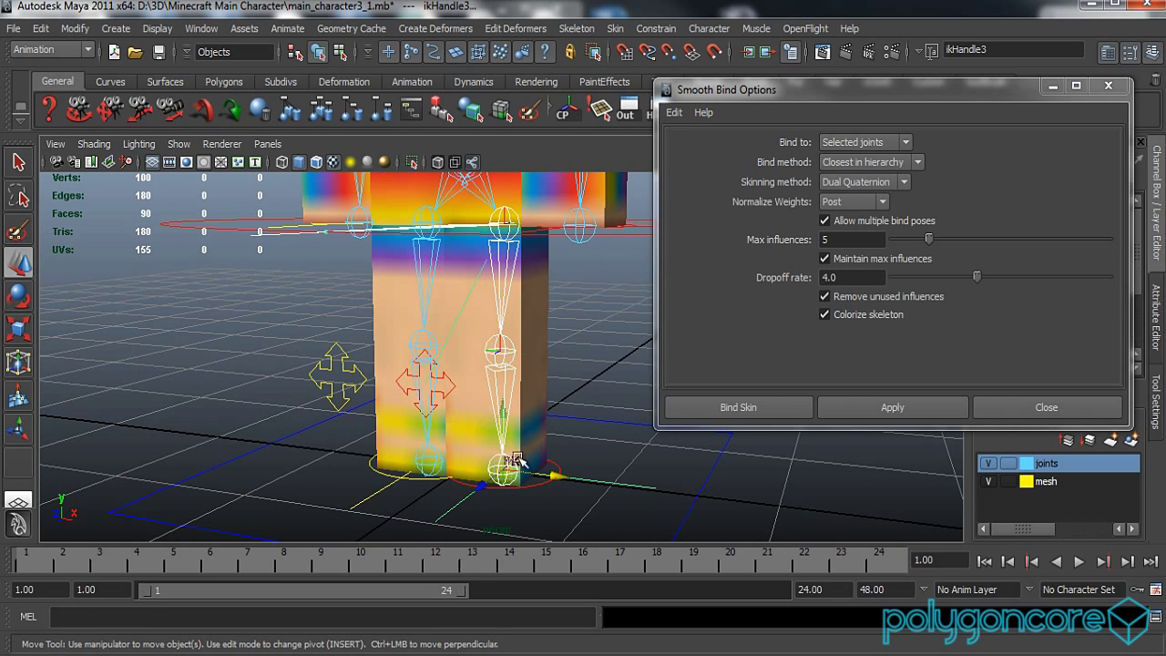
pyautogui.click(858, 407)
# Step: Test the left leg's deformation by moving its foot control circle, and undo the move
pyautogui.click(555, 482)
pyautogui.moveTo(510, 433)
pyautogui.mouseDown()
pyautogui.moveTo(511, 328)
pyautogui.moveTo(530, 393)
pyautogui.moveTo(583, 401)
pyautogui.moveTo(538, 401)
pyautogui.moveTo(510, 418)
pyautogui.mouseUp()
pyautogui.hotkey('ctrl', 'z')
# Step: Smooth bind the torso mesh to the spine joints and the two hip joints
pyautogui.click(489, 268)
pyautogui.scroll(2, 494, 333)
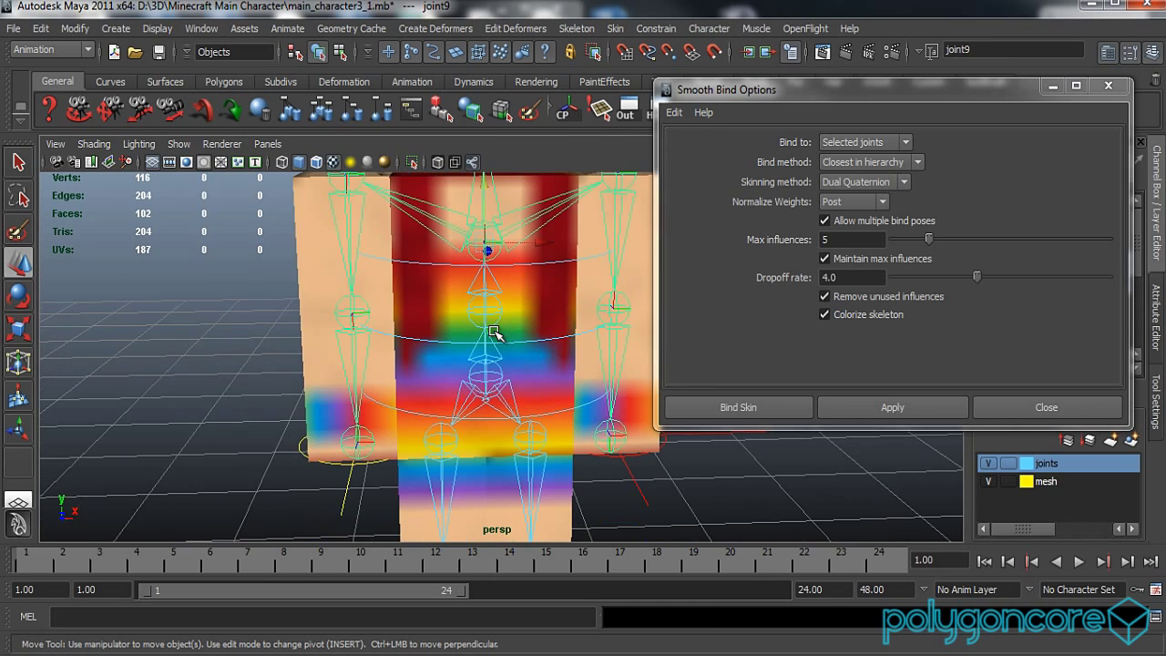
pyautogui.click(492, 315)
pyautogui.keyDown('alt'); pyautogui.moveTo(497, 384); pyautogui.dragTo(499, 394); pyautogui.keyUp('alt')
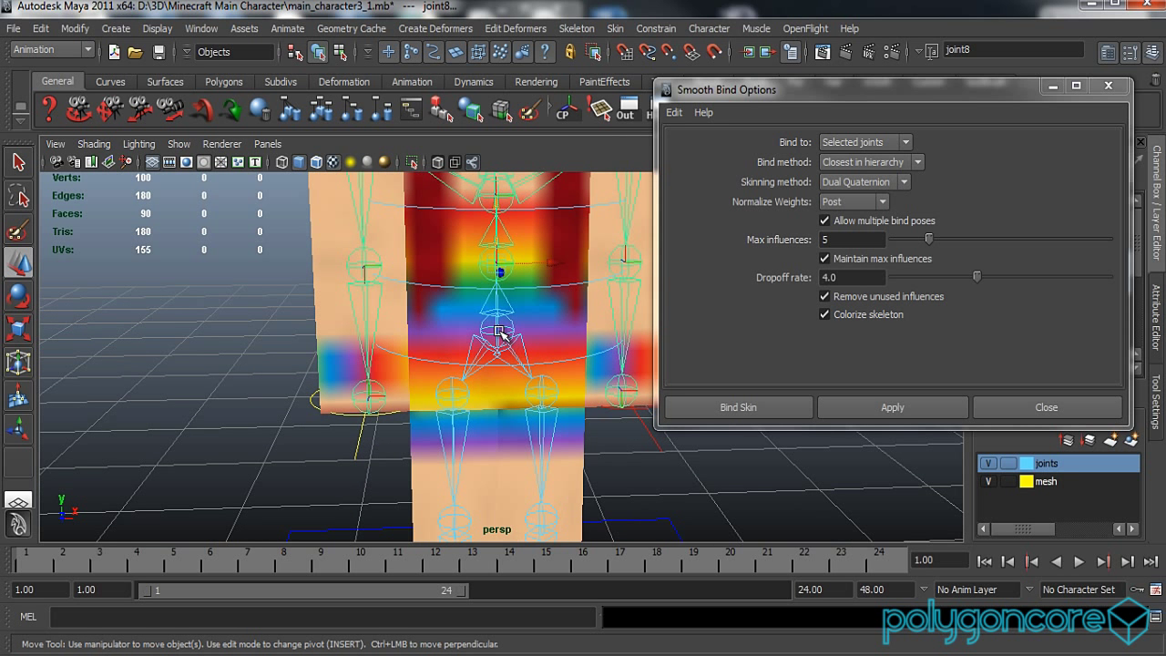
pyautogui.click(456, 398)
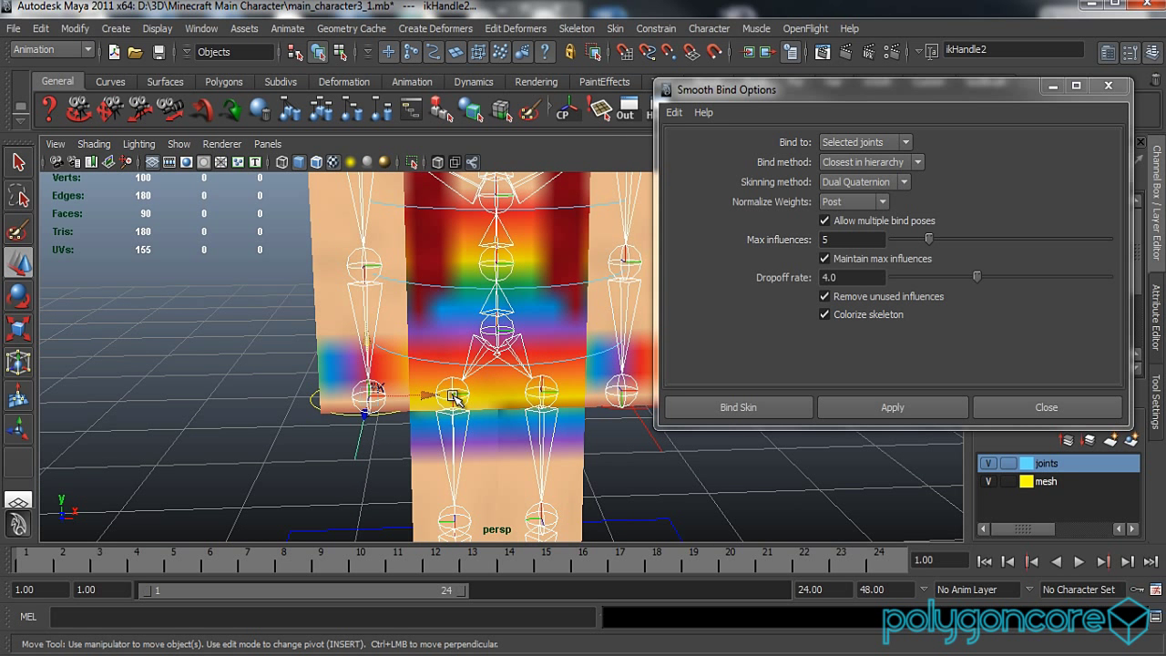
pyautogui.click(549, 393)
pyautogui.click(560, 307)
pyautogui.scroll(-4, 578, 416)
pyautogui.click(888, 409)
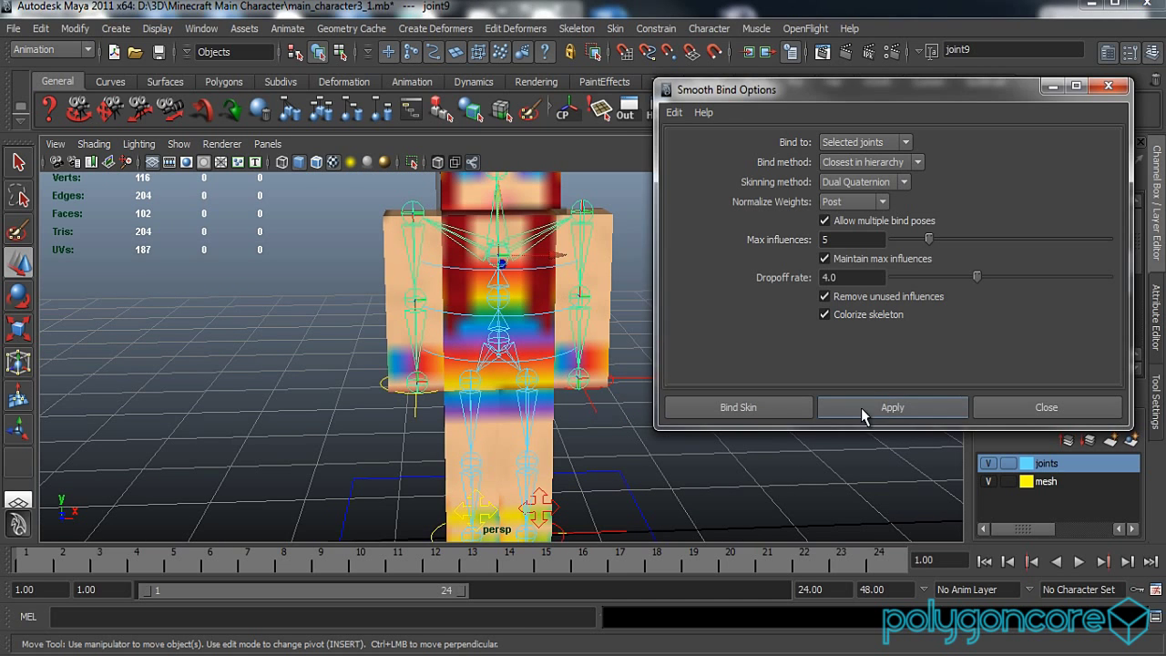
# Step: Test the torso's deformation by moving the pelvis joint, joint7, and undo the move
pyautogui.keyDown('alt'); pyautogui.moveTo(717, 477); pyautogui.dragTo(618, 481); pyautogui.keyUp('alt')
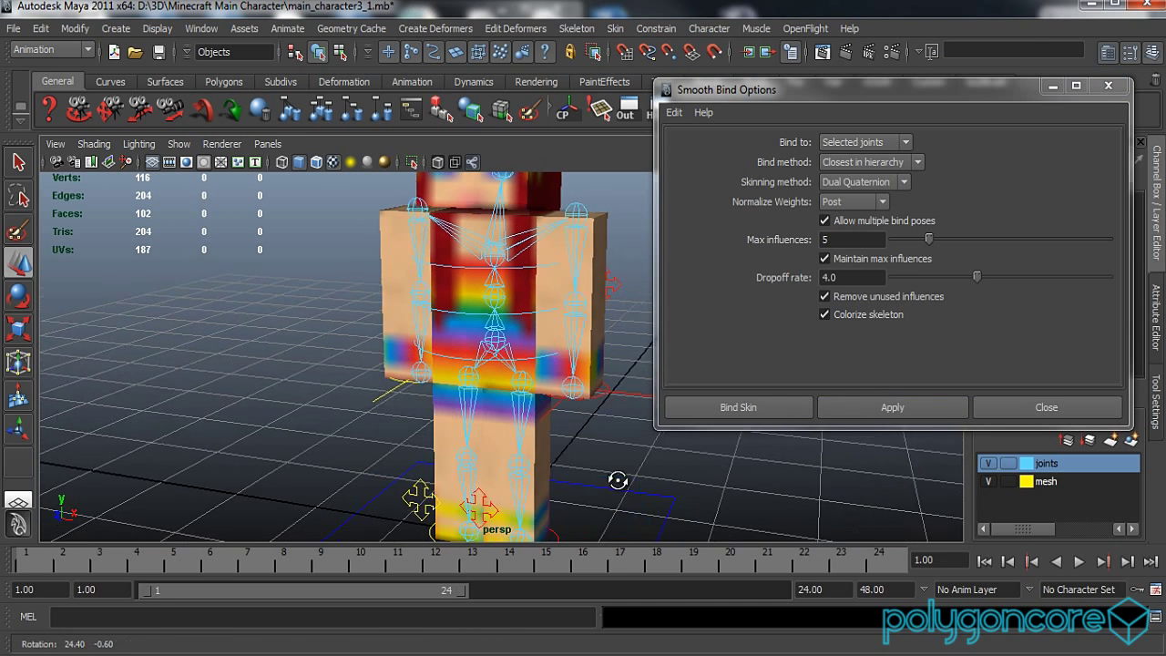
pyautogui.click(513, 360)
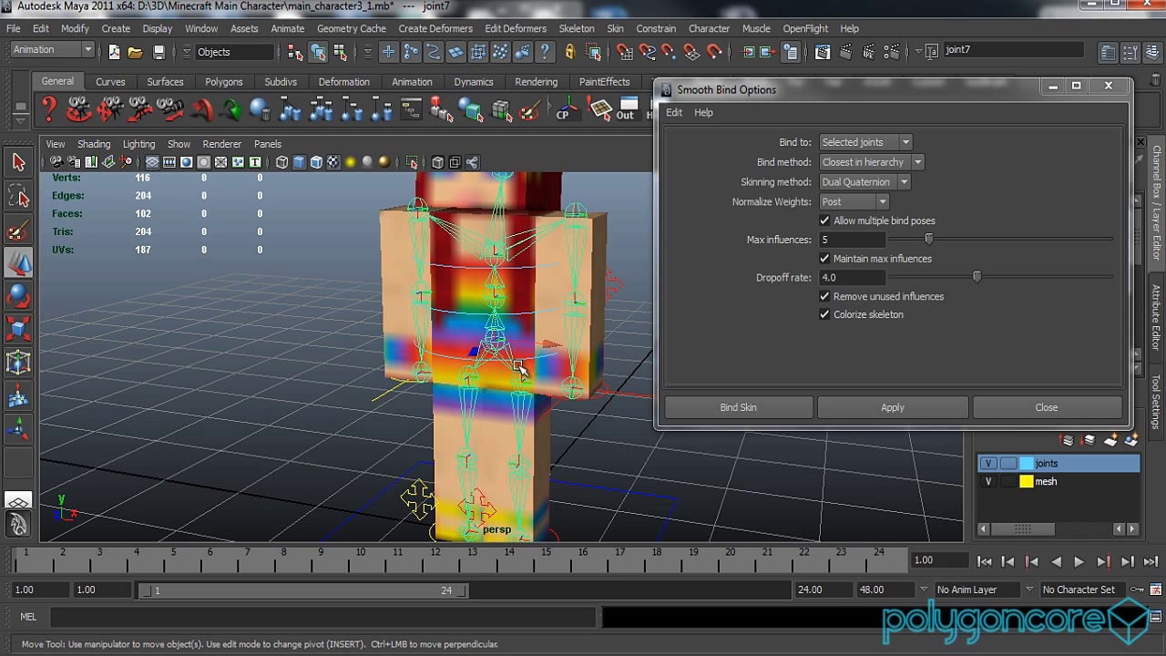
pyautogui.moveTo(494, 299); pyautogui.dragTo(494, 323)
pyautogui.hotkey('ctrl', 'z')
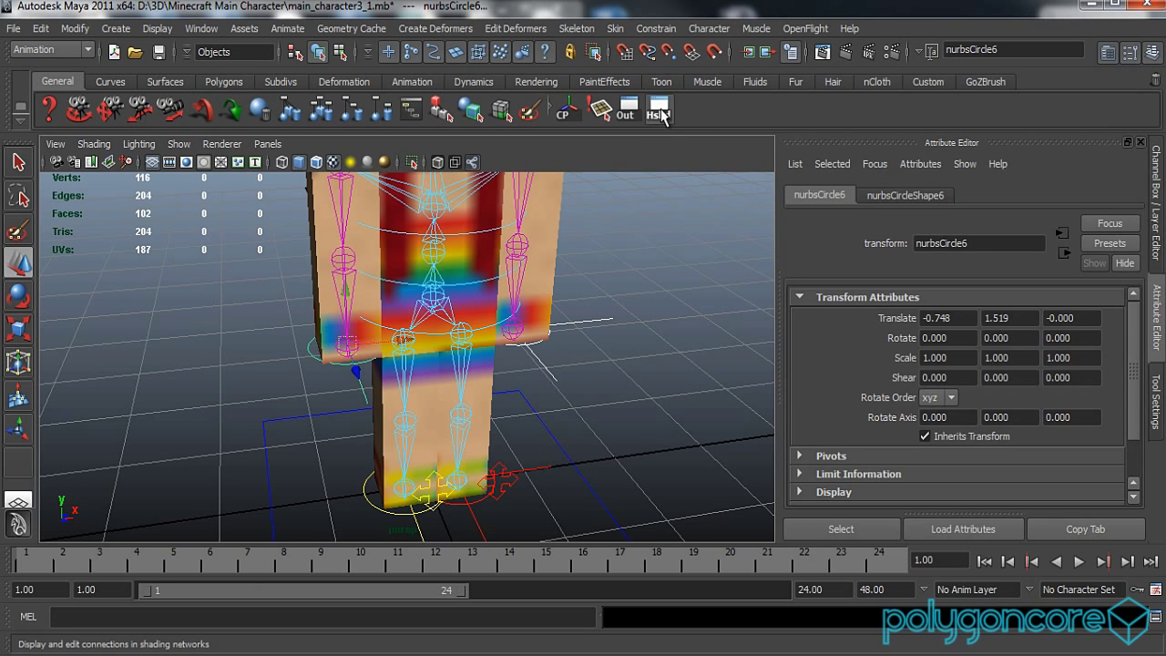
# Step: Open the Outliner, close the Hypershade, and expand the MASTER hierarchy
pyautogui.click(661, 112)
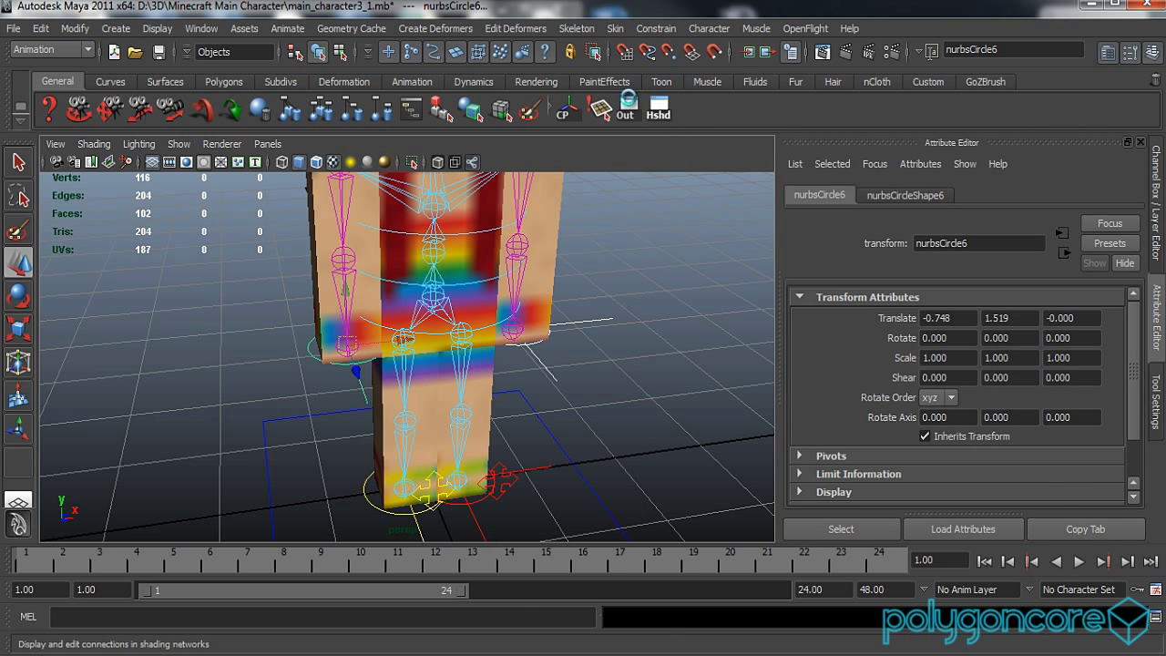
pyautogui.click(634, 115)
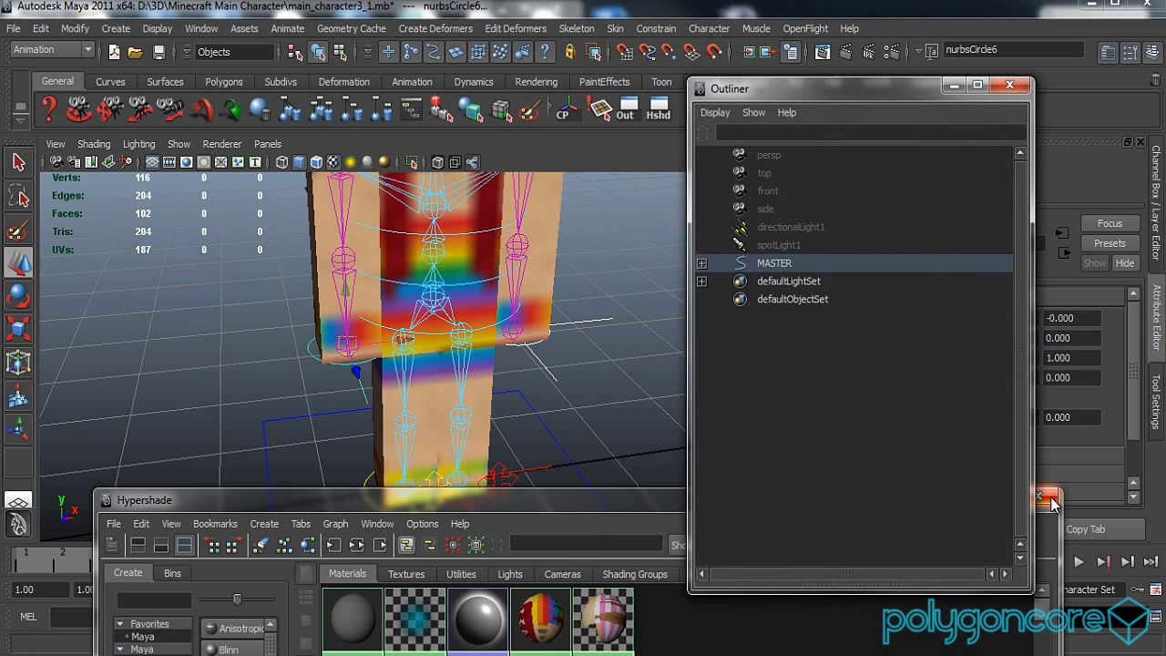
pyautogui.click(1028, 502)
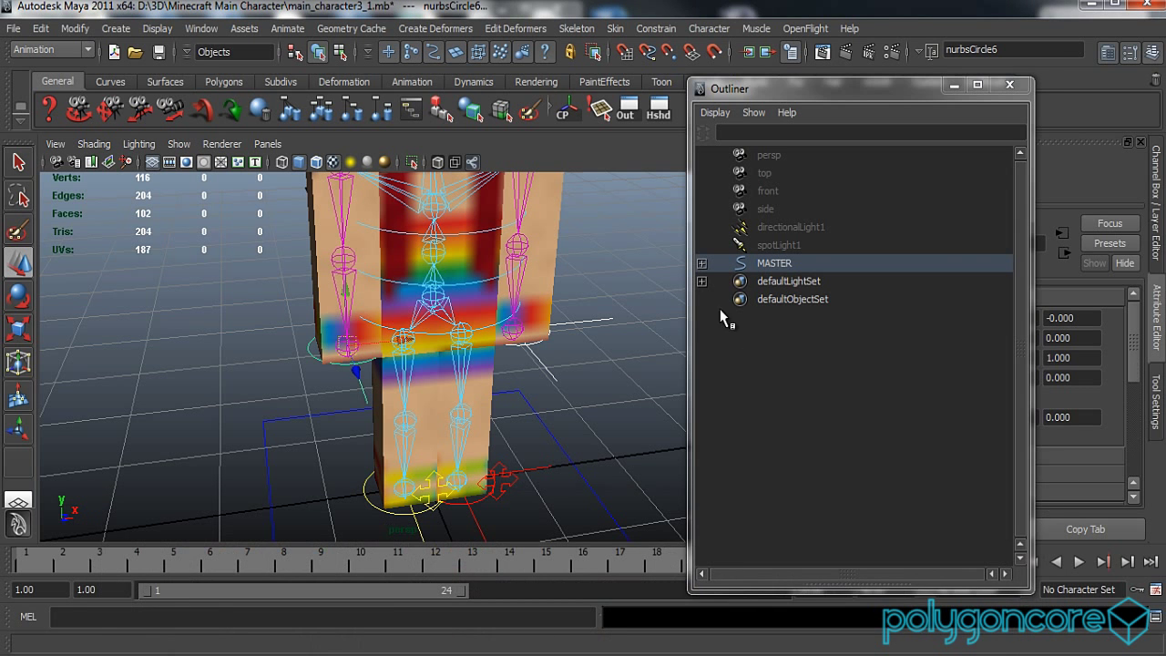
pyautogui.click(701, 263)
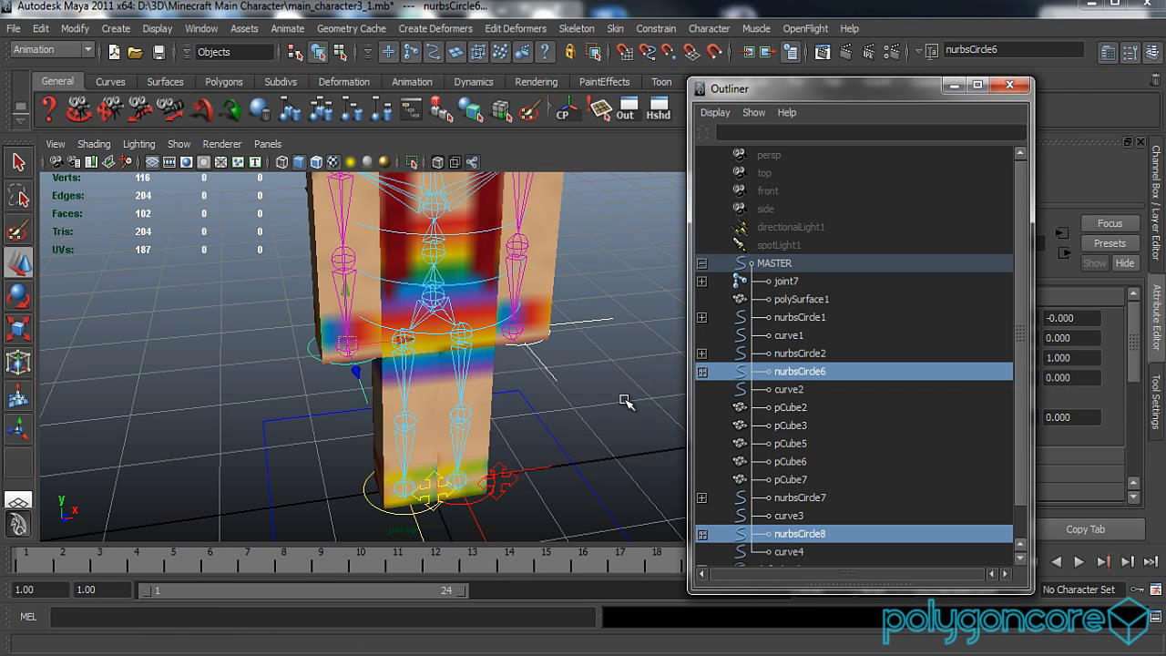
# Step: Select the right wrist control circle nurbsCircle6 and expand its hierarchy down to ikHandle2's pole vector constraint
pyautogui.click(309, 374)
pyautogui.scroll(-2, 798, 390)
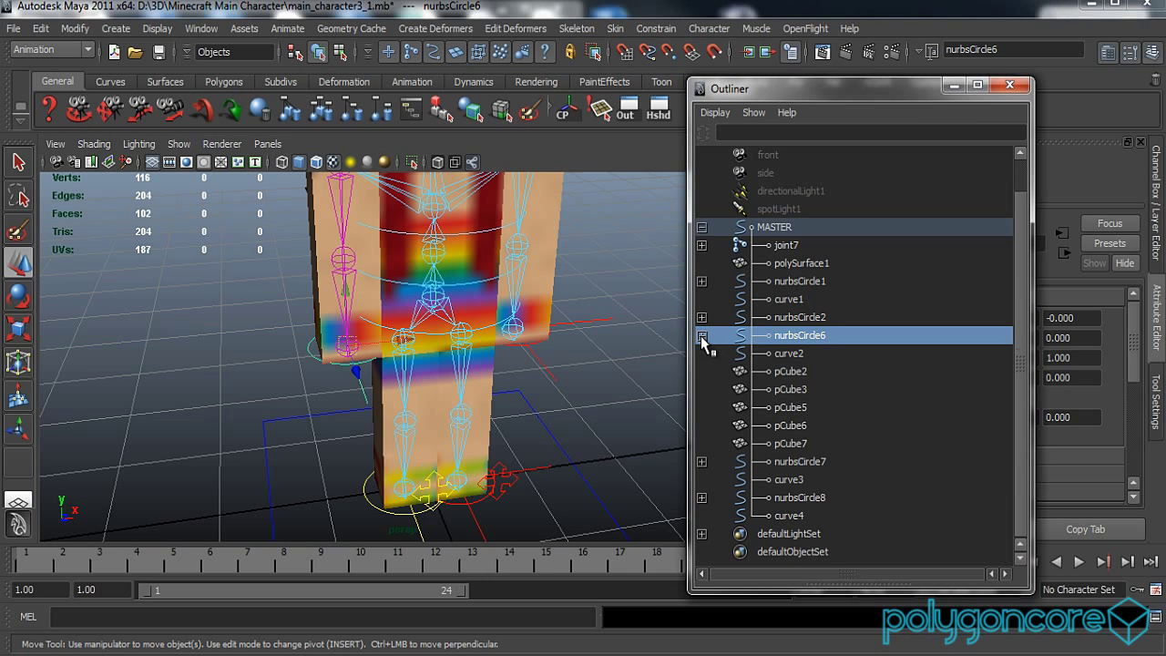
pyautogui.click(701, 335)
pyautogui.click(701, 353)
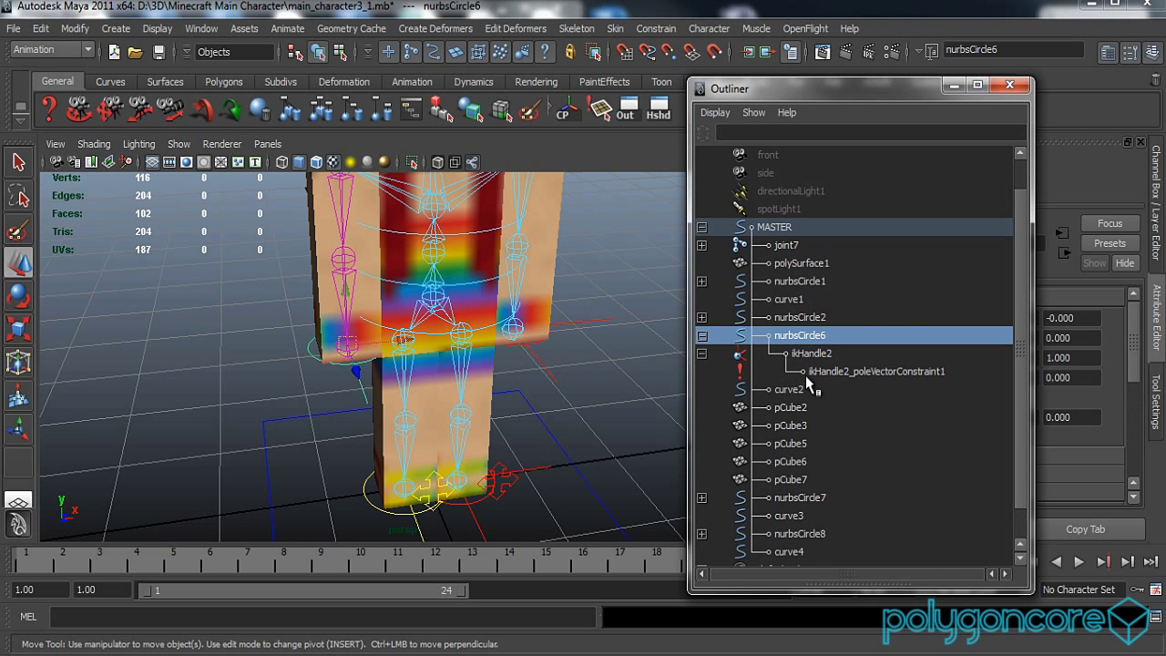
pyautogui.keyDown('alt'); pyautogui.moveTo(536, 380); pyautogui.dragTo(547, 408); pyautogui.keyUp('alt')
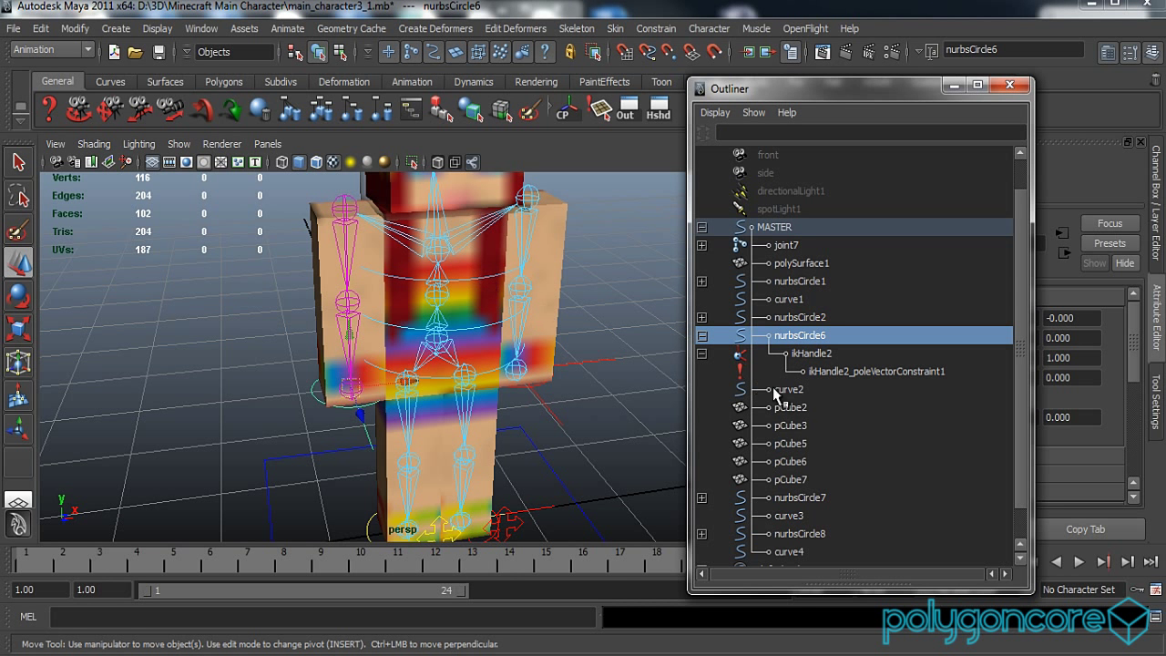
# Step: Select the chest control circle nurbsCircle4 and expand the nurbsCircle2 hierarchy down to nurbsCircle5 to examine the spine control chain
pyautogui.click(496, 276)
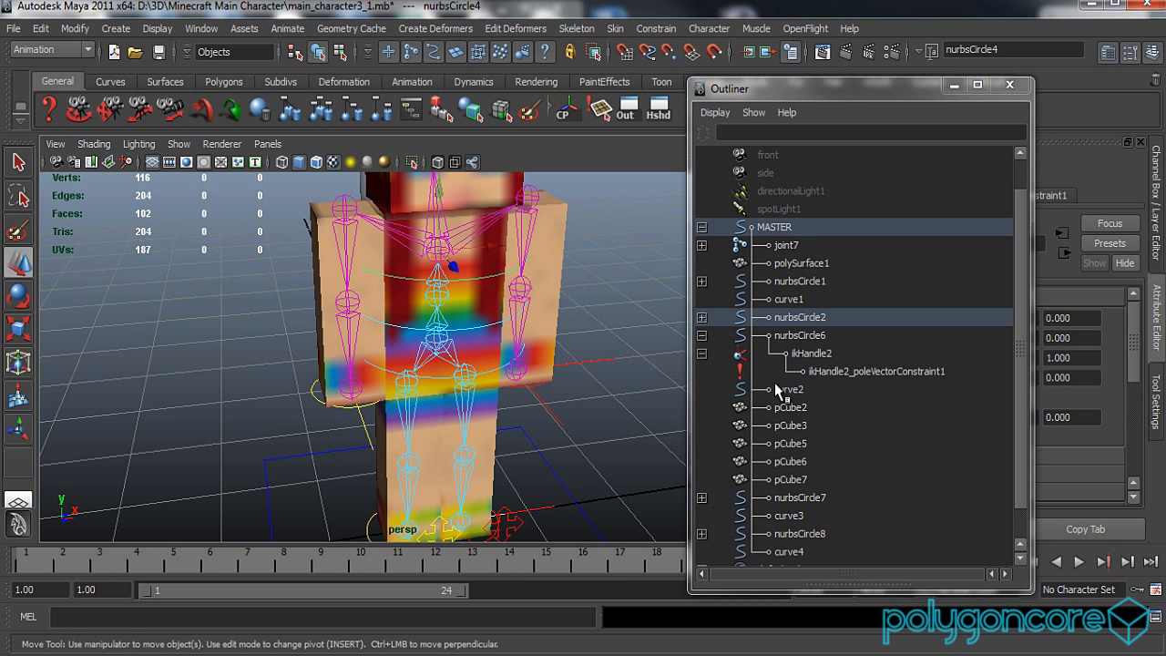
pyautogui.click(701, 317)
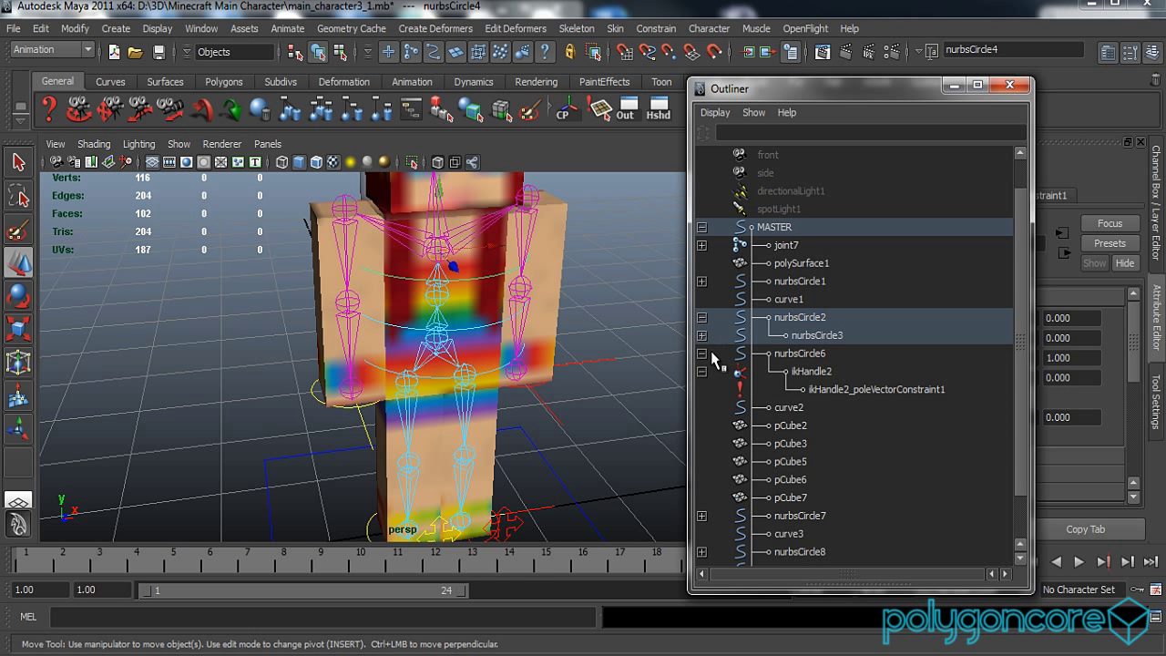
pyautogui.click(701, 335)
pyautogui.click(702, 354)
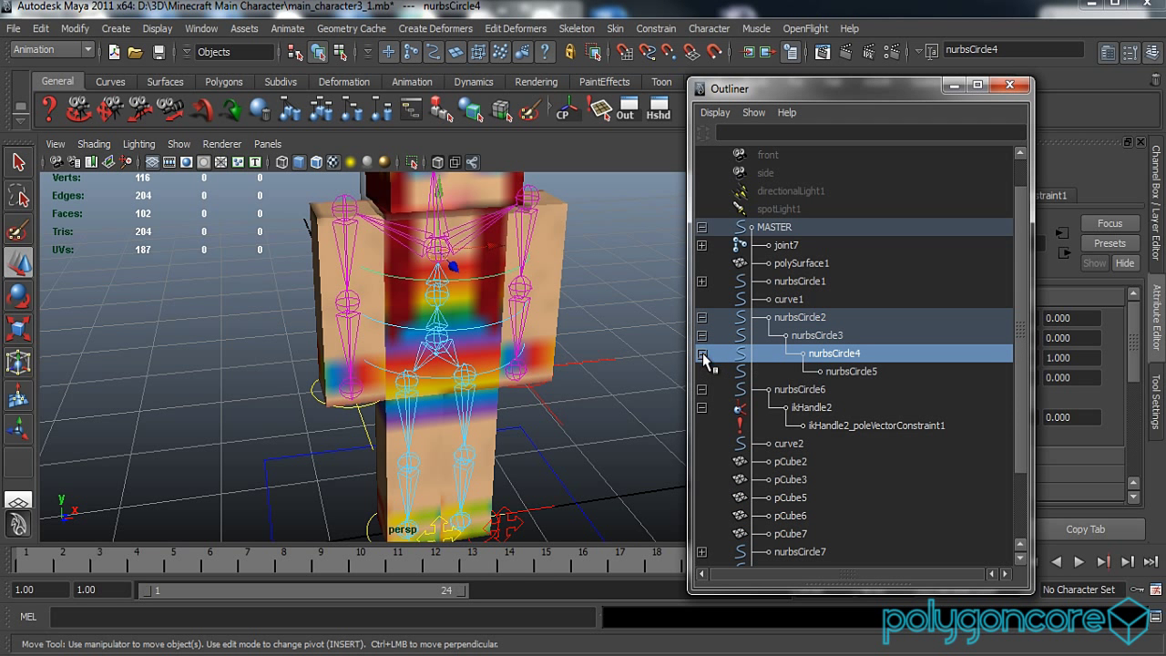
pyautogui.click(849, 372)
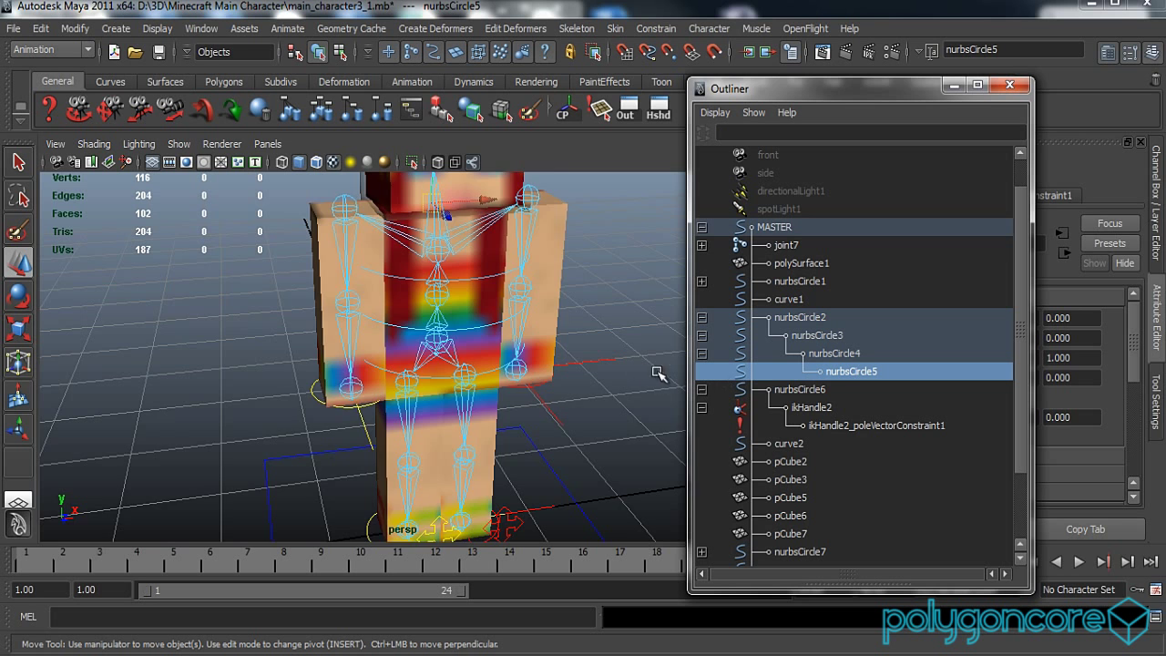
pyautogui.click(830, 353)
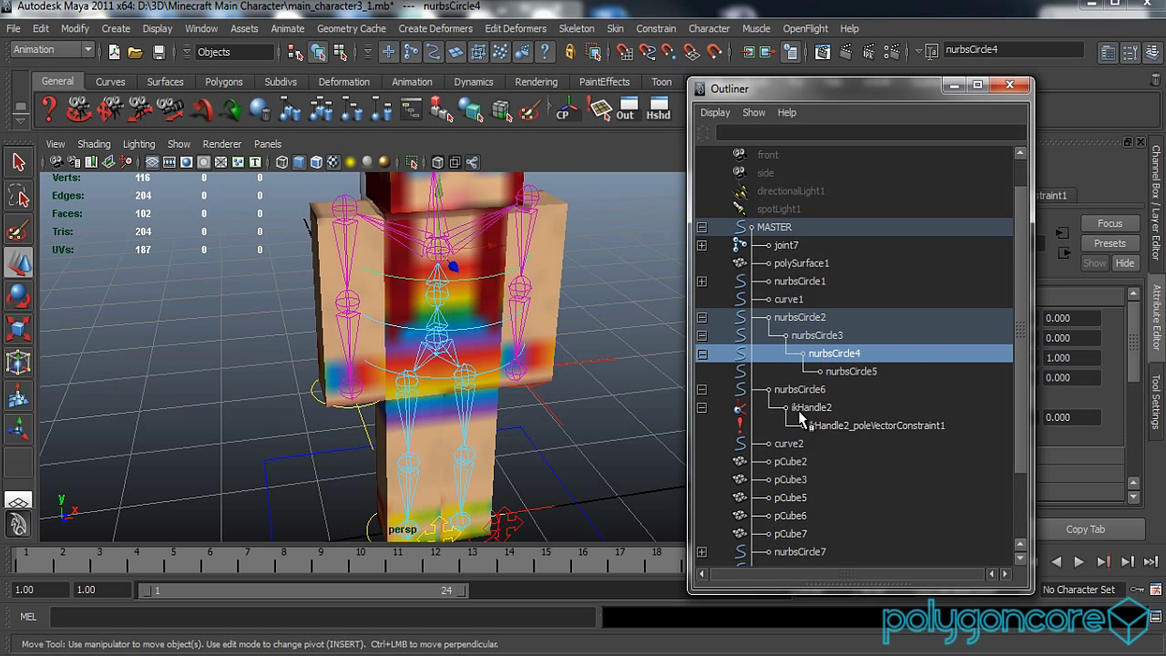
# Step: Parent the right wrist control circle nurbsCircle6 under the chest control nurbsCircle4
pyautogui.click(310, 399)
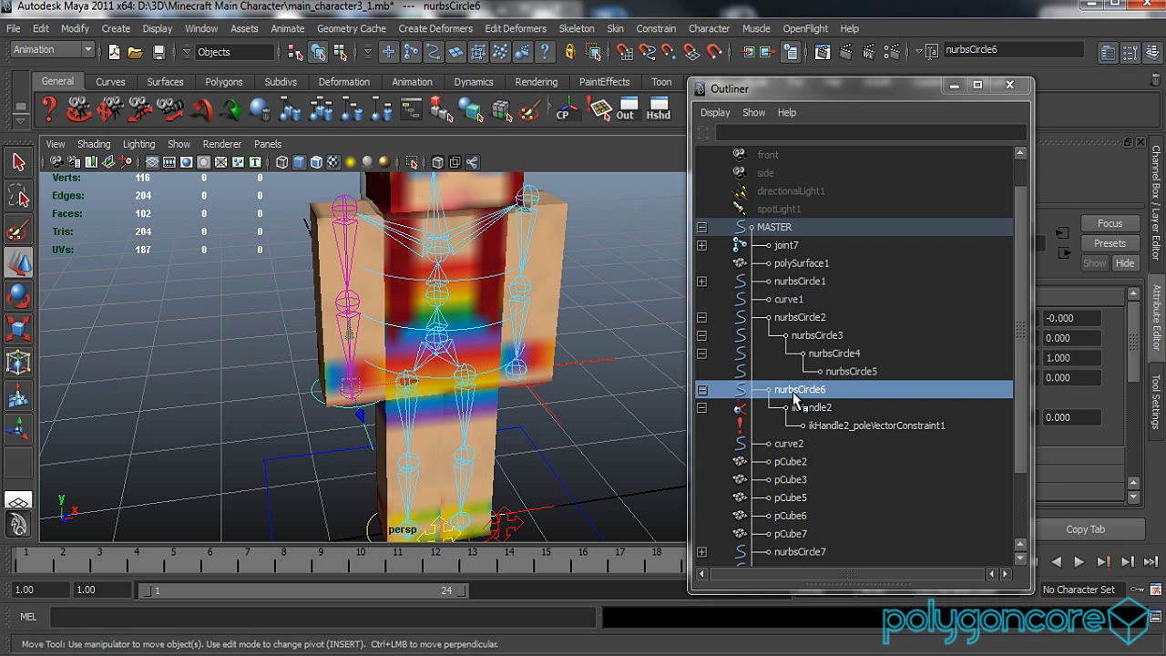
pyautogui.moveTo(791, 393); pyautogui.dragTo(824, 356, button='middle')
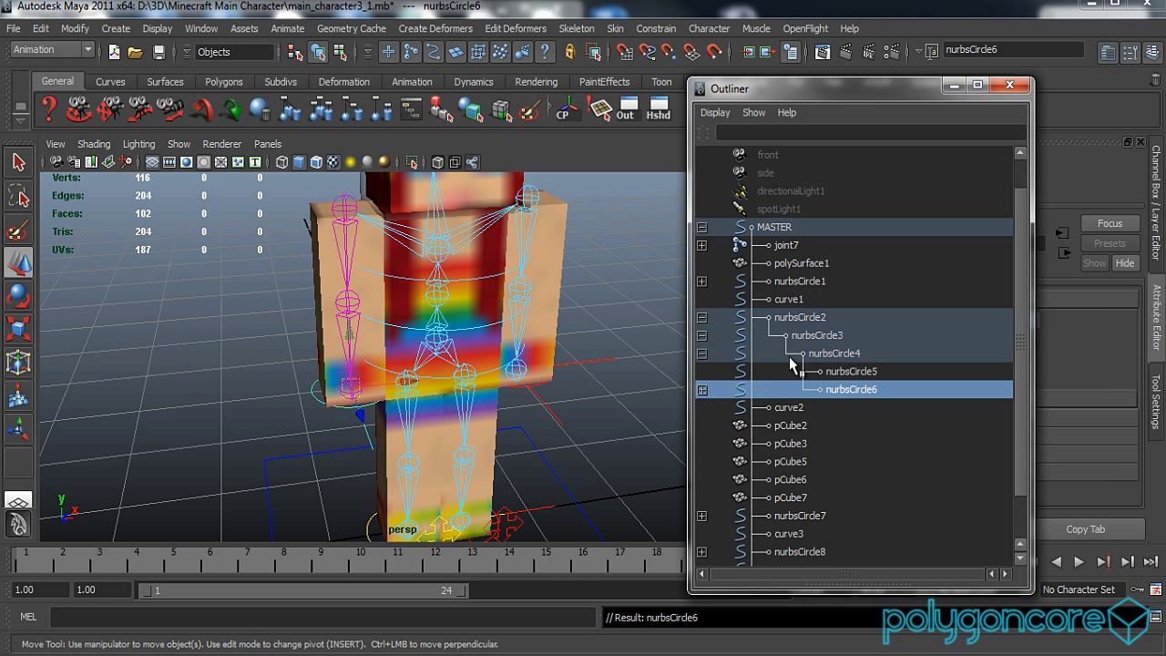
pyautogui.click(617, 403)
# Step: Test the re-parented right wrist control by moving the hip control circle nurbsCircle2 downward, and undo the move
pyautogui.click(489, 370)
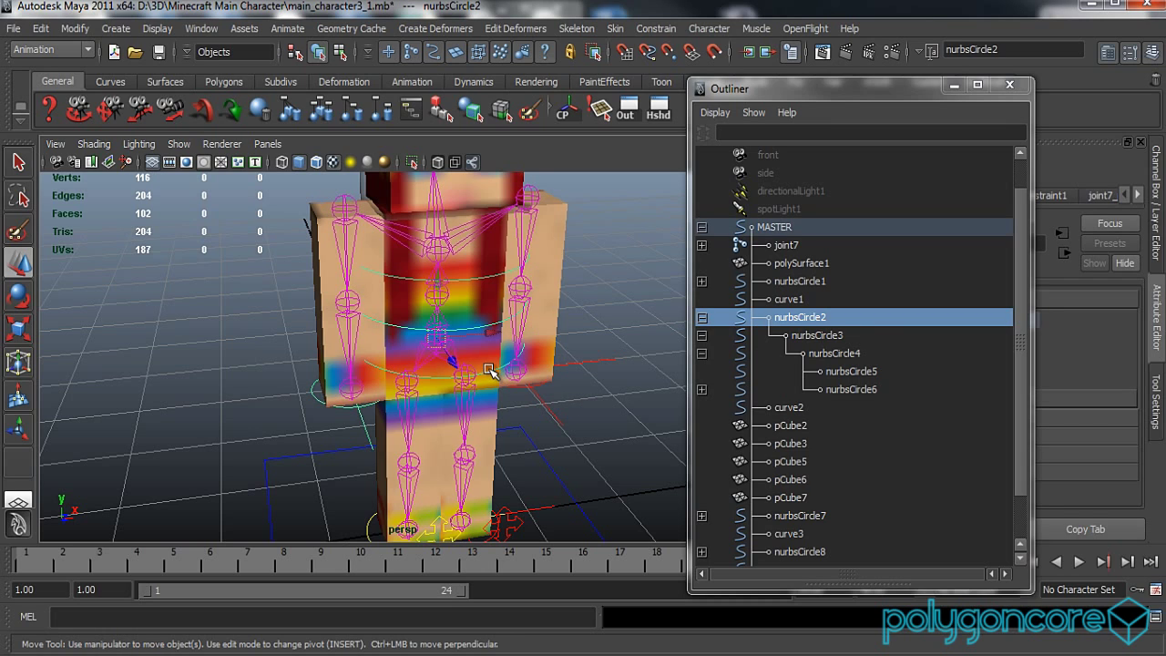
pyautogui.moveTo(439, 281); pyautogui.dragTo(440, 336)
pyautogui.hotkey('ctrl', 'z')
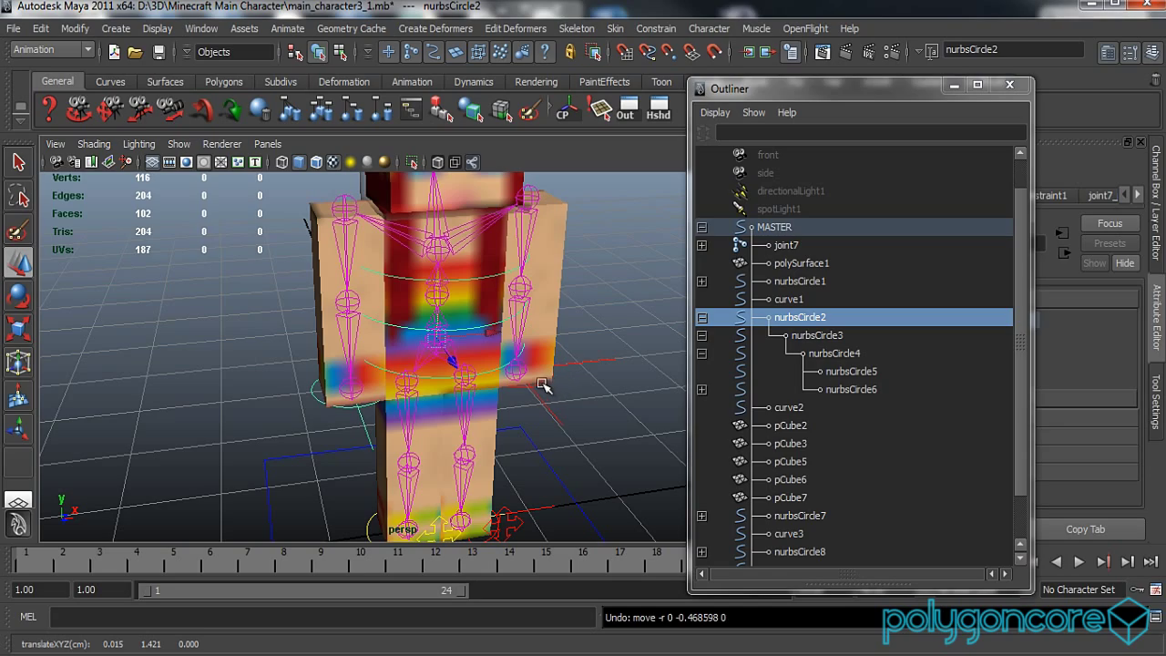
# Step: Check the IK handle under the left wrist control circle nurbsCircle8, and parent nurbsCircle8 under the chest control nurbsCircle4
pyautogui.keyDown('alt'); pyautogui.moveTo(546, 412); pyautogui.dragTo(482, 409); pyautogui.keyUp('alt')
pyautogui.keyDown('alt'); pyautogui.moveTo(482, 409); pyautogui.dragTo(551, 439, button='right'); pyautogui.keyUp('alt')
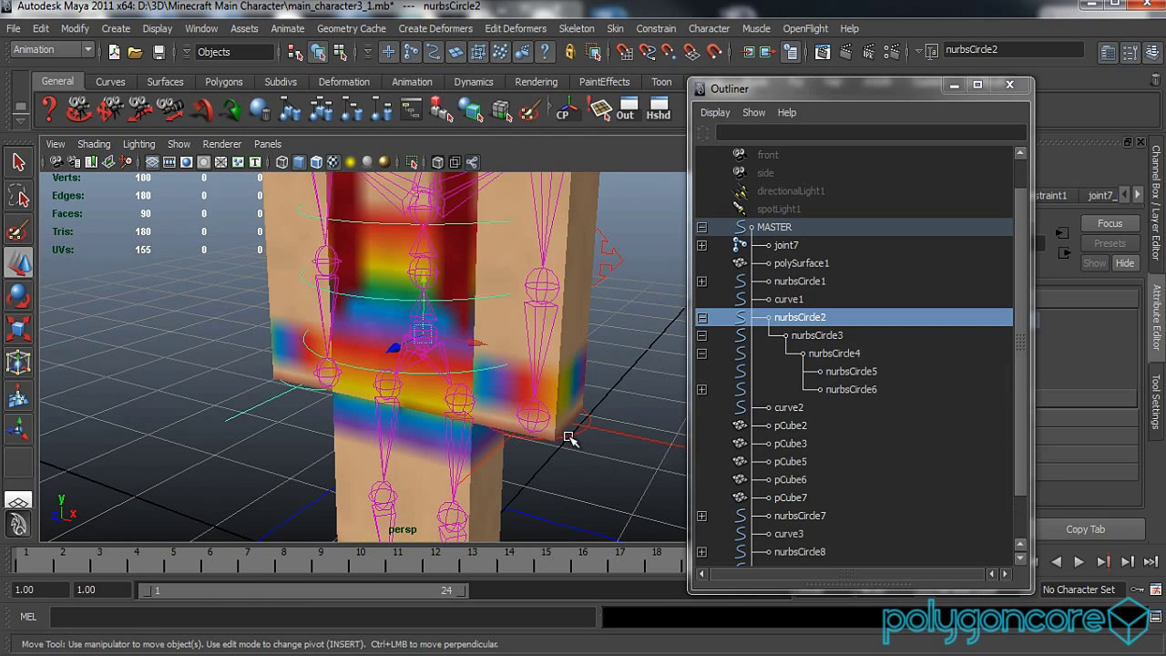
pyautogui.click(568, 438)
pyautogui.keyDown('alt'); pyautogui.moveTo(485, 428); pyautogui.dragTo(552, 426); pyautogui.keyUp('alt')
pyautogui.scroll(-1, 726, 468)
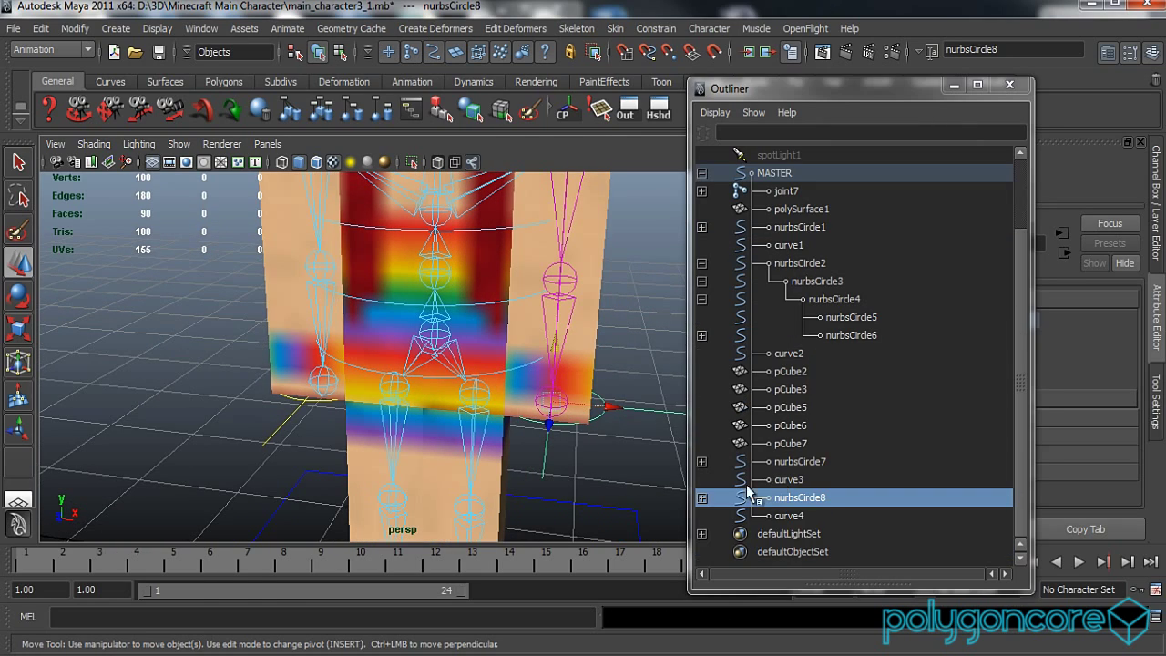
pyautogui.click(703, 497)
pyautogui.scroll(-1, 770, 519)
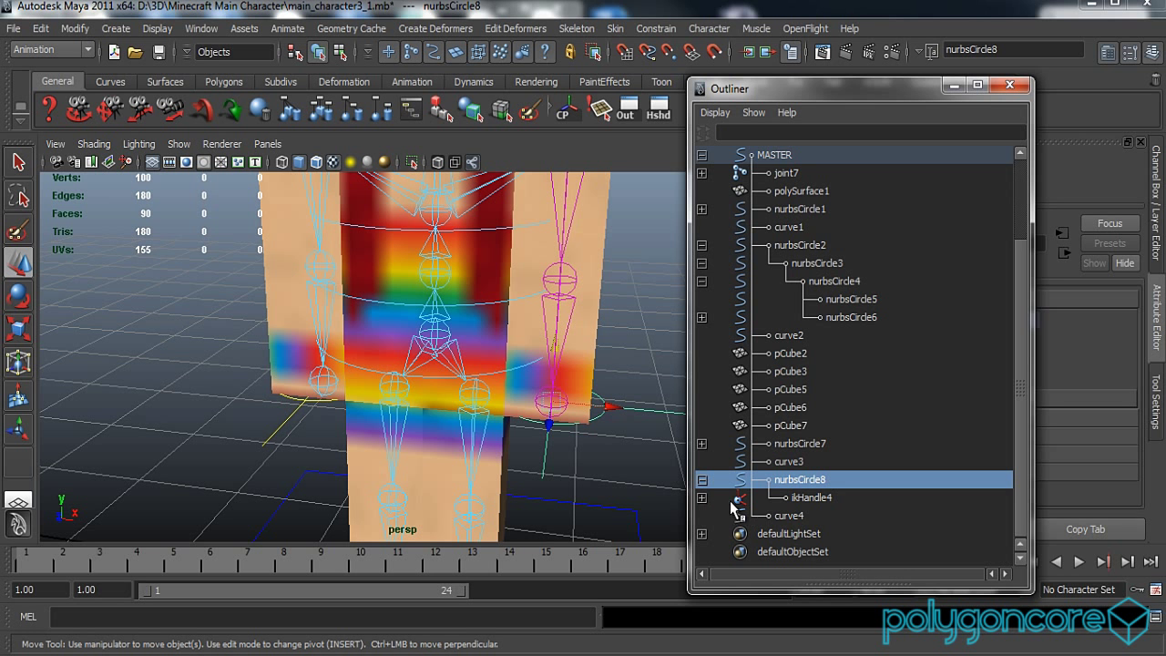
pyautogui.click(799, 497)
pyautogui.click(605, 409)
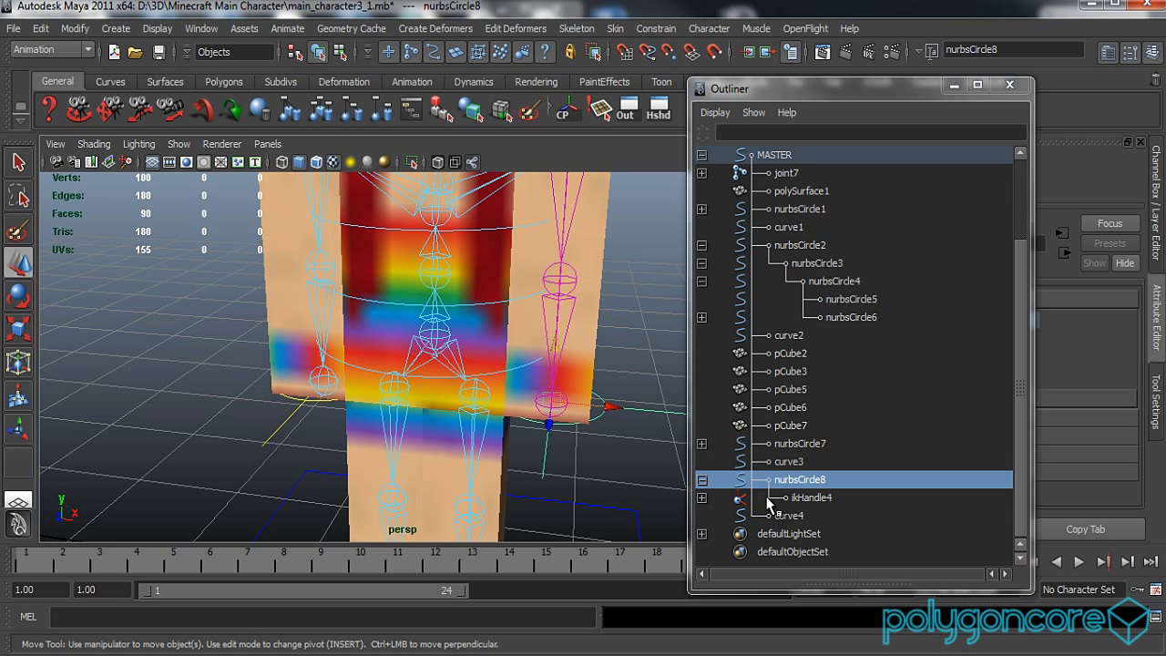
pyautogui.click(702, 481)
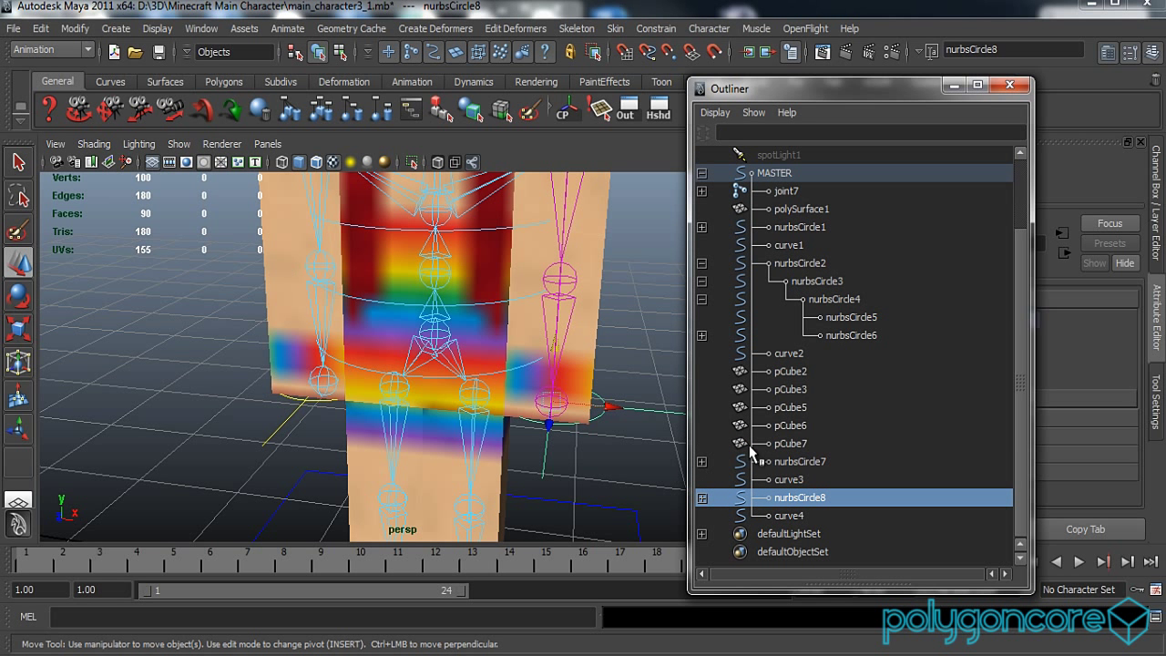
pyautogui.scroll(-2, 608, 421)
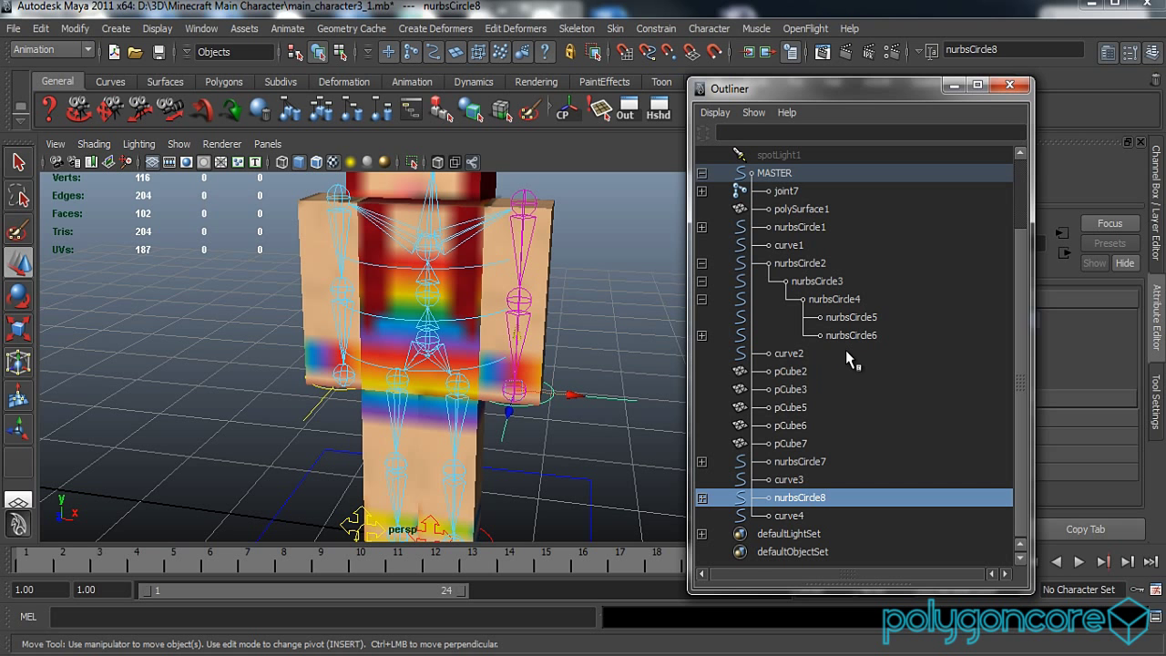
pyautogui.moveTo(780, 499); pyautogui.dragTo(854, 304, button='middle')
pyautogui.click(609, 359)
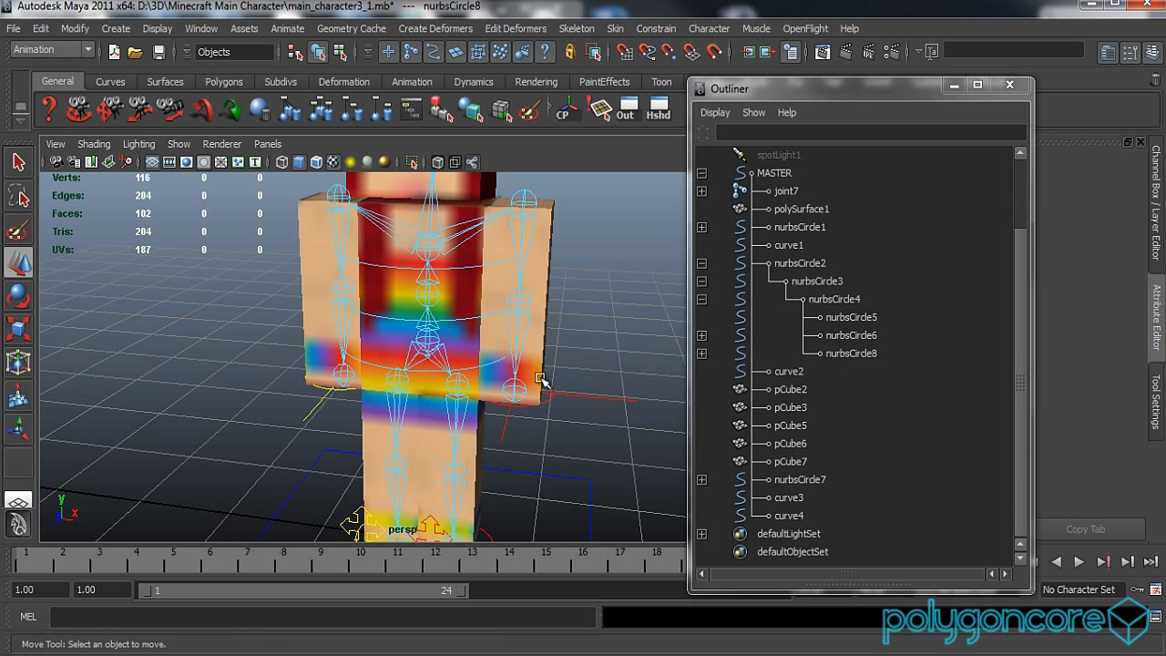
# Step: Test that both arms follow the body by moving the hip control circle nurbsCircle2, and undo the move
pyautogui.keyDown('alt'); pyautogui.moveTo(420, 378); pyautogui.dragTo(586, 412); pyautogui.keyUp('alt')
pyautogui.click(446, 380)
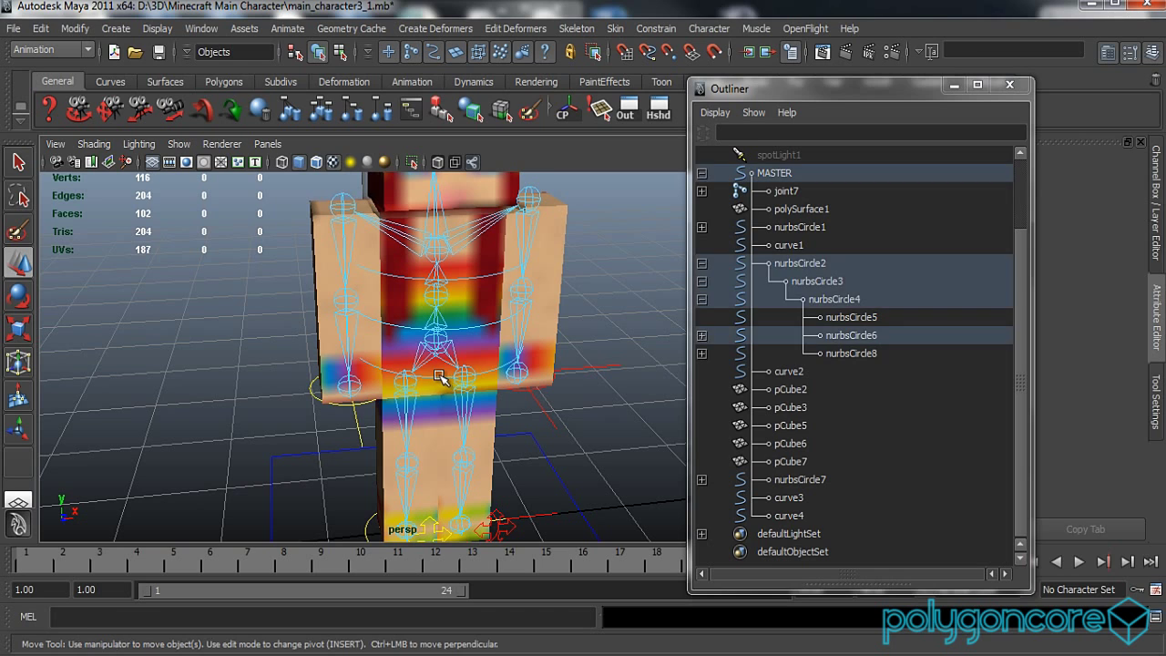
pyautogui.click(592, 417)
pyautogui.scroll(3, 571, 416)
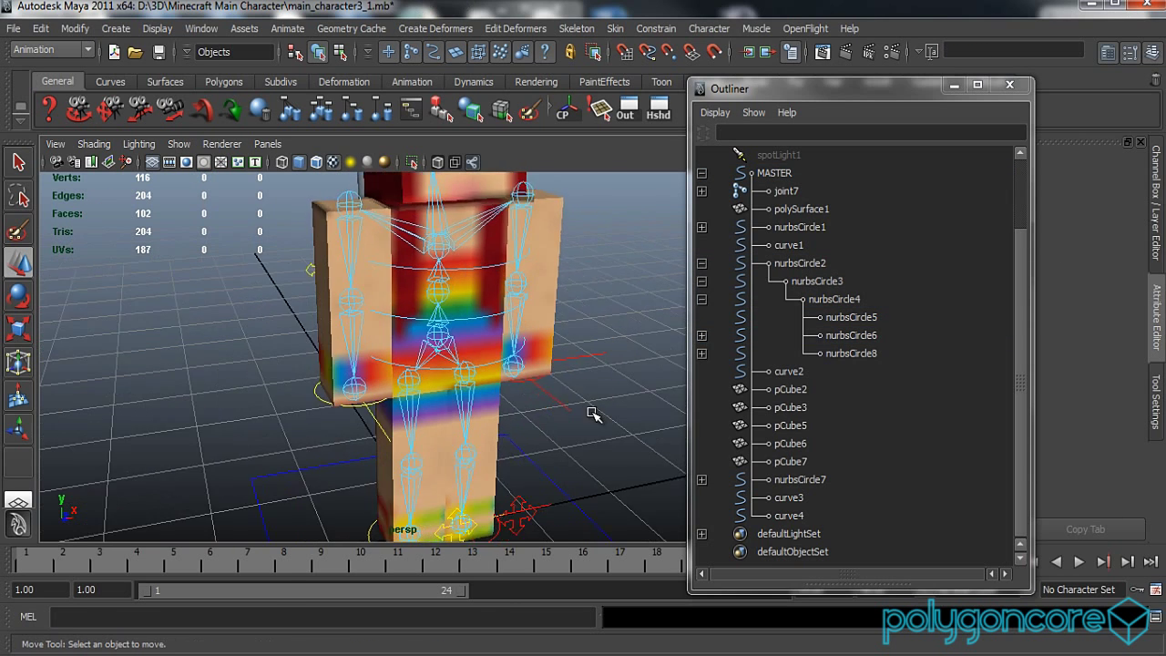
pyautogui.click(530, 366)
pyautogui.scroll(-3, 530, 367)
pyautogui.click(617, 398)
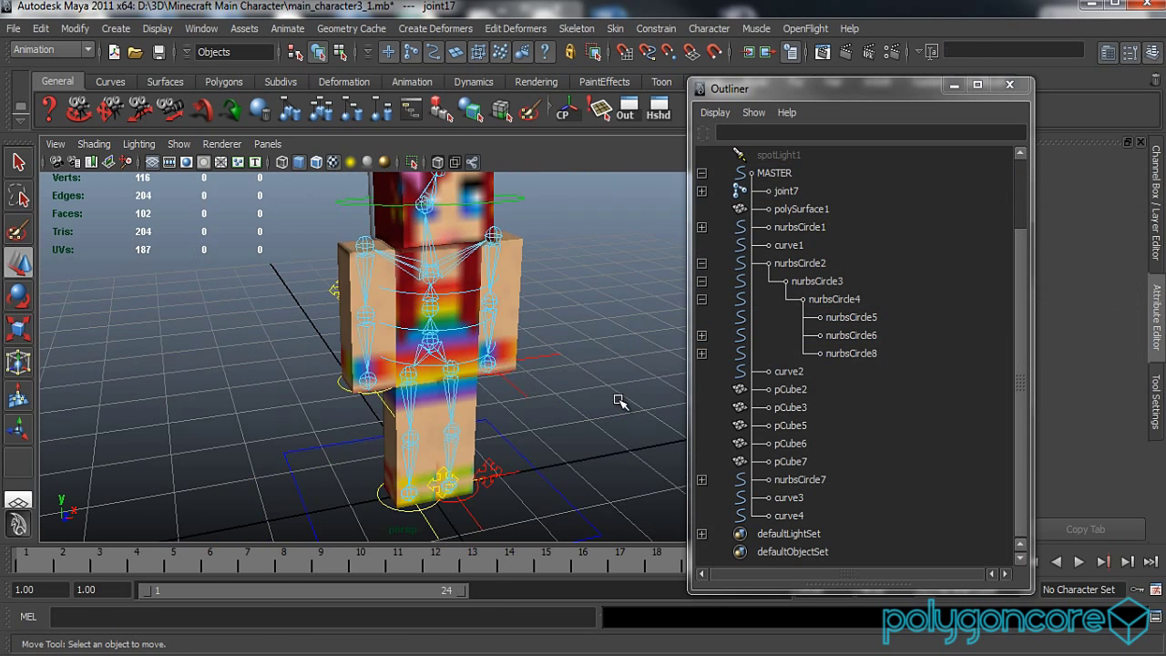
pyautogui.scroll(4, 510, 390)
pyautogui.click(473, 381)
pyautogui.keyDown('alt'); pyautogui.moveTo(477, 385); pyautogui.dragTo(517, 366); pyautogui.keyUp('alt')
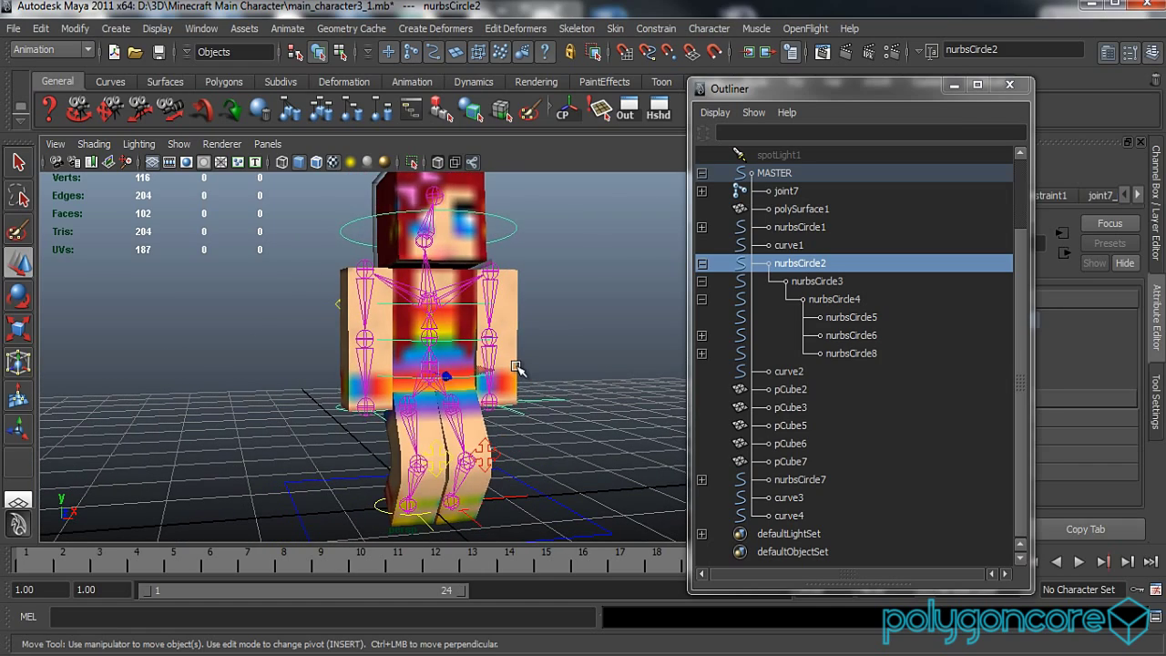
pyautogui.hotkey('ctrl', 'z')
# Step: Close the Outliner and test the head control circle nurbsCircle5 with the Rotate tool
pyautogui.click(1009, 84)
pyautogui.click(677, 304)
pyautogui.moveTo(620, 335)
pyautogui.keyDown('alt'); pyautogui.mouseDown()
pyautogui.moveTo(555, 353)
pyautogui.moveTo(603, 345)
pyautogui.mouseUp(); pyautogui.keyUp('alt')
pyautogui.scroll(-2, 556, 353)
pyautogui.click(486, 240)
pyautogui.scroll(2, 486, 239)
pyautogui.press('e')
pyautogui.keyDown('alt'); pyautogui.moveTo(492, 212); pyautogui.dragTo(461, 243); pyautogui.keyUp('alt')
pyautogui.click(557, 253)
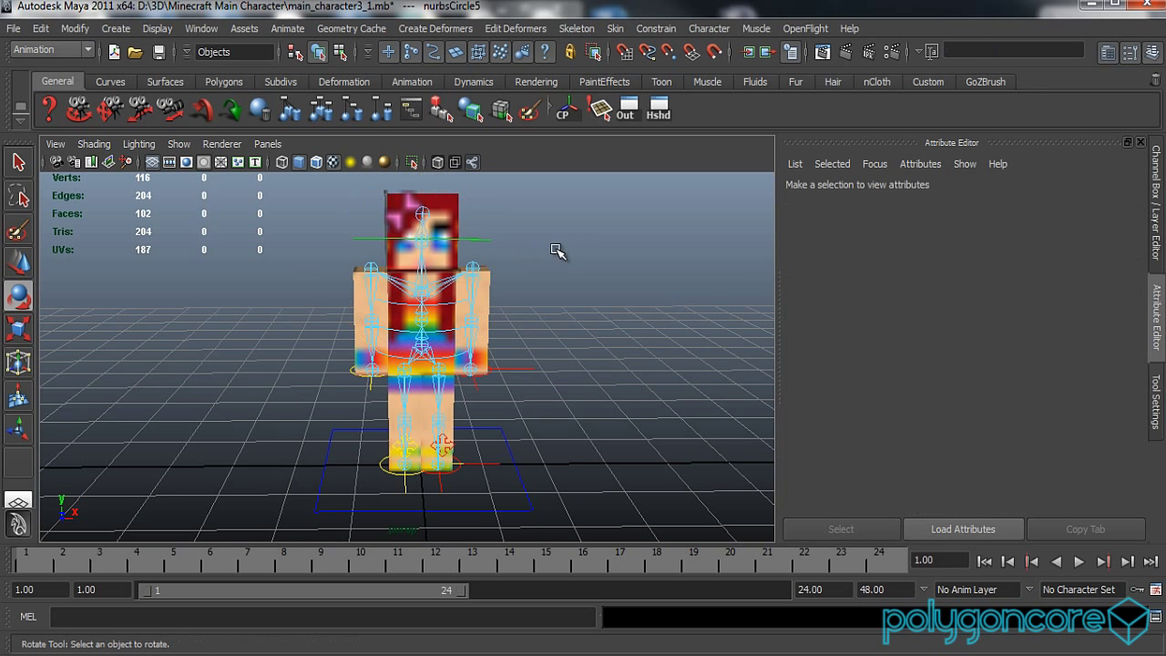
# Step: Save the scene under its current file name
pyautogui.press('q')
pyautogui.hotkey('ctrl', 's')
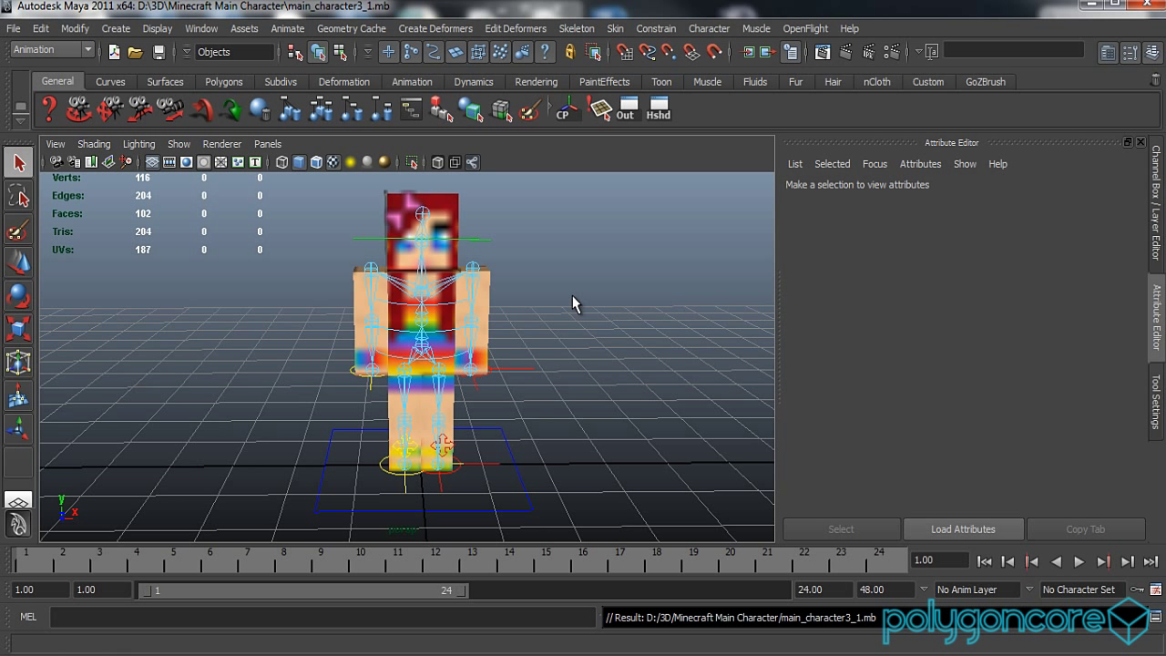
pyautogui.press('e')
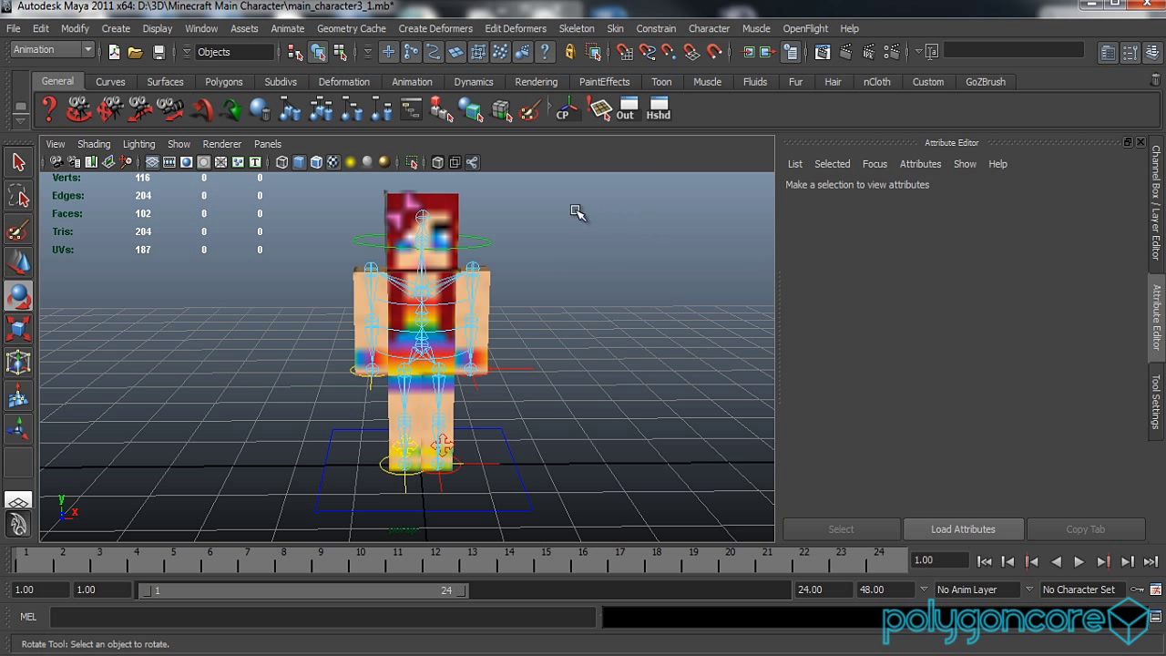
# Step: Switch the perspective view's renderer to Viewport 2.0 and change its lighting mode so the character displays brightly
pyautogui.click(222, 144)
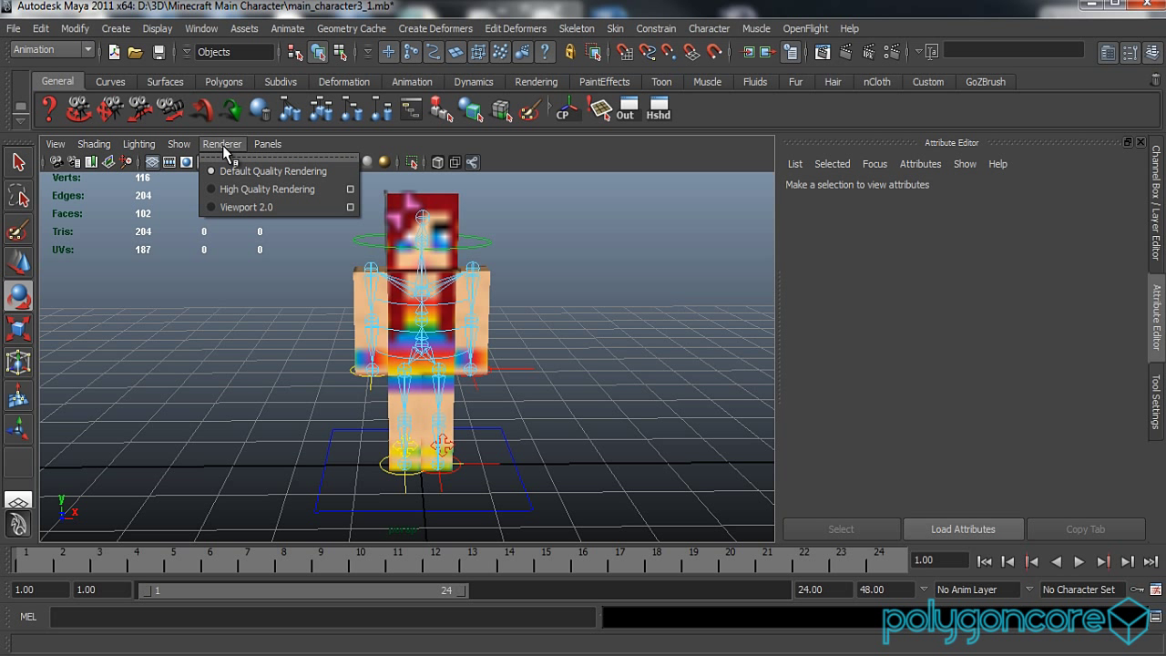
pyautogui.click(244, 207)
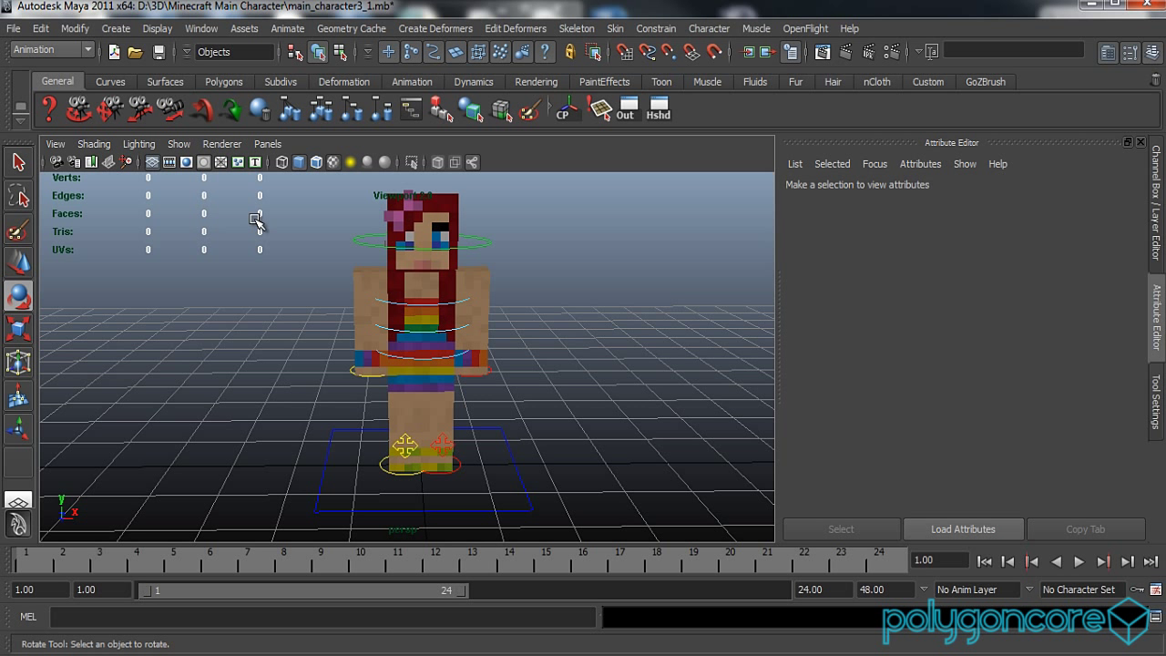
pyautogui.click(222, 144)
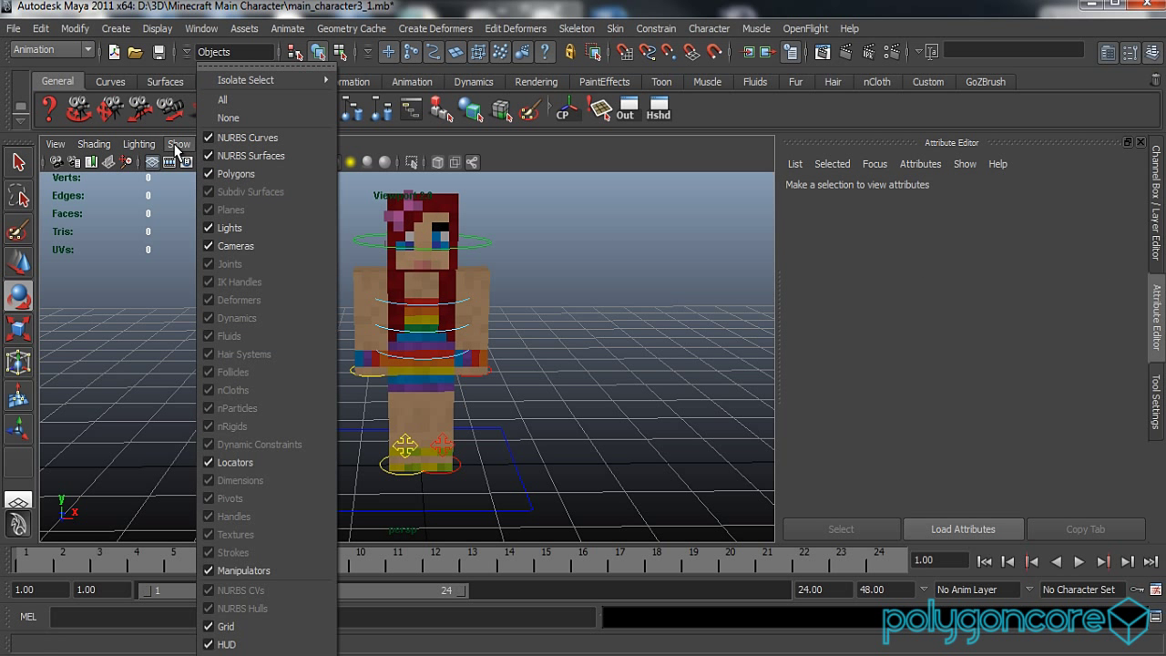
pyautogui.moveTo(138, 144)
pyautogui.click(168, 224)
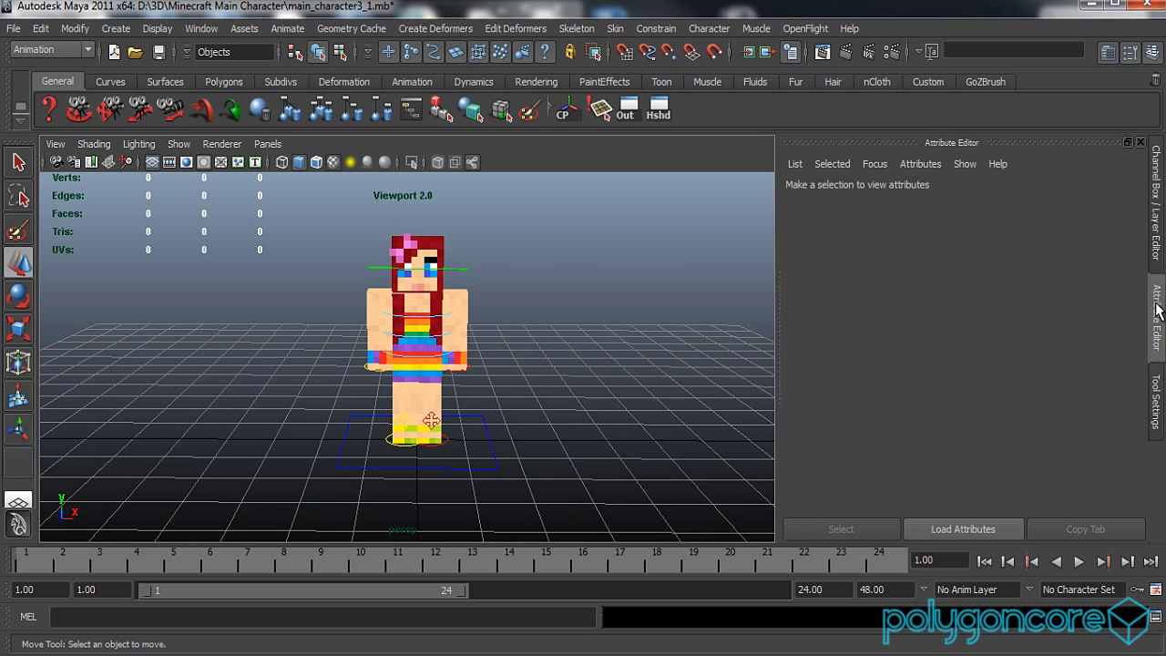
# Step: Hide the Attribute Editor, show the Channel Box / Layer Editor, and frame the whole character in the perspective view
pyautogui.click(1158, 310)
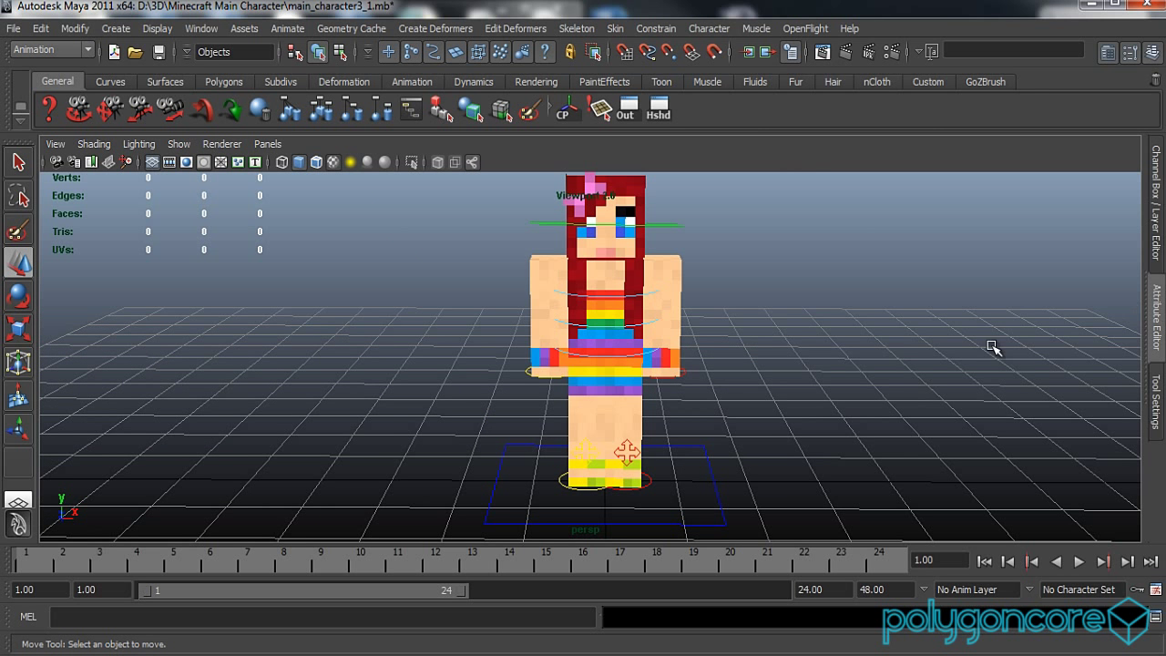
pyautogui.click(1159, 255)
pyautogui.keyDown('alt'); pyautogui.moveTo(685, 362); pyautogui.dragTo(694, 362); pyautogui.keyUp('alt')
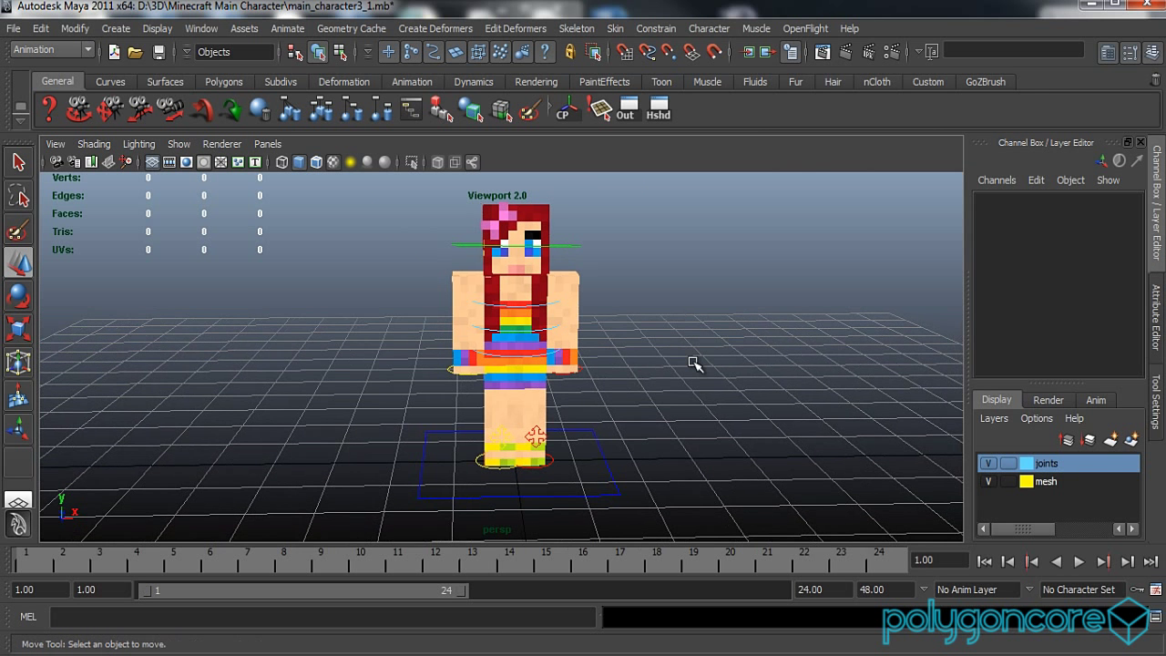
pyautogui.keyDown('alt'); pyautogui.moveTo(539, 356); pyautogui.dragTo(510, 354, button='middle'); pyautogui.keyUp('alt')
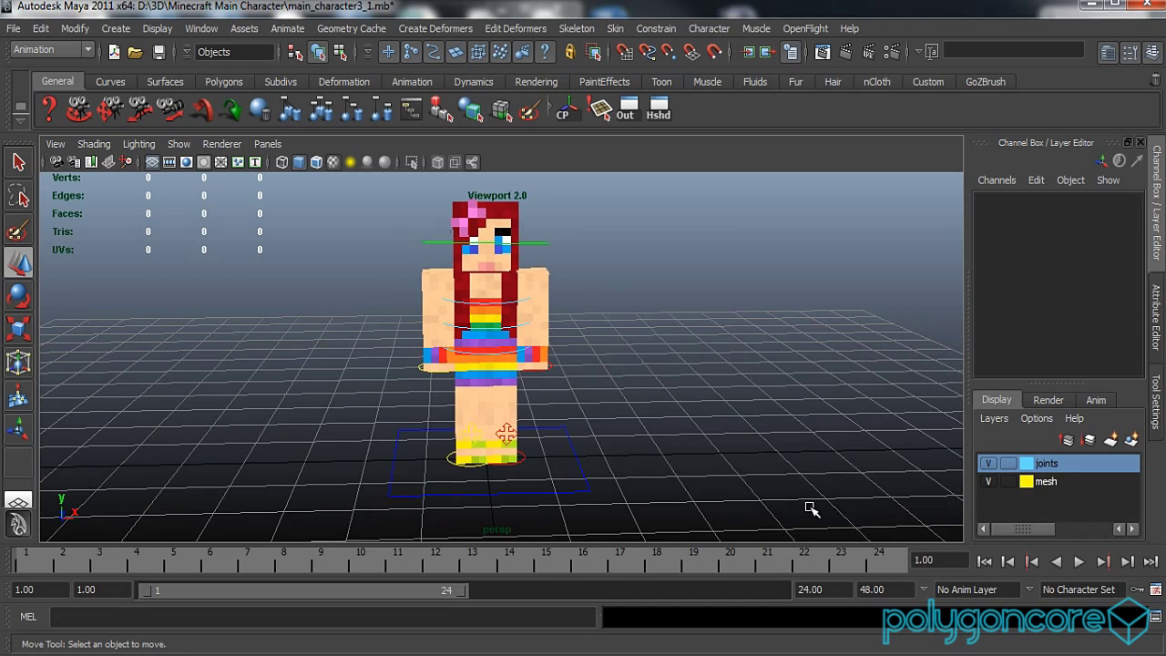